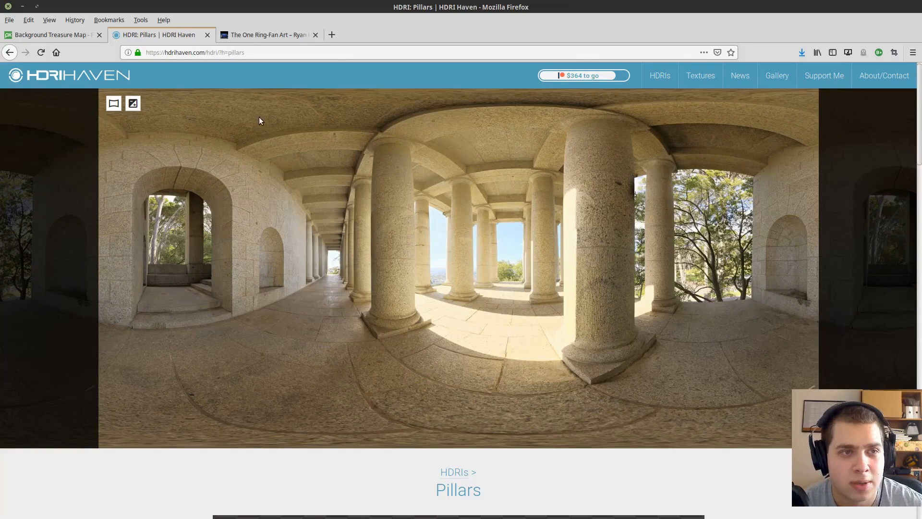
Review the Pillars HDRI page with its download sizes and the treasure map background photo on Pixabay.
scroll(501, 370, "down", 8)
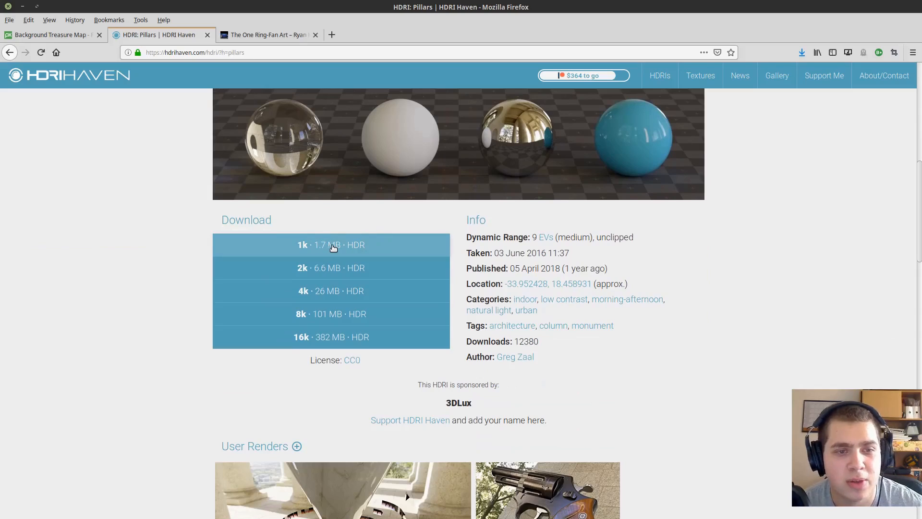
scroll(397, 269, "up", 8)
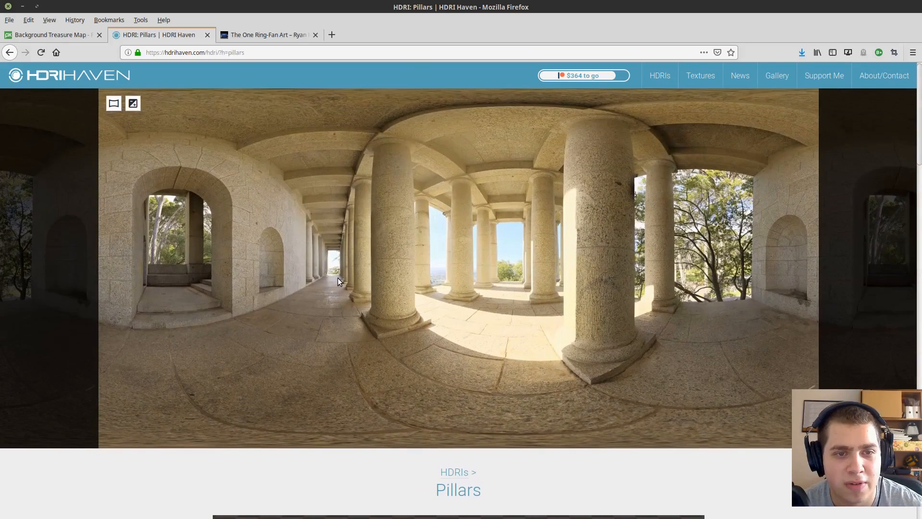
left_click(48, 34)
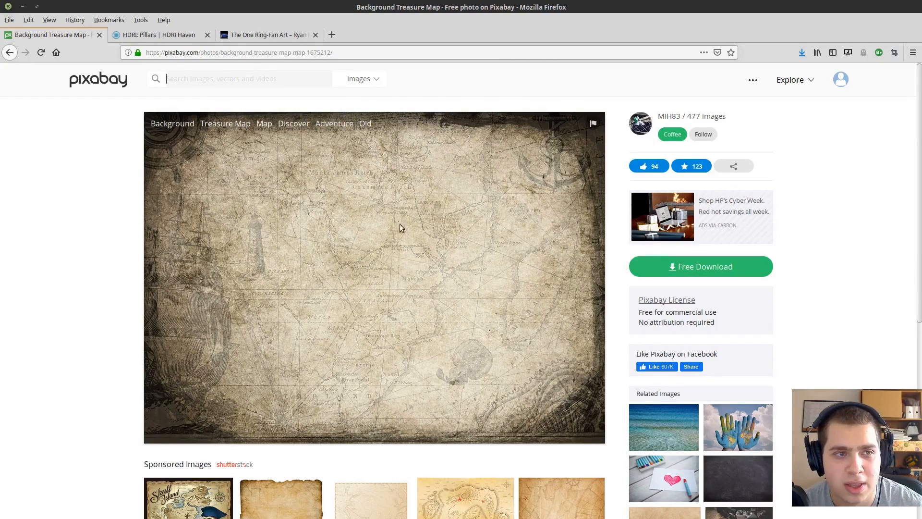
Switch to Blender and delete all the default objects from the scene.
key("alt+Tab")
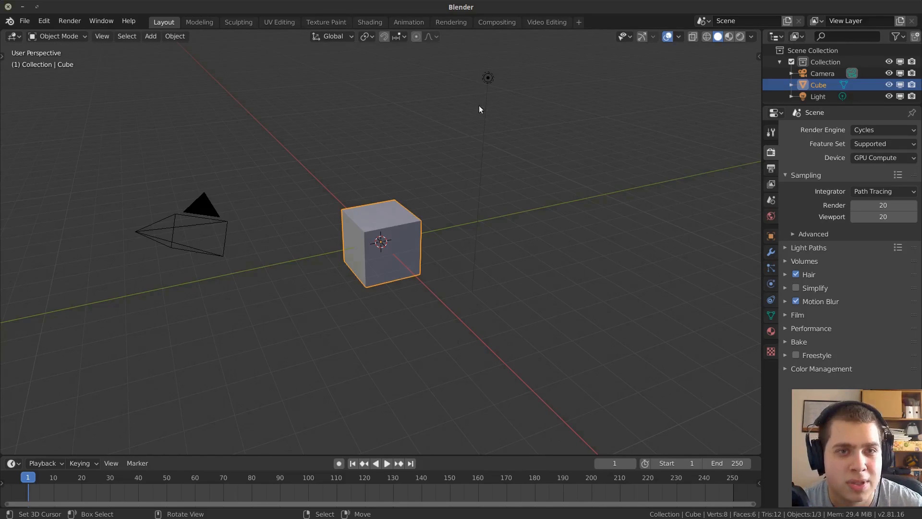
key("a")
key("x")
left_click(477, 125)
Add a mesh circle at the origin of the empty scene.
key("shift+a")
mouse_move(430, 117)
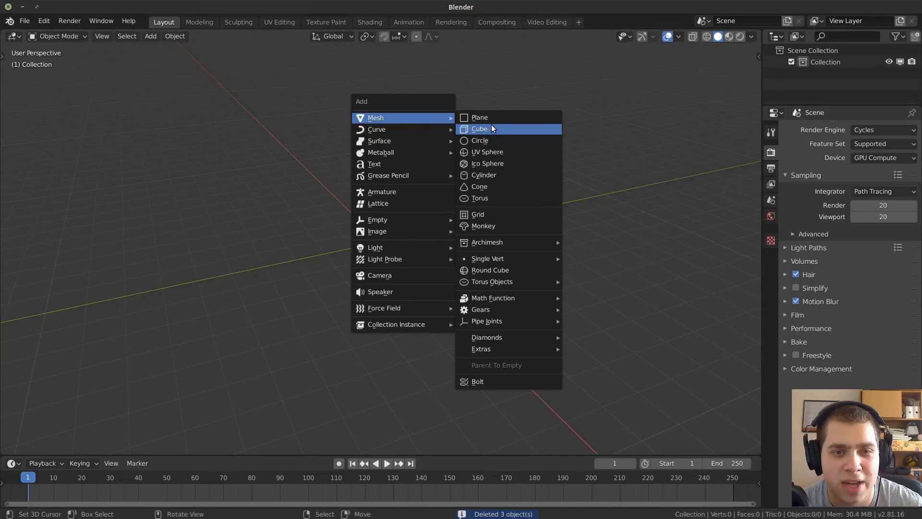
left_click(497, 140)
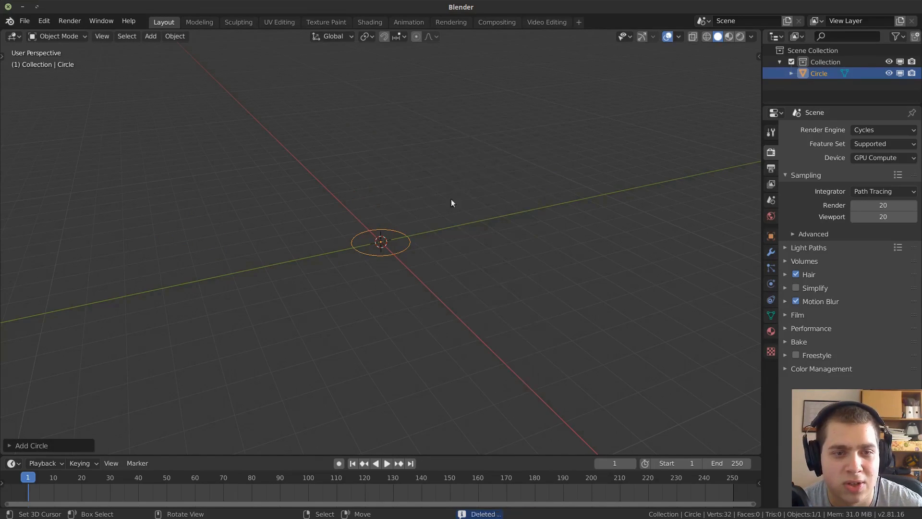
Extrude the circle's edge loop about 0.22 m upward along Z to form a thin band.
scroll(463, 247, "up", 3)
middle_click_drag(457, 230, 522, 192)
key("Tab")
key("e")
key("z")
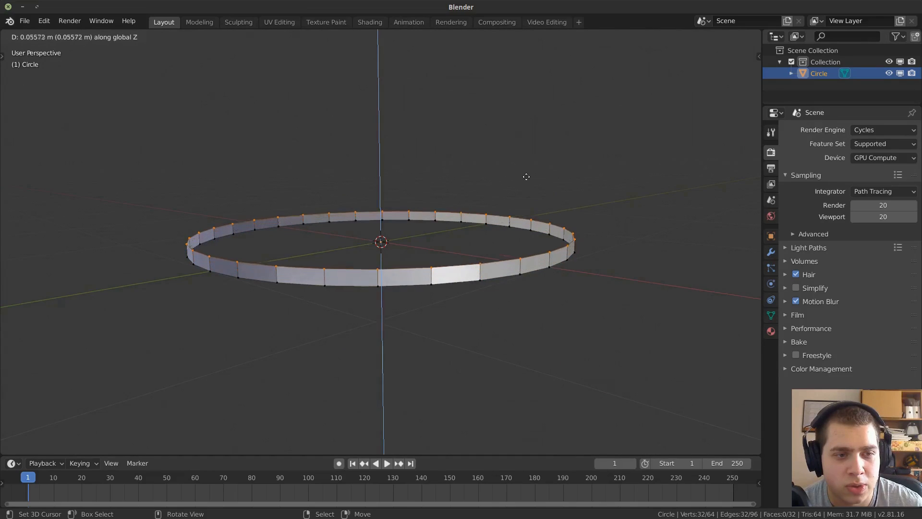
left_click(531, 150)
Move the whole band mesh up along Z so it sits above the origin, and return to Object Mode.
key("a")
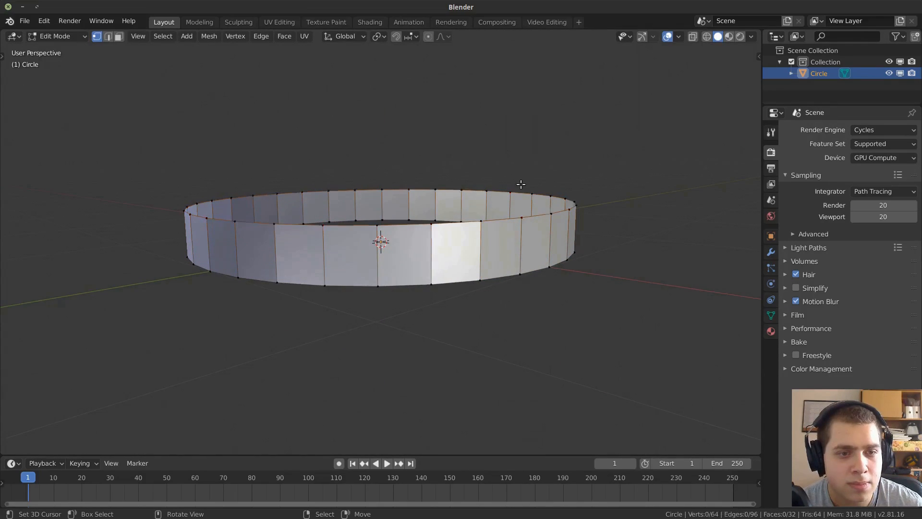
key("g")
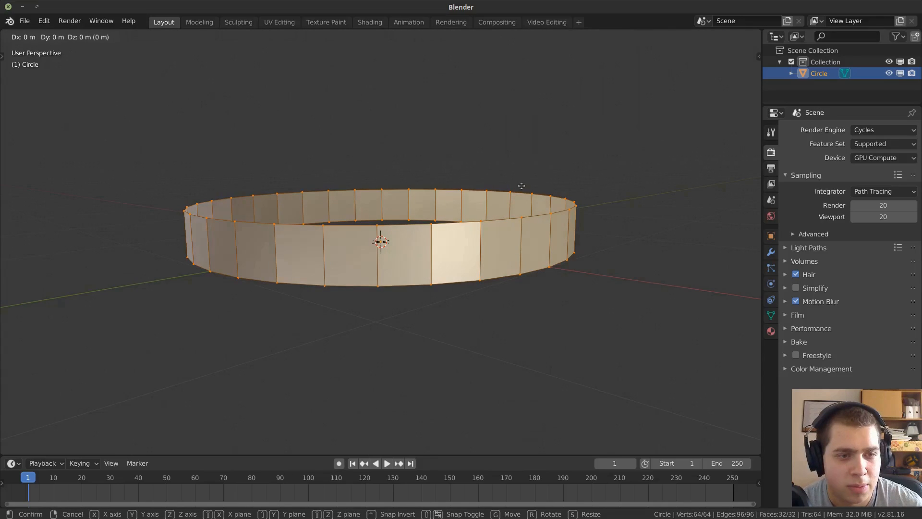
key("z")
left_click(537, 86)
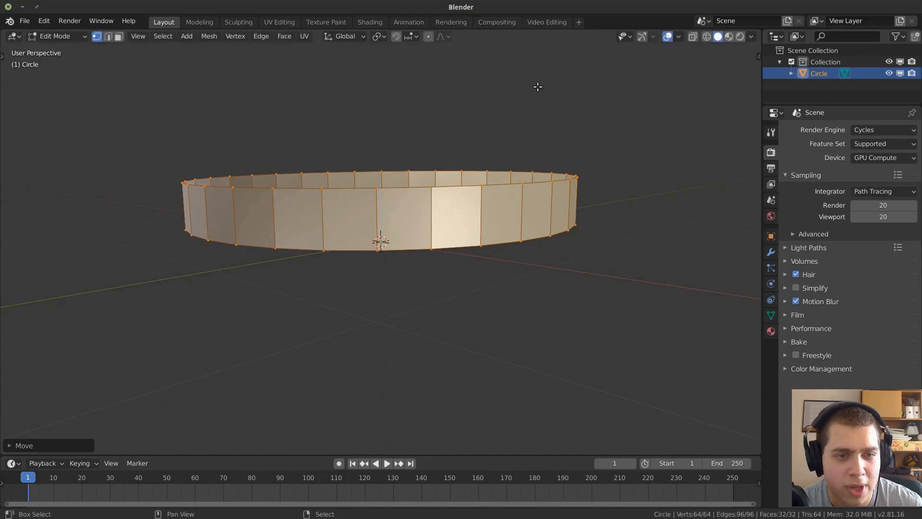
key("Tab")
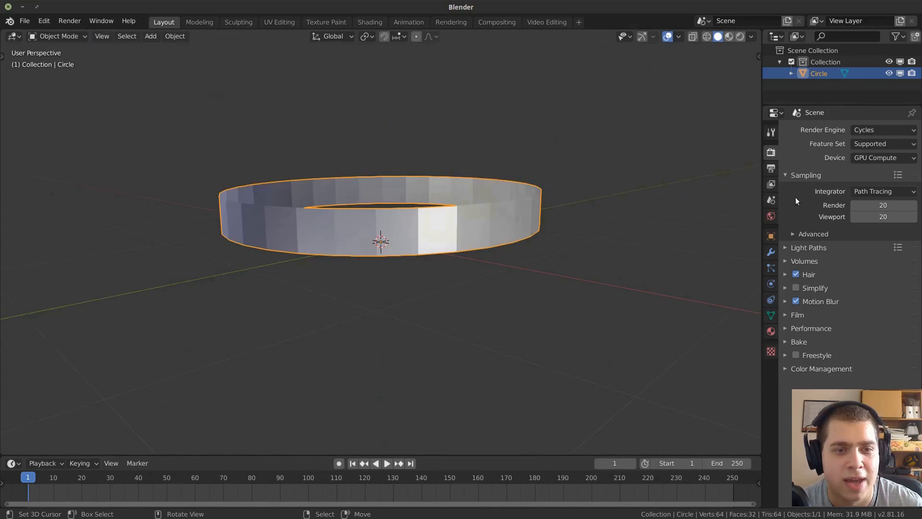
Add a Mirror modifier to the band with only the Z axis active and Clipping enabled.
left_click(771, 253)
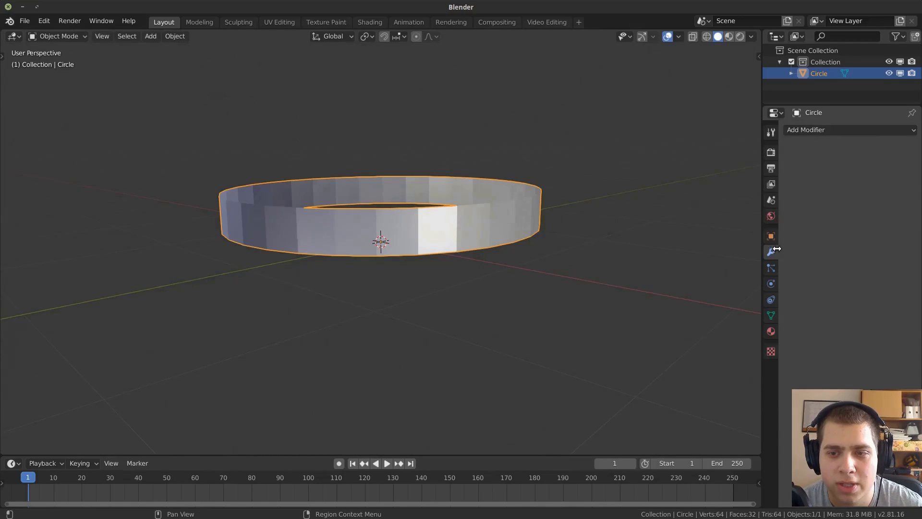
left_click(807, 129)
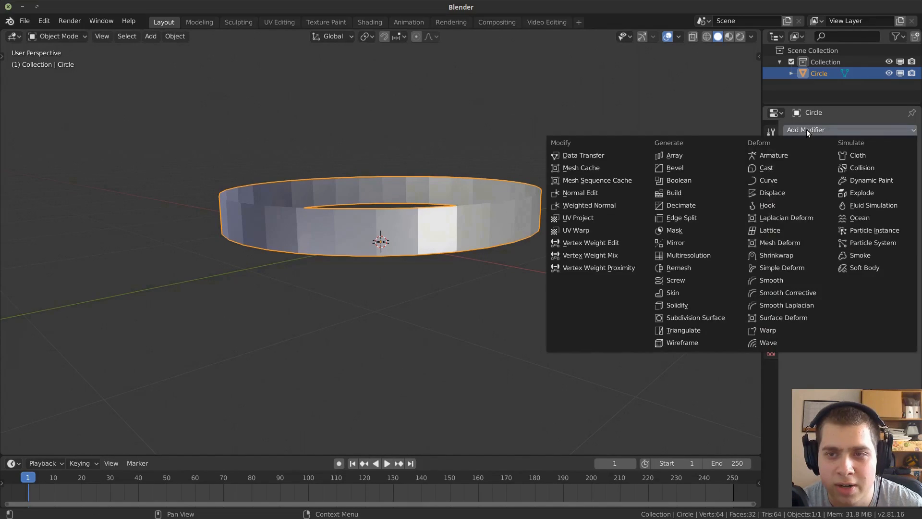
left_click(707, 241)
left_click(801, 192)
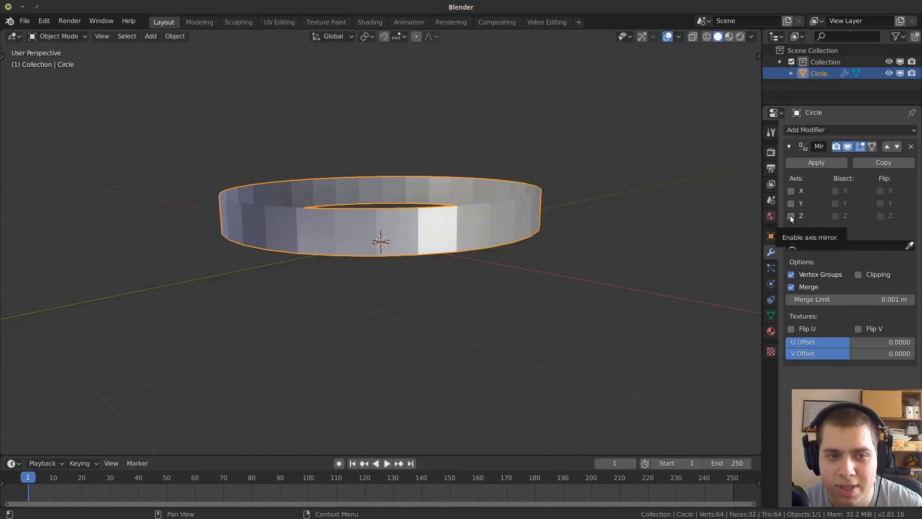
left_click(791, 215)
middle_click_drag(401, 241, 545, 223)
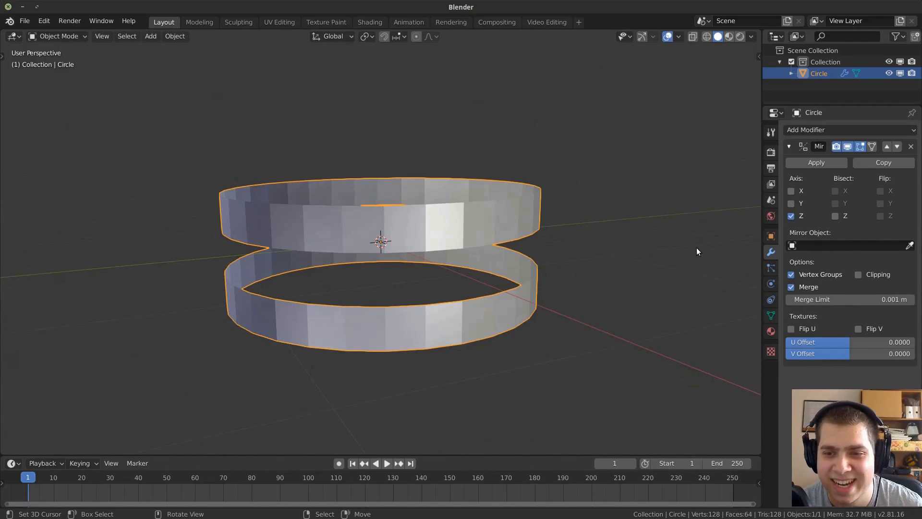
left_click(871, 276)
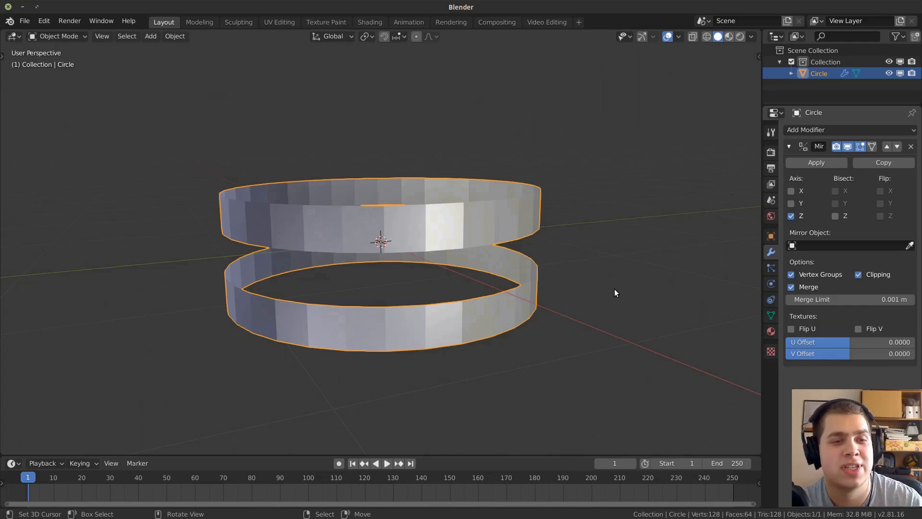
middle_click_drag(615, 292, 621, 262)
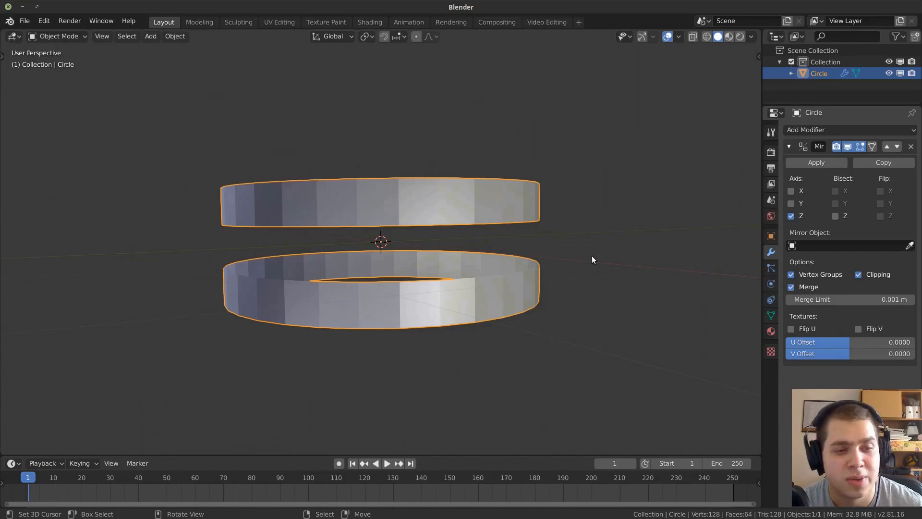
Move the band mesh down along Z by about 0.14 m until it meets its mirrored half.
key("Tab")
middle_click_drag(552, 243, 552, 247)
key("g")
key("z")
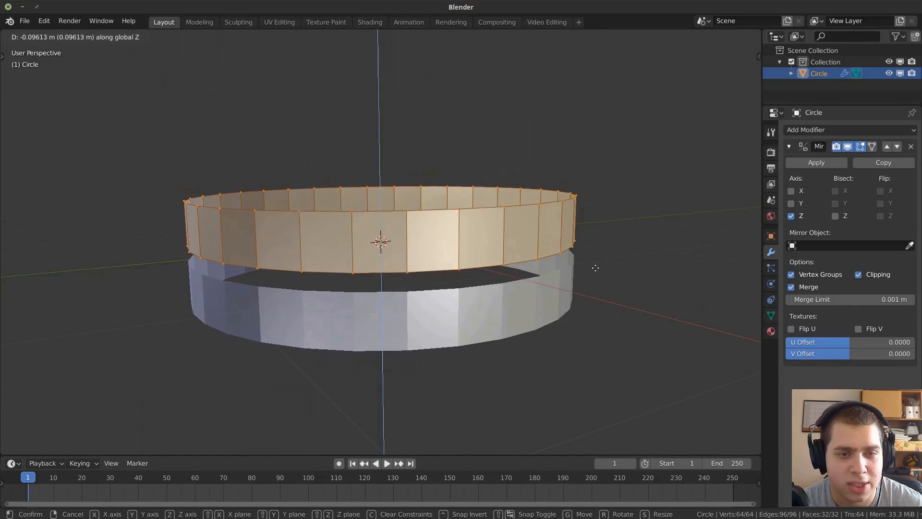
left_click(603, 345)
key("n")
key("n")
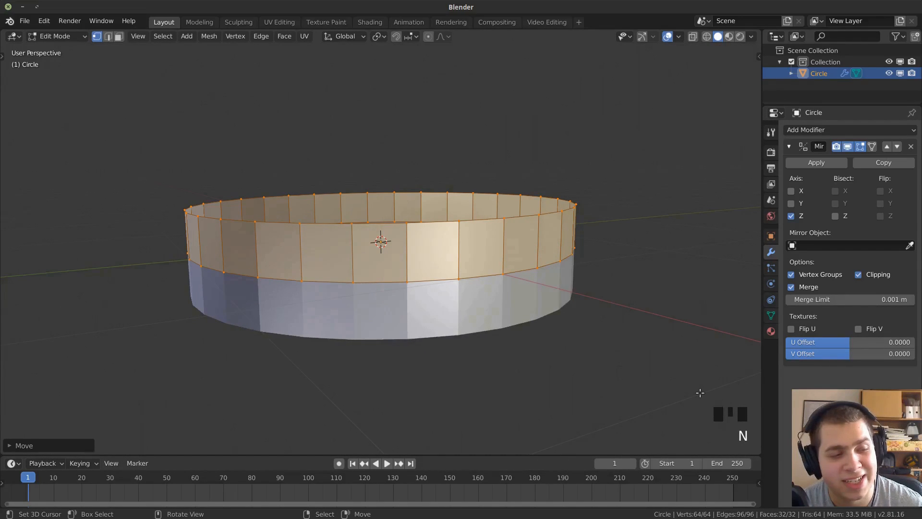
middle_click_drag(582, 307, 673, 304)
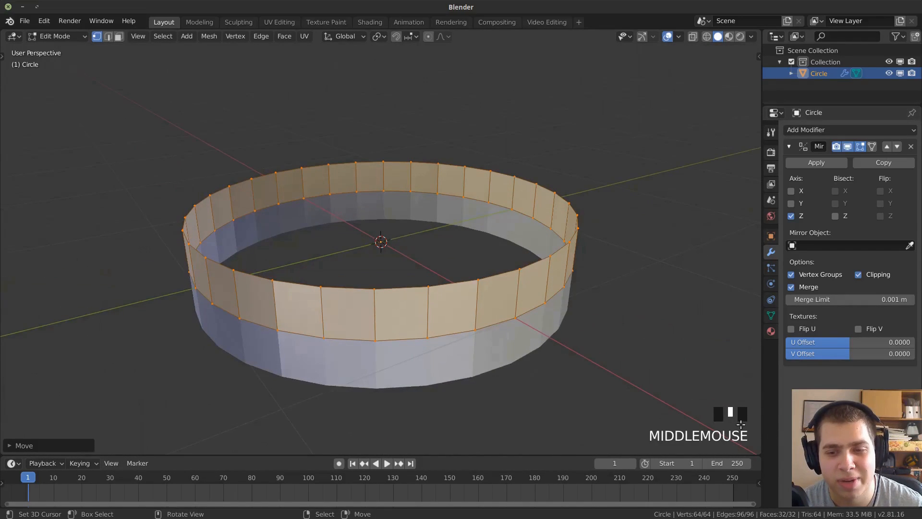
middle_click_drag(582, 360, 559, 342)
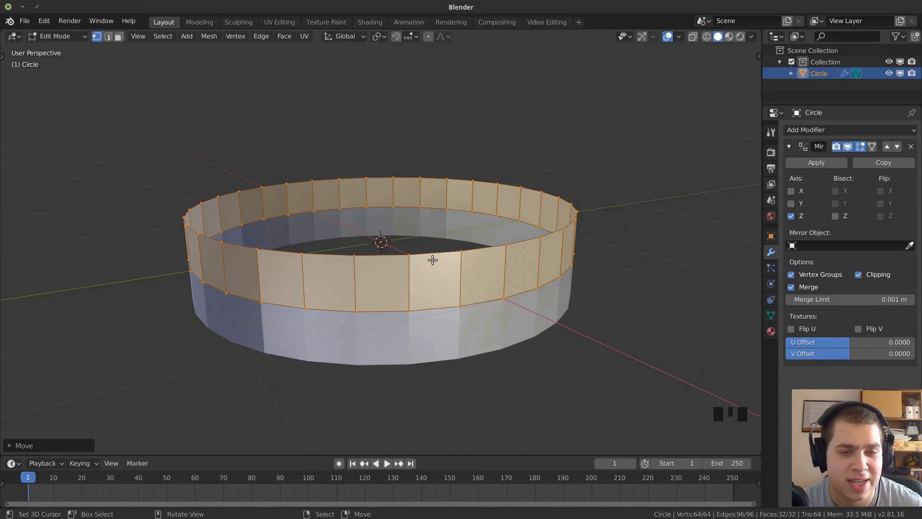
middle_click_drag(432, 260, 442, 262)
Select the band's top edge loop, extrude it in place and scale it inward to create a flat rim.
key("a")
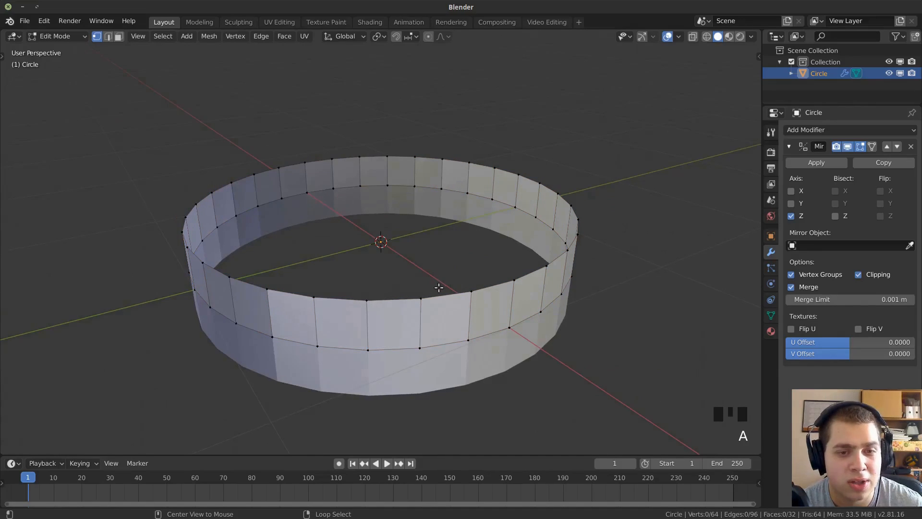
right_click(443, 297, "alt")
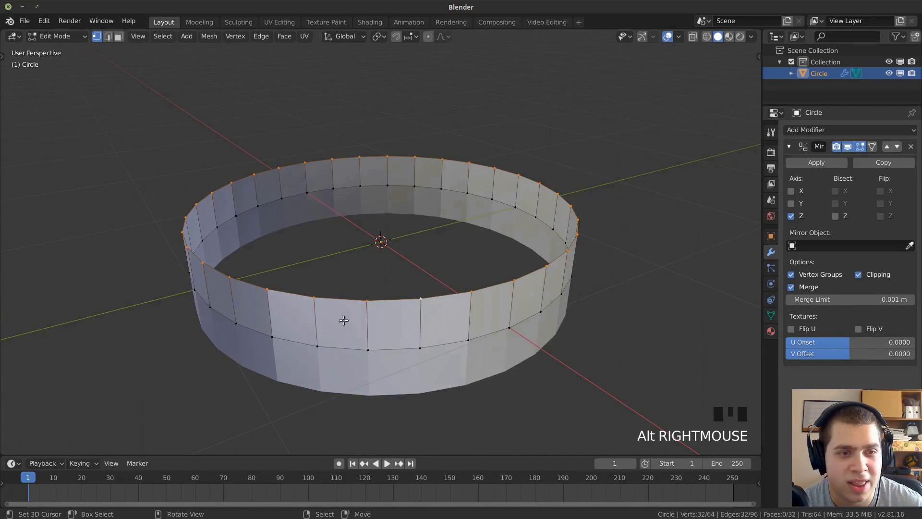
middle_click_drag(638, 213, 644, 235)
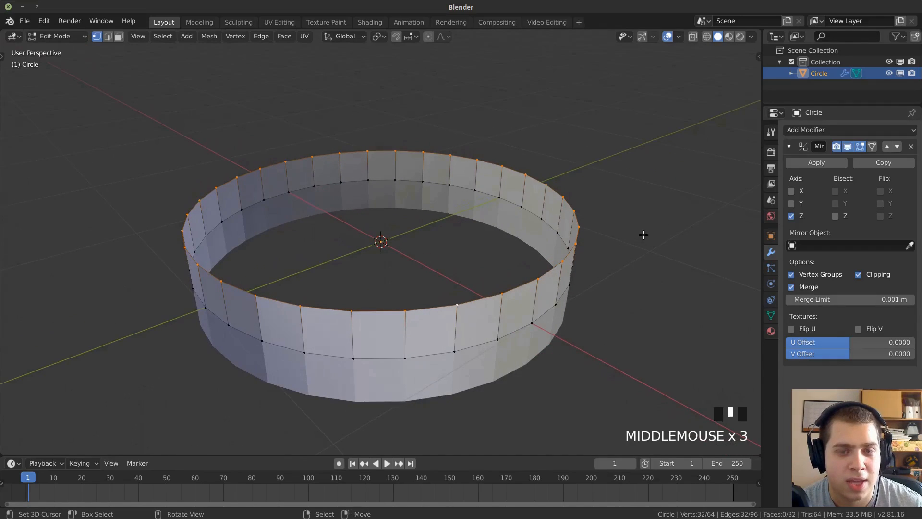
key("e")
right_click(691, 165)
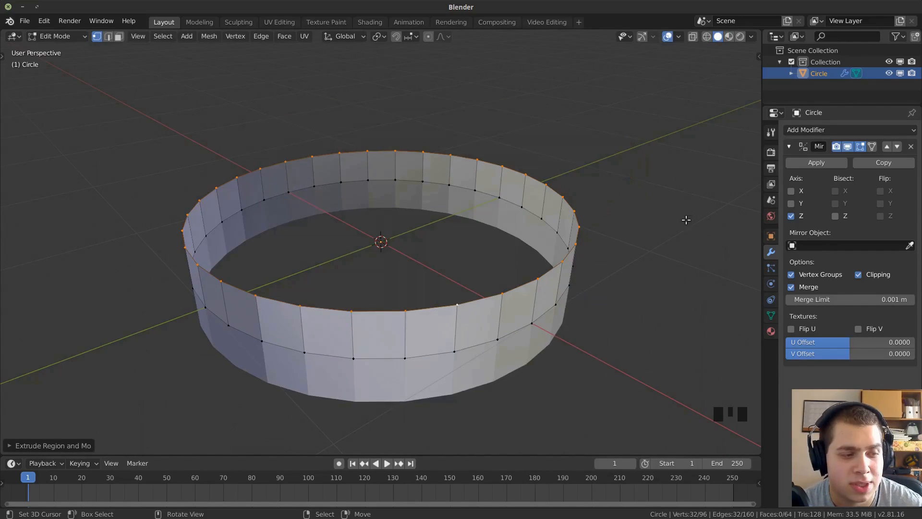
key("s")
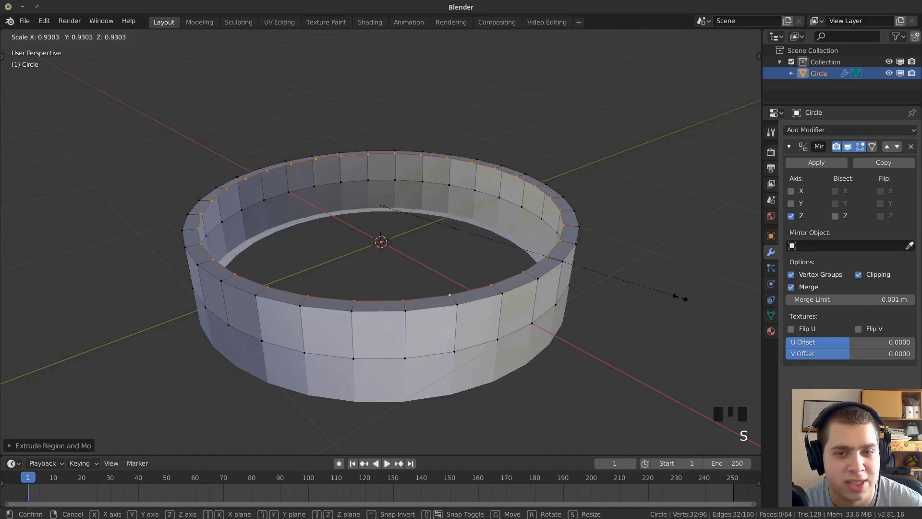
left_click(625, 292)
Extrude the rim's inner edge loop downward along Z by about 0.33 m to the mirror plane, forming the inner wall.
mouse_move(622, 273)
middle_mouse_down()
mouse_move(615, 247)
mouse_move(622, 259)
middle_mouse_up()
key("e")
key("z")
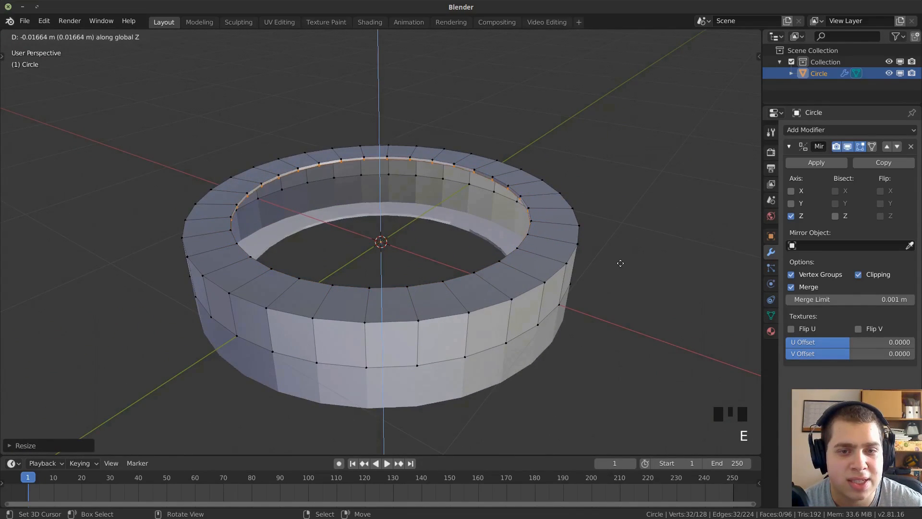
left_click(619, 313)
scroll(423, 247, "down", 2)
middle_click_drag(423, 247, 457, 237)
scroll(458, 236, "down", 1)
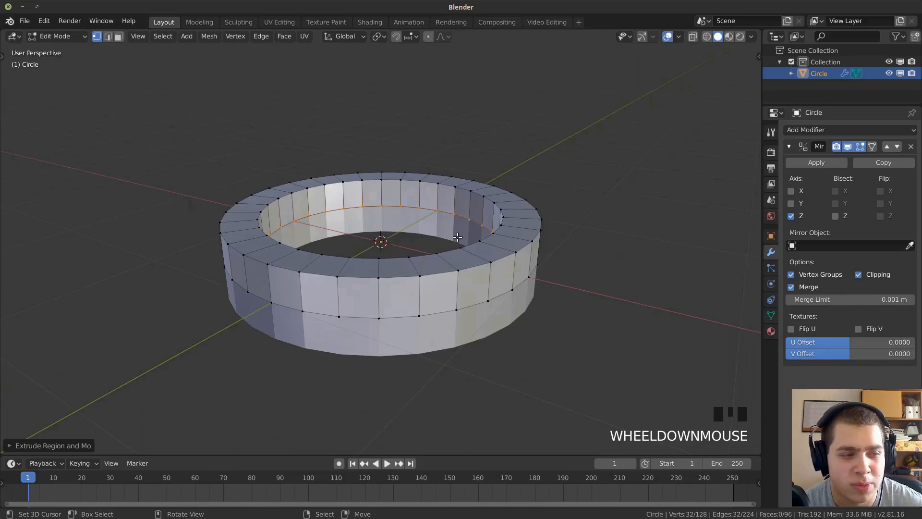
middle_click_drag(450, 237, 434, 241)
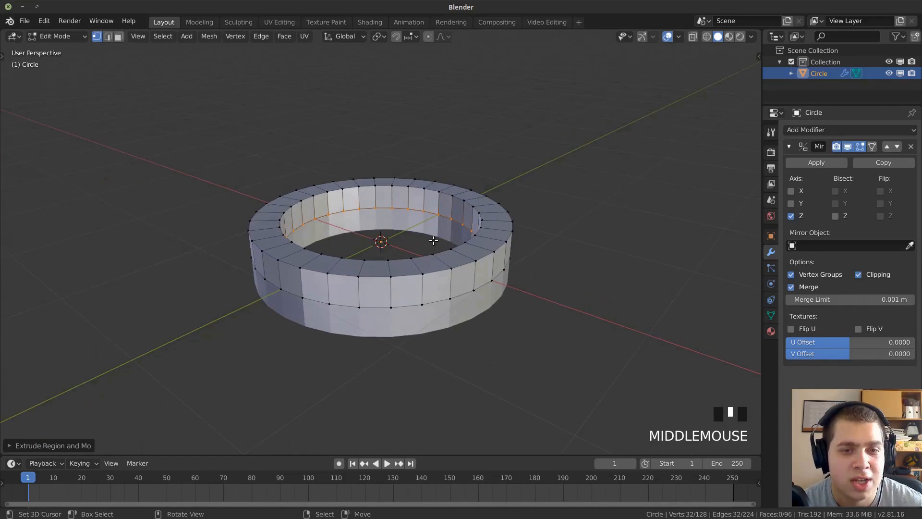
Select the entire ring mesh, recalculate its normals and return to Object Mode.
key("a")
key("a")
key("a")
middle_click_drag(503, 200, 520, 201)
scroll(520, 200, "up", 1)
key("shift+n")
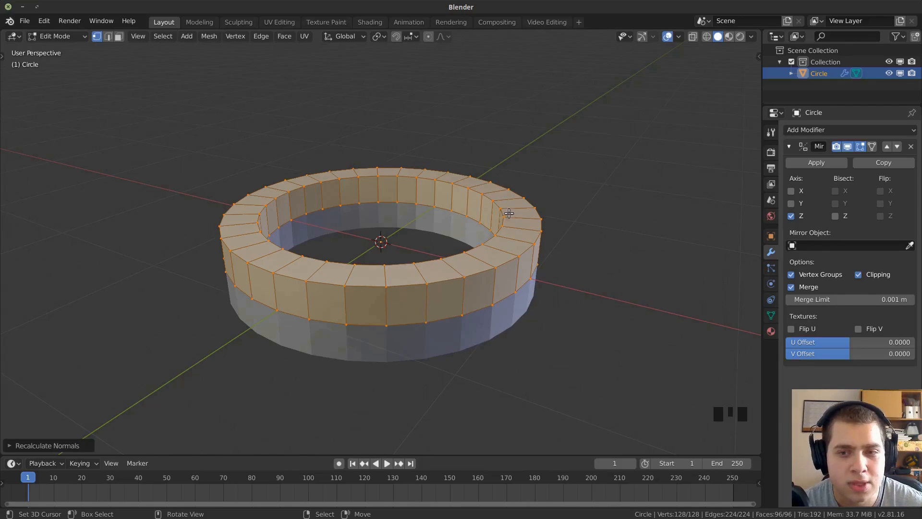
key("Tab")
Add a Subdivision Surface modifier to the ring after the Mirror modifier.
middle_click_drag(494, 206, 671, 197)
scroll(611, 336, "up", 3)
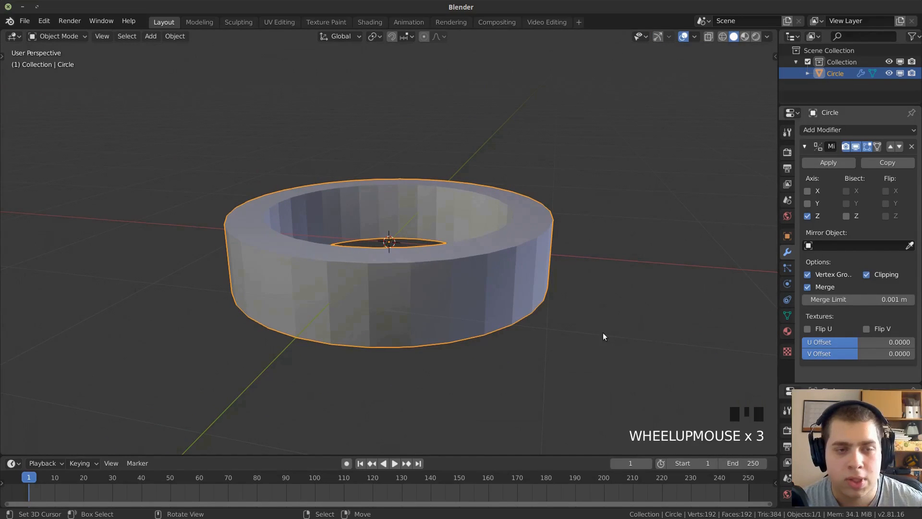
middle_click_drag(556, 295, 557, 326)
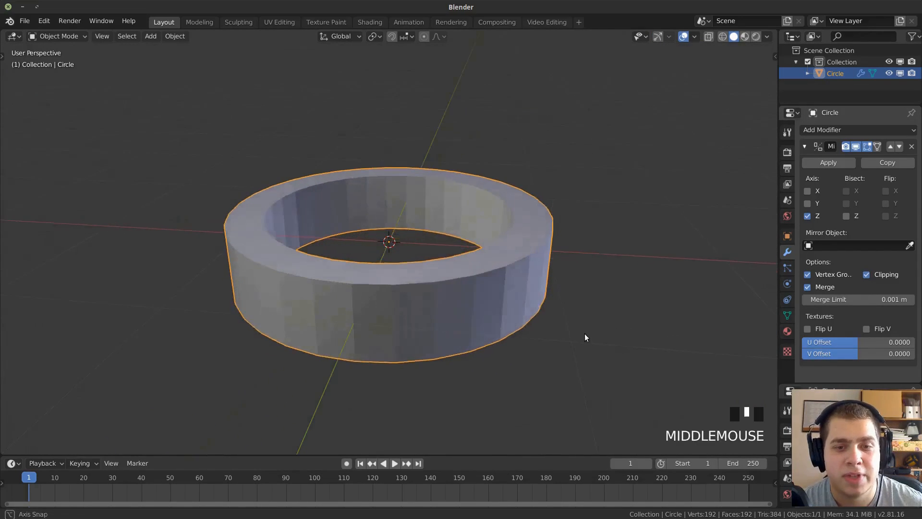
left_click(829, 130)
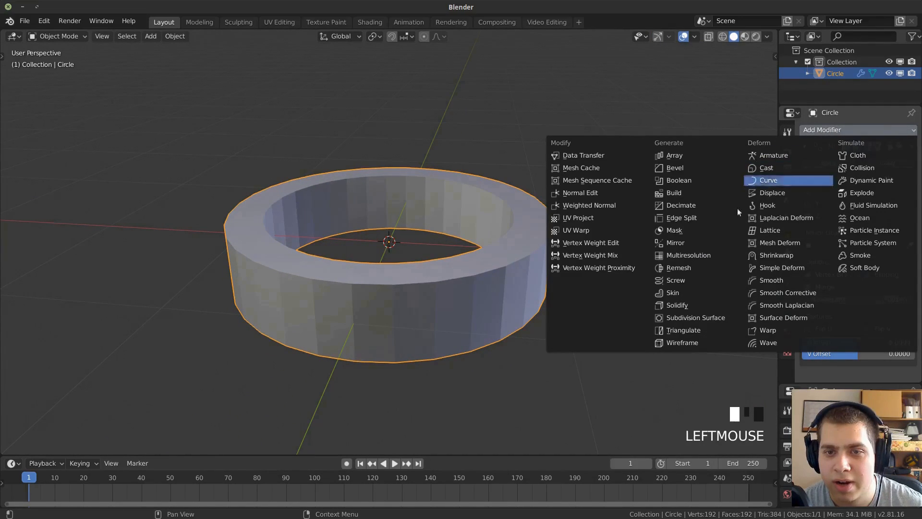
left_click(723, 319)
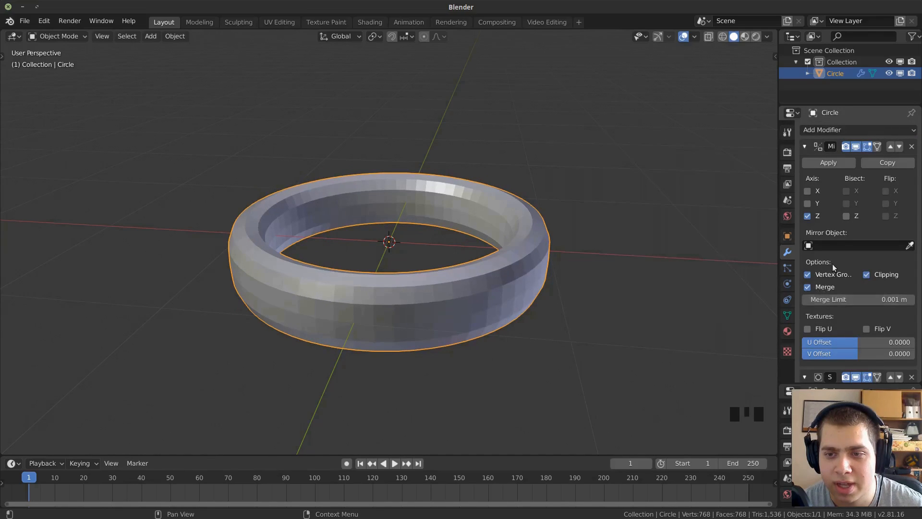
scroll(814, 290, "down", 13)
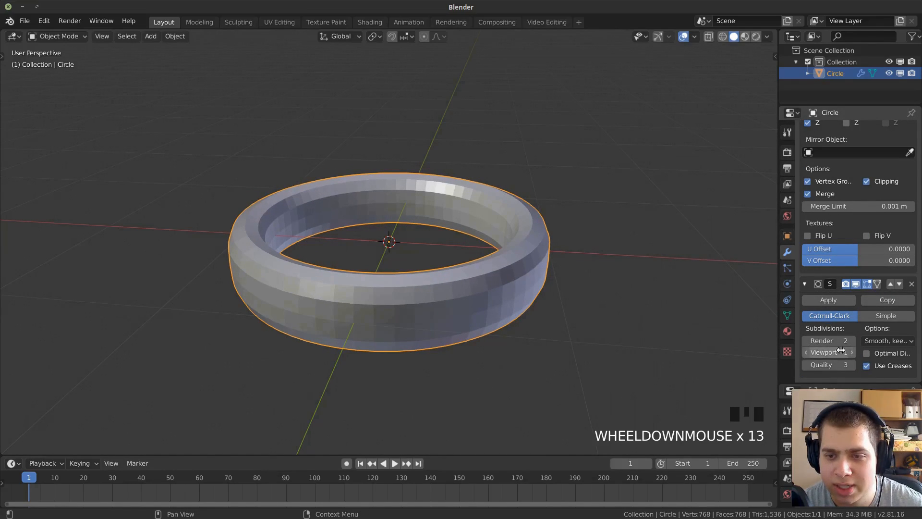
Set the ring's viewport subdivision level to 2 and shade the ring smooth.
left_click(850, 353)
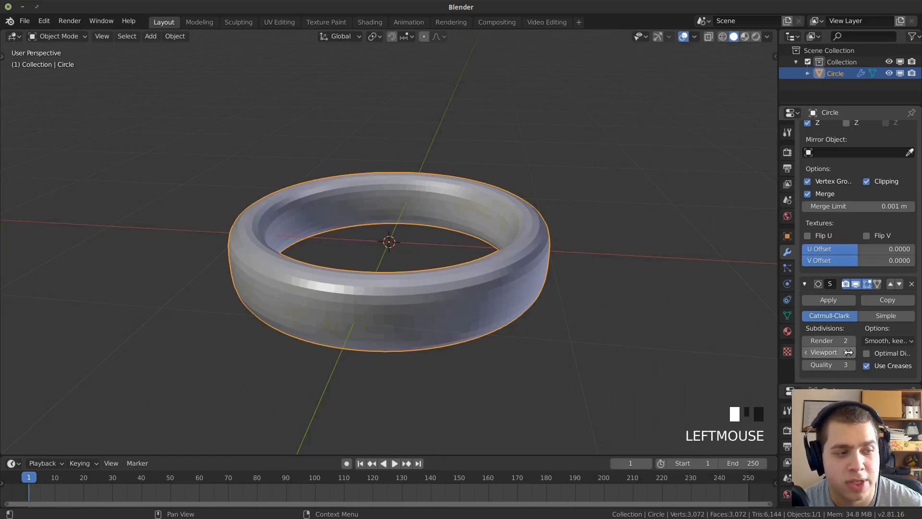
left_click_drag(781, 399, 784, 399)
left_click_drag(784, 399, 790, 399)
middle_click_drag(220, 55, 240, 65)
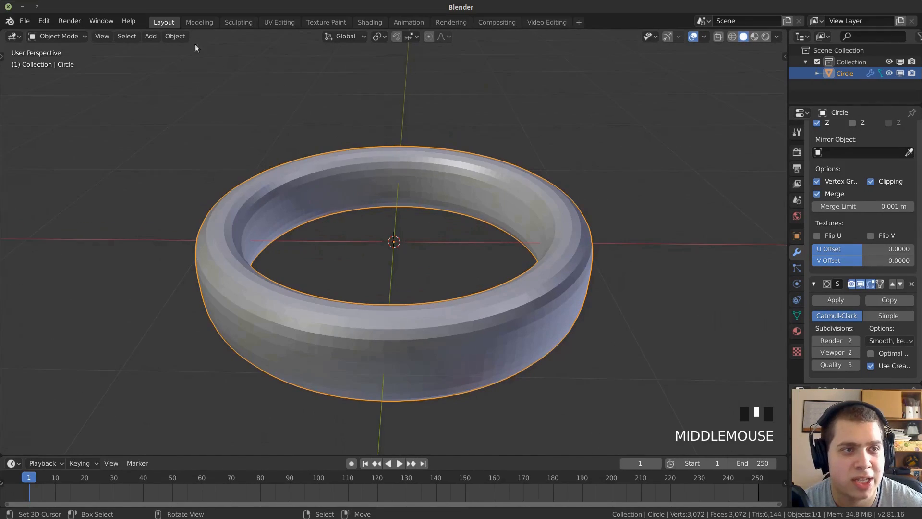
left_click(175, 36)
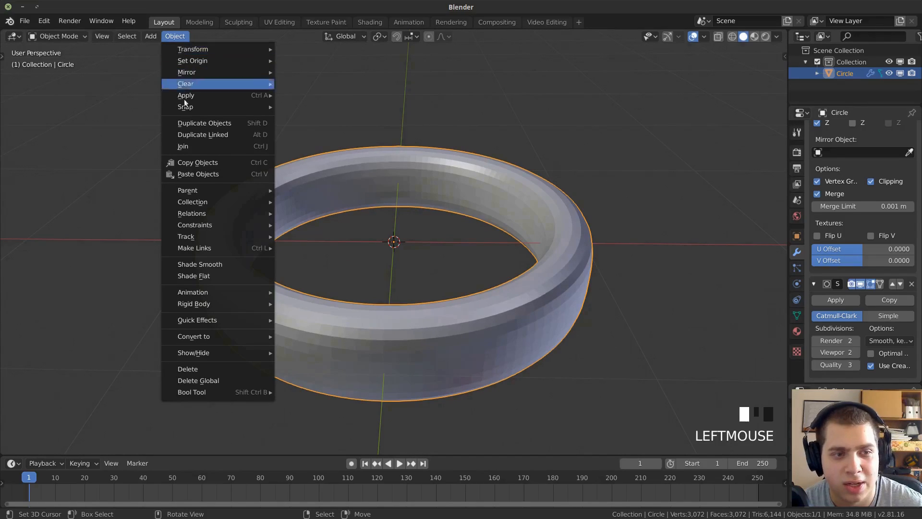
left_click(224, 265)
middle_click_drag(224, 266, 486, 168)
middle_click_drag(539, 178, 557, 184)
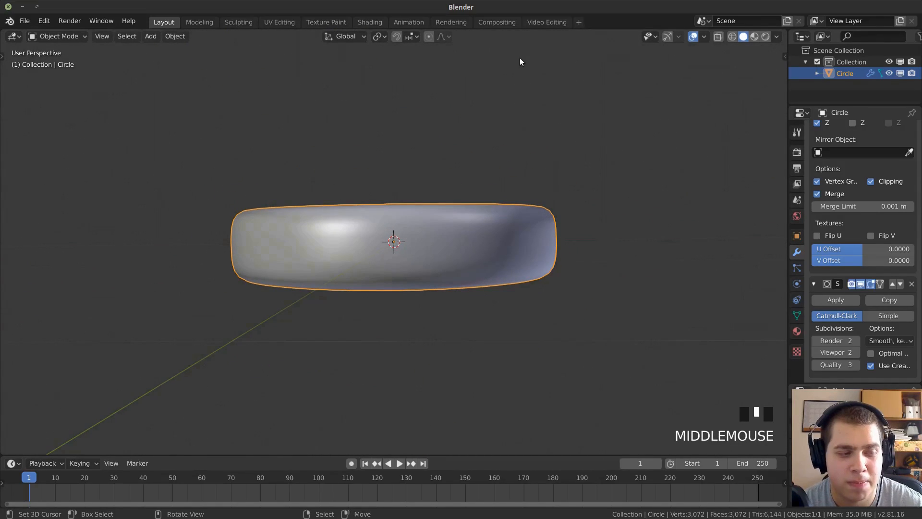
Select the edge loop around the middle of the ring's outer wall and scale it outward slightly to bulge the band.
middle_click_drag(520, 62, 467, 84)
key("Tab")
middle_click_drag(566, 256, 540, 256)
key("a")
key("alt")
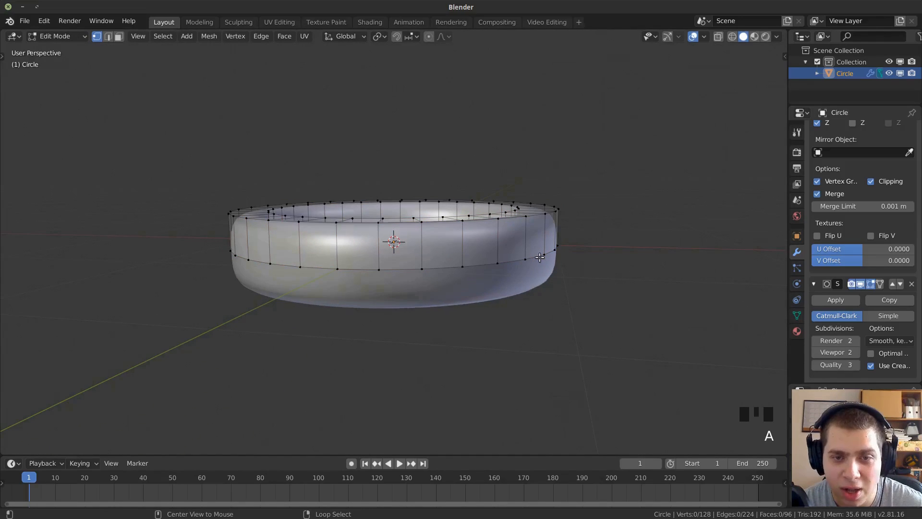
right_click(539, 257, "alt")
key("s")
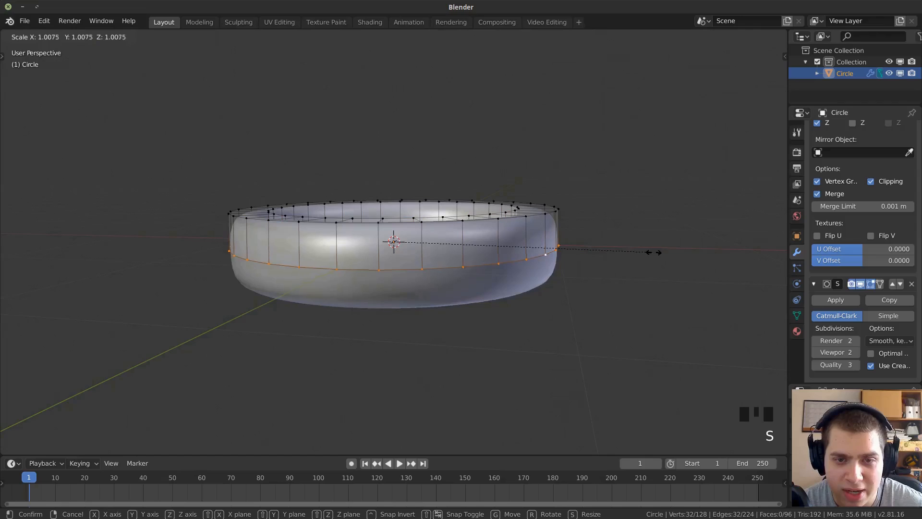
left_click(671, 255)
middle_click_drag(497, 225, 494, 179)
key("Tab")
scroll(461, 280, "down", 1)
scroll(496, 179, "down", 1)
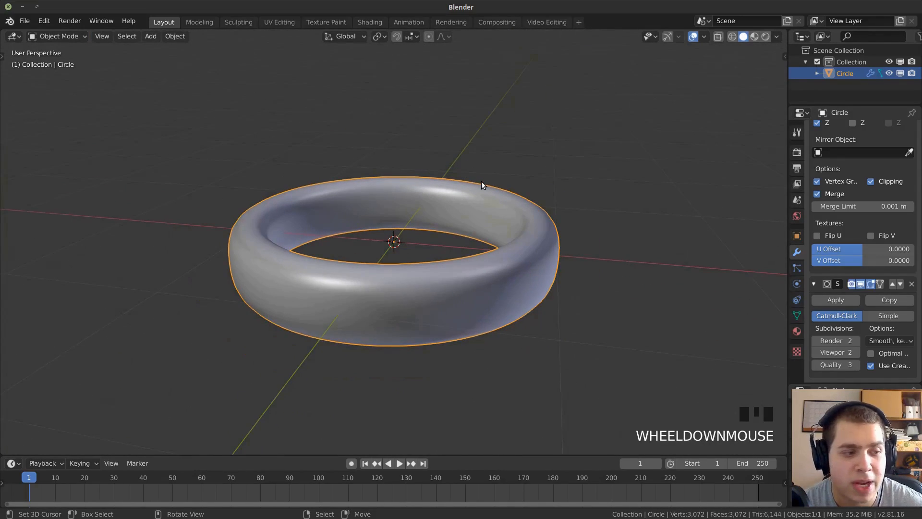
Add a plane at the origin and scale it up about threefold as a ground surface under the ring.
key("shift+a")
mouse_move(467, 142)
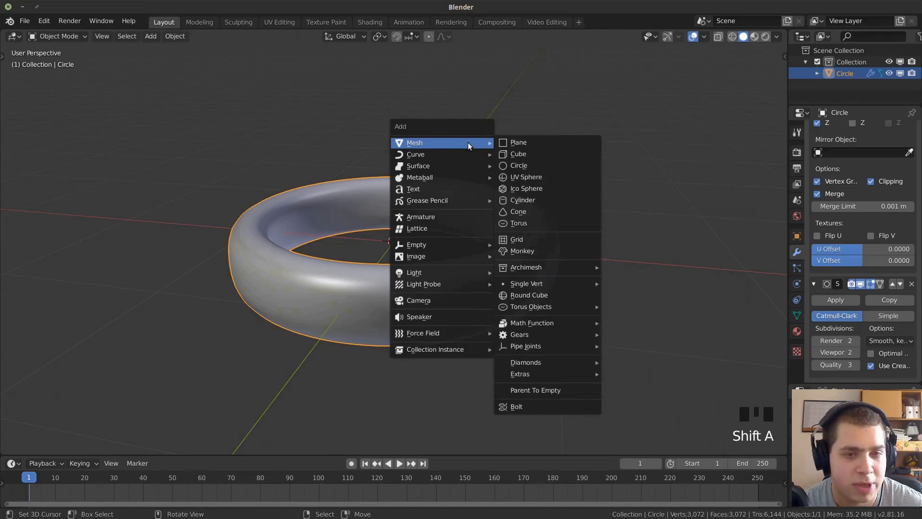
left_click(537, 142)
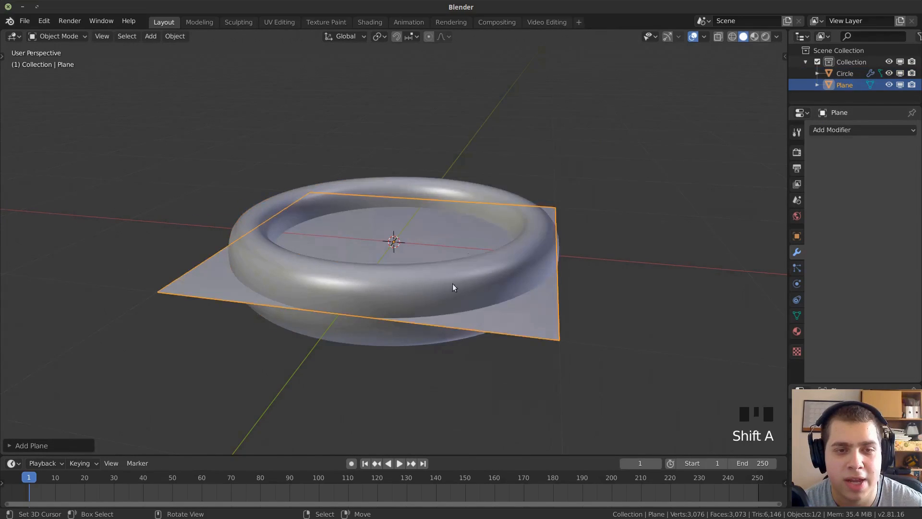
scroll(456, 280, "down", 5)
key("s")
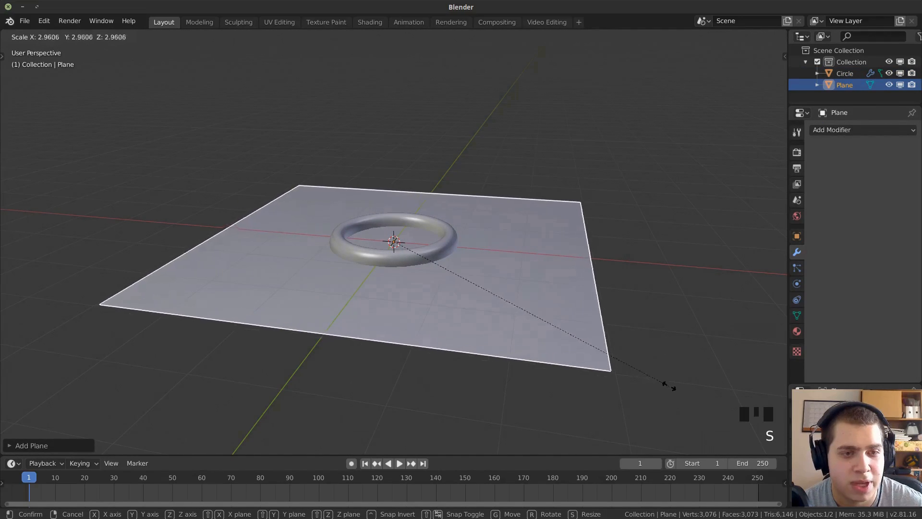
left_click(693, 394)
scroll(552, 152, "up", 3)
middle_click_drag(554, 152, 586, 161)
scroll(521, 251, "down", 3)
middle_click_drag(520, 251, 445, 268)
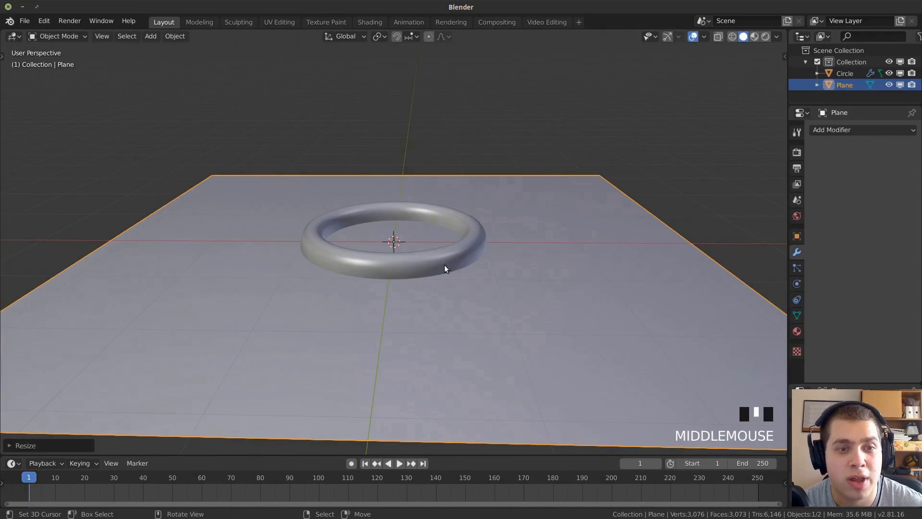
Scale the ground plane up again so it extends far beyond the ring on all sides.
scroll(511, 283, "down", 7)
middle_click_drag(492, 303, 469, 286)
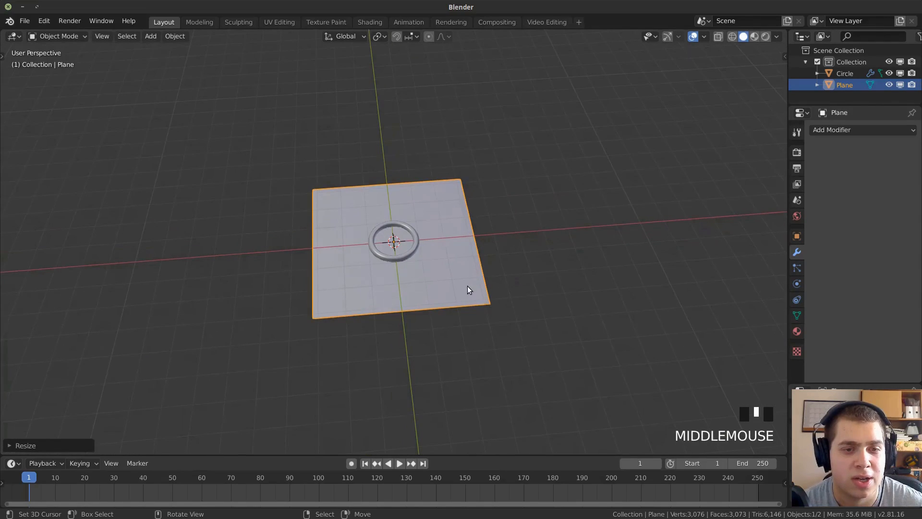
key("s")
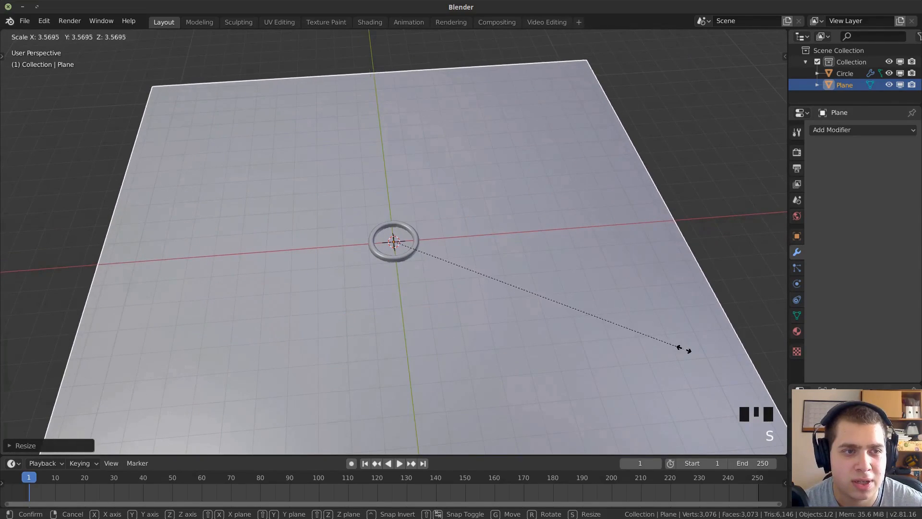
left_click(753, 371)
scroll(437, 255, "up", 6)
scroll(436, 239, "up", 1)
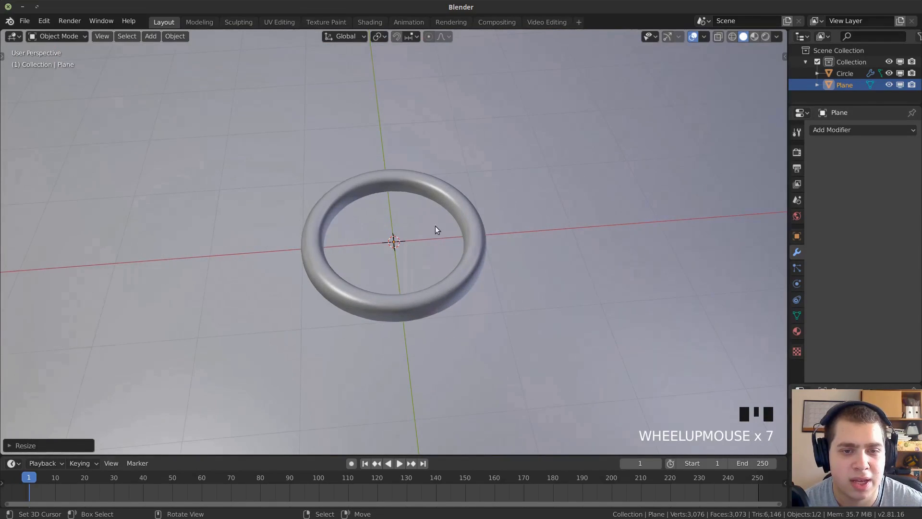
Raise the ring along global Z from its position halfway through the ground plane, then check its underside.
middle_click_drag(436, 238, 434, 192)
left_click(442, 253)
scroll(442, 253, "up", 1)
middle_click_drag(441, 249, 437, 215)
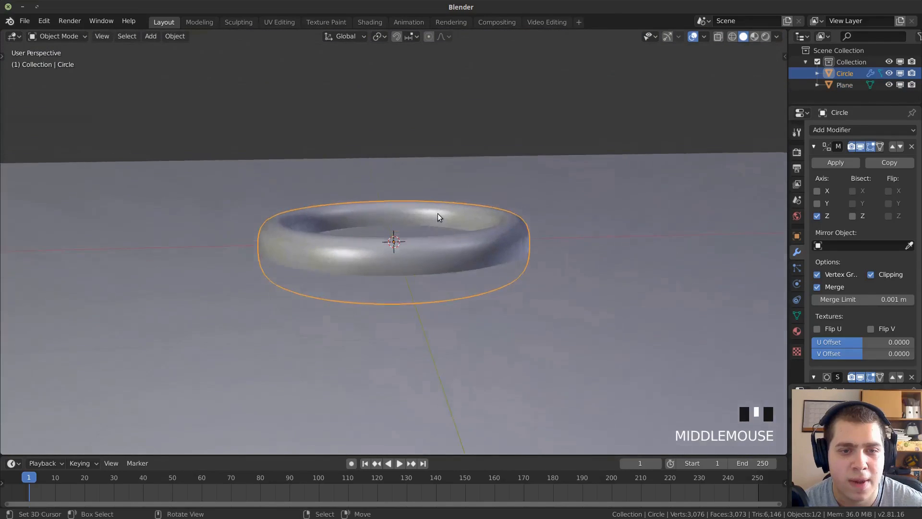
scroll(439, 211, "up", 1)
key("g")
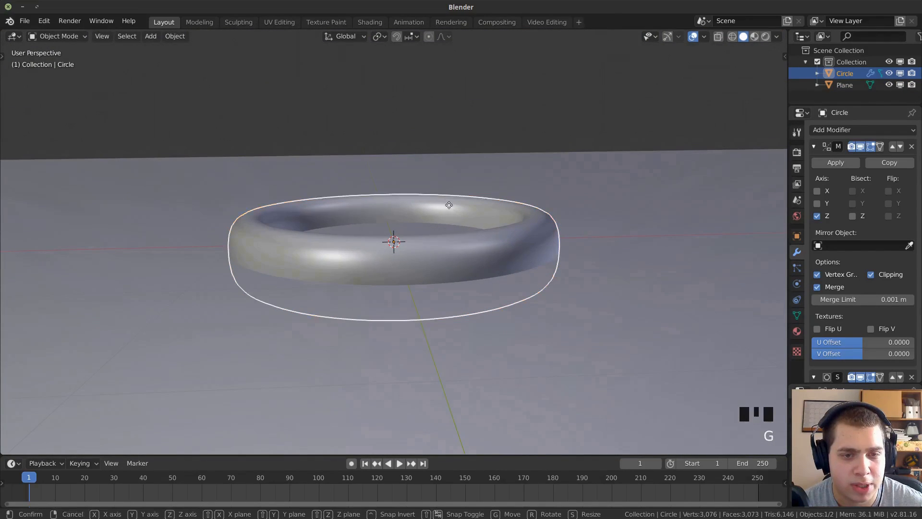
key("z")
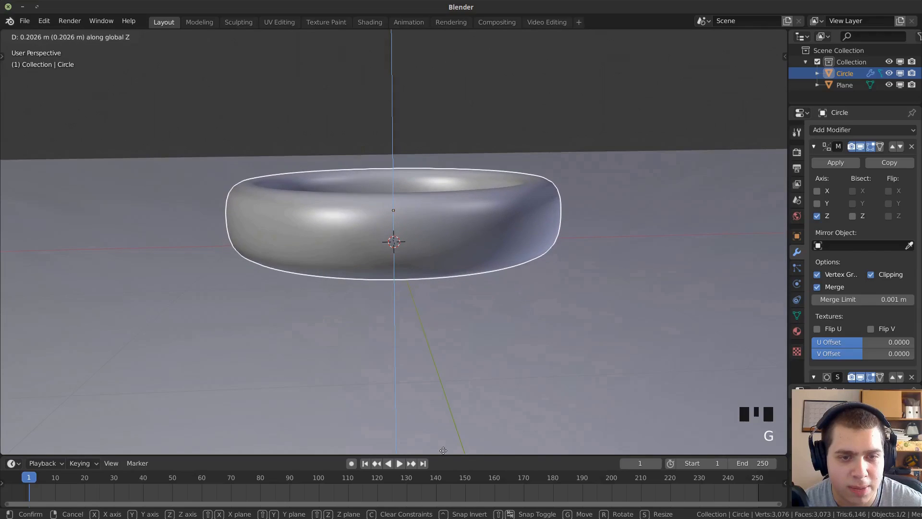
left_click(443, 61)
scroll(432, 222, "down", 1)
middle_click_drag(432, 219, 430, 168)
scroll(430, 169, "up", 1)
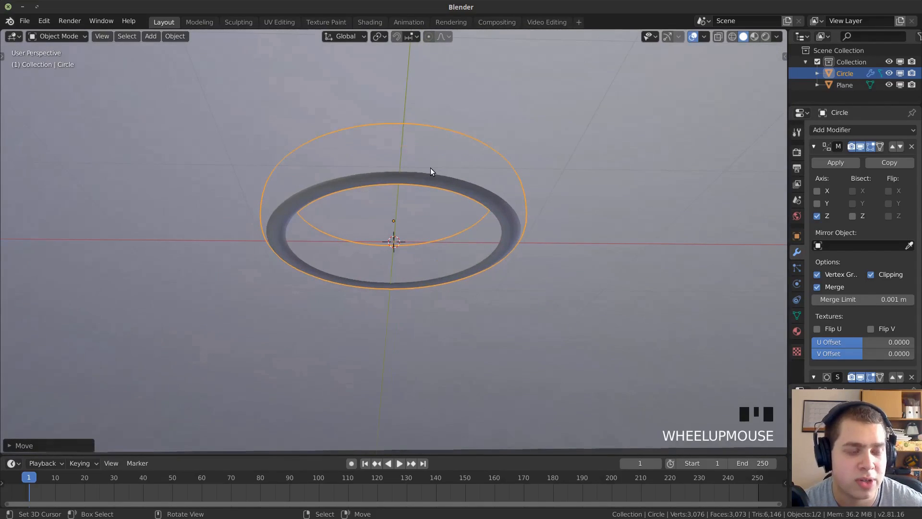
Nudge the ring slightly further up along Z until its underside just rests on the plane.
key("g")
key("z")
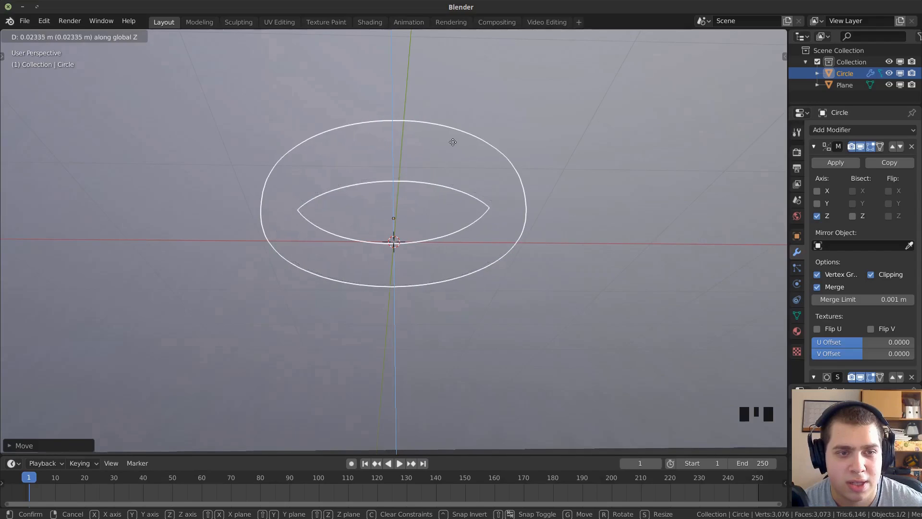
left_click(451, 157)
scroll(451, 157, "down", 2)
middle_click_drag(451, 157, 497, 321)
scroll(431, 246, "down", 2)
scroll(477, 335, "up", 1)
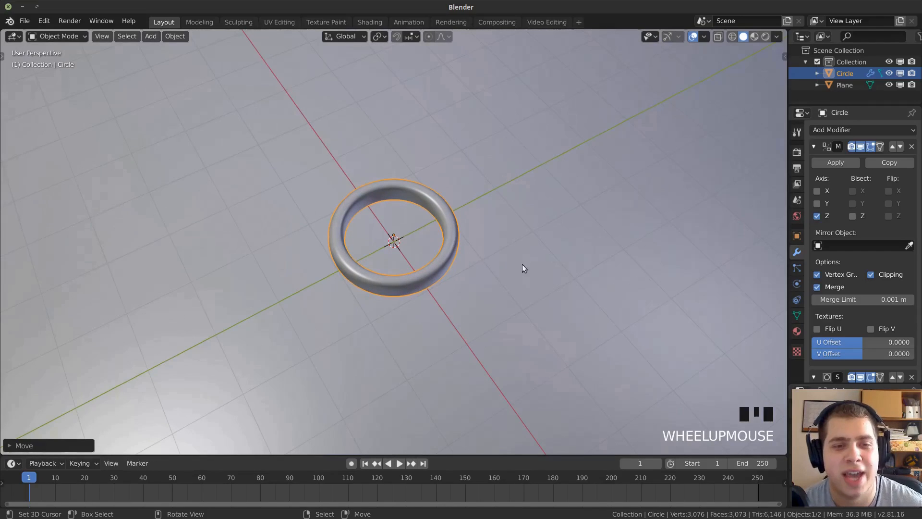
scroll(494, 276, "up", 1)
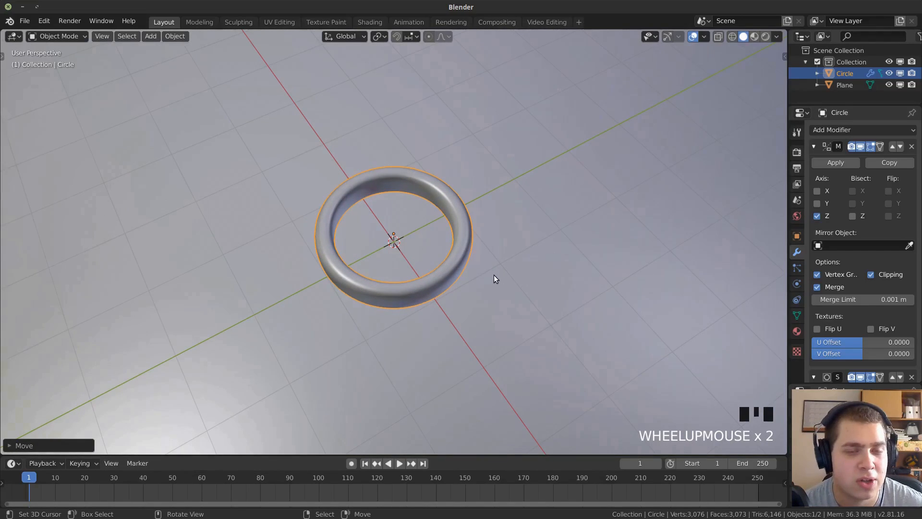
Add a camera to the scene and clear the selection.
scroll(493, 278, "up", 1)
middle_click_drag(457, 247, 485, 210)
scroll(489, 171, "up", 1)
key("a")
key("a")
key("a")
key("shift+a")
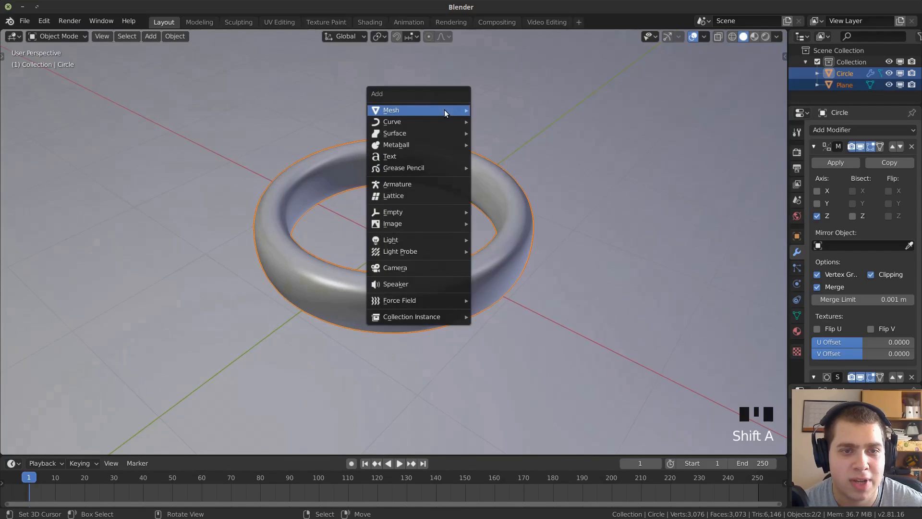
left_click(416, 267)
key("a")
key("a")
Frame the ring from an angled view above the plane and align the camera to that view.
middle_click_drag(486, 243, 547, 315)
scroll(488, 212, "up", 3)
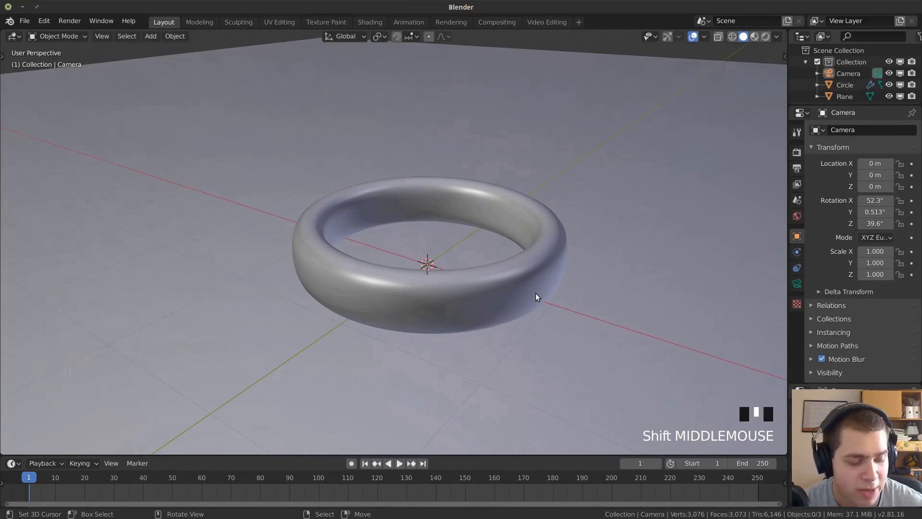
key("ctrl+alt+KP_0")
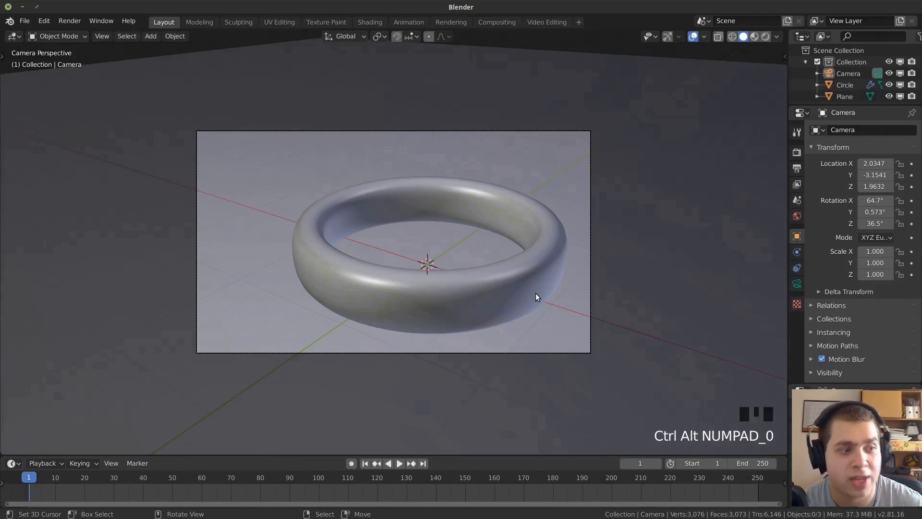
scroll(515, 294, "down", 2)
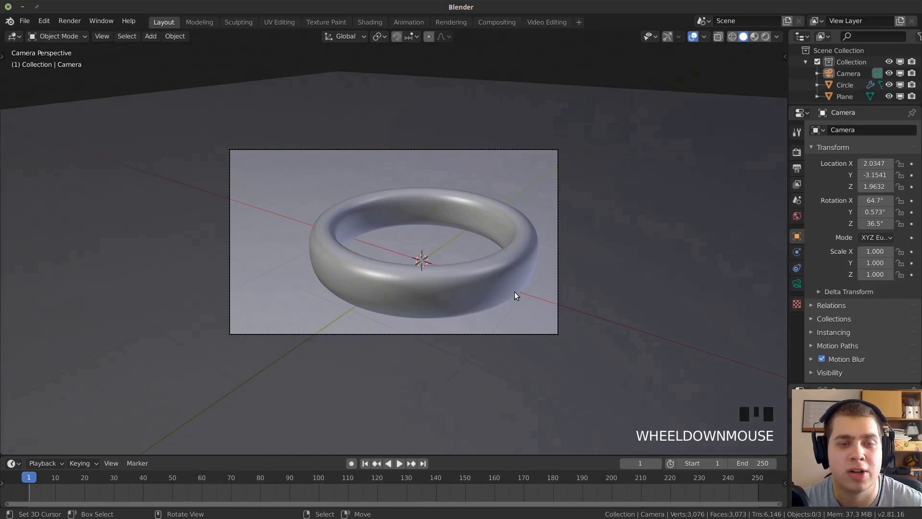
key("KP_0")
scroll(480, 336, "down", 4)
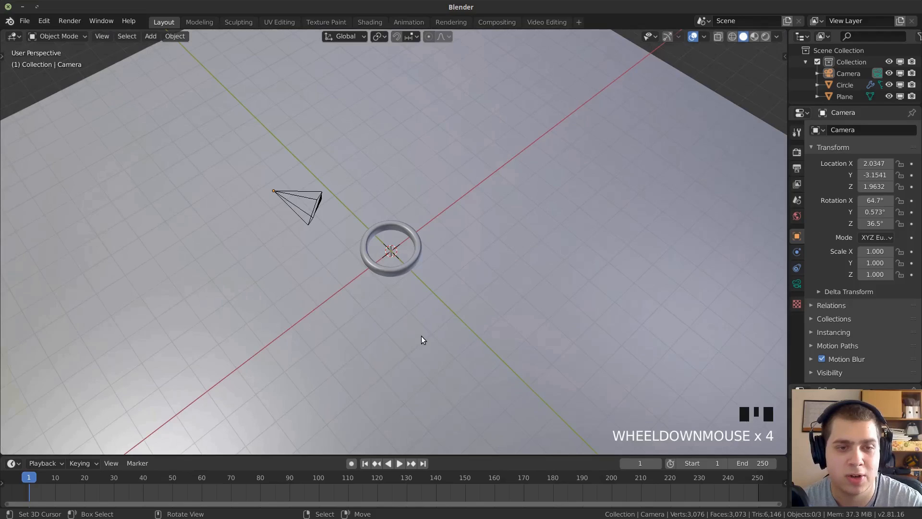
key("KP_0")
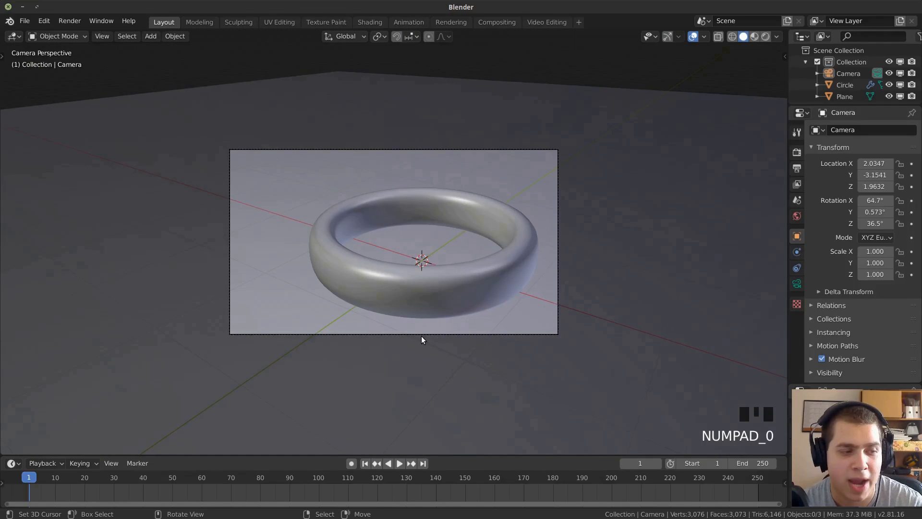
Select the camera and shift it within its view plane to bring the ring closer to the frame's centre.
scroll(422, 335, "up", 2)
right_click(218, 108)
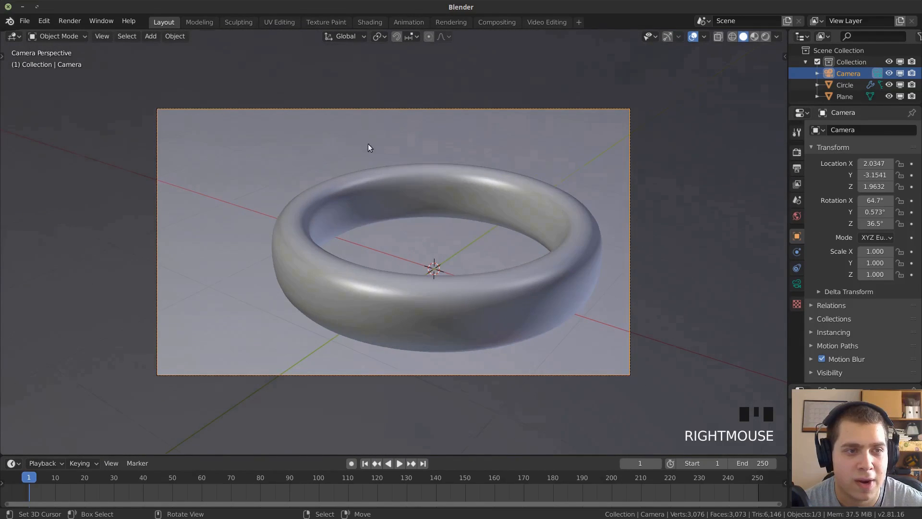
scroll(370, 144, "down", 5)
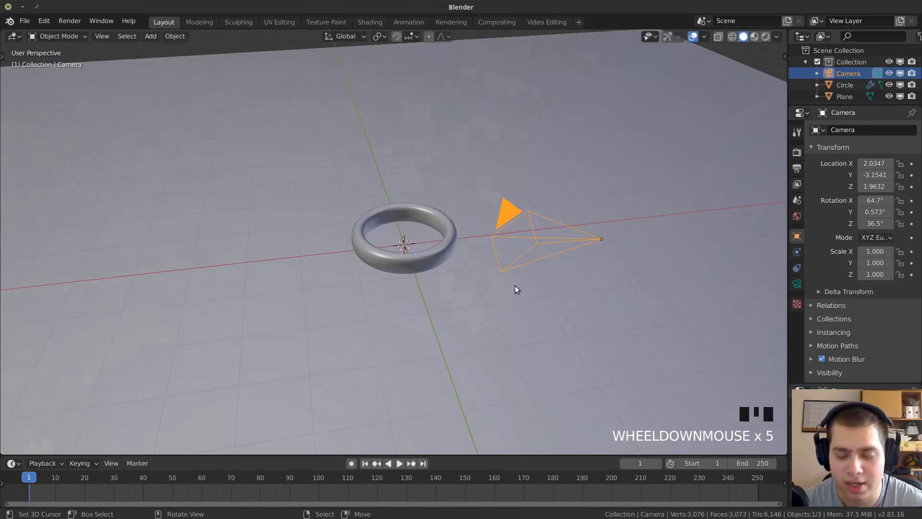
key("KP_0")
scroll(478, 203, "up", 1)
key("g")
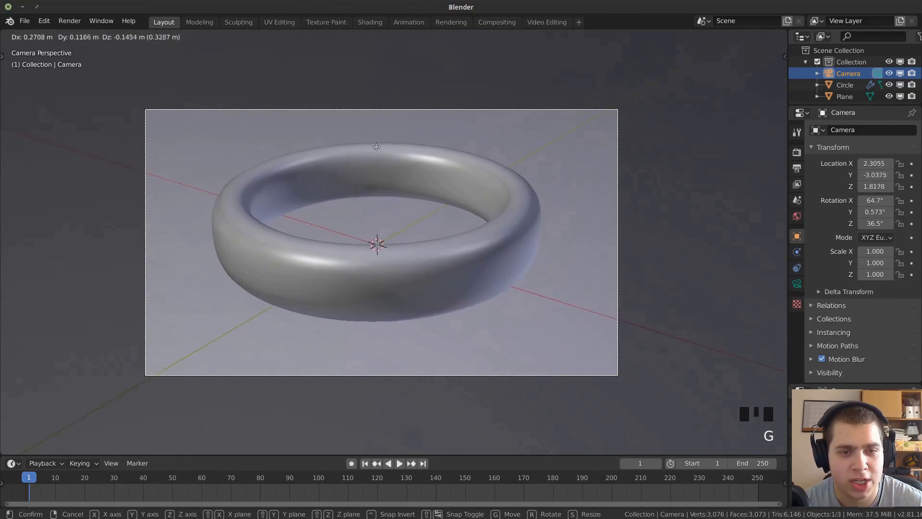
left_click(262, 46)
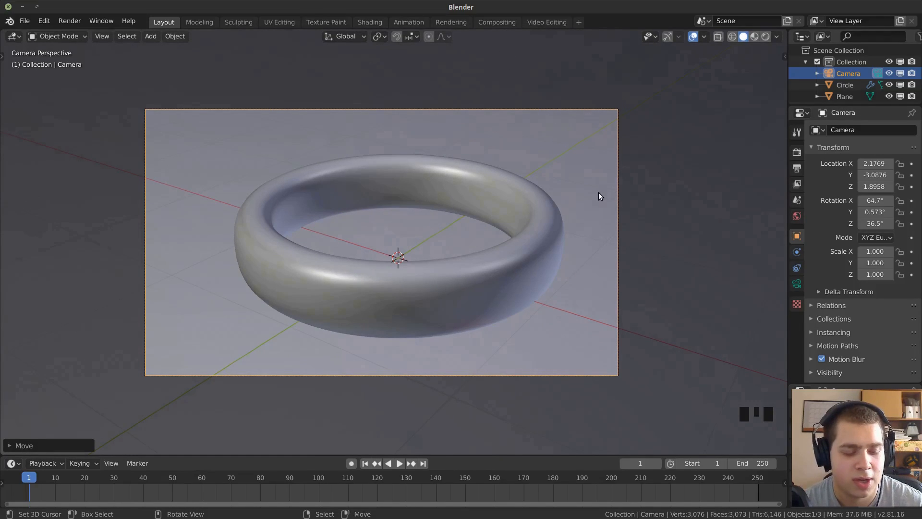
Move the camera back along its local Z axis, then shift it slightly to refine the ring's framing.
key("g")
key("z")
key("z")
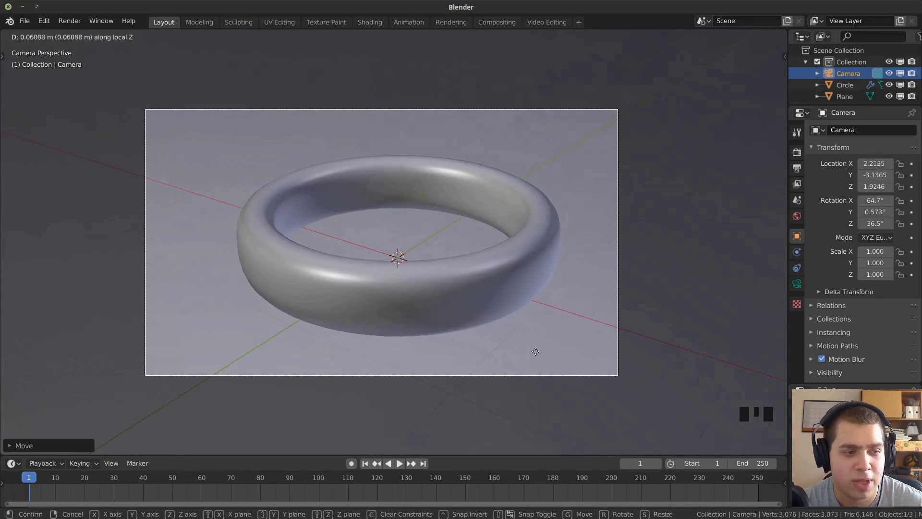
left_click(561, 234)
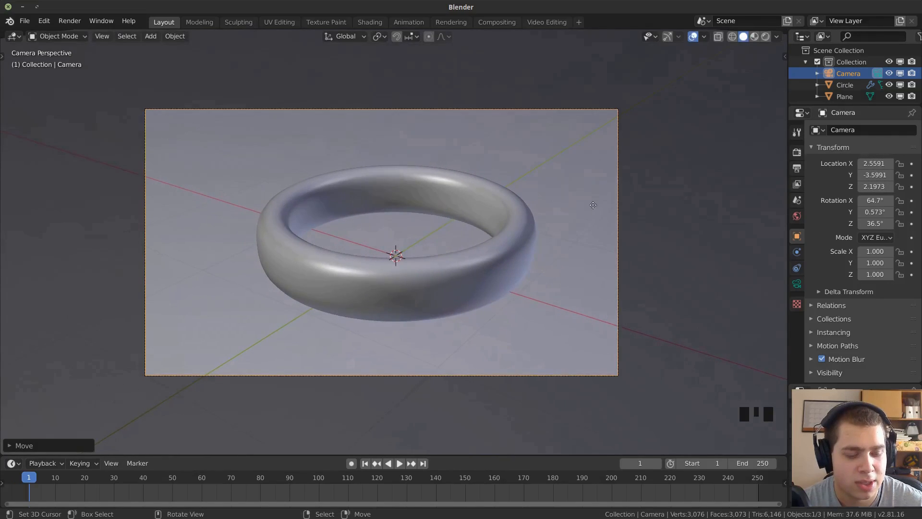
key("g")
left_click(517, 164)
Select only the camera and rotate it slightly with a free trackball rotation to tilt the ring's framing.
right_click(517, 164, "shift")
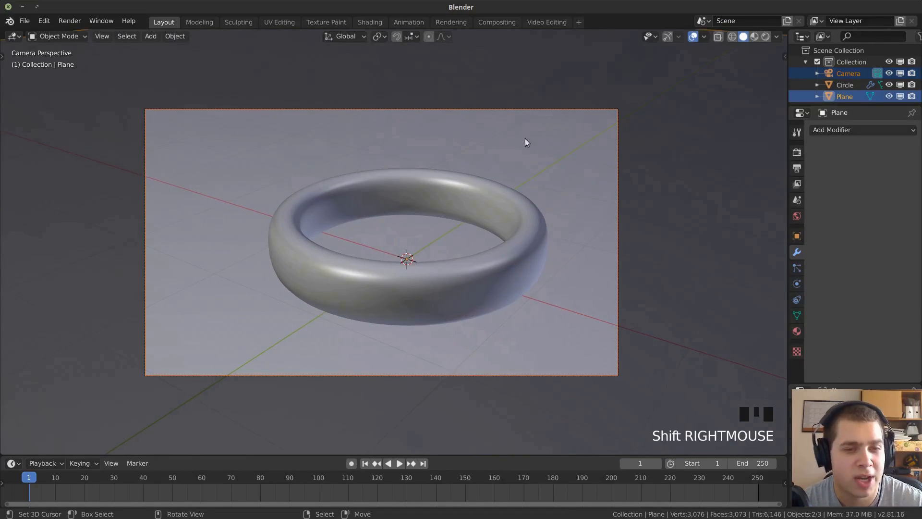
right_click(527, 108)
right_click(526, 108)
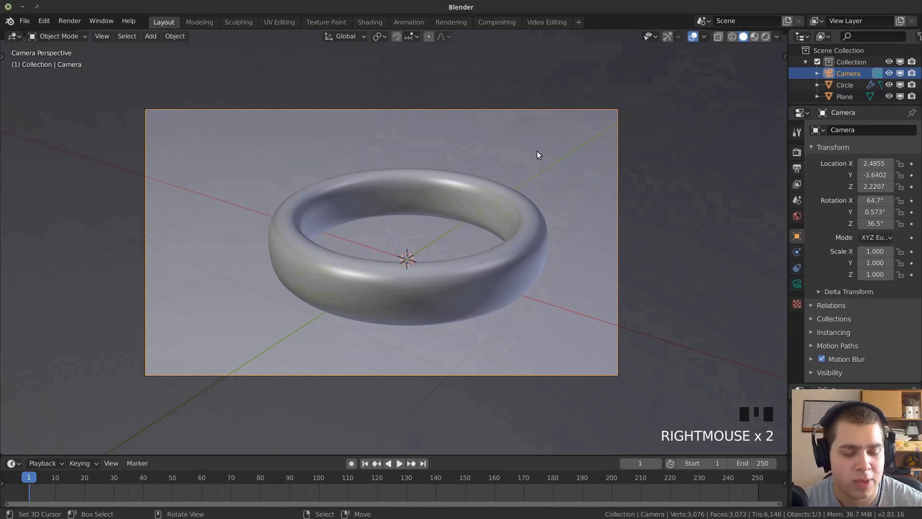
key("r")
key("r")
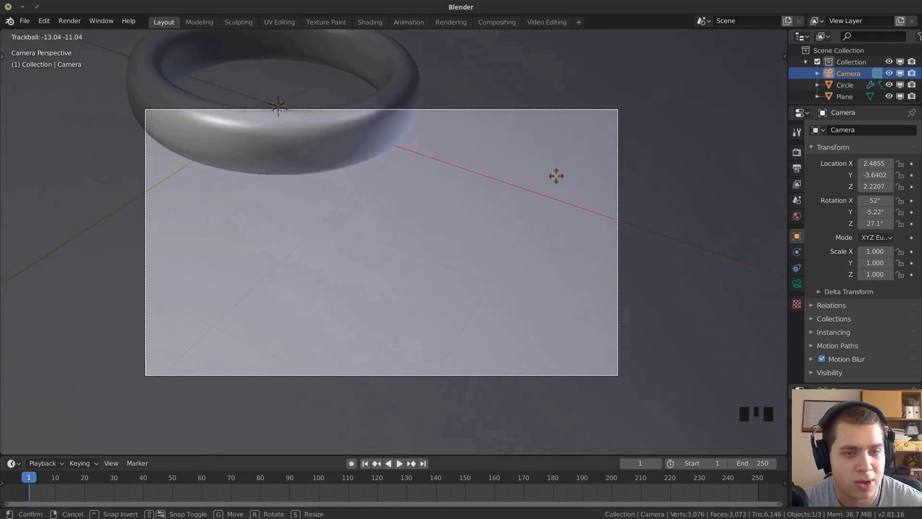
left_click(61, 80)
Shift the camera within its view, move it along its local Z axis, and shift it once more to centre the ring.
key("g")
left_click(394, 110)
key("g")
middle_click(395, 110)
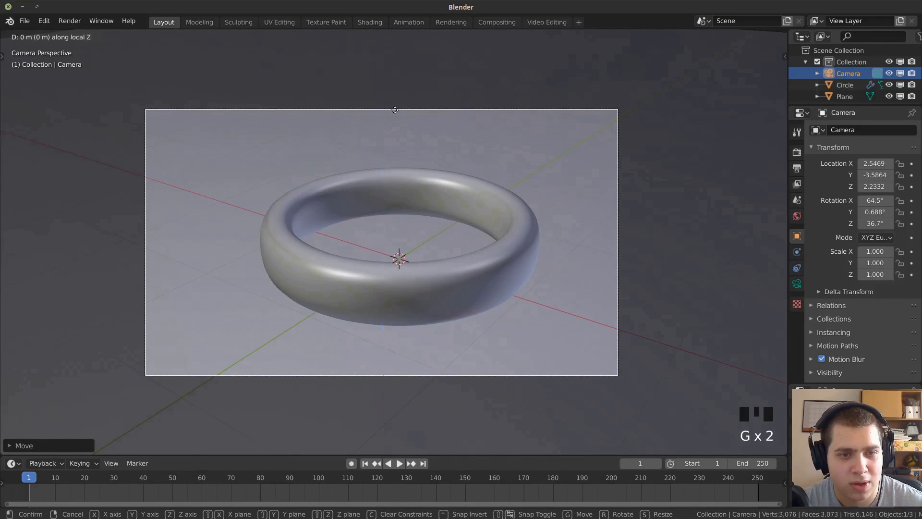
left_click(443, 274)
key("g")
left_click(503, 193)
Leave the camera view, select the ring and open its mesh for editing.
middle_click_drag(397, 204, 357, 249)
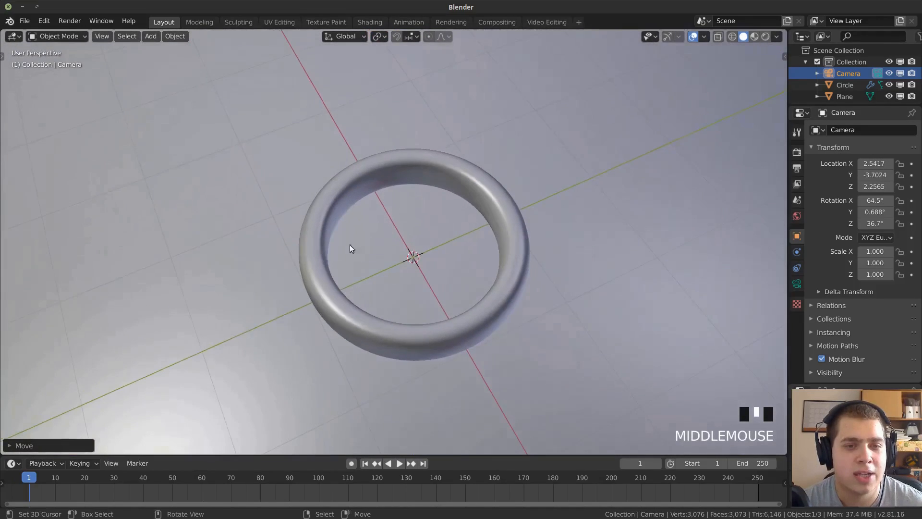
scroll(405, 211, "up", 2)
middle_click_drag(405, 211, 379, 182)
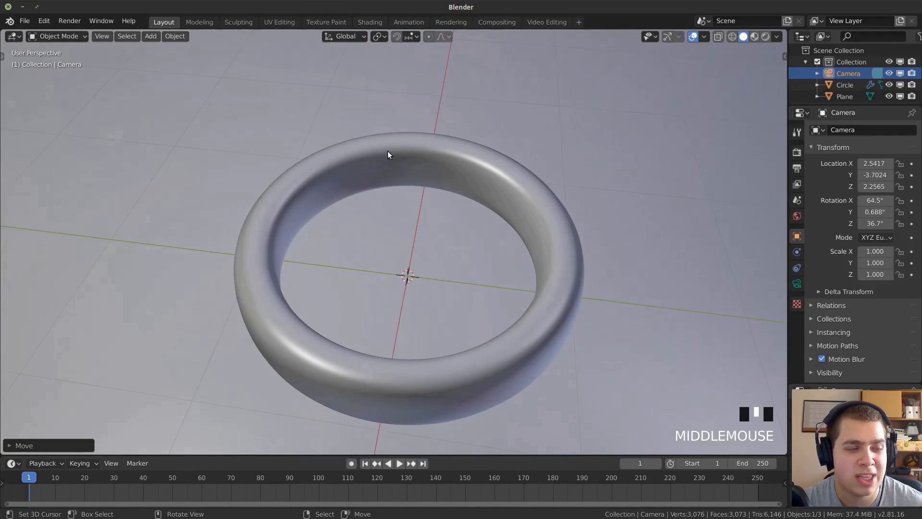
middle_click_drag(387, 151, 359, 233)
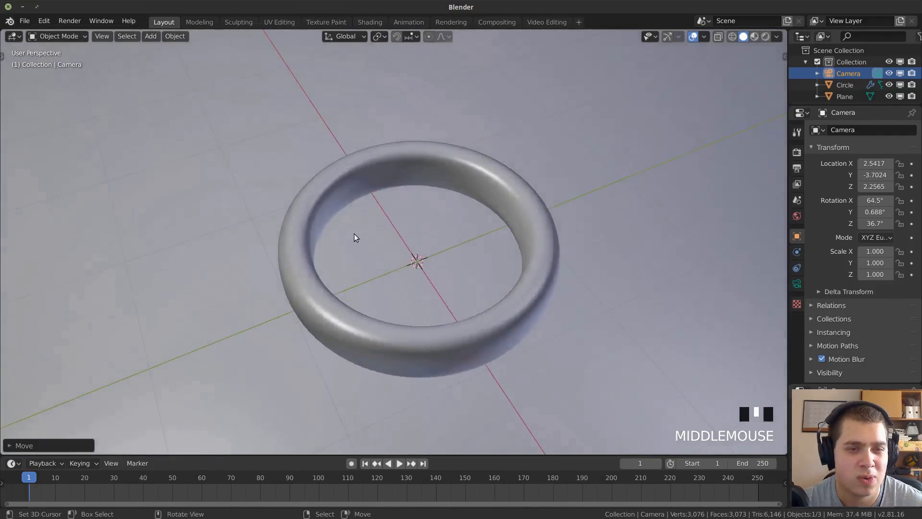
scroll(335, 148, "up", 1)
right_click(323, 174)
key("Tab")
Select the ring's two inner edge loops and scale them to about 0.98 in X and Y only, excluding Z.
middle_click_drag(323, 173, 333, 185)
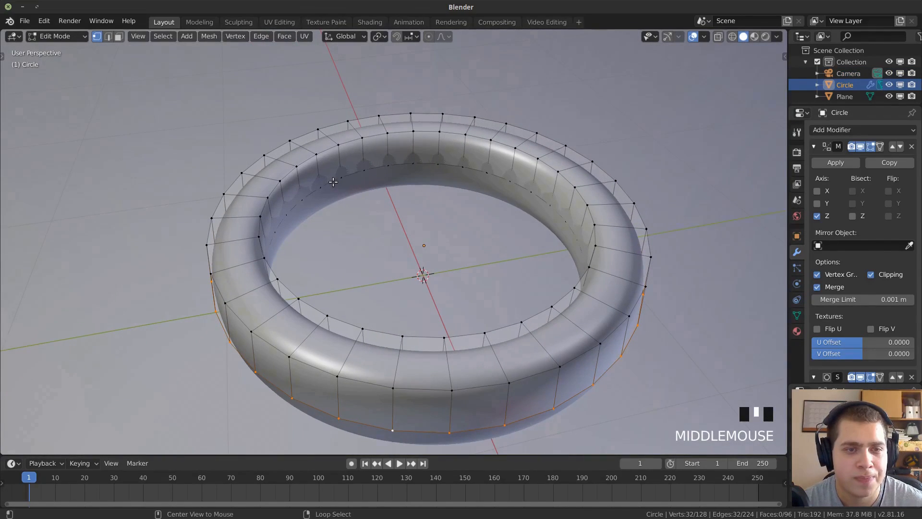
right_click(325, 154, "alt")
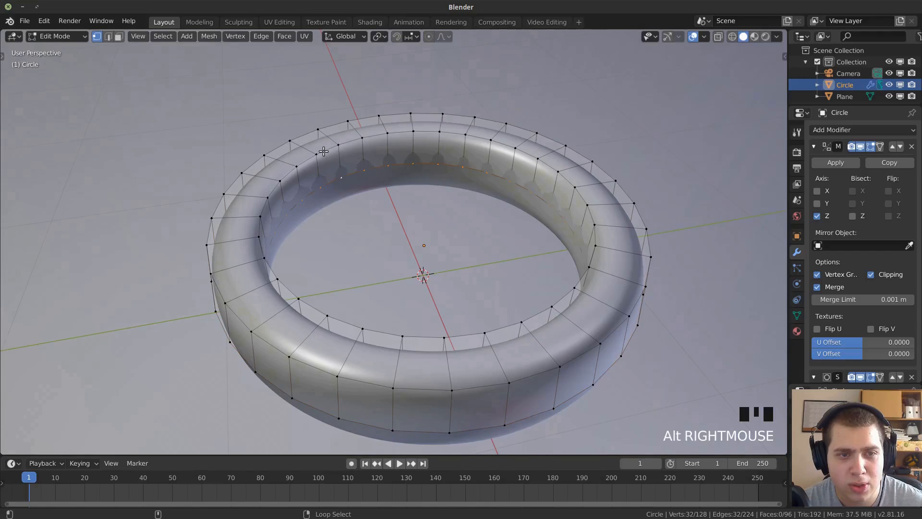
right_click(326, 159, "alt+shift")
right_click(328, 180)
right_click(328, 180, "alt")
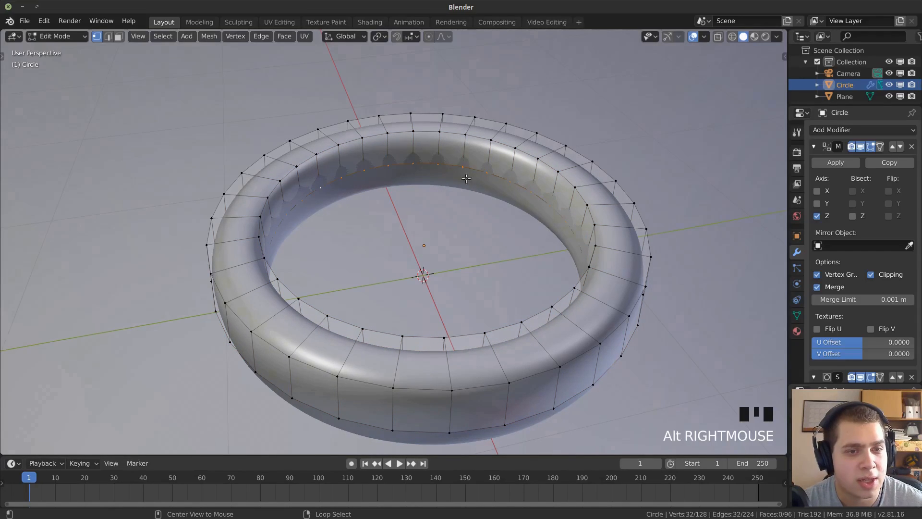
right_click(327, 146, "alt+shift")
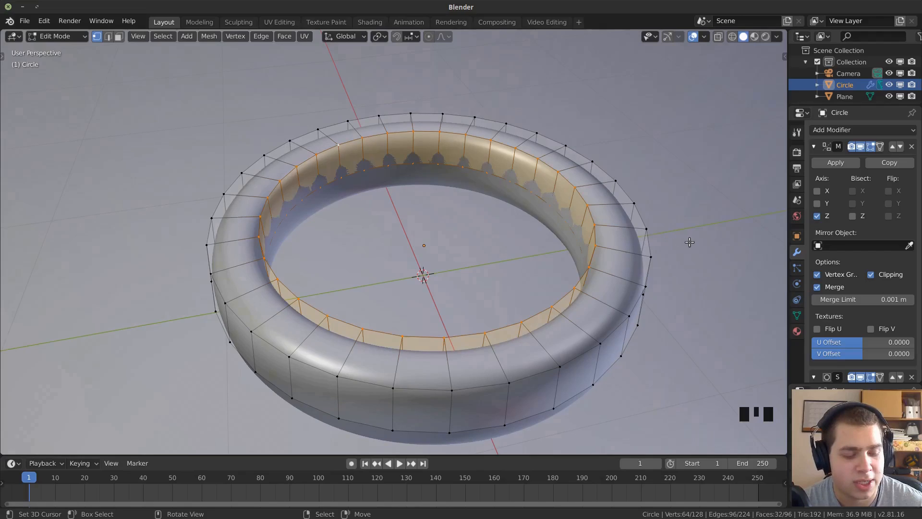
key("s")
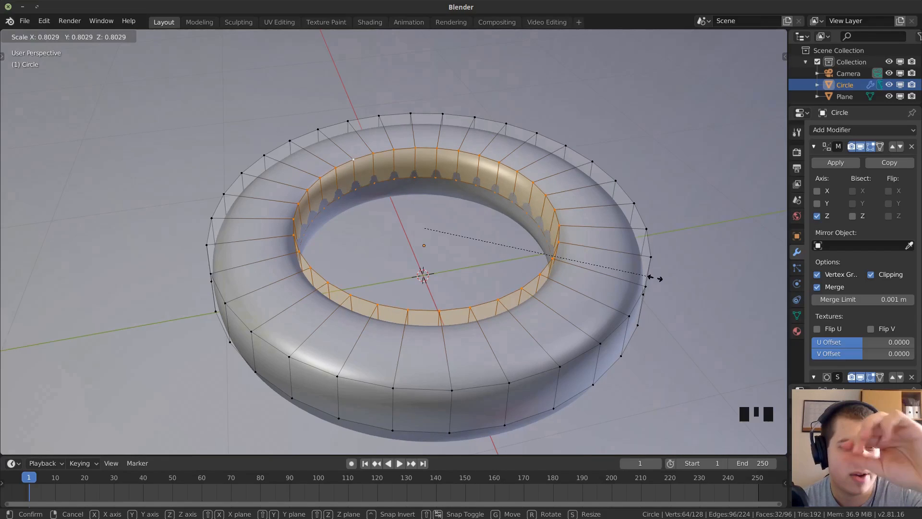
key("shift+z")
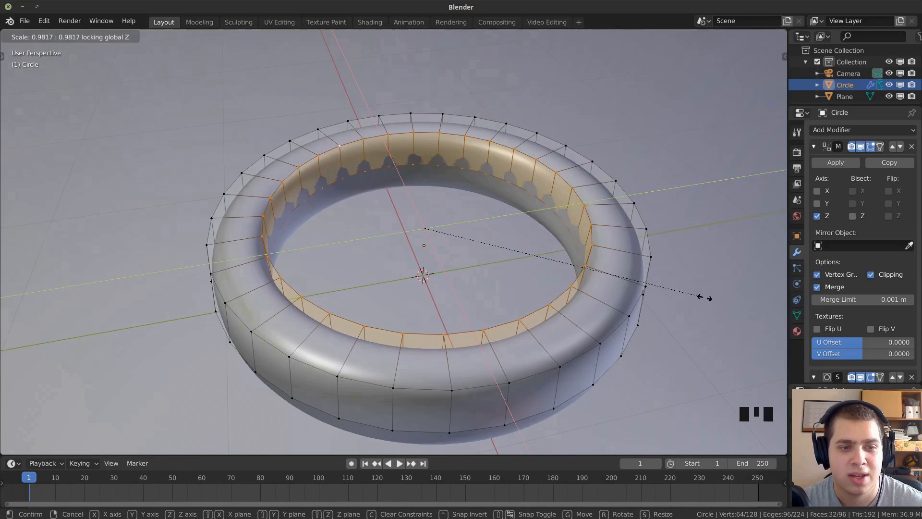
left_click(701, 298)
key("Tab")
middle_click_drag(555, 327, 572, 345)
key("Tab")
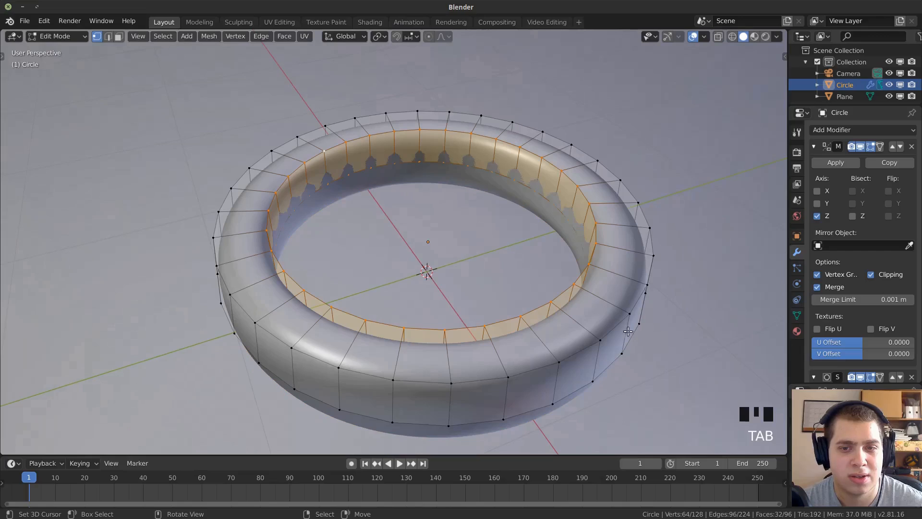
Select the ring's whole mesh, scale it along Z by about 1.15 to make the band taller, and return to Object Mode.
key("Tab")
middle_click_drag(551, 253, 500, 192)
scroll(501, 194, "down", 2)
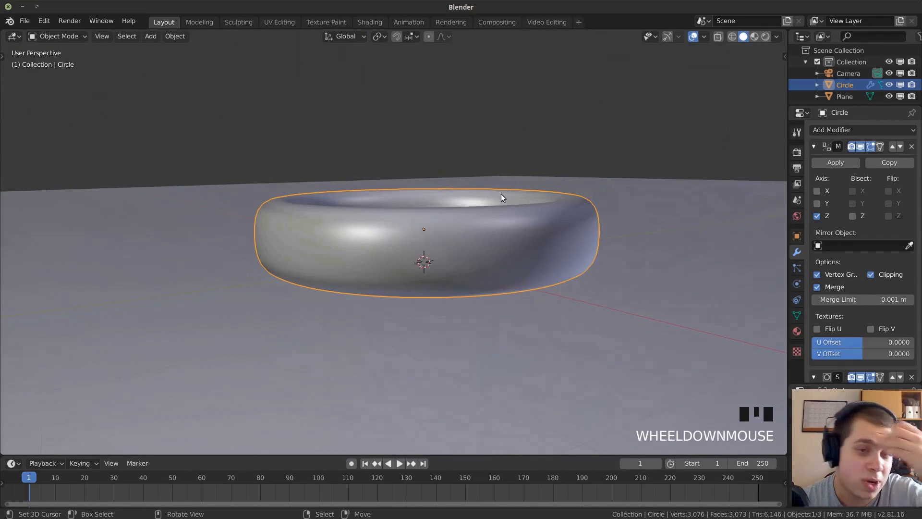
scroll(532, 159, "up", 2)
key("Tab")
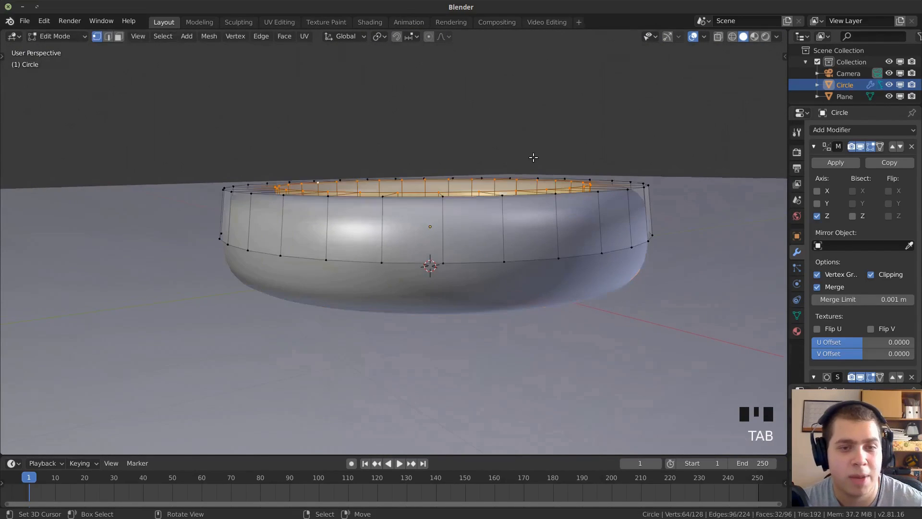
key("a")
key("a")
key("a")
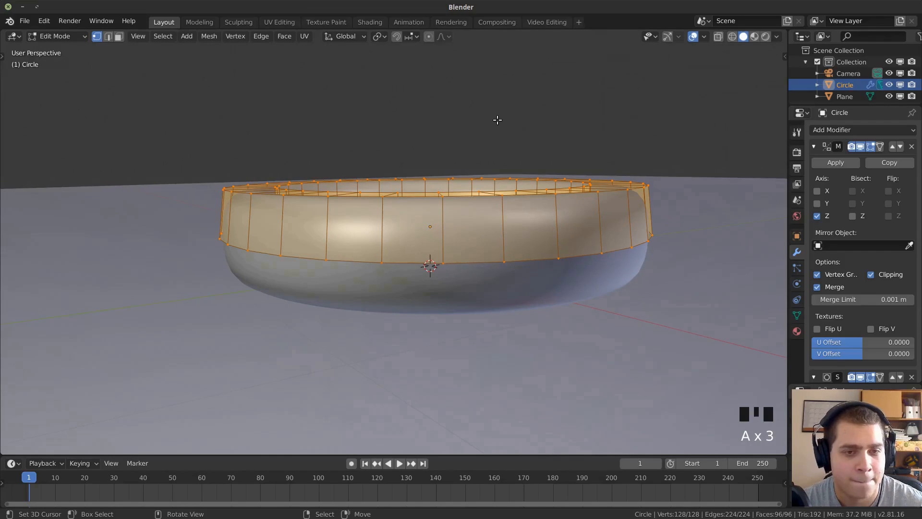
key("s")
key("z")
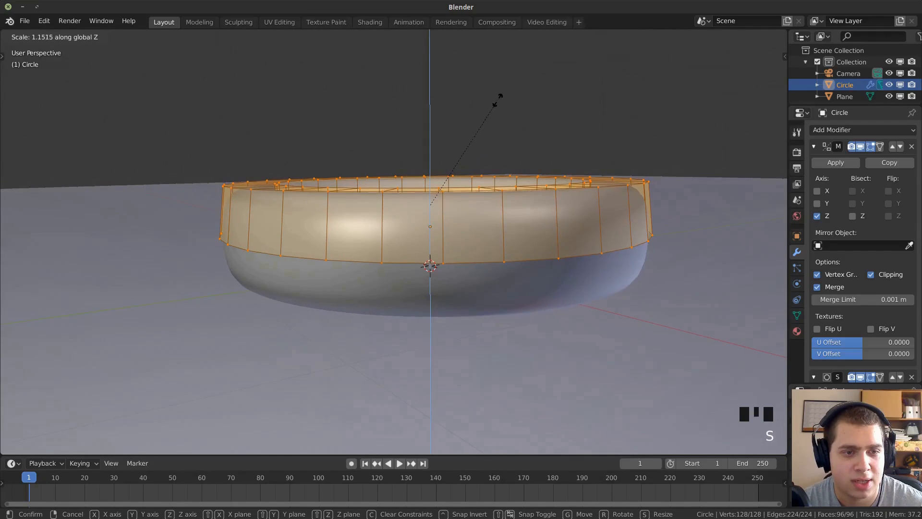
left_click(499, 98)
key("Tab")
middle_click_drag(493, 103, 478, 189)
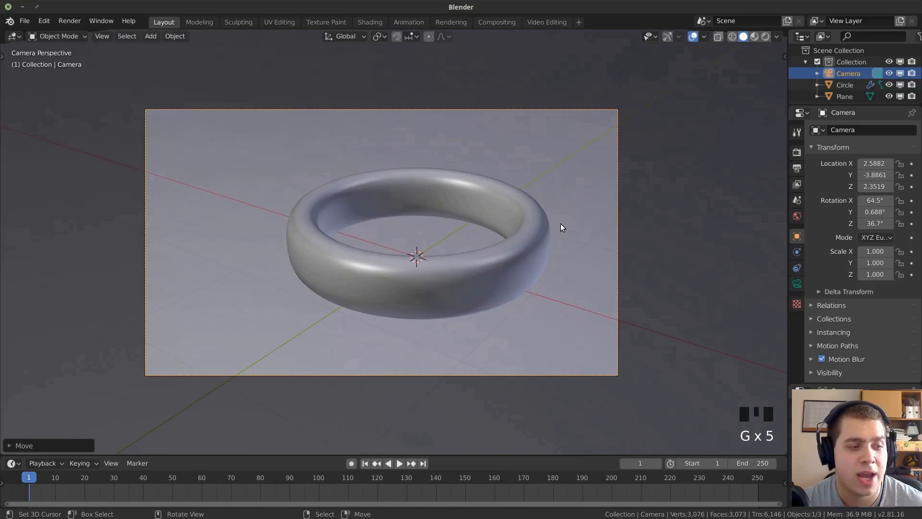
Clear the selection and save the project as "The Ring Of Power" in the Version 4 folder.
key("alt+a")
key("ctrl+s")
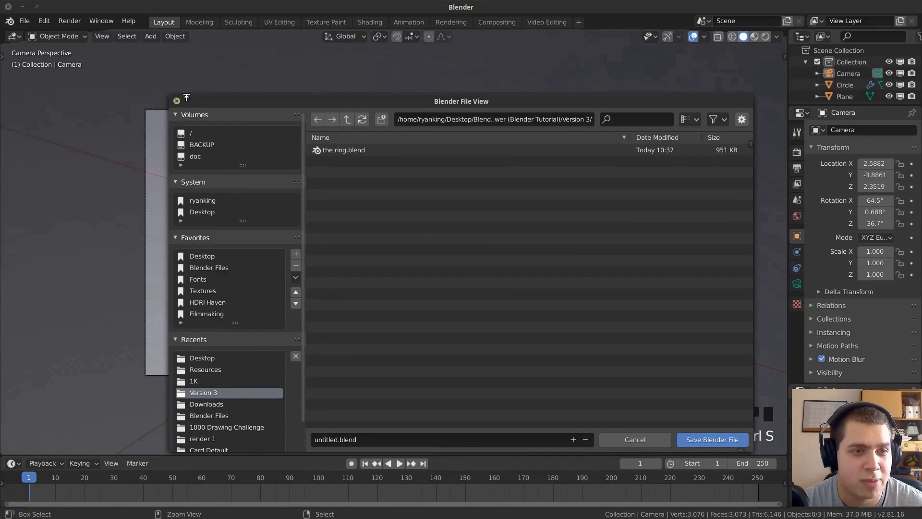
left_click_drag(170, 97, 170, 97)
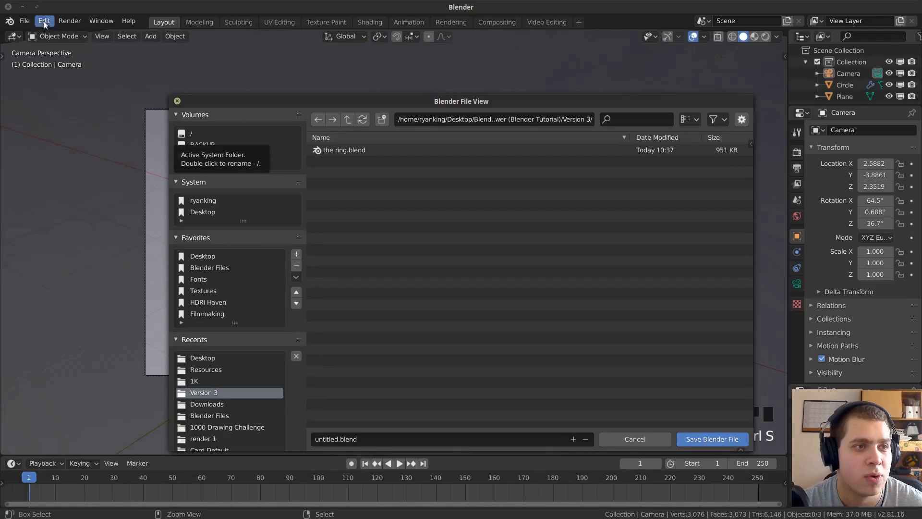
left_click(25, 21)
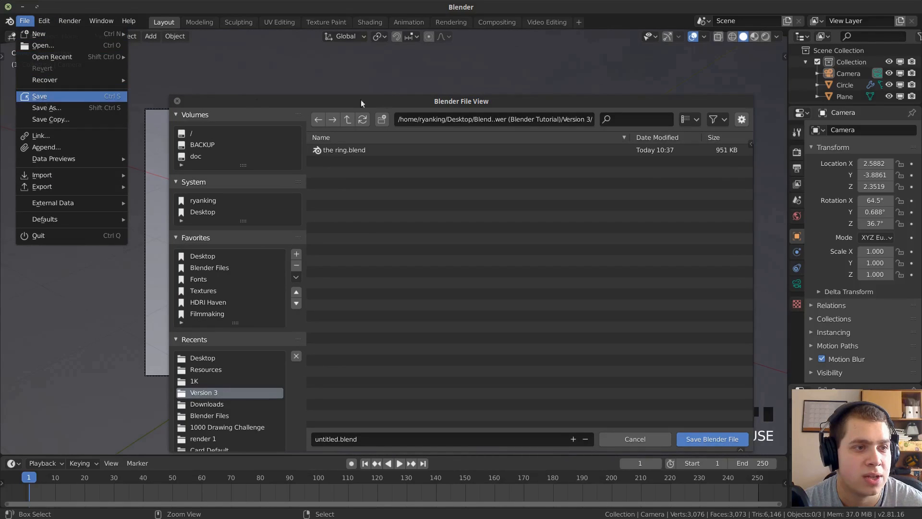
left_click(42, 98)
left_click(343, 437)
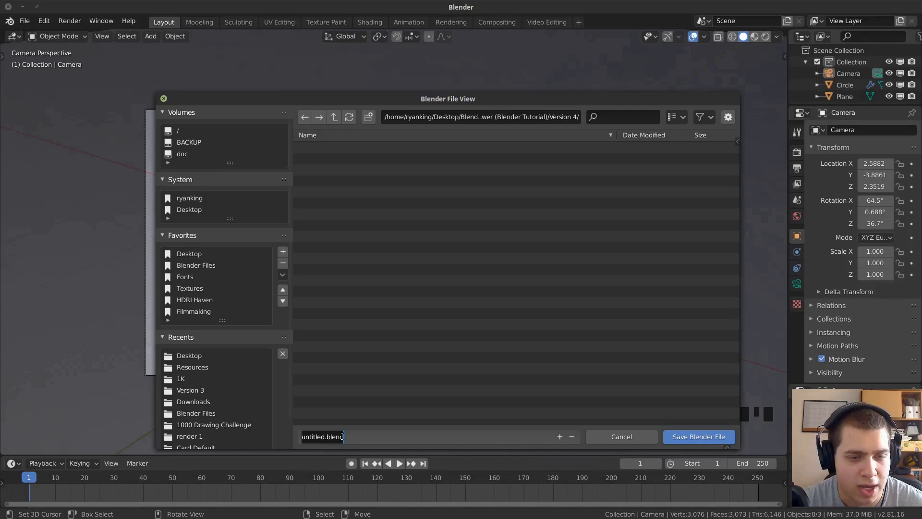
type("The Ri")
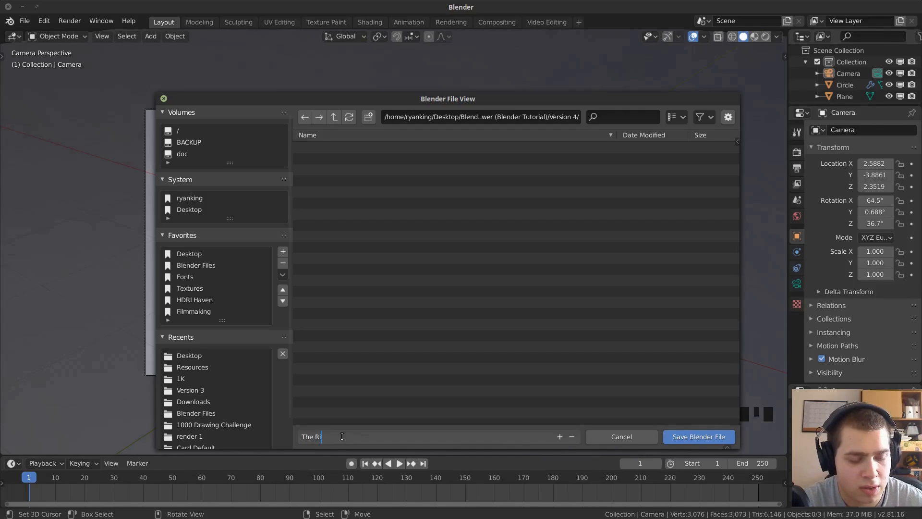
type("ng Of Power")
key("Return")
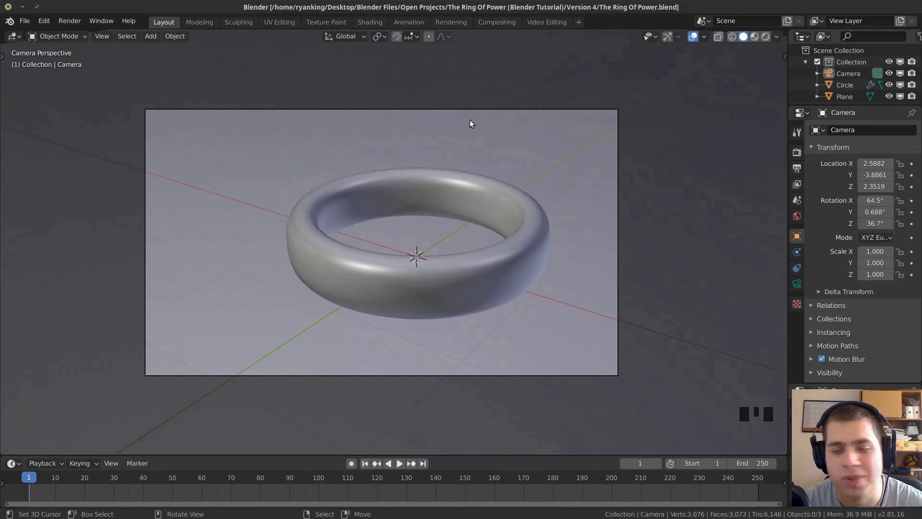
key("ctrl+s")
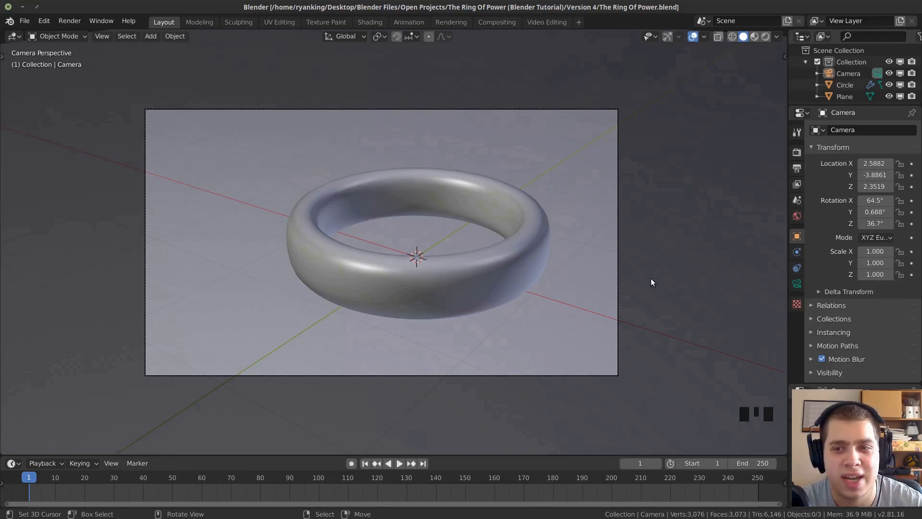
Set the world background colour to an Environment Texture and load the image pillars_1k.hdr.
left_click(797, 216)
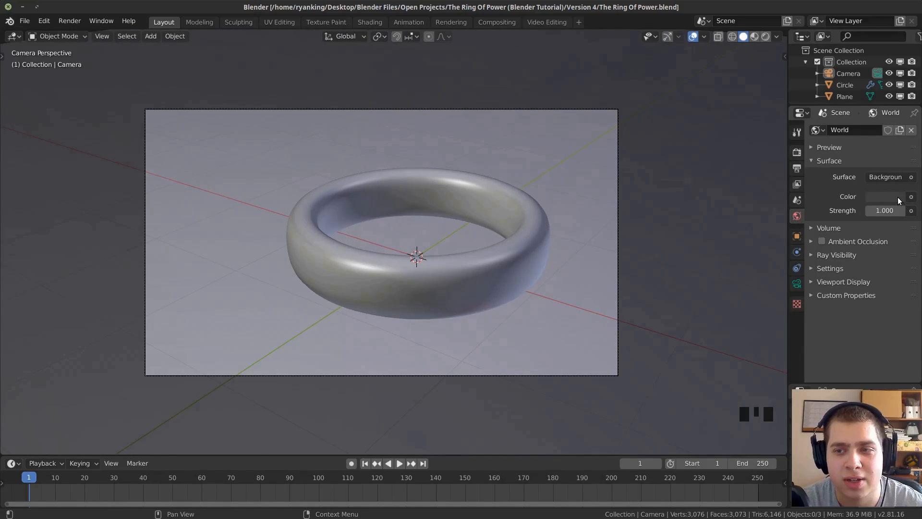
left_click(911, 197)
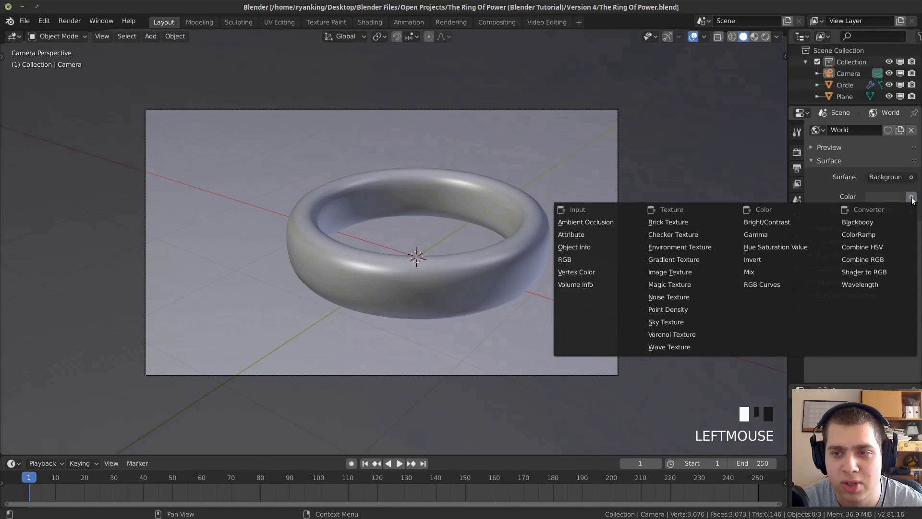
left_click(659, 249)
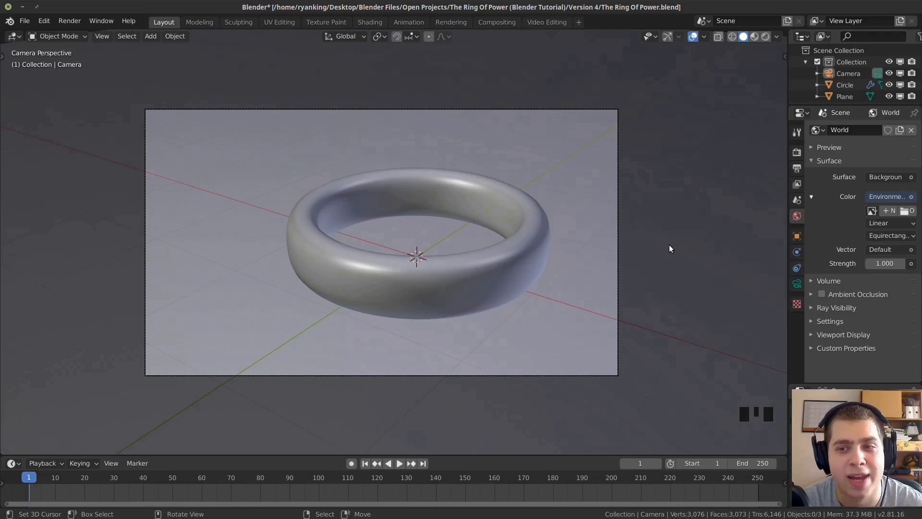
left_click(906, 211)
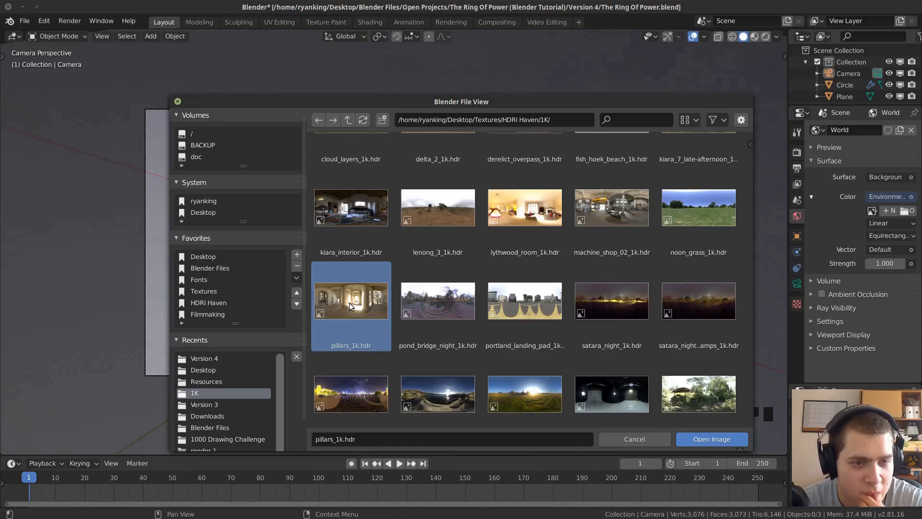
double_click(350, 303)
Switch the viewport to rendered shading and look around the HDRI surroundings from outside the camera view.
scroll(595, 235, "down", 2)
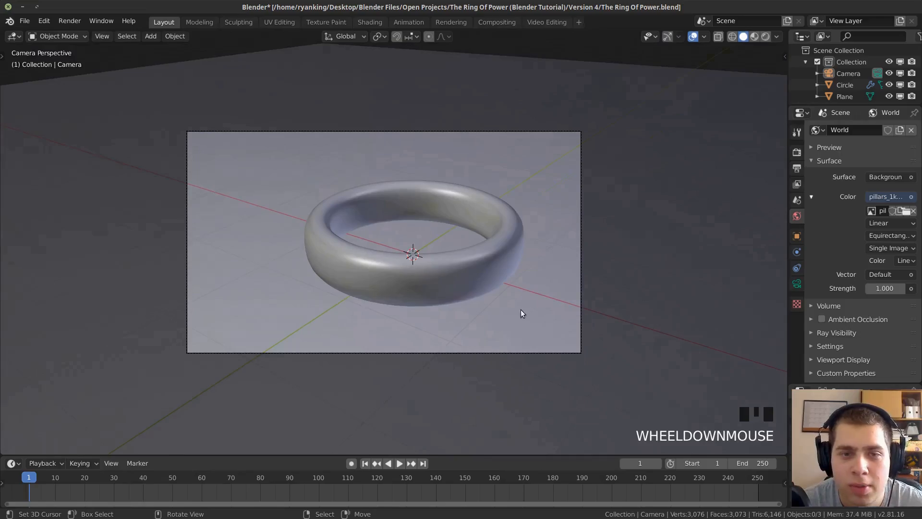
key("z")
left_click(532, 120)
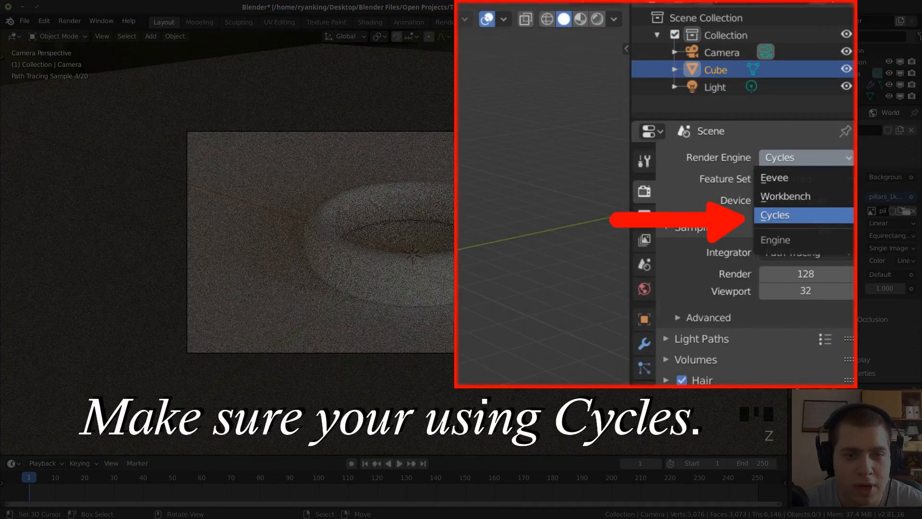
scroll(375, 240, "down", 4)
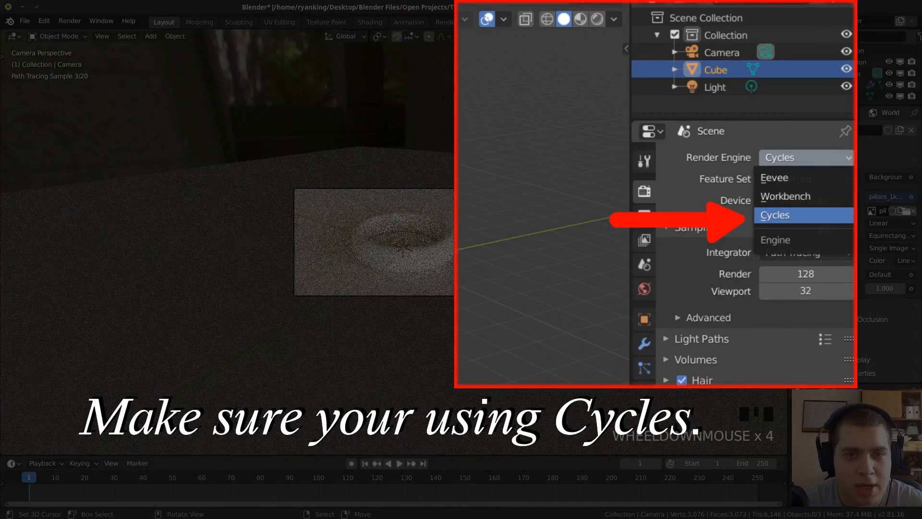
scroll(536, 233, "down", 14)
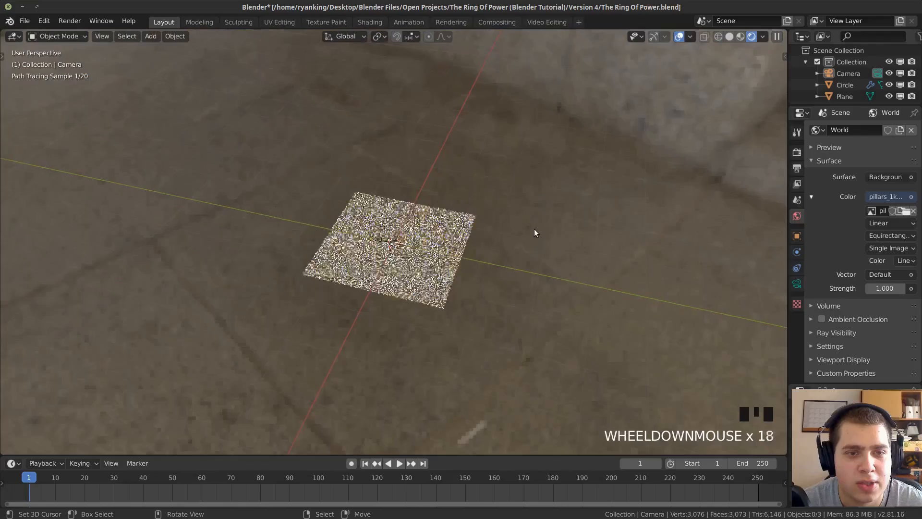
middle_click_drag(534, 230, 477, 225)
middle_click_drag(555, 171, 500, 150)
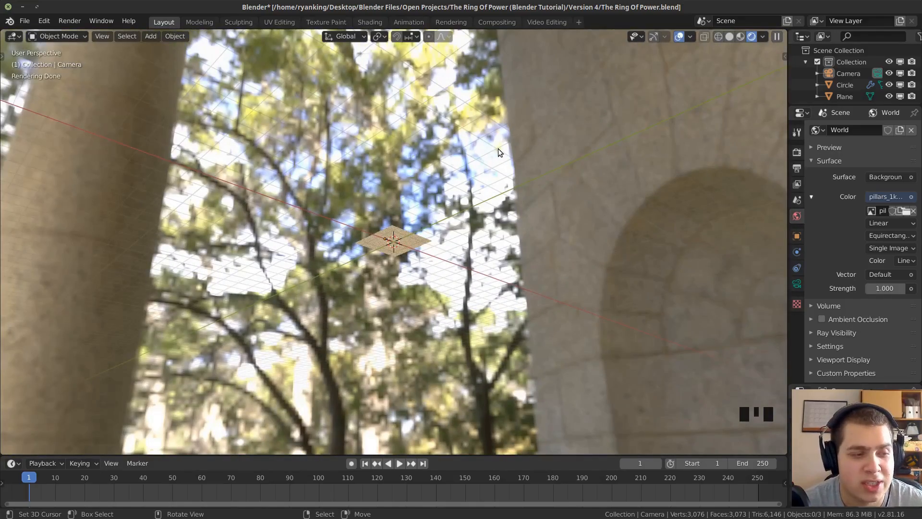
Return to the camera view and restrict the rendered preview to a render region covering the camera frame.
key("KP_0")
scroll(460, 148, "up", 4)
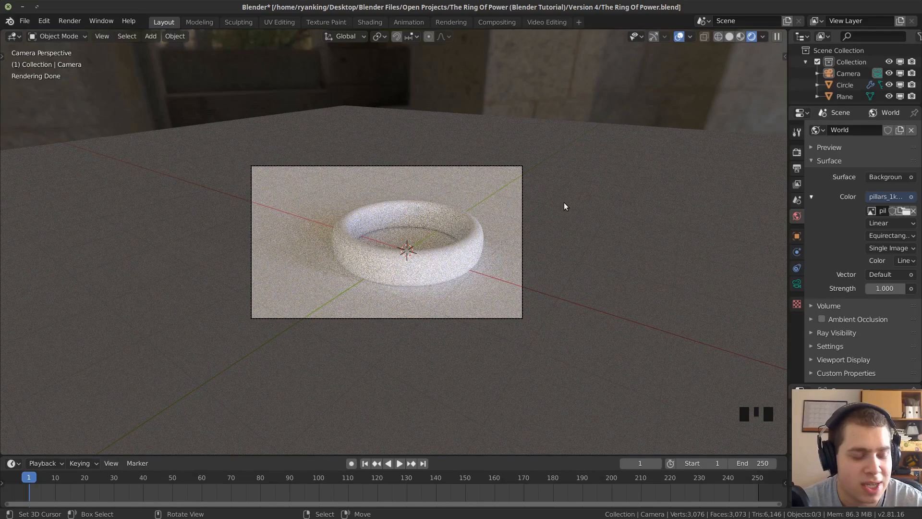
key("ctrl+b")
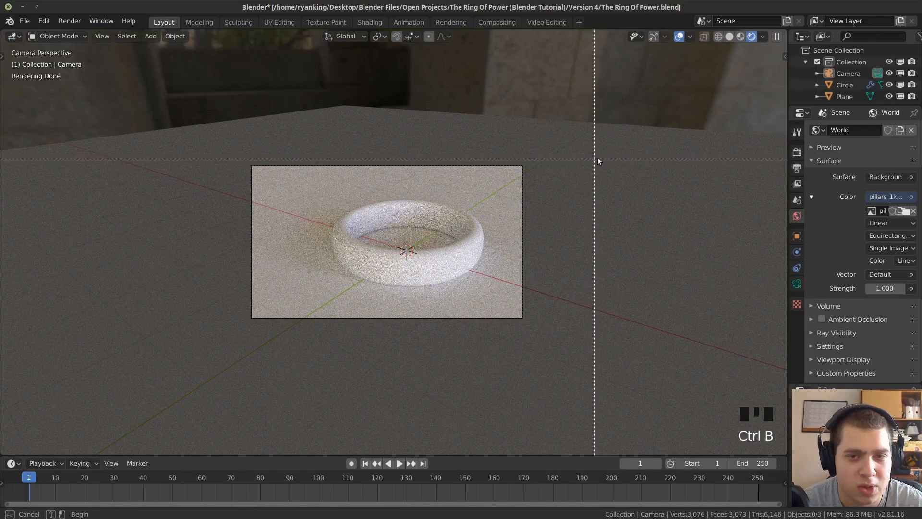
left_click_drag(637, 122, 214, 368)
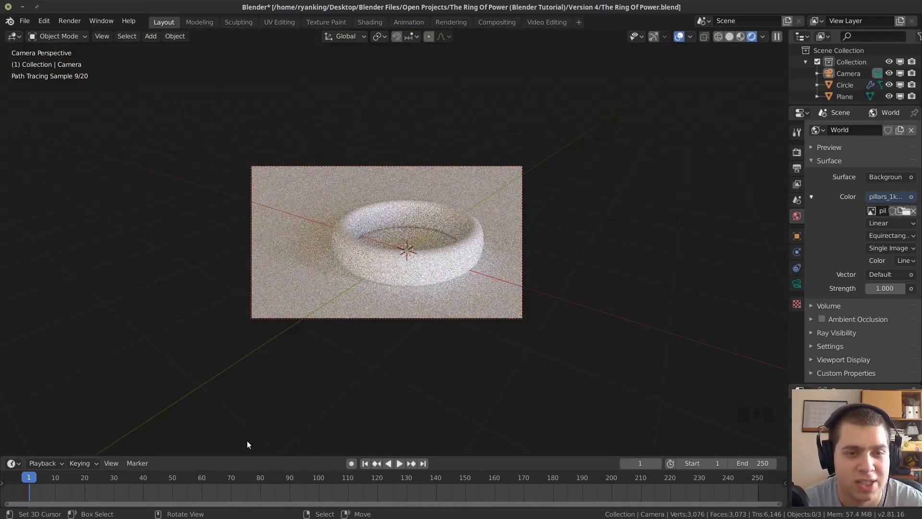
scroll(382, 248, "up", 2)
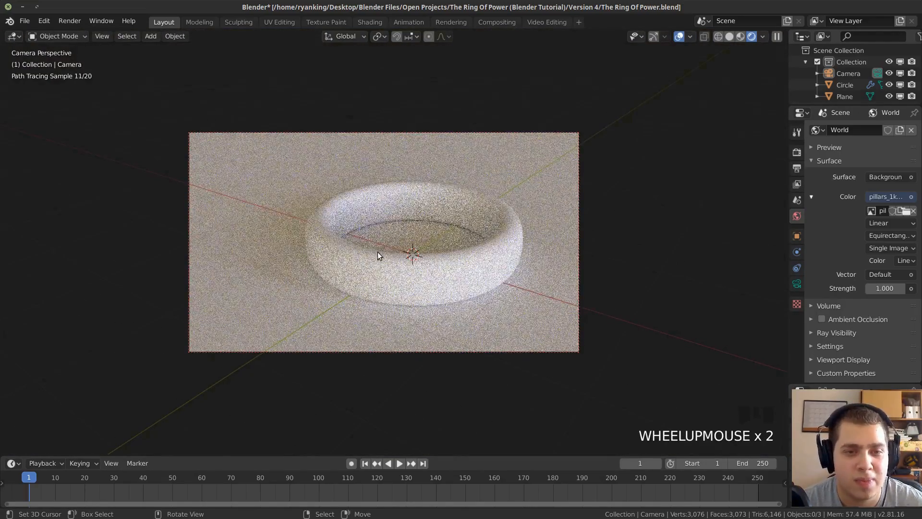
scroll(379, 255, "up", 1)
scroll(374, 244, "down", 1)
scroll(374, 243, "down", 1)
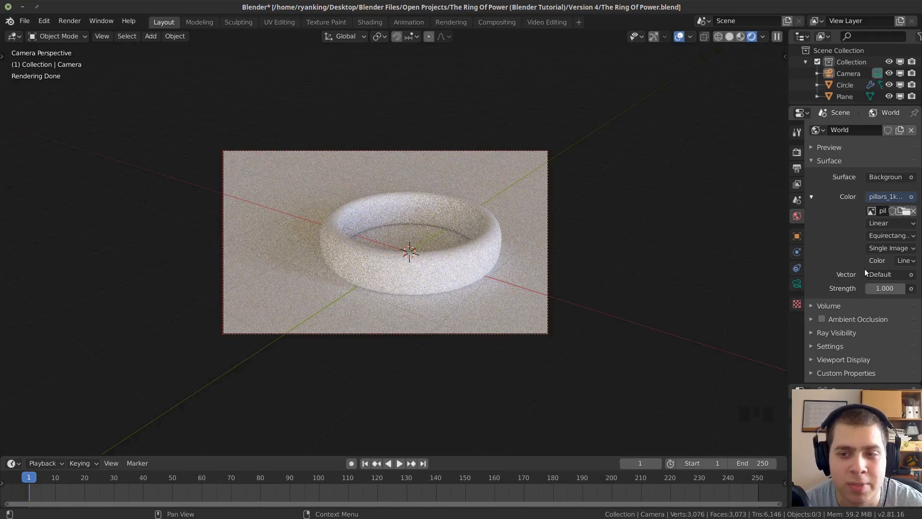
Set the world background strength to 0.1 and check the darkened ring in the camera view.
left_click(879, 287)
type(".1")
key("Return")
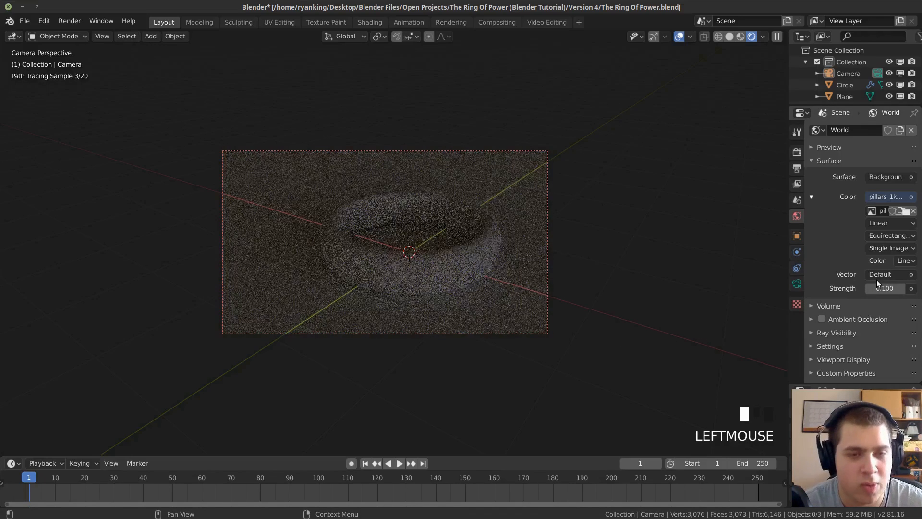
scroll(464, 234, "down", 3)
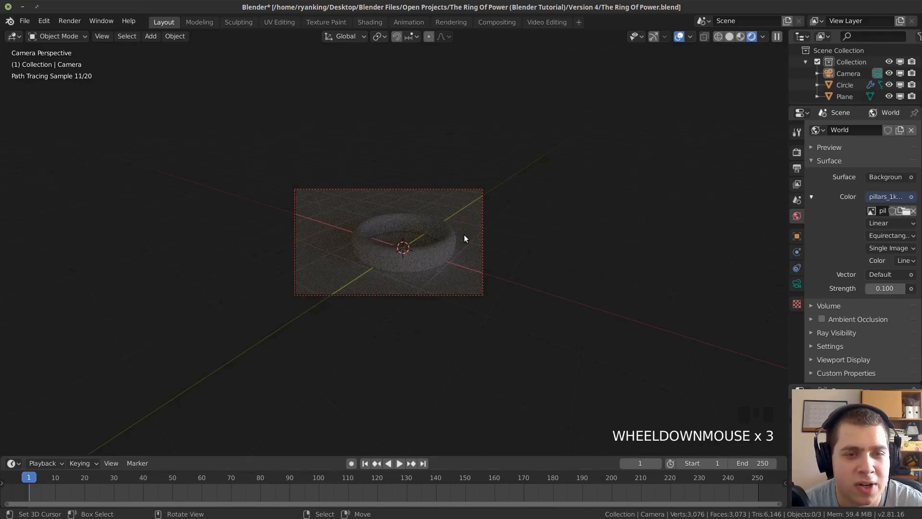
scroll(465, 233, "up", 6)
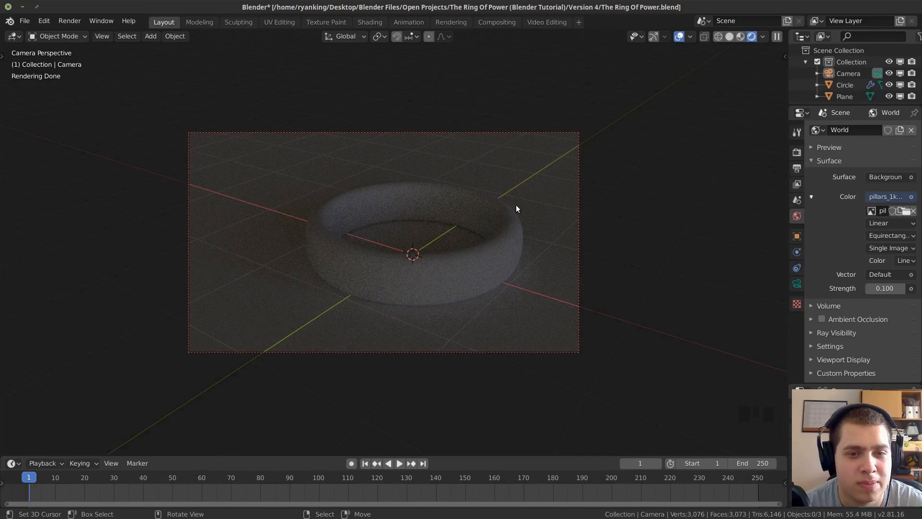
scroll(516, 205, "down", 1)
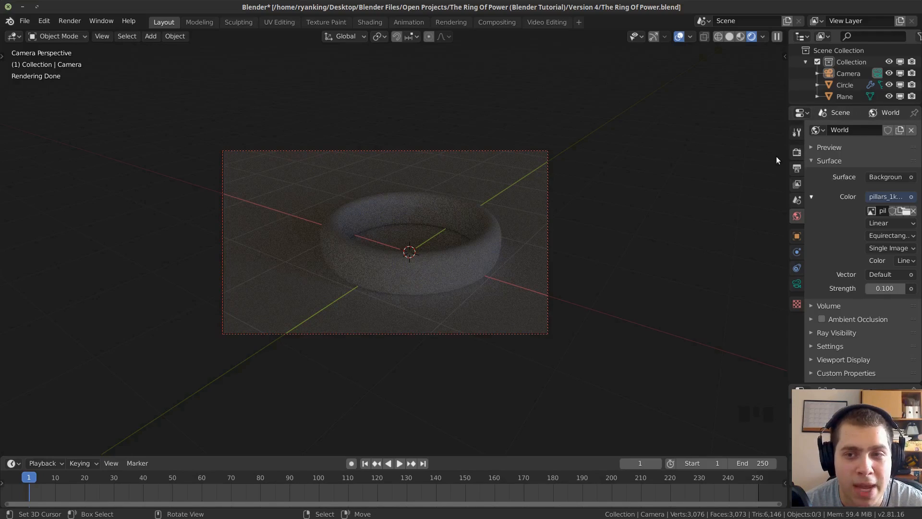
Set the scene's colour management to the Filmic view transform with the High Contrast look.
left_click(796, 153)
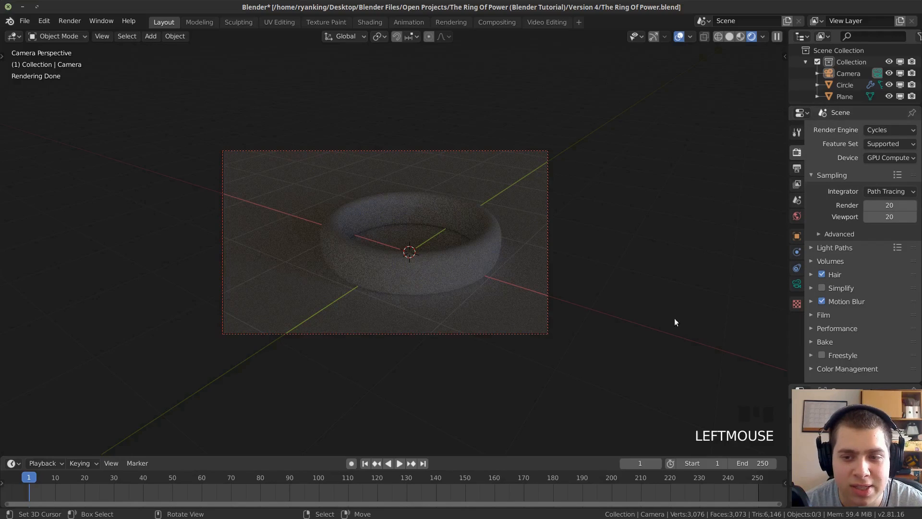
left_click(796, 155)
scroll(844, 328, "down", 2)
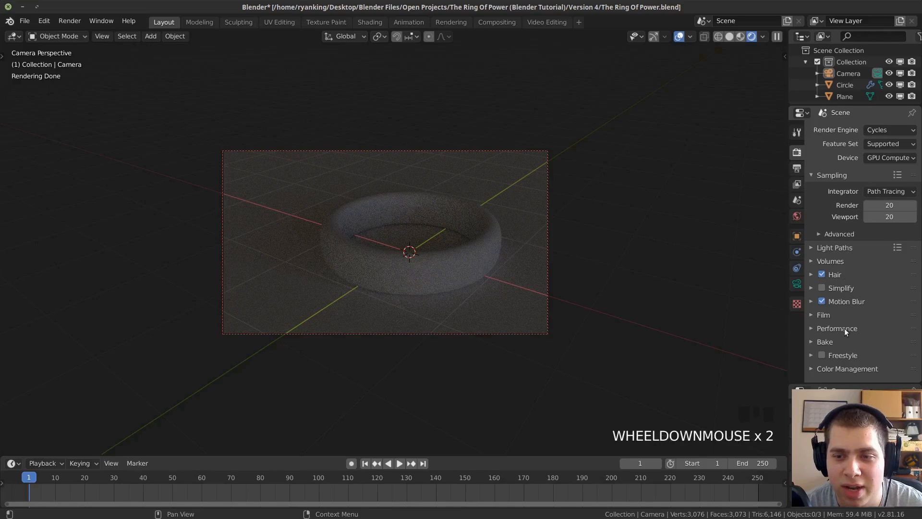
left_click(835, 367)
scroll(860, 303, "down", 5)
left_click(869, 306)
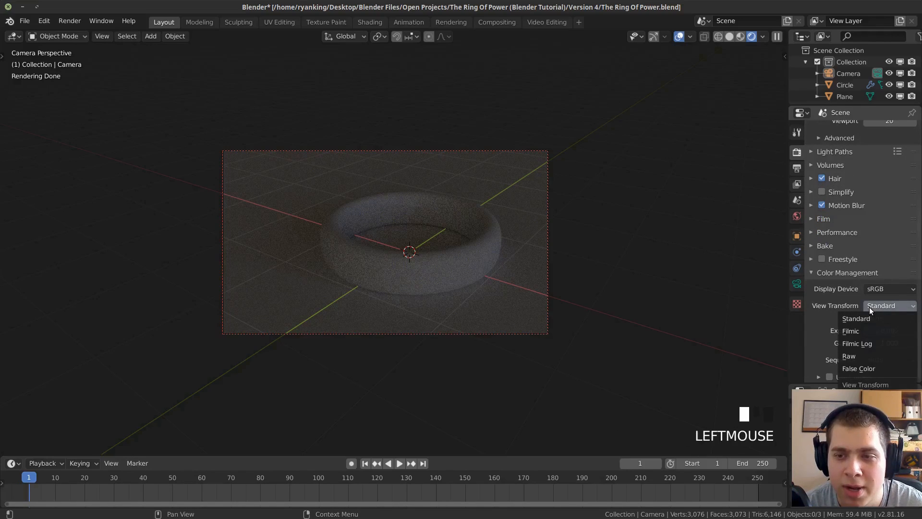
left_click(863, 331)
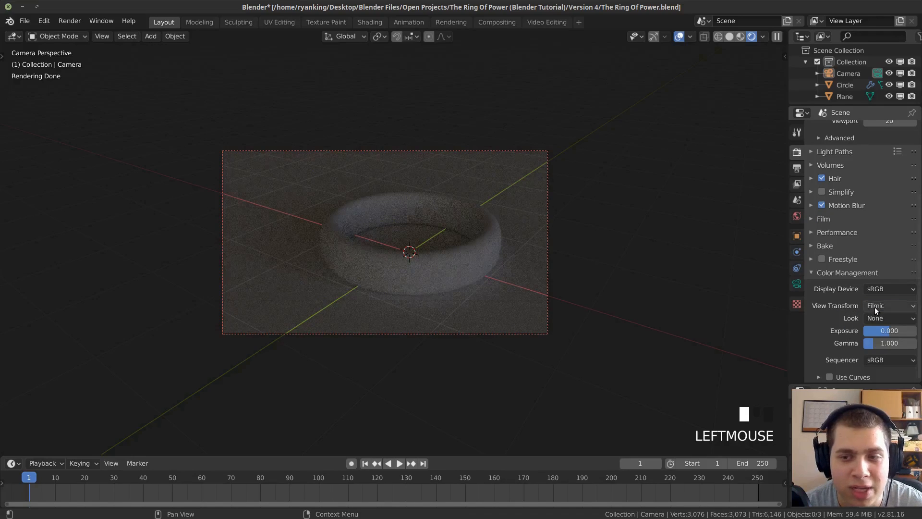
left_click(873, 307)
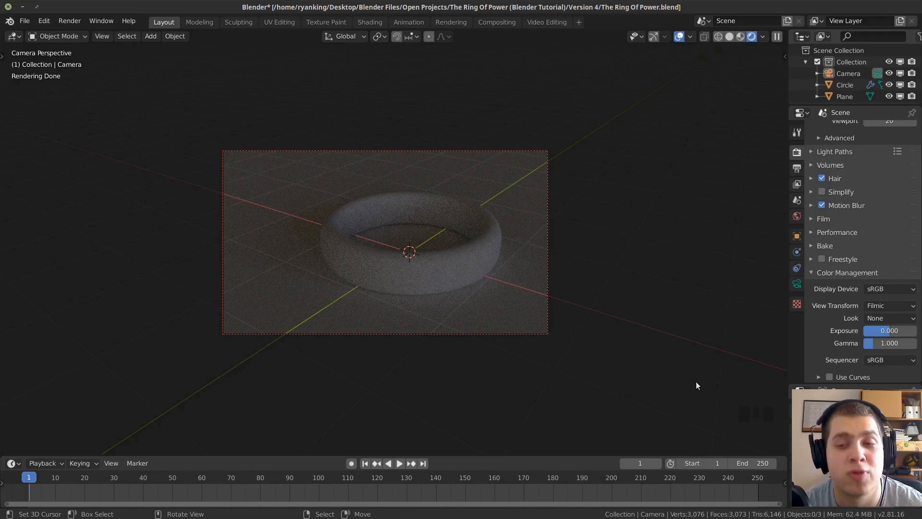
left_click(870, 317)
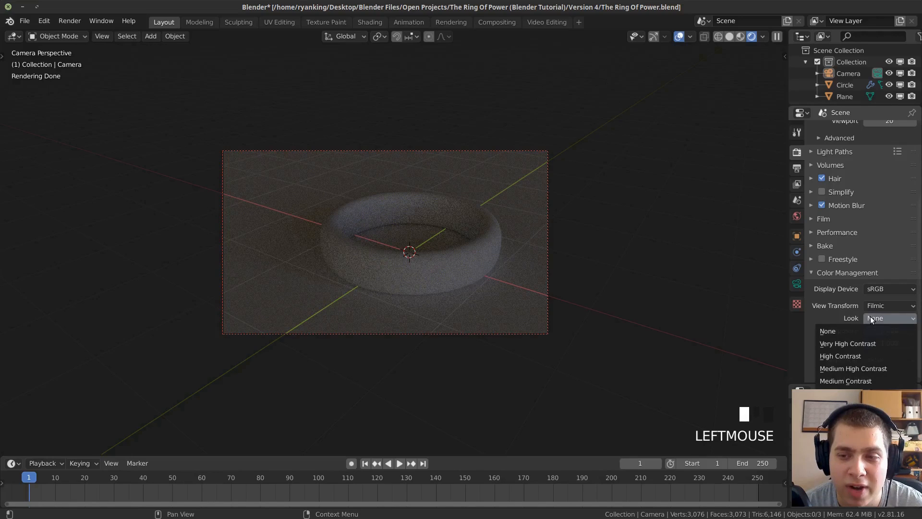
left_click(863, 356)
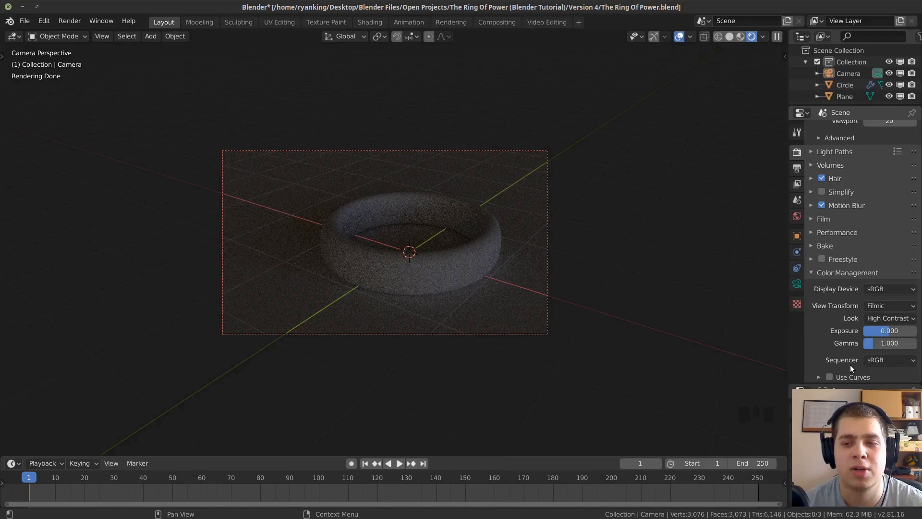
left_click(847, 272)
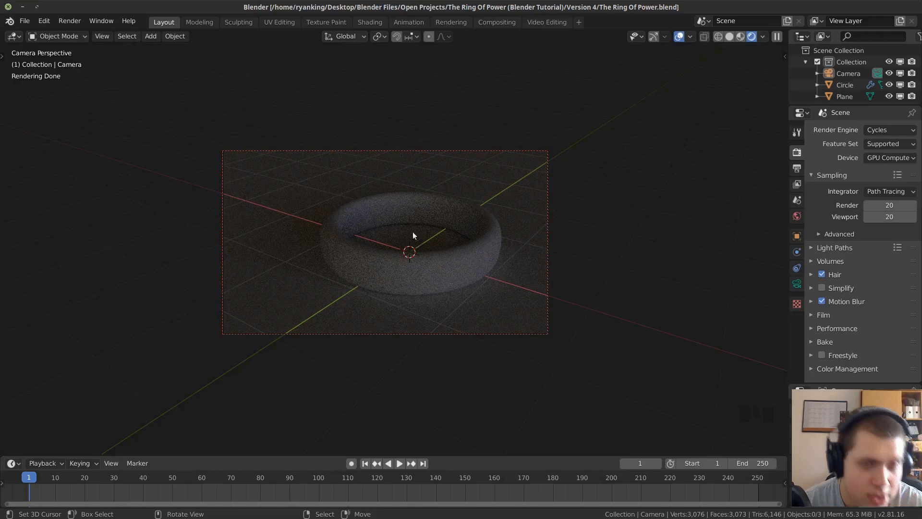
Switch the viewport to solid shading, add a mesh plane and raise it along Z above the ring.
left_click(729, 36)
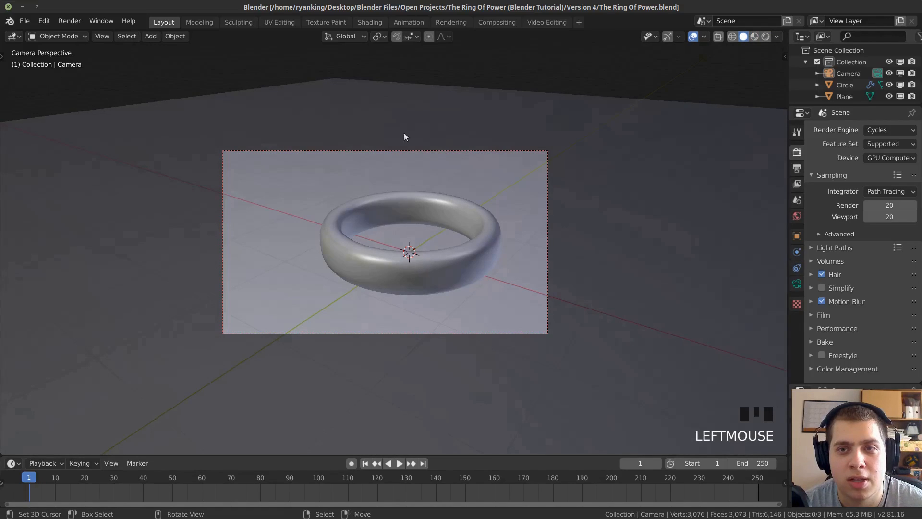
key("shift+a")
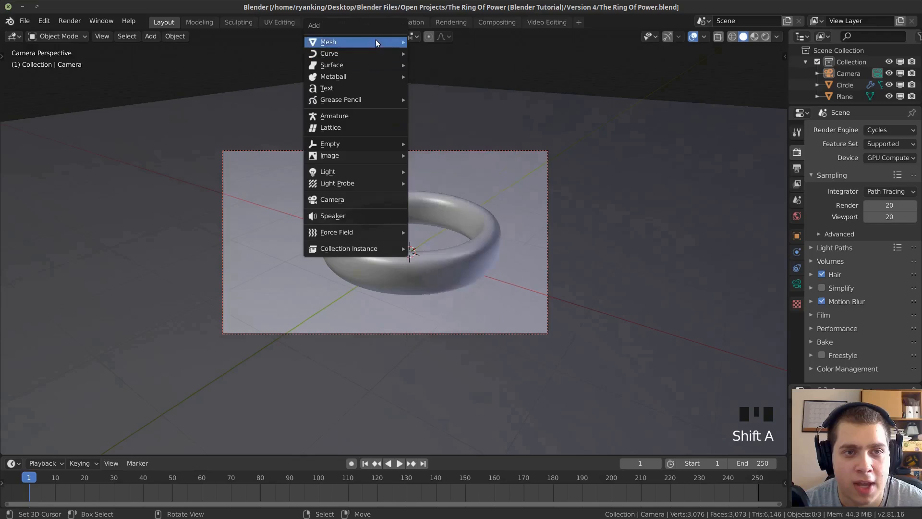
mouse_move(381, 41)
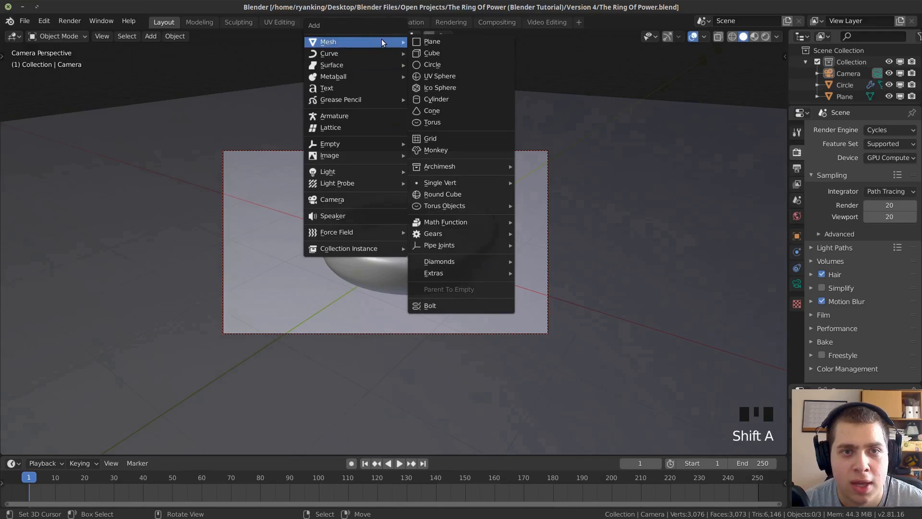
left_click(449, 45)
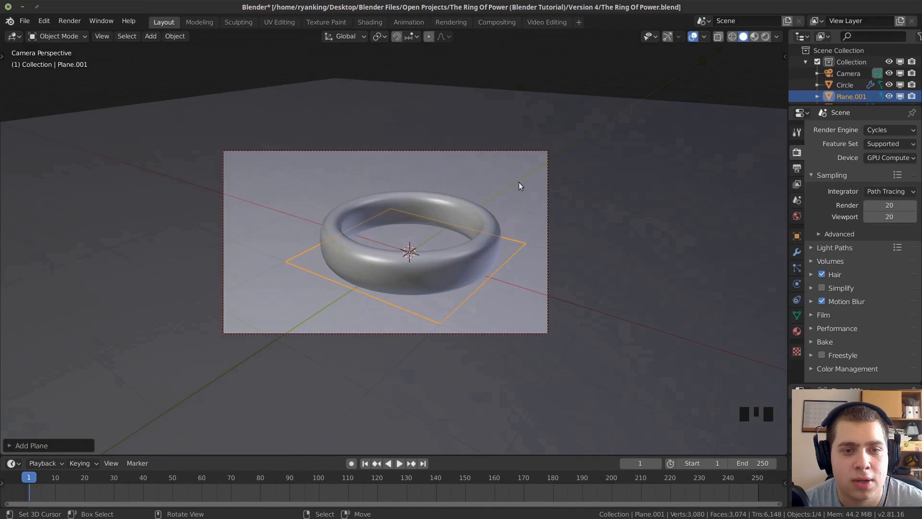
middle_click_drag(512, 166, 482, 252)
scroll(486, 254, "down", 2)
scroll(488, 254, "down", 5)
key("g")
key("z")
left_click(487, 177)
Stretch the new plane's mesh along X by about 9.36 into a long strip and return to Object Mode.
middle_click_drag(487, 177, 451, 193)
key("Tab")
key("s")
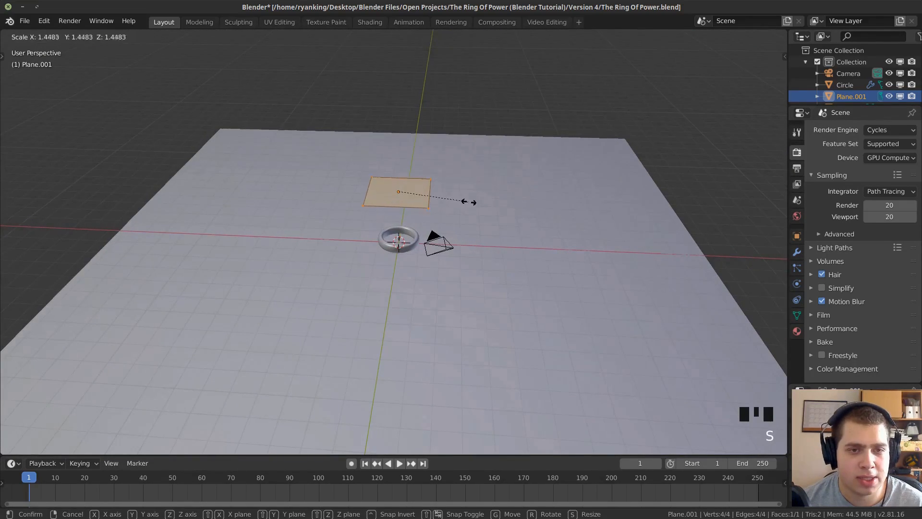
key("x")
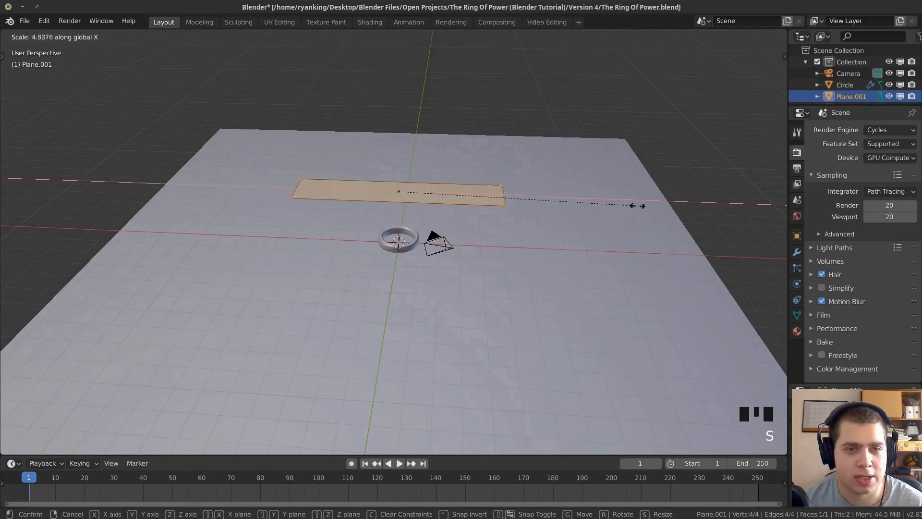
left_click(77, 213)
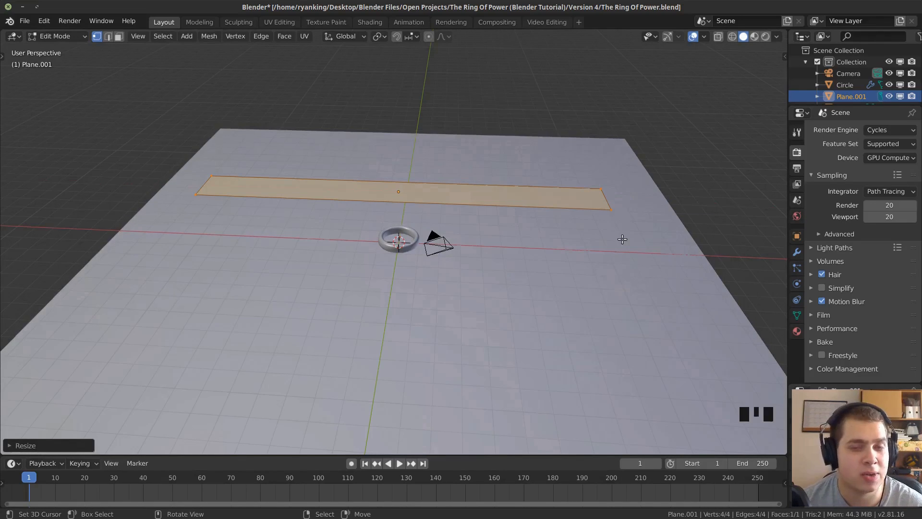
scroll(540, 125, "down", 2)
middle_click_drag(539, 125, 536, 157)
key("Tab")
Rotate the strip to a steep, nearly upright angle and scale it to about half its size.
middle_click_drag(599, 181, 600, 144)
key("r")
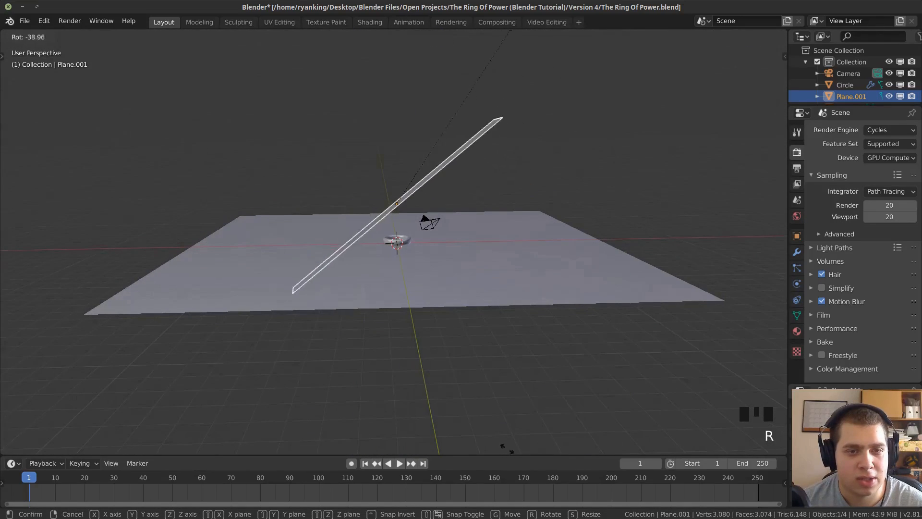
left_click(474, 416)
key("s")
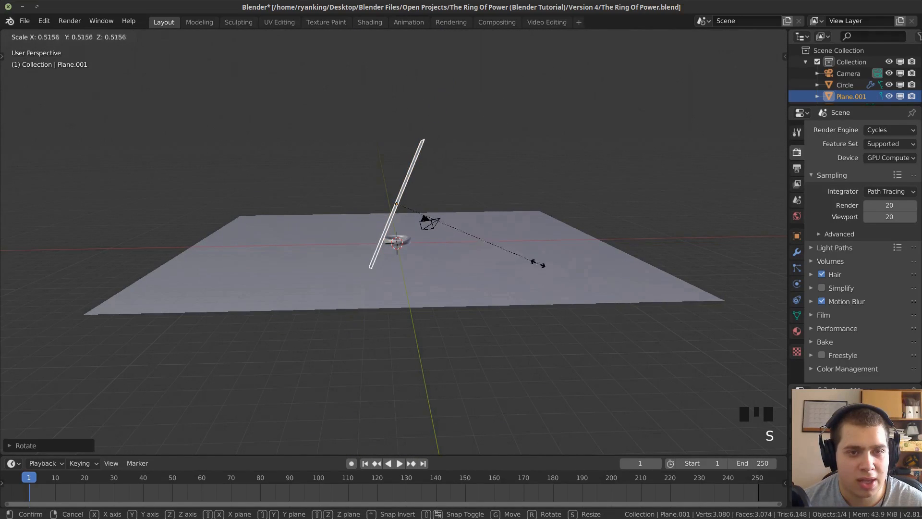
left_click(532, 259)
In top view, move the strip away from the ring by about 6 m along negative X and 3 m along negative Y.
key("KP_7")
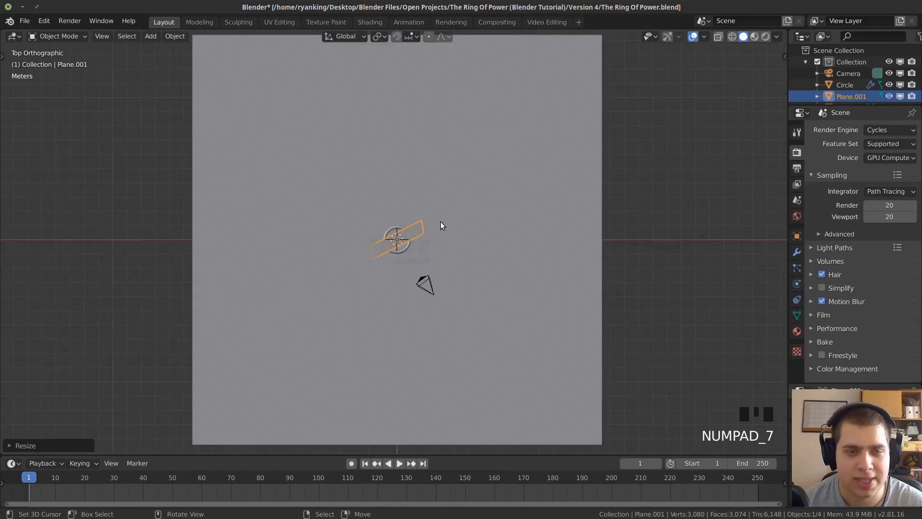
scroll(426, 205, "up", 3)
scroll(423, 206, "up", 2)
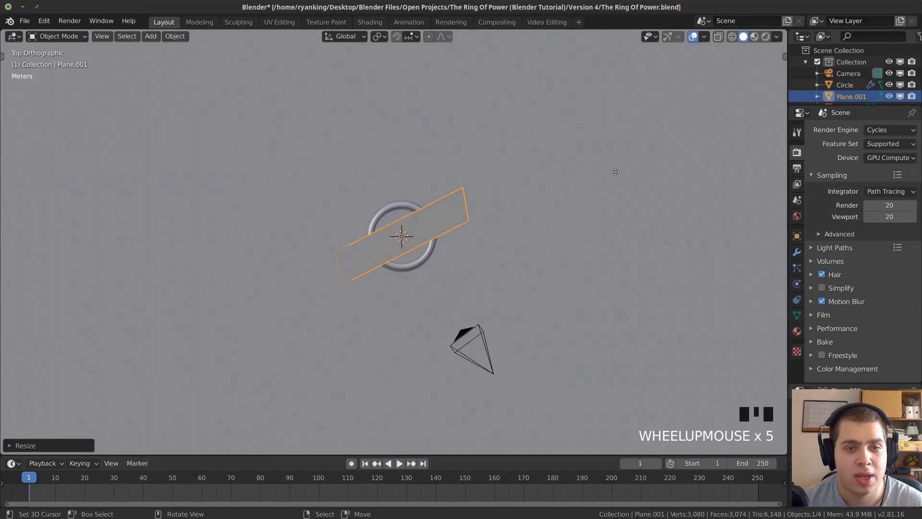
key("g")
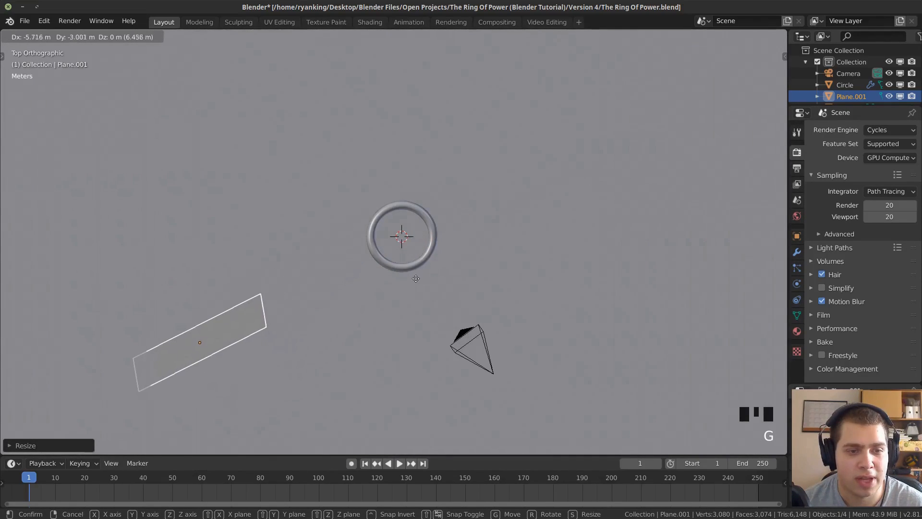
left_click(403, 286)
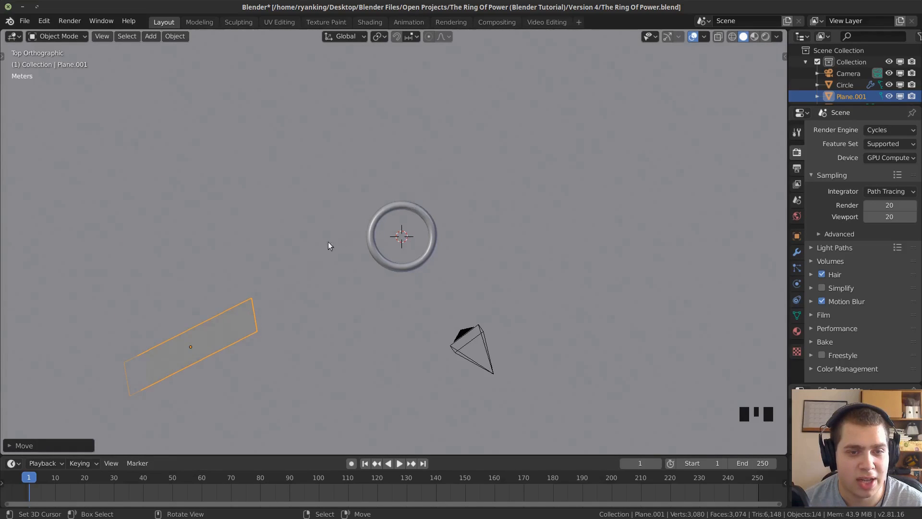
scroll(395, 253, "down", 3)
key("g")
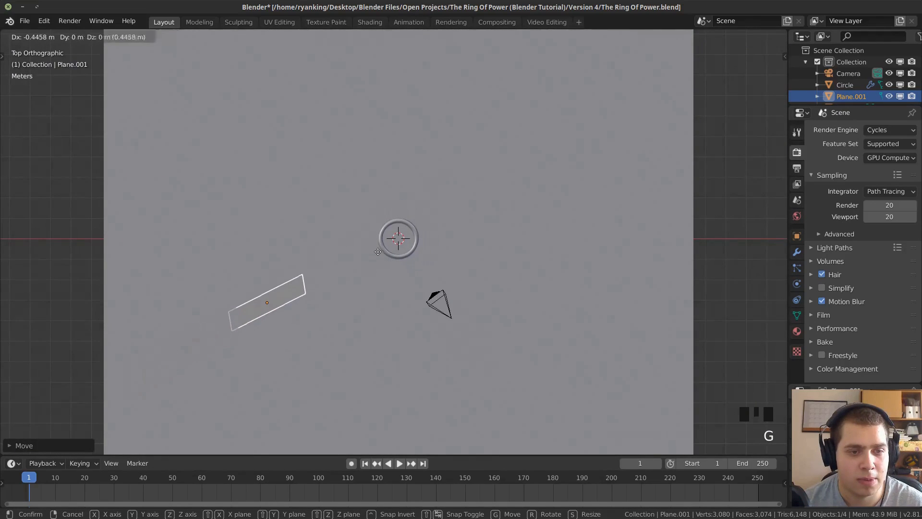
left_click(395, 254)
Resize the tilted strip and reposition it above the ground plane beside the ring.
middle_click_drag(395, 254, 459, 179)
key("s")
left_click(391, 196)
key("g")
left_click(471, 160)
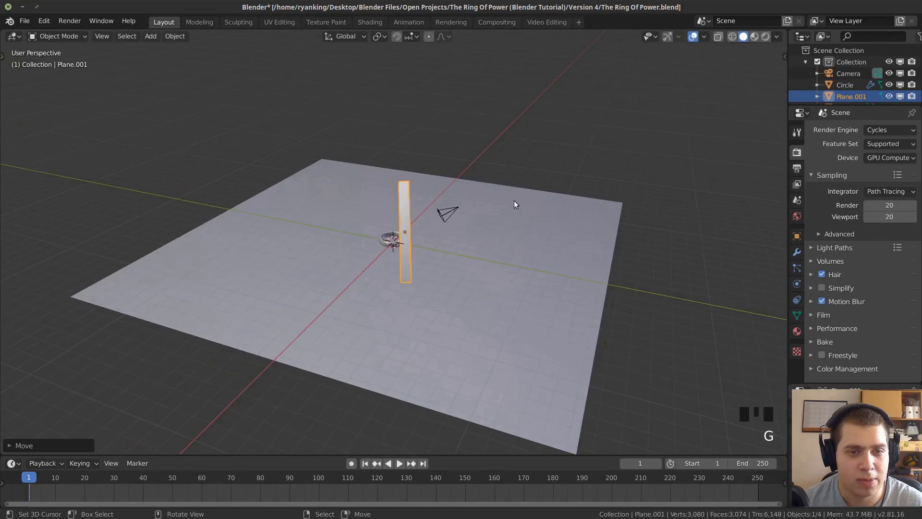
Turn the strip with a trackball rotation of about 33 degrees to angle its face relative to the ring.
middle_click_drag(514, 199, 535, 186)
scroll(535, 185, "up", 4)
scroll(535, 184, "up", 1)
key("r")
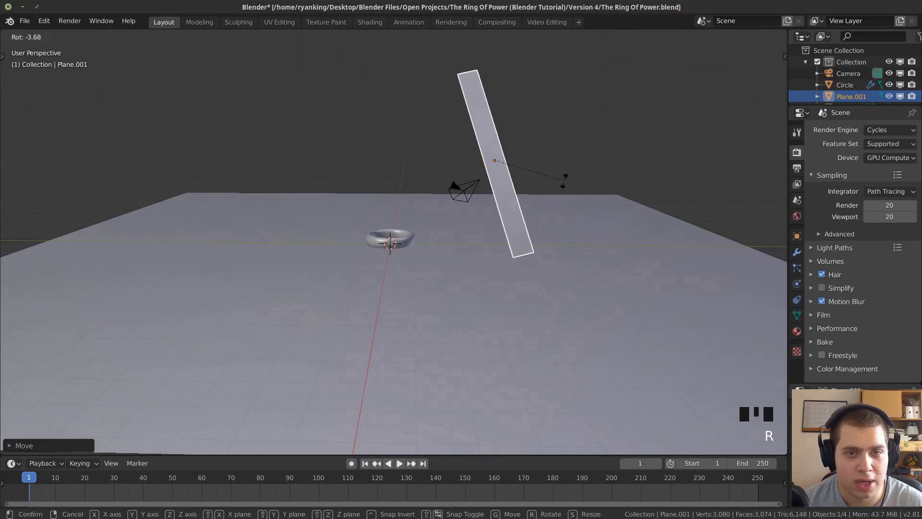
right_click(532, 173)
key("r")
key("r")
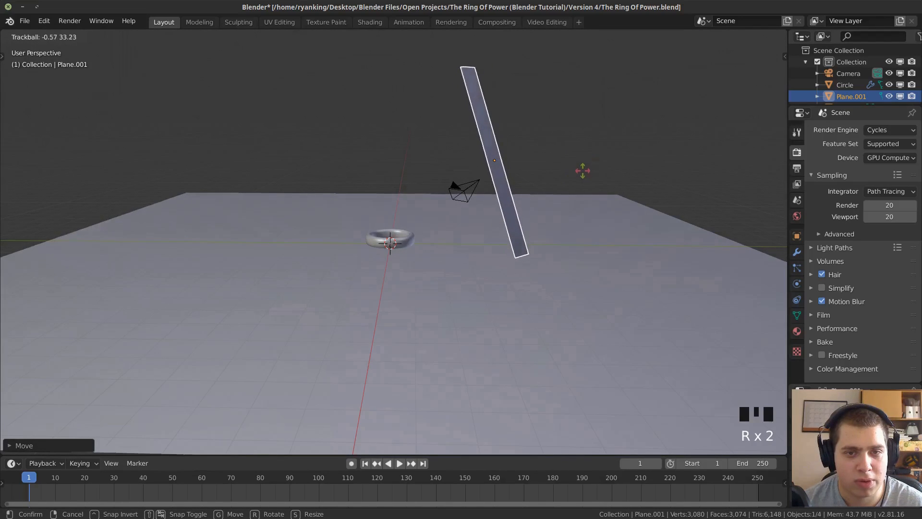
left_click(586, 172)
middle_click_drag(586, 172, 707, 165)
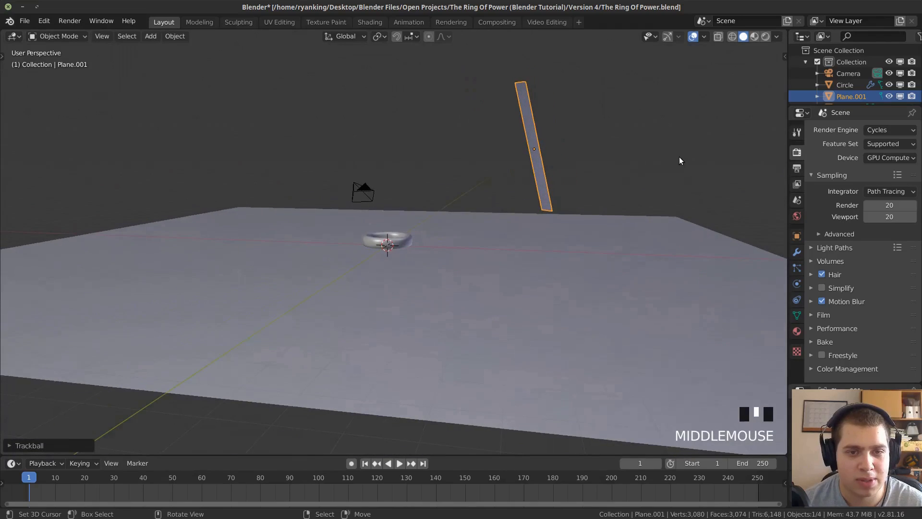
Create a new material on the tilted strip plane and name it Light.
middle_click_drag(574, 167, 607, 171)
left_click(796, 331)
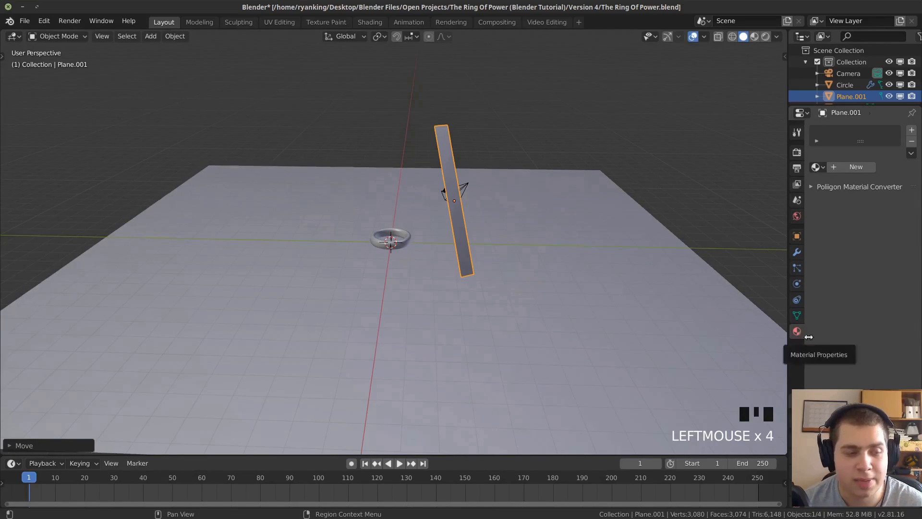
left_click(850, 168)
left_click(833, 168)
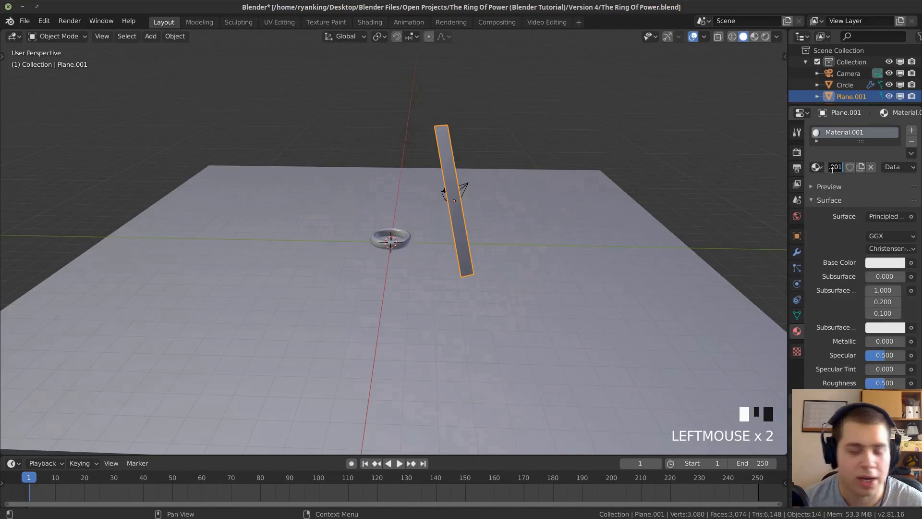
type("Light")
key("Return")
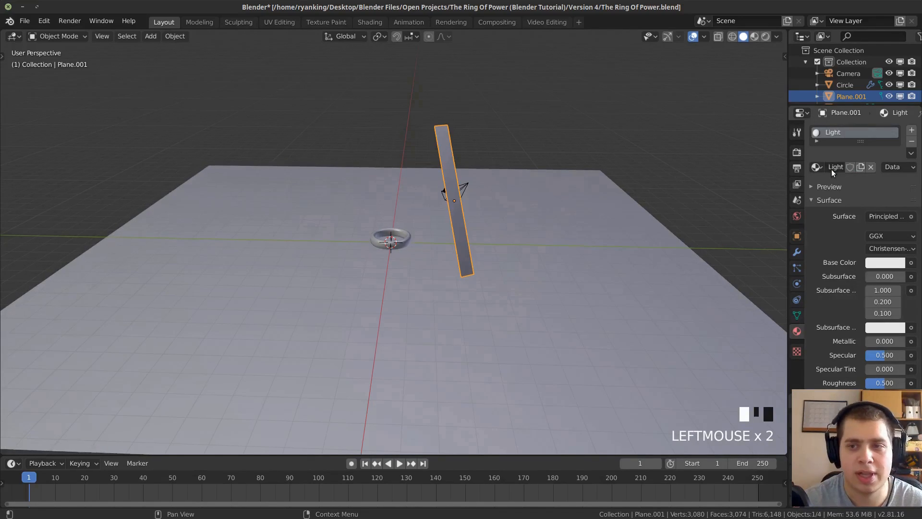
Change the Light material's surface shader to Emission.
left_click(882, 217)
left_click(884, 216)
left_click(874, 216)
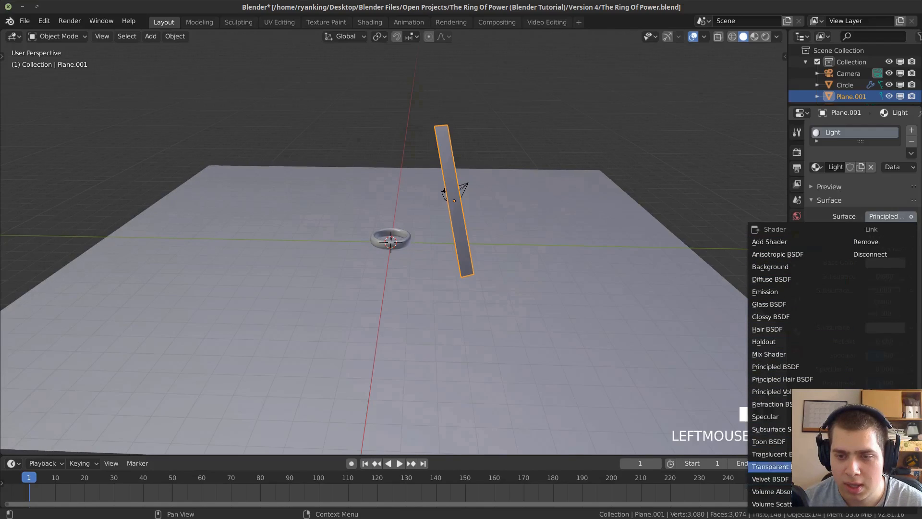
left_click(759, 291)
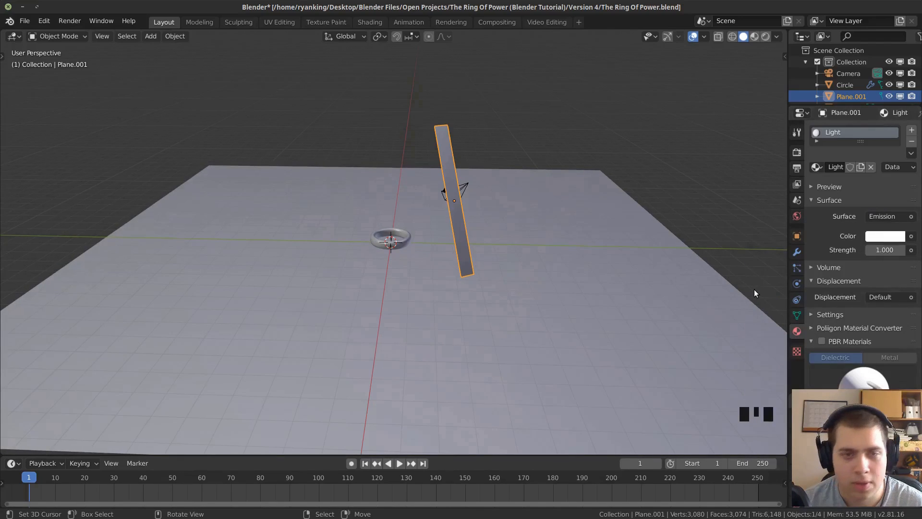
Preview the scene in rendered shading and set the strip's emission strength to 50.
middle_click_drag(540, 238, 495, 231)
left_click(766, 36)
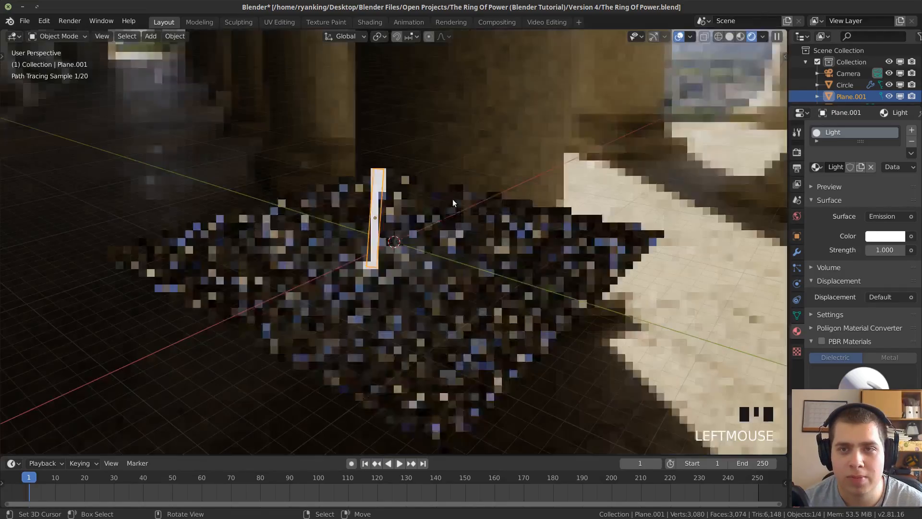
mouse_move(552, 200)
middle_mouse_down()
mouse_move(295, 215)
mouse_move(361, 224)
mouse_move(359, 232)
middle_mouse_up()
scroll(360, 235, "up", 1)
scroll(524, 204, "up", 1)
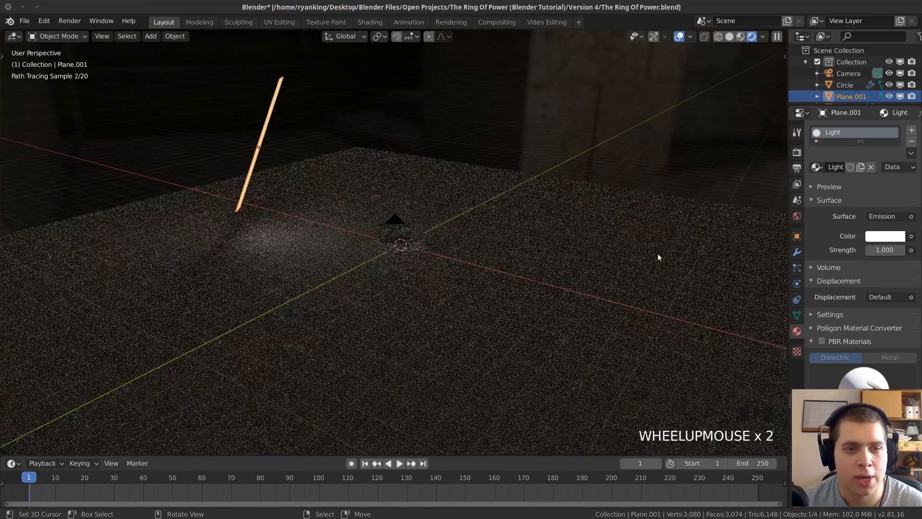
left_click(882, 251)
type("50")
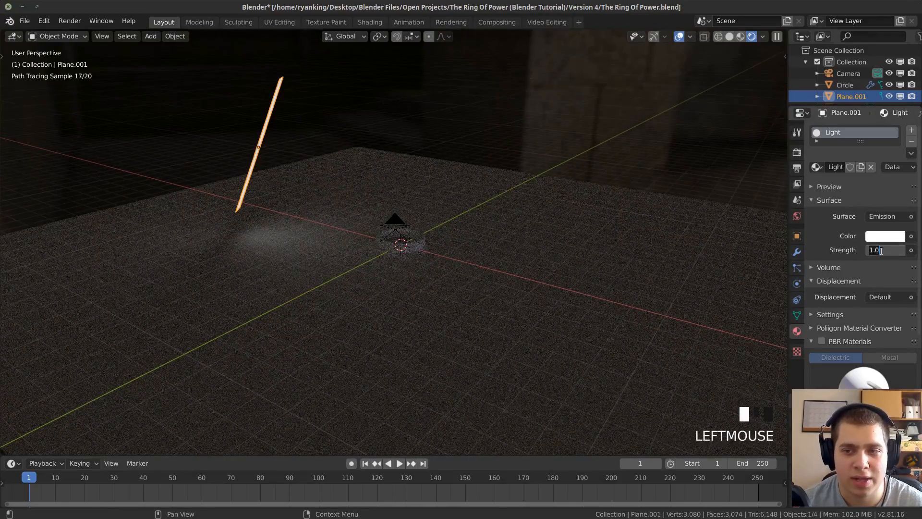
key("Return")
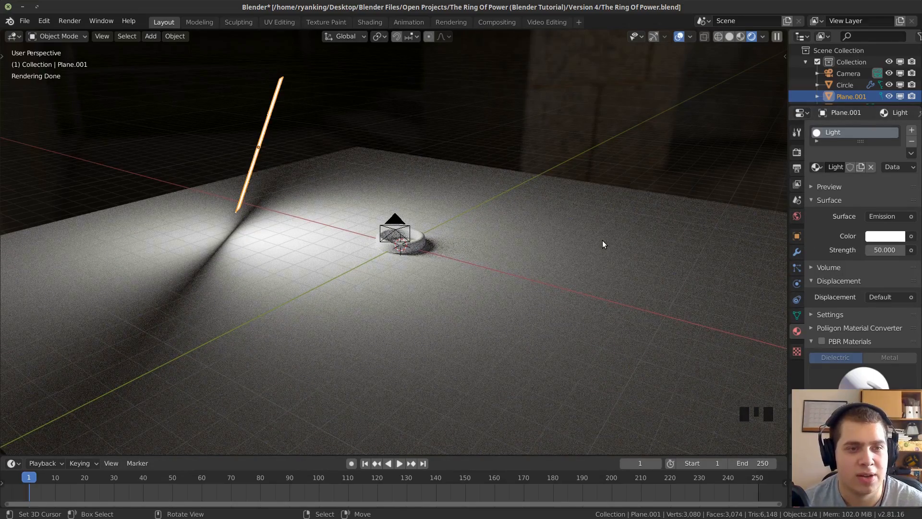
From the camera view, tint the strip's emission colour a warm pale orange and save the file.
key("KP_0")
scroll(598, 225, "up", 3)
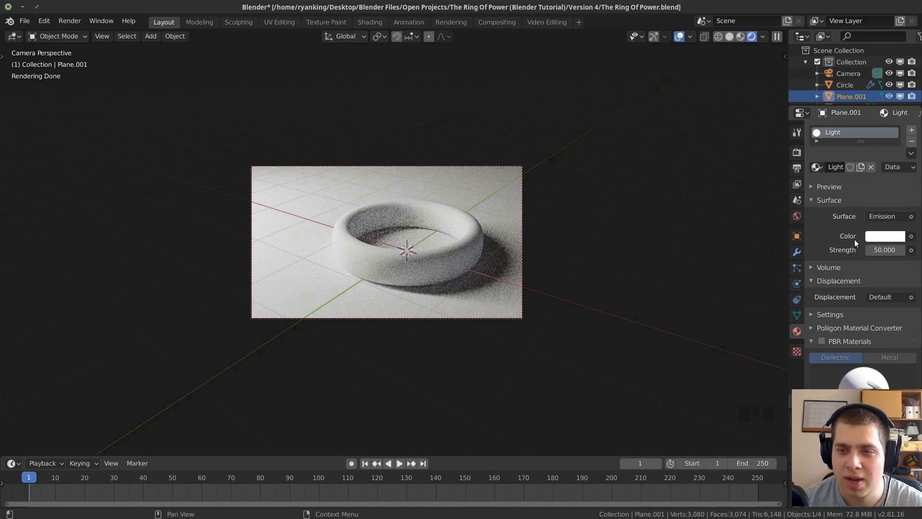
left_click(869, 238)
left_click_drag(844, 122, 837, 124)
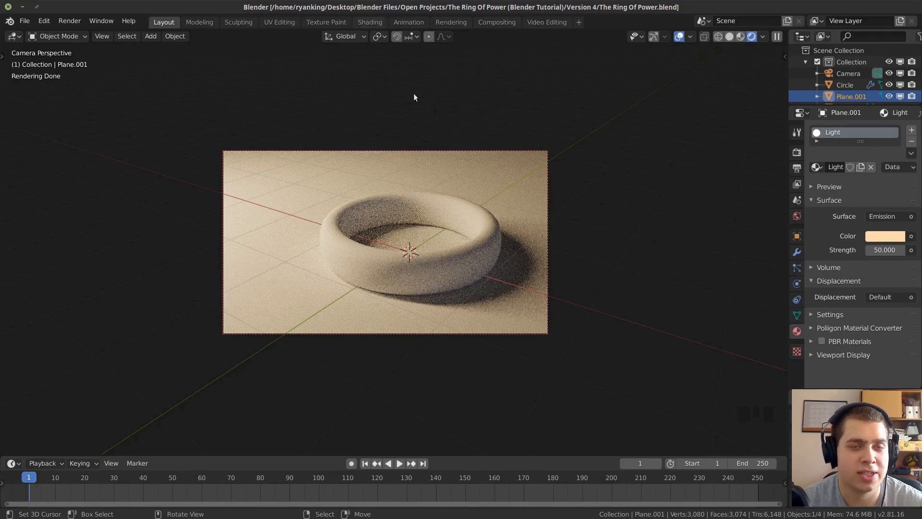
key("ctrl+s")
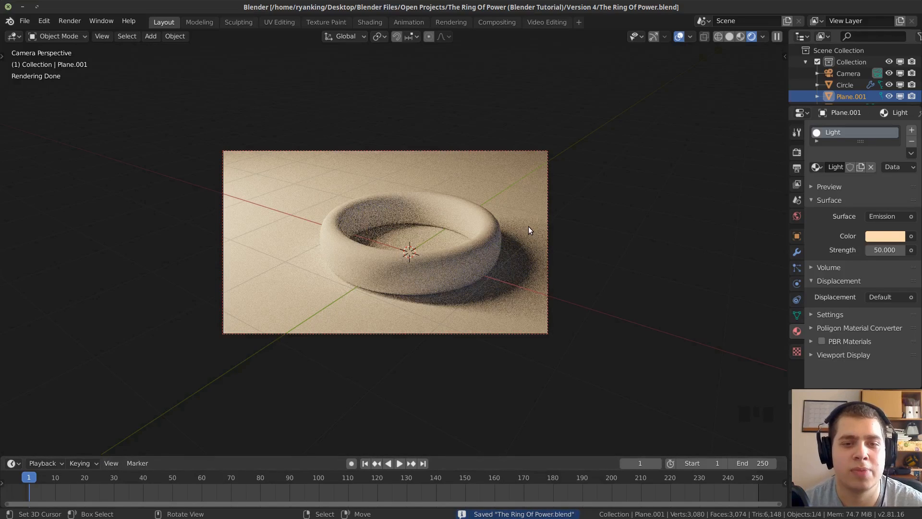
Select the ground plane, switch to the Shading workspace, and merge away its file browser and image editor areas.
right_click(290, 184)
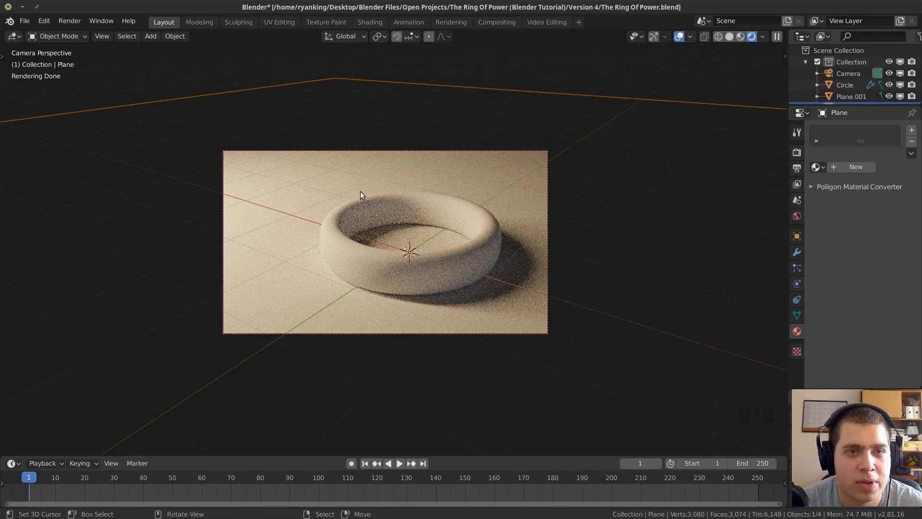
left_click(372, 22)
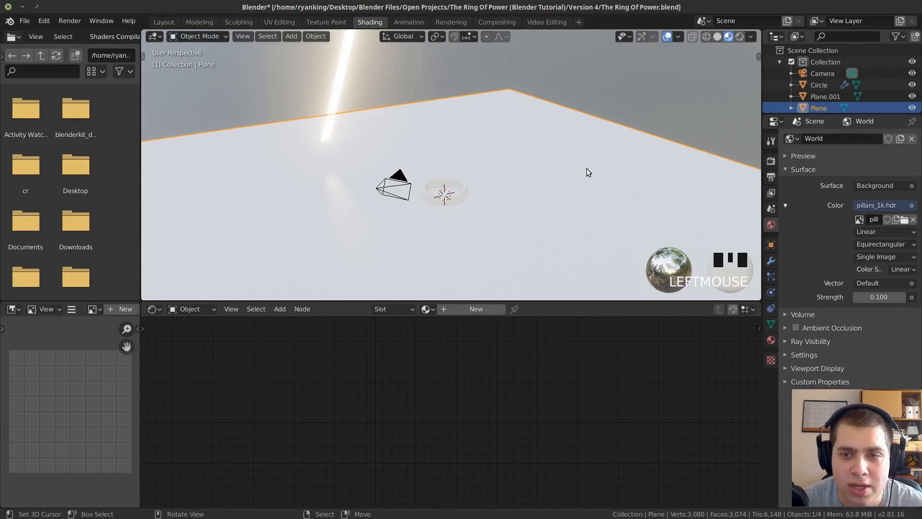
left_click_drag(762, 198, 783, 198)
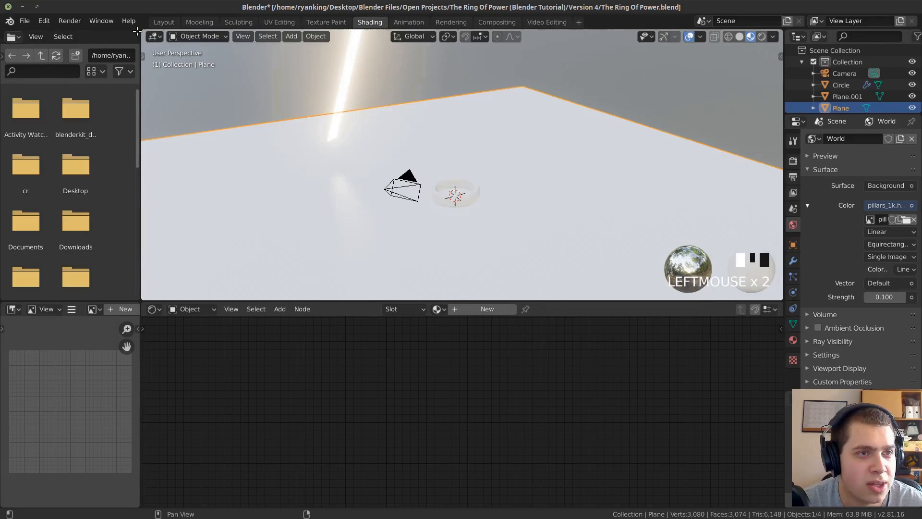
left_click_drag(138, 31, 232, 49)
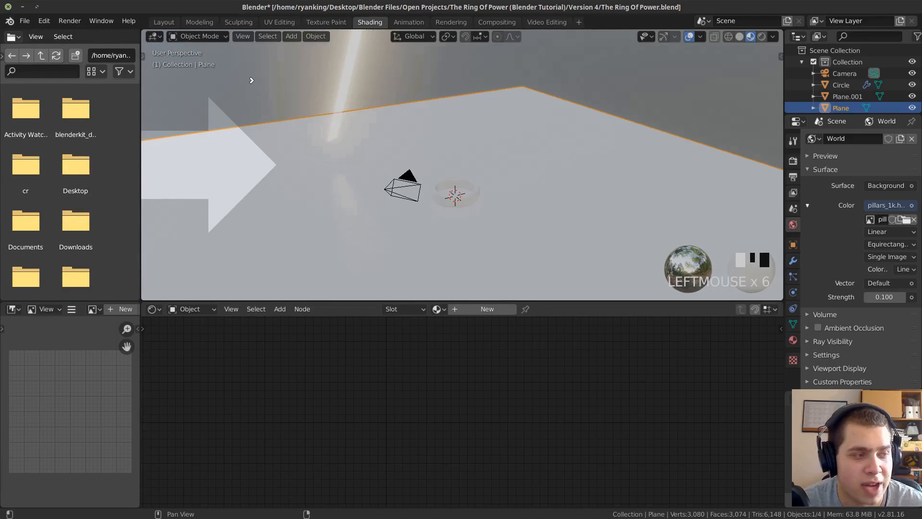
left_click_drag(245, 81, 97, 91)
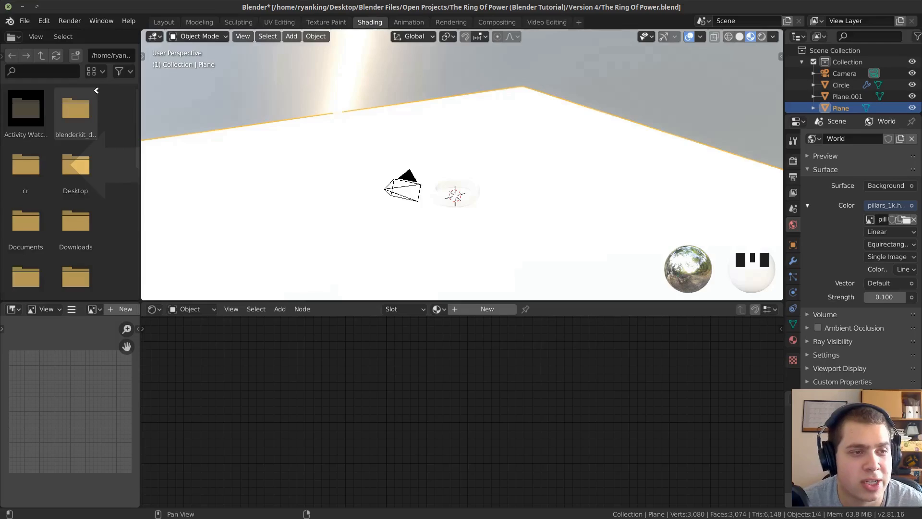
left_click_drag(96, 90, 93, 87)
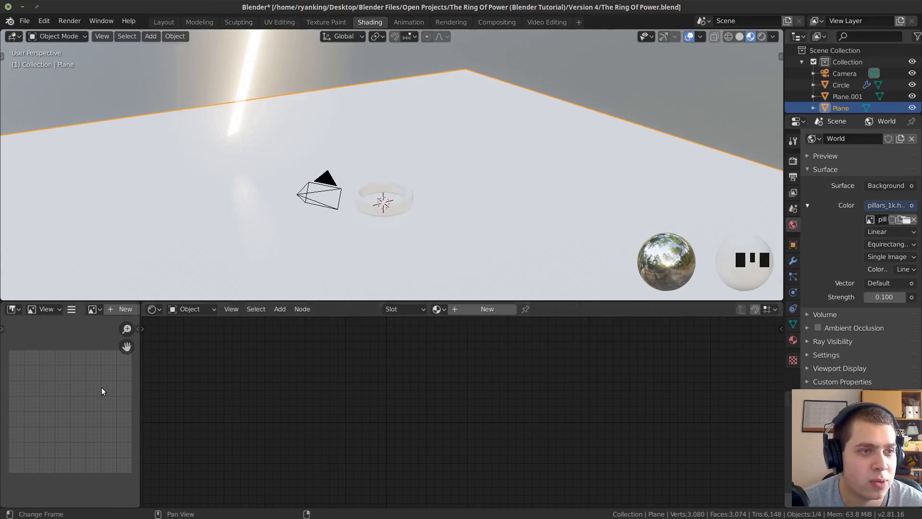
left_click_drag(137, 303, 62, 310)
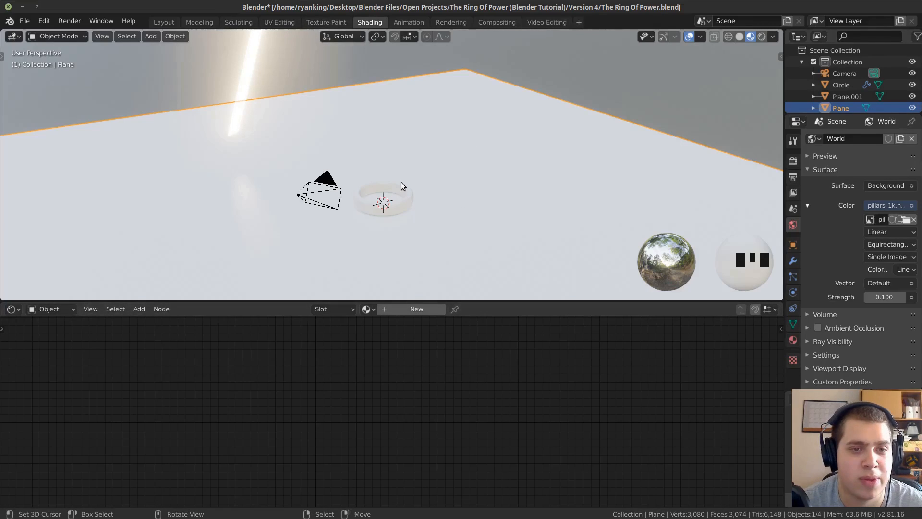
From the camera view, create a new material on the ground plane and name it Gound.
key("KP_0")
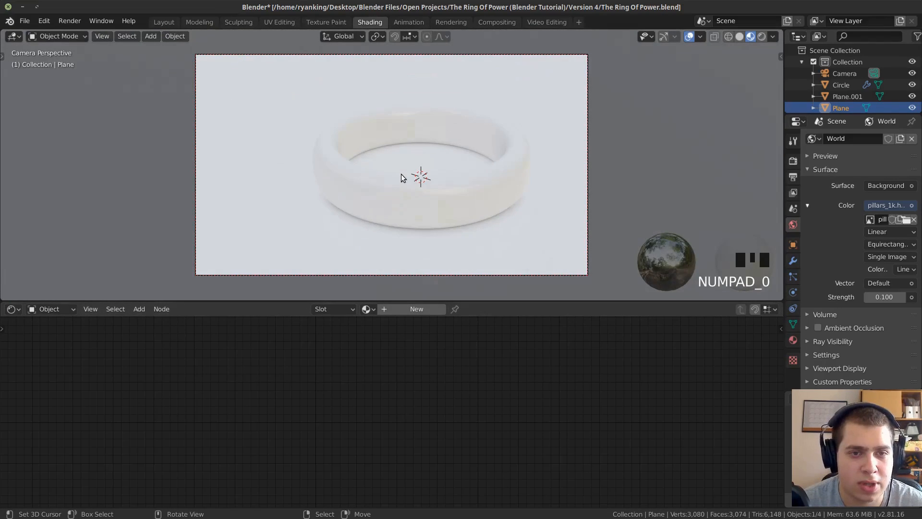
right_click(266, 113)
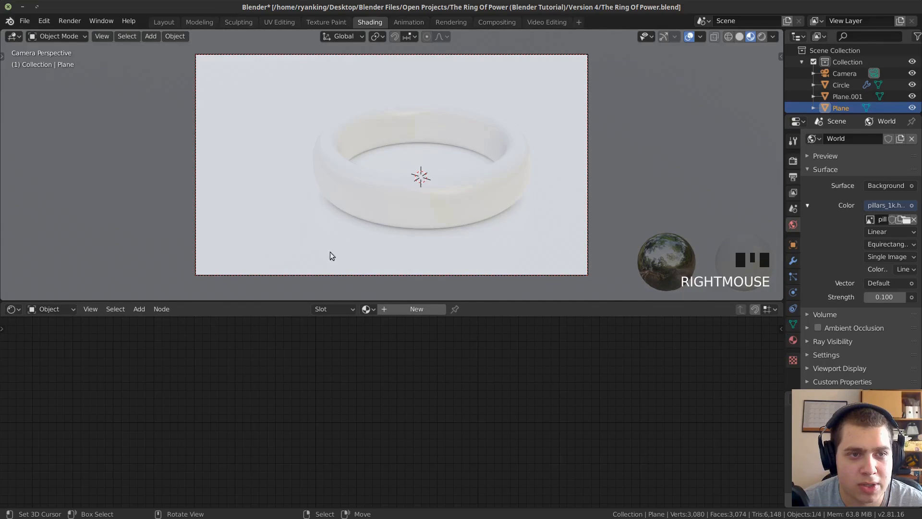
left_click(404, 312)
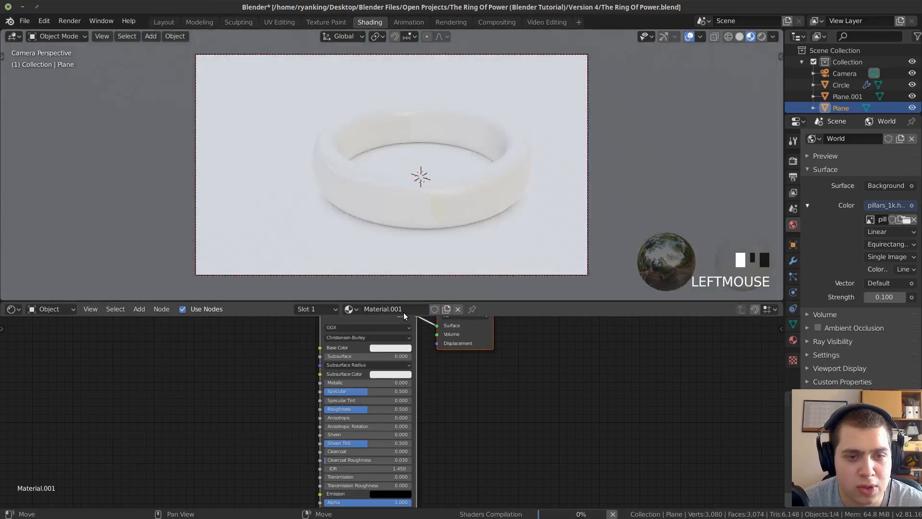
double_click(400, 310)
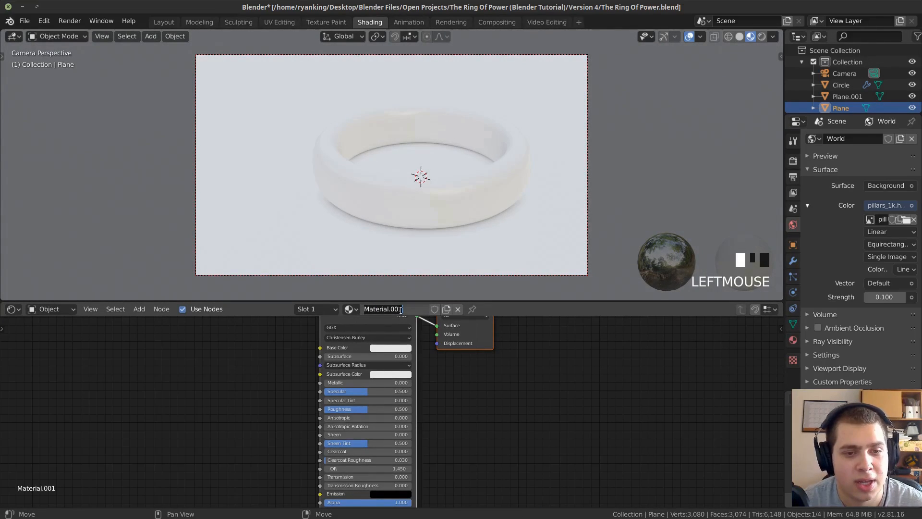
type("Goun")
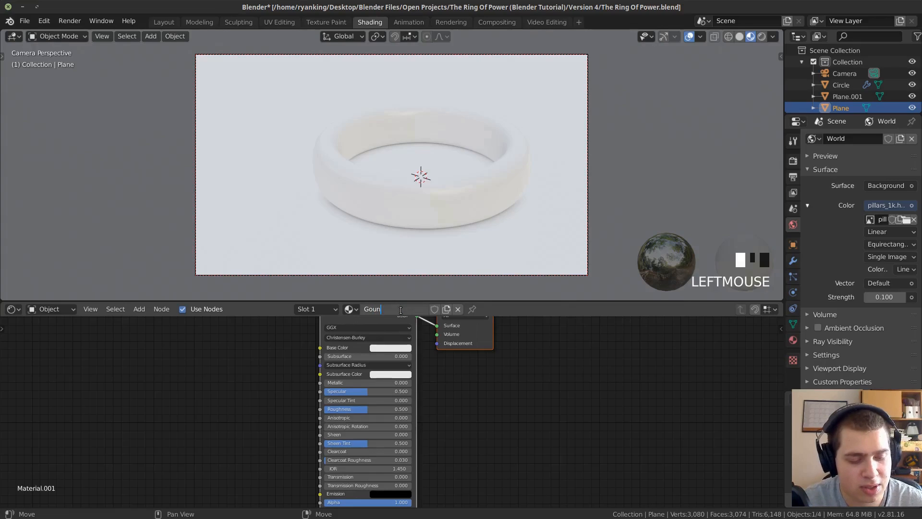
type("d")
key("Return")
scroll(405, 348, "down", 3)
middle_click_drag(415, 352, 471, 396)
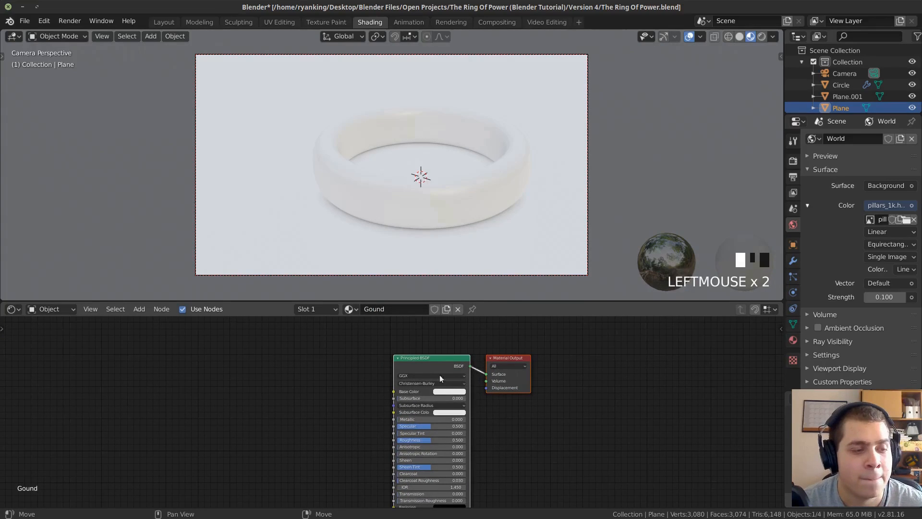
Switch to Firefox and view the Background Treasure Map photo on Pixabay as the ground texture source.
mouse_move(143, 518)
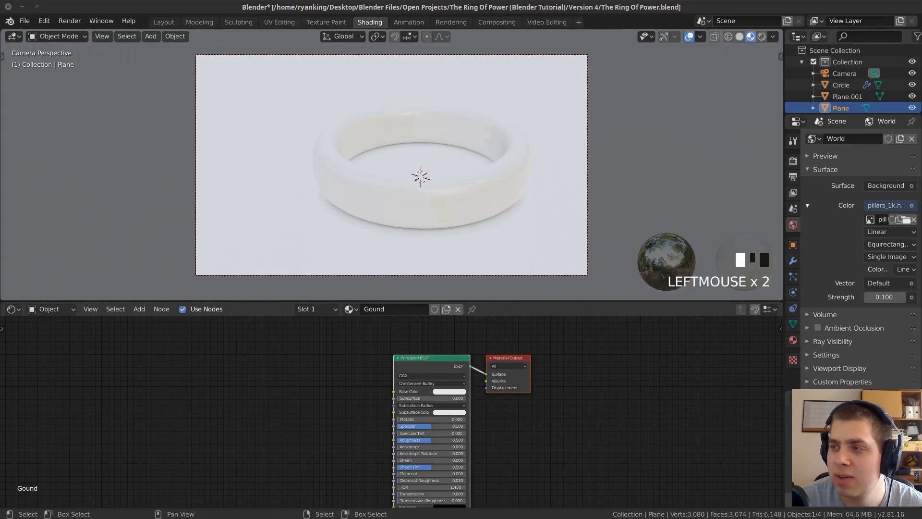
left_click(143, 518)
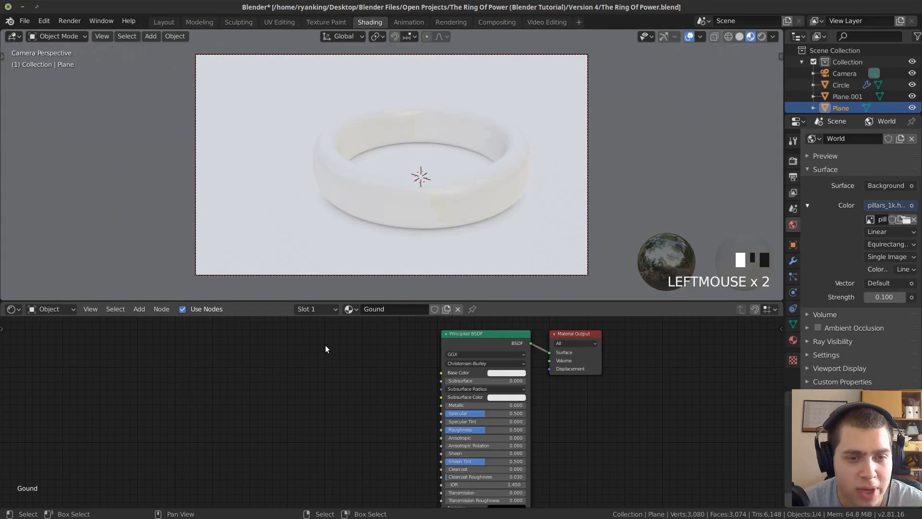
Back in Blender, add an Image Texture node beside the Principled BSDF in the ground material.
key("shift+a")
left_click(318, 343)
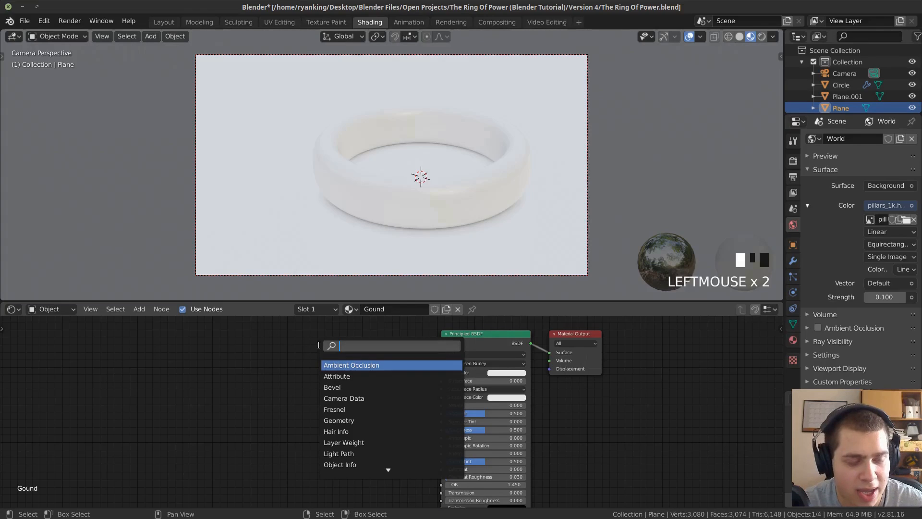
type("ima")
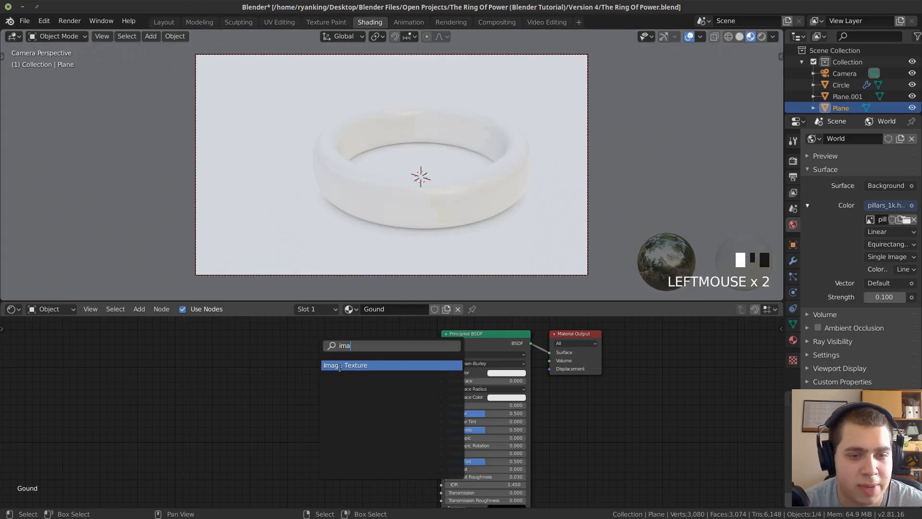
left_click(359, 368)
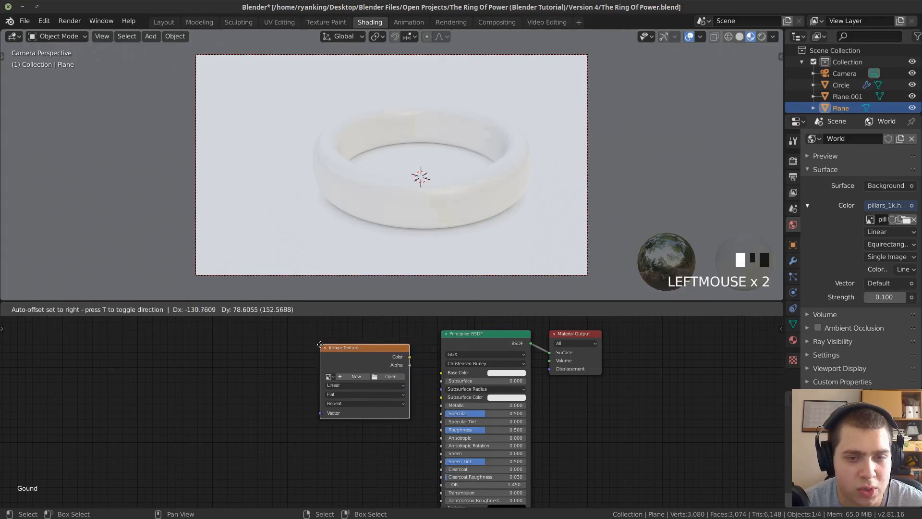
left_click(355, 353)
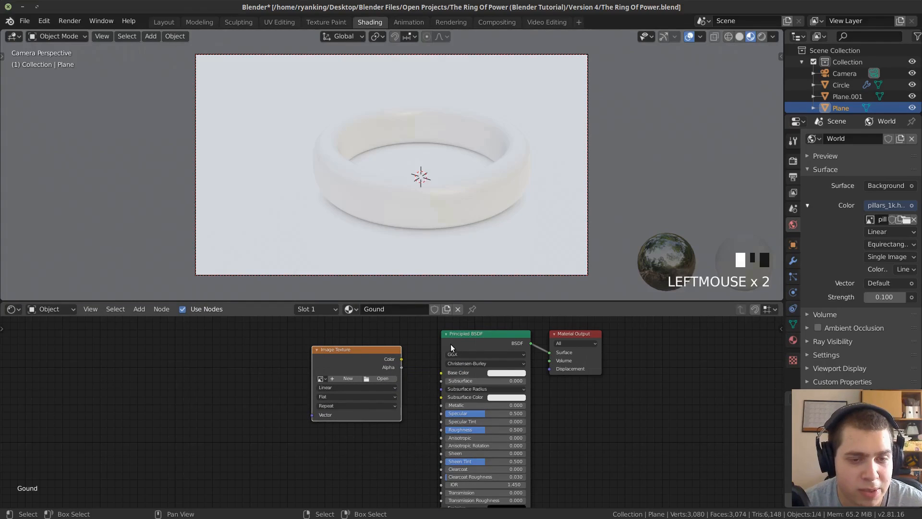
Load background-1675212.jpg from the Resources folder into the Image Texture node.
left_click(465, 344)
scroll(345, 350, "up", 1)
scroll(322, 370, "up", 1)
middle_click_drag(321, 361, 292, 389)
scroll(297, 390, "up", 3)
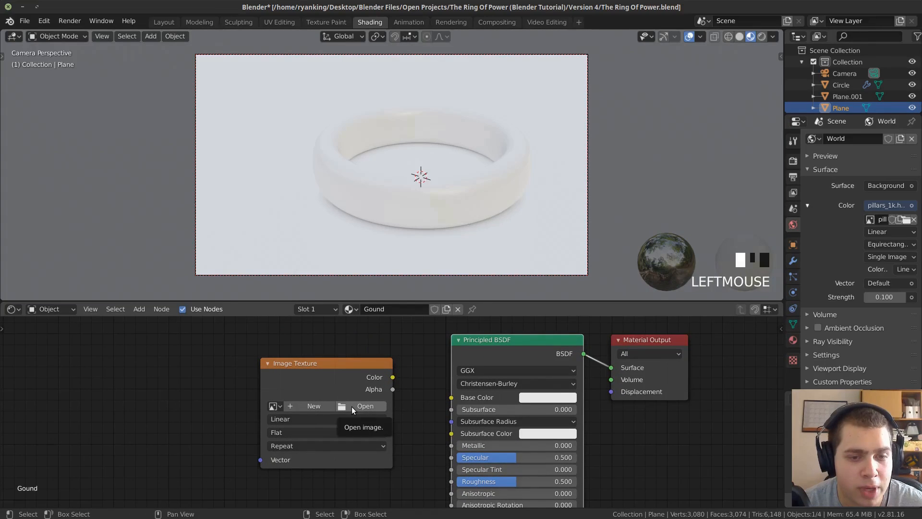
left_click(350, 398)
left_click(352, 408)
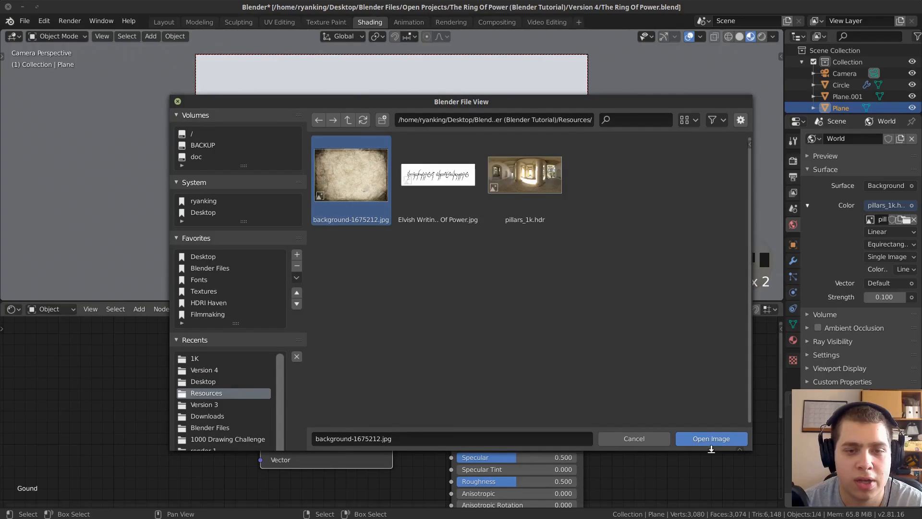
left_click(696, 439)
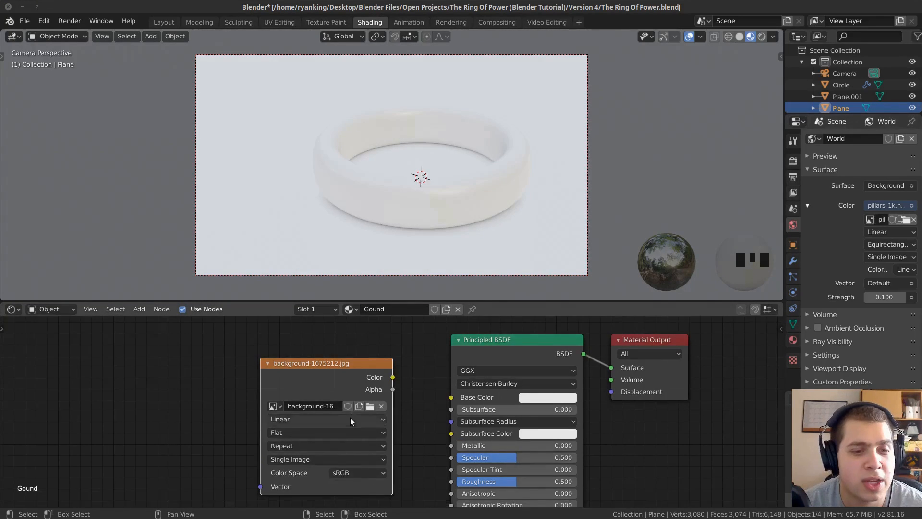
middle_click_drag(489, 370, 509, 358)
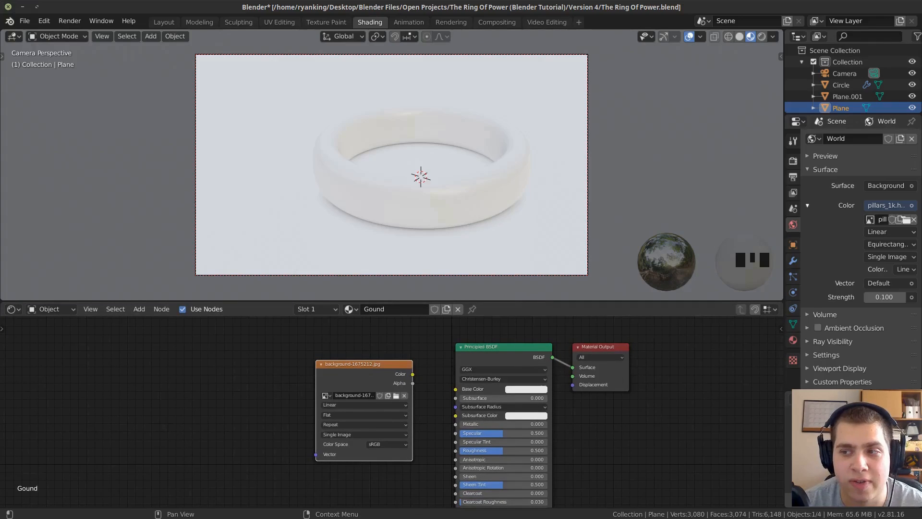
Add background-1675212.jpg from the file manager as a second Image Texture node, delete the original one and place the new node near the Principled BSDF.
left_click_drag(676, 291, 246, 401)
left_click(217, 400)
left_click(350, 379)
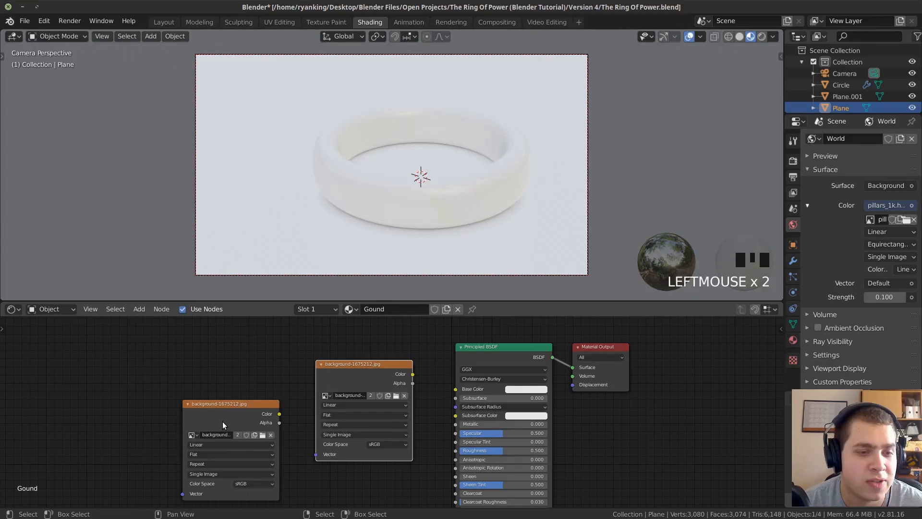
key("x")
left_click_drag(271, 425, 348, 374)
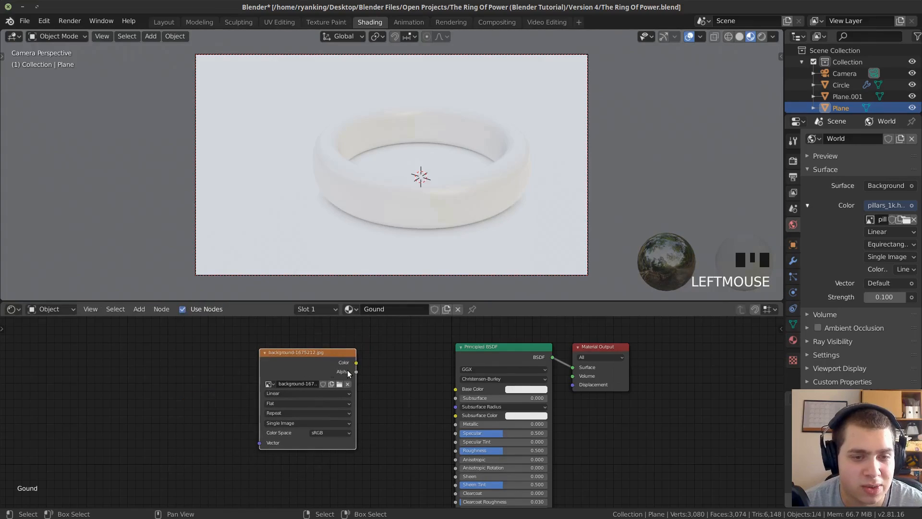
Space out the Image Texture and Principled BSDF nodes and connect the image's Color output to Base Color.
scroll(339, 368, "up", 2)
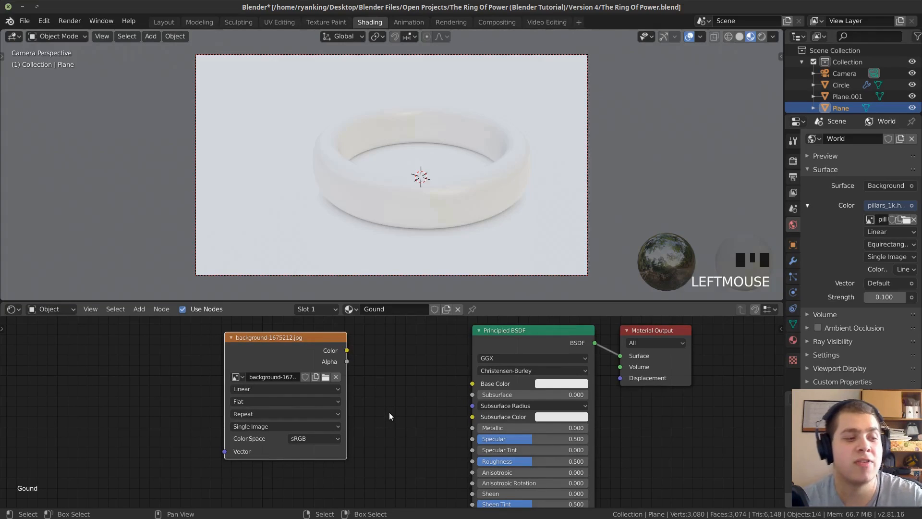
left_click_drag(488, 373, 466, 373)
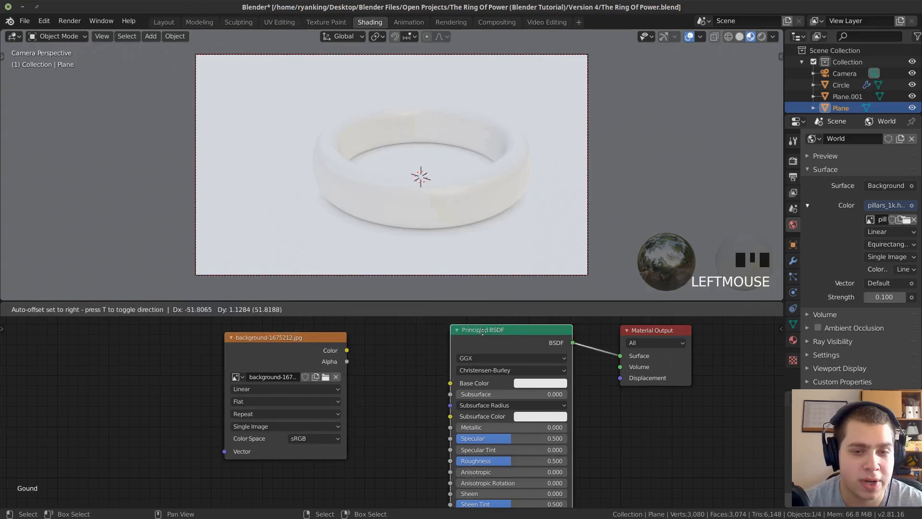
left_click_drag(271, 357, 258, 356)
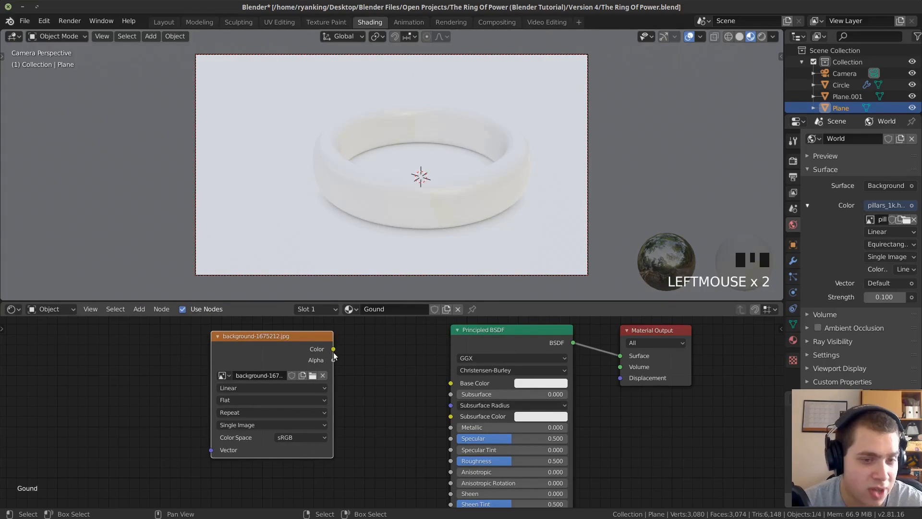
left_click_drag(333, 350, 450, 383)
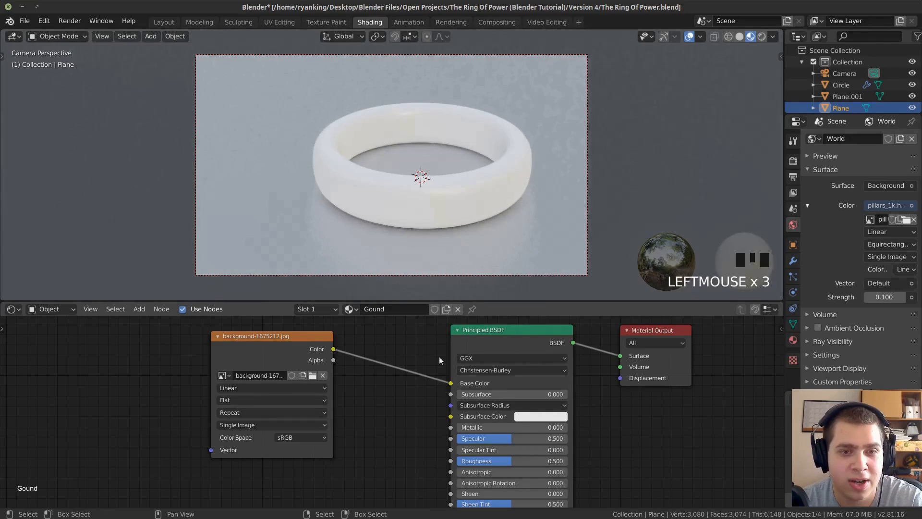
scroll(445, 258, "down", 1)
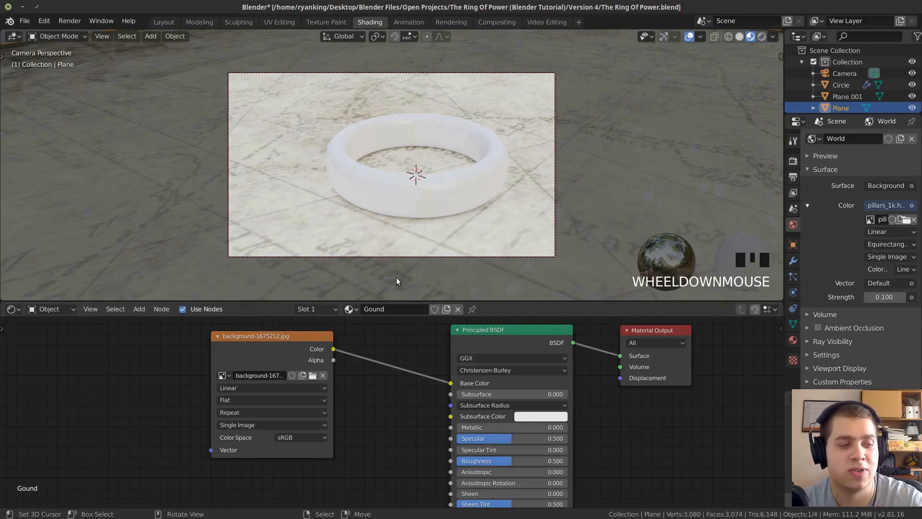
scroll(474, 231, "down", 4)
scroll(514, 163, "up", 5)
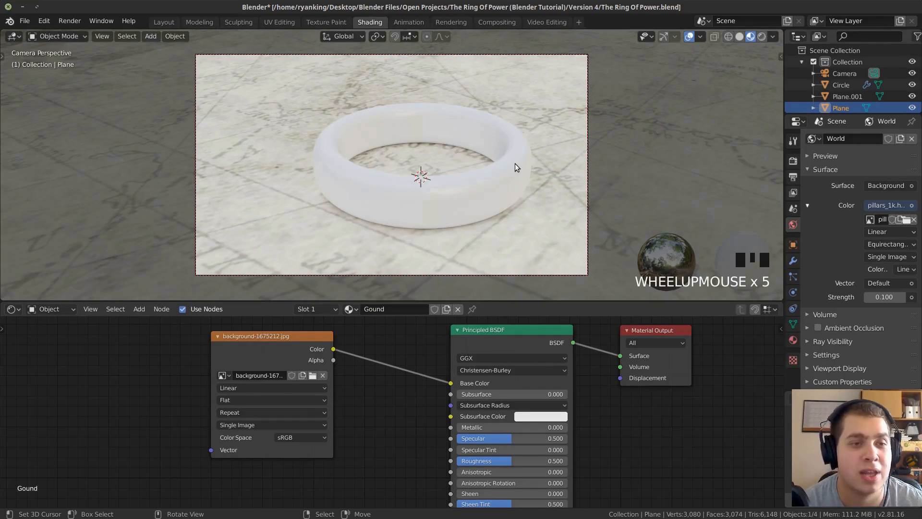
Open the ground plane in the UV Editing workspace, hide the viewport's toolbar and use Material Preview shading.
left_click(272, 24)
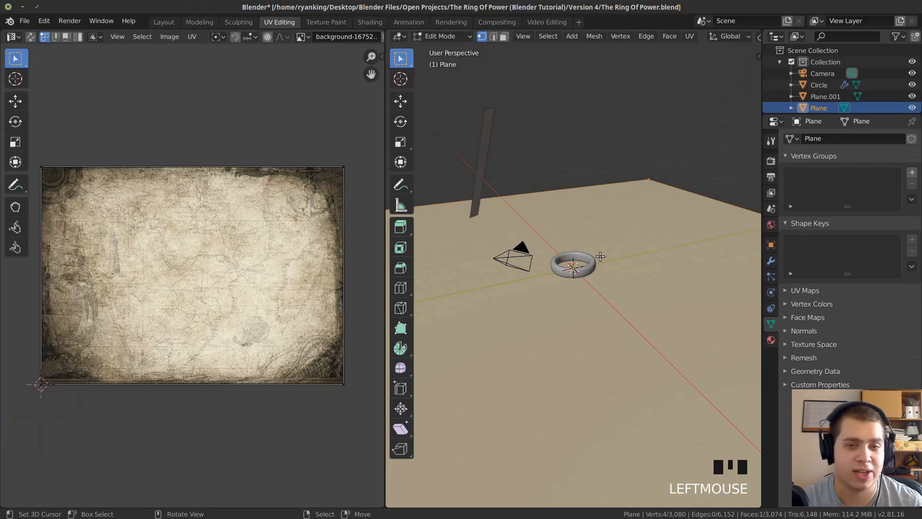
scroll(600, 257, "down", 10)
key("t")
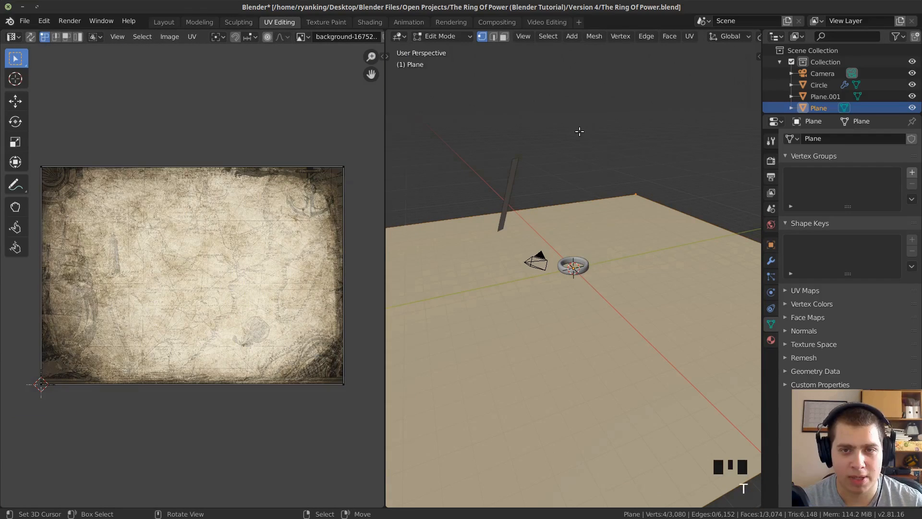
key("z")
left_click(578, 240)
key("z")
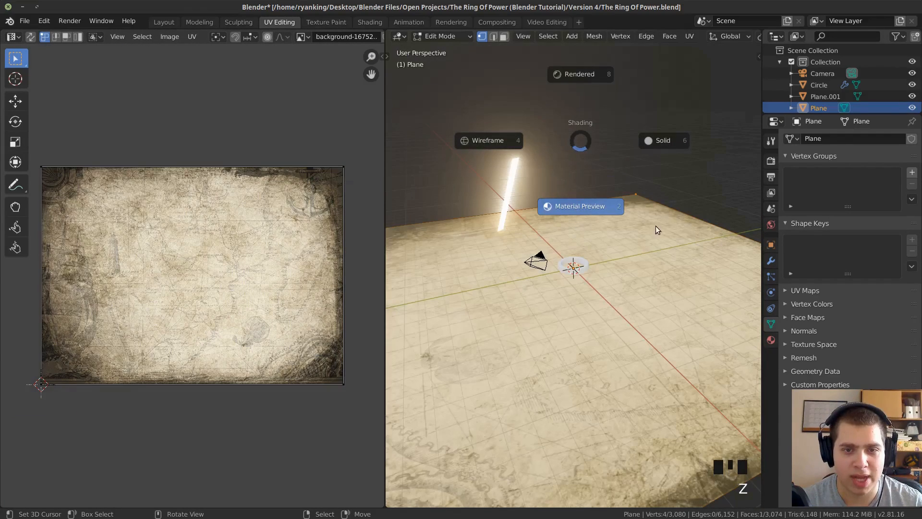
key("z")
Unwrap the ground plane's face so its UVs match the proportions of the map image.
scroll(579, 219, "down", 2)
mouse_move(580, 219)
middle_mouse_down()
mouse_move(552, 284)
mouse_move(638, 256)
mouse_move(626, 379)
mouse_move(541, 344)
middle_mouse_up()
scroll(605, 274, "up", 1)
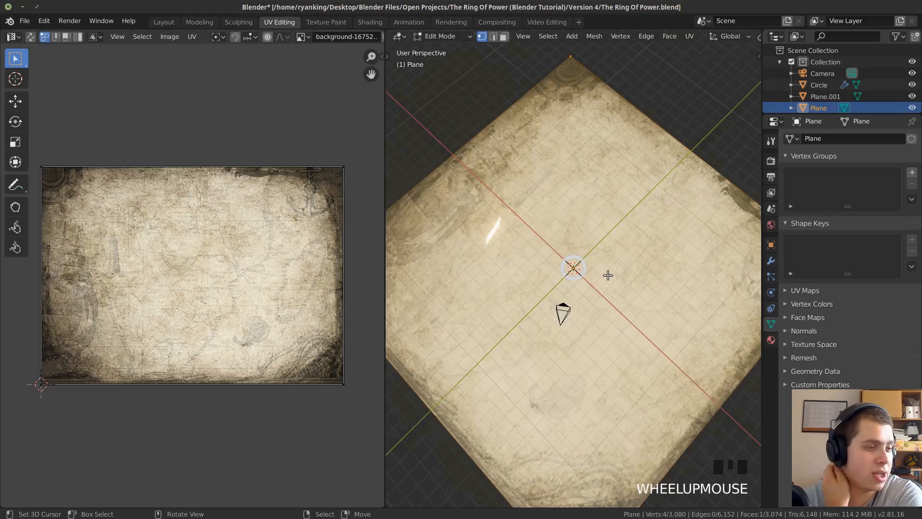
scroll(579, 288, "down", 1)
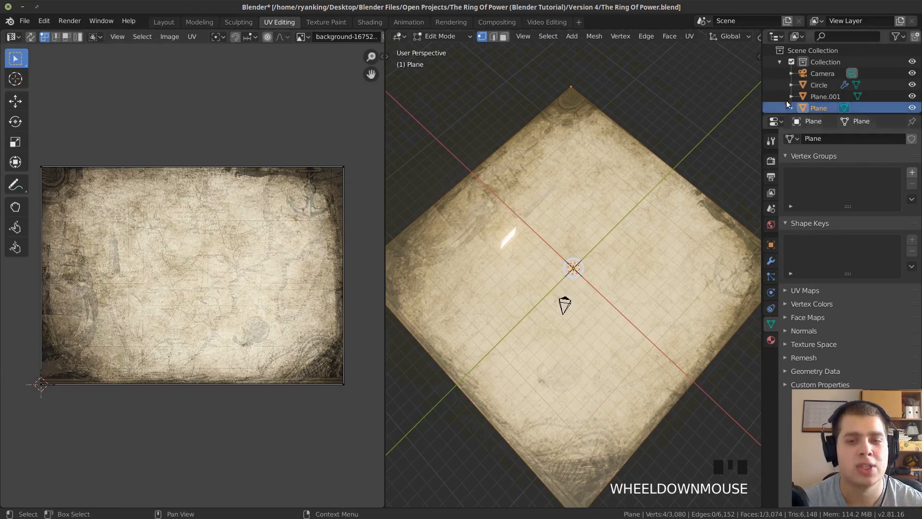
middle_click_drag(539, 319, 527, 340)
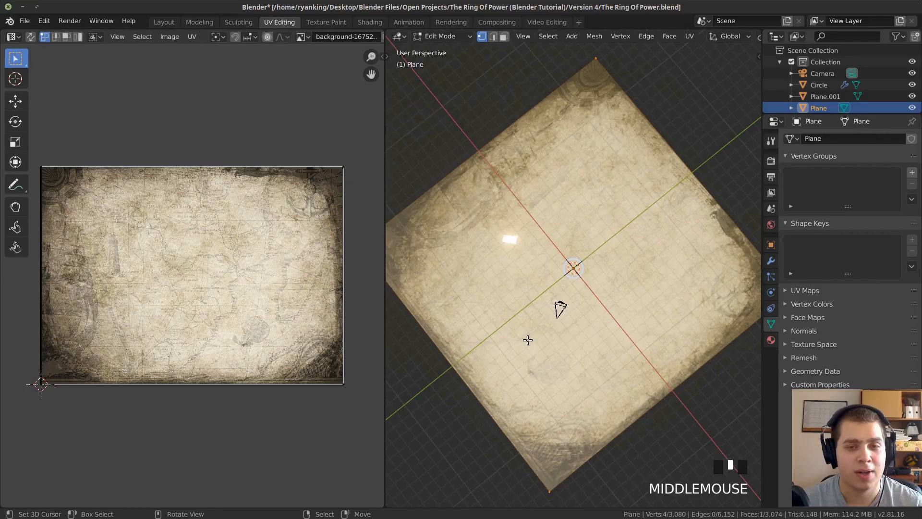
middle_click_drag(667, 327, 656, 323)
key("u")
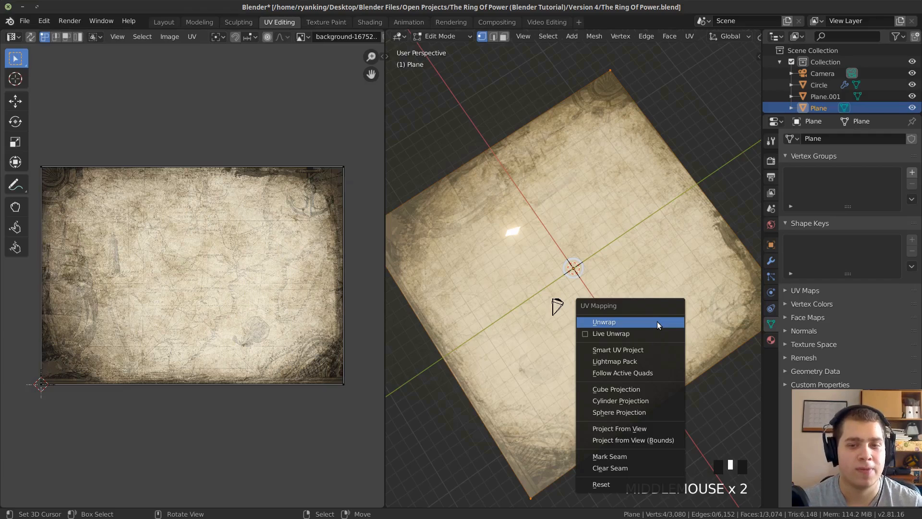
left_click(656, 322)
middle_click_drag(656, 323, 673, 320)
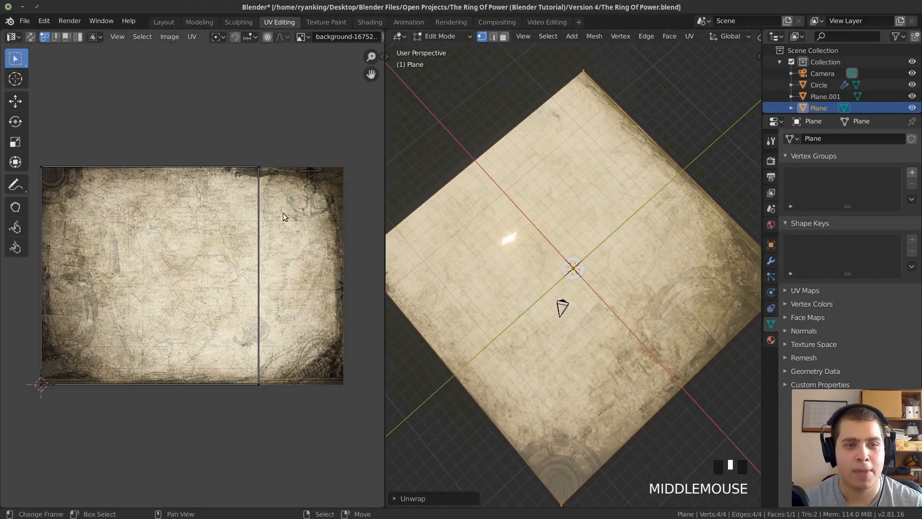
Select all four corner vertices of the ground plane.
right_click(593, 70)
scroll(618, 180, "down", 2)
right_click(725, 276, "shift")
right_click(566, 427, "shift")
right_click(423, 261, "shift")
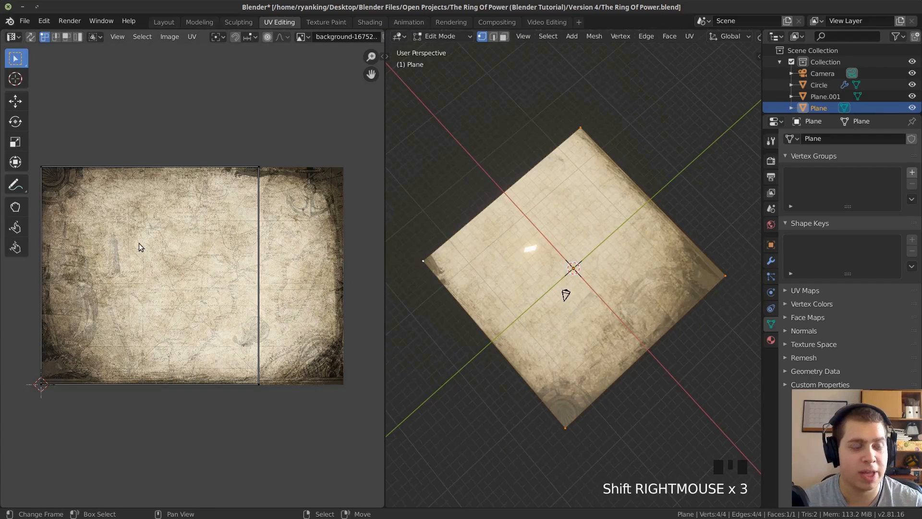
middle_click_drag(199, 241, 214, 241)
middle_click_drag(413, 247, 469, 257)
scroll(469, 257, "up", 1)
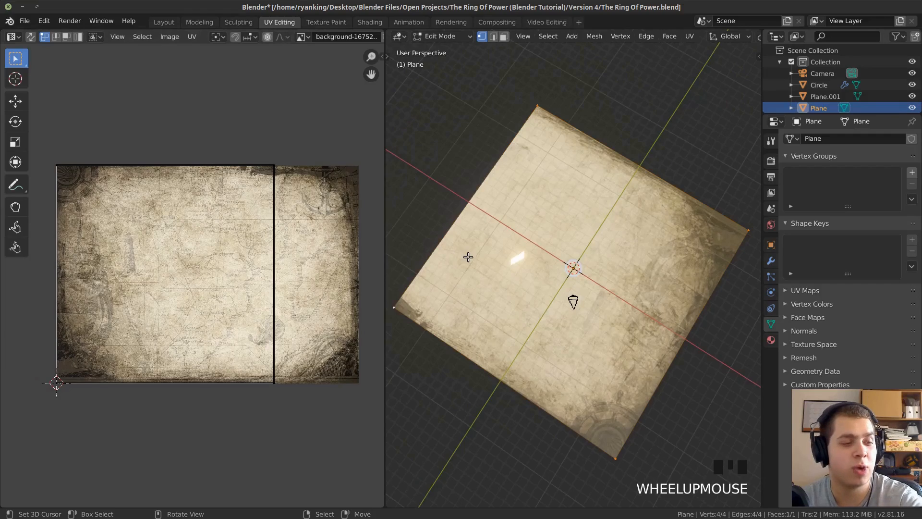
Select all of the plane's UVs, scale them up about 1.9 times and move them so one map tile surrounds the ring.
middle_click_drag(269, 221, 297, 234)
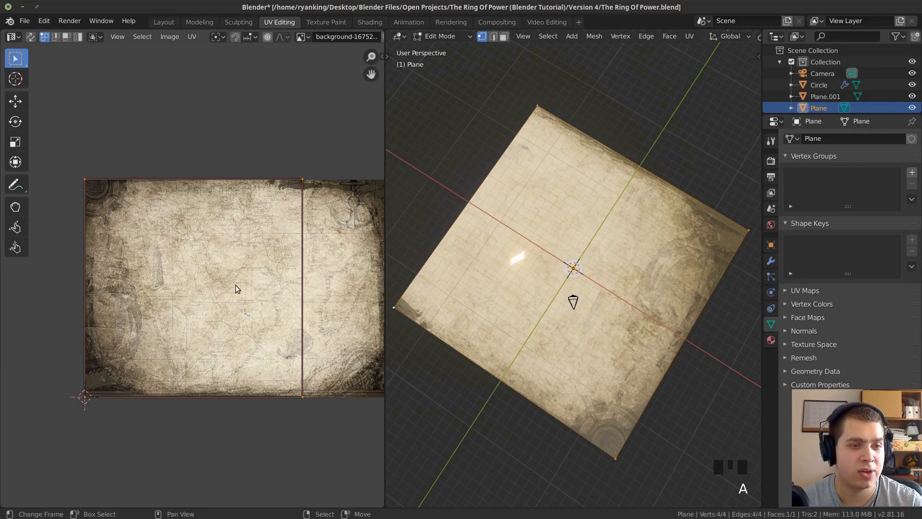
key("a")
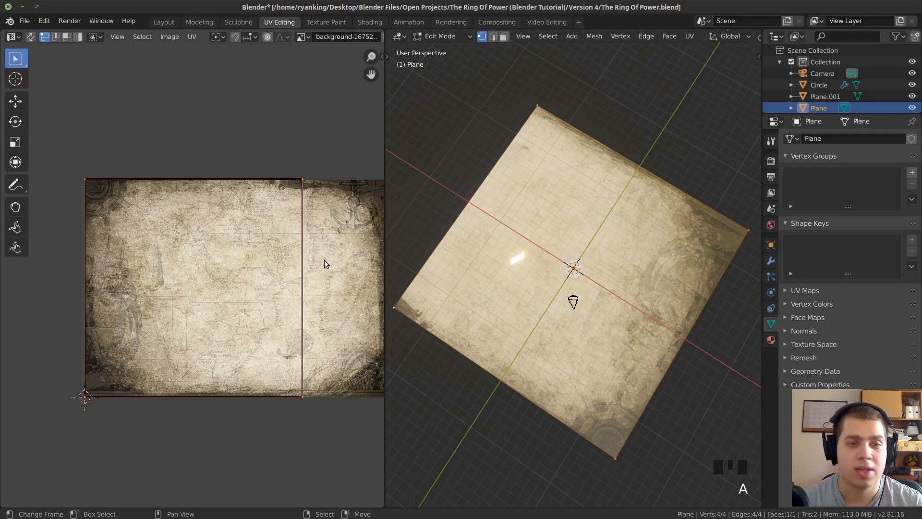
key("s")
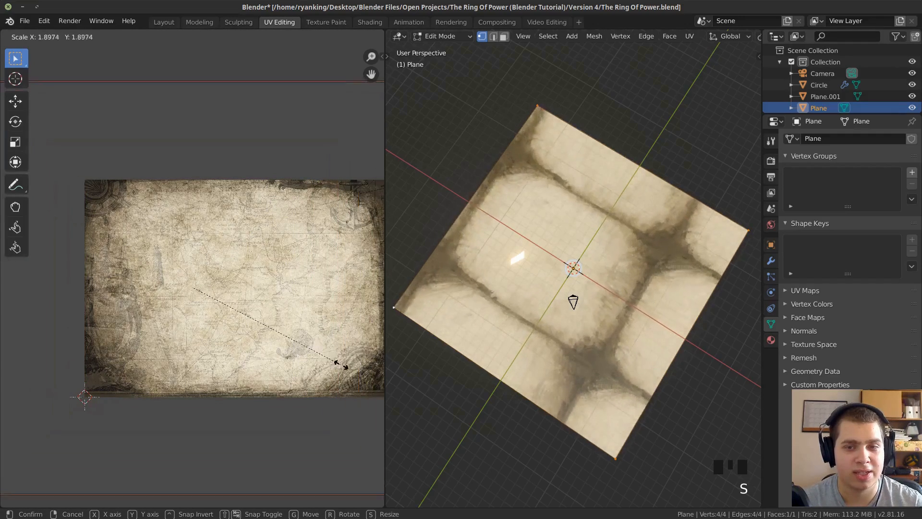
left_click(340, 367)
key("g")
left_click(337, 269)
middle_click_drag(600, 308, 638, 269)
key("g")
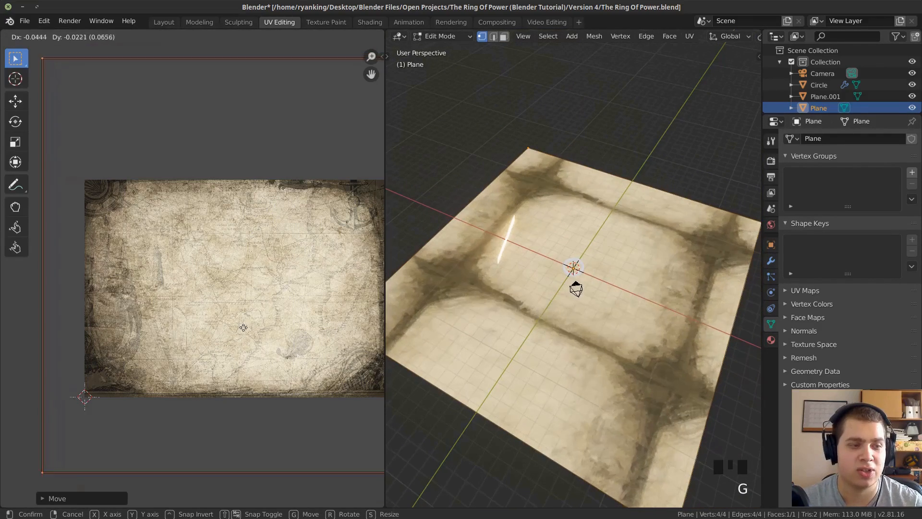
left_click(239, 324)
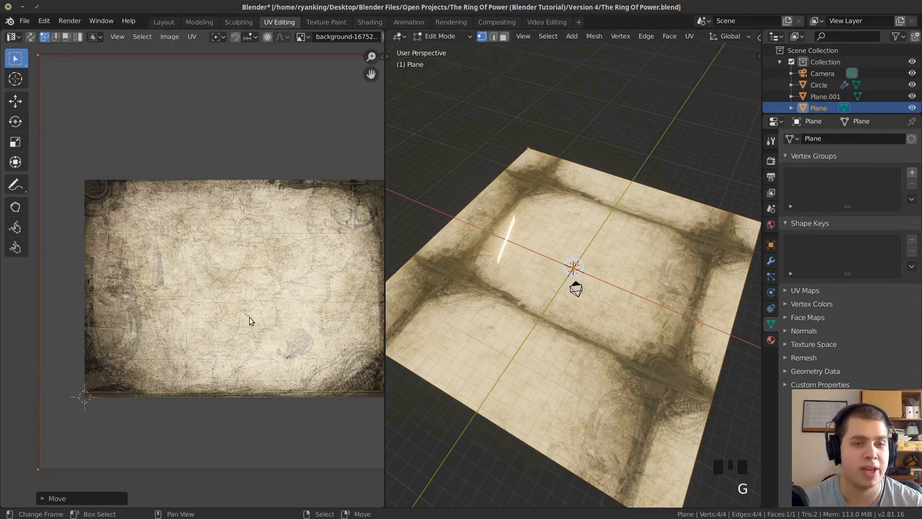
From the camera view, scale the ground plane's UVs up about 2.36 times for a smaller map pattern around the ring.
middle_click_drag(480, 372, 531, 373)
key("KP_0")
scroll(557, 367, "up", 1)
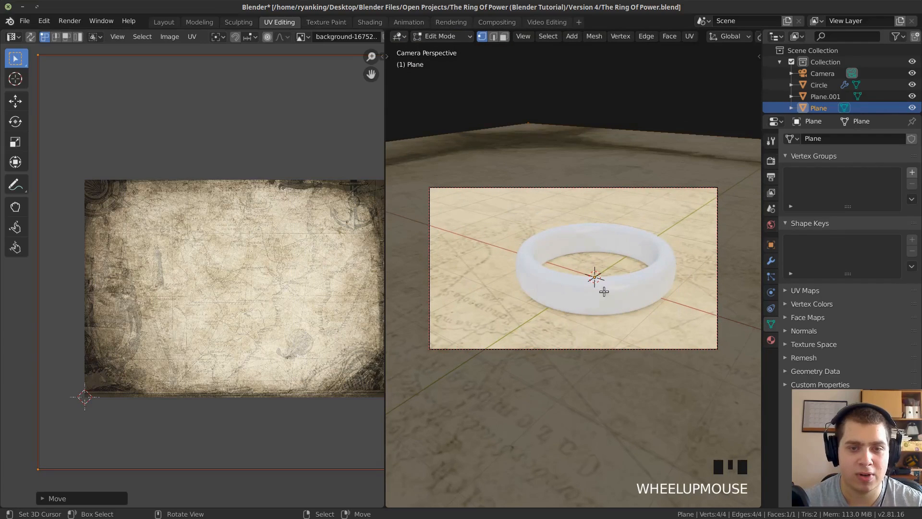
scroll(601, 301, "up", 1)
middle_click_drag(601, 302, 604, 293, "shift")
scroll(287, 337, "down", 4)
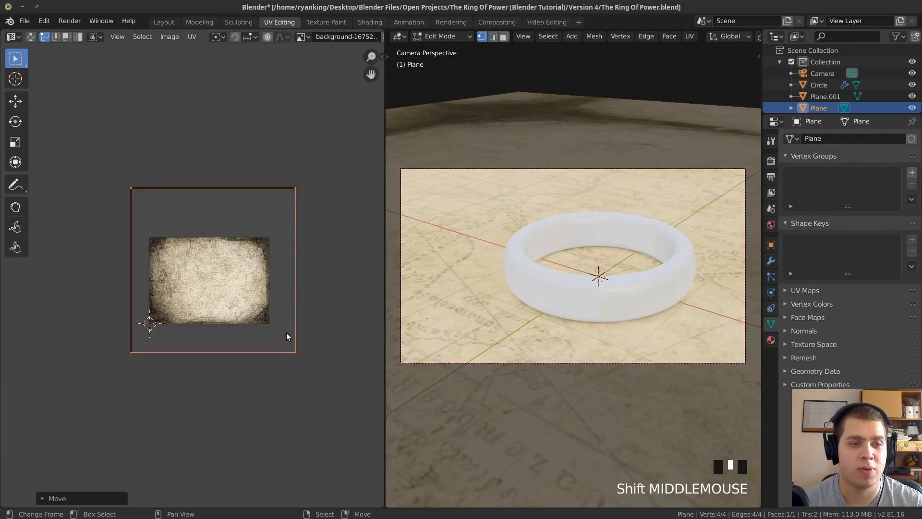
middle_click_drag(287, 338, 235, 300, "shift")
key("s")
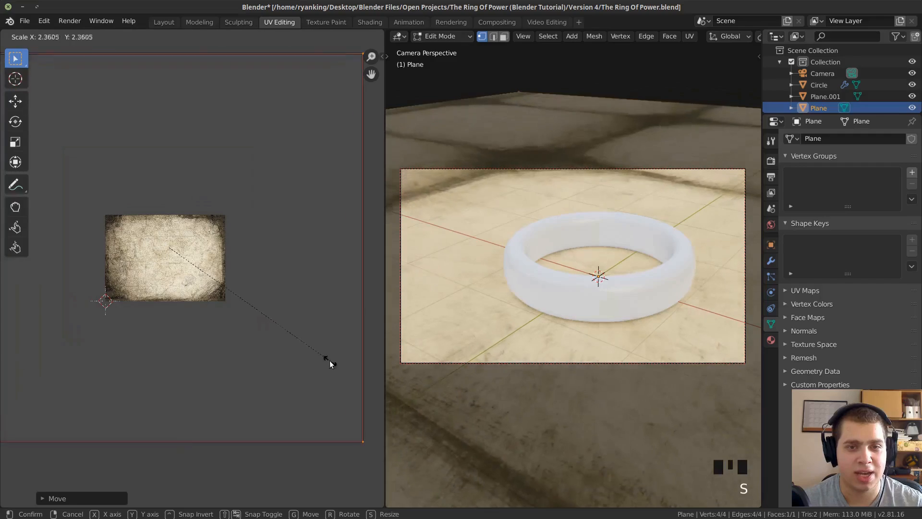
left_click(332, 364)
scroll(331, 363, "down", 4)
key("r")
right_click(231, 300)
key("g")
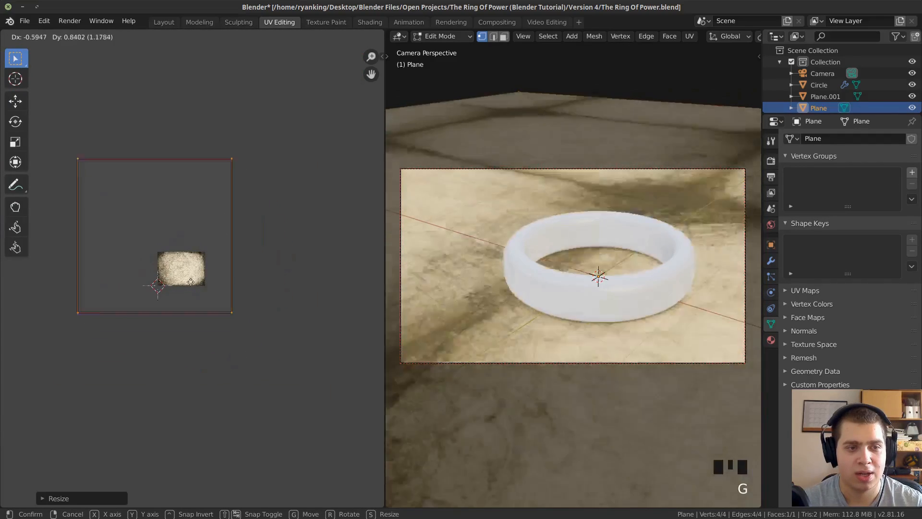
right_click(249, 264)
Move and shrink the UVs so the map's ornamental border falls in front of the ring, and return to Object Mode.
scroll(225, 278, "up", 1)
key("g")
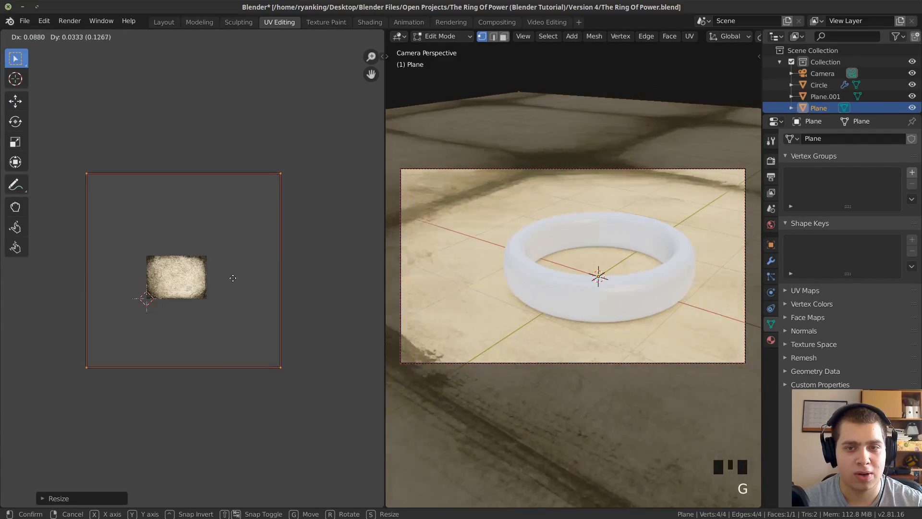
left_click(122, 235)
scroll(579, 226, "down", 2)
middle_click_drag(579, 226, 590, 221, "shift")
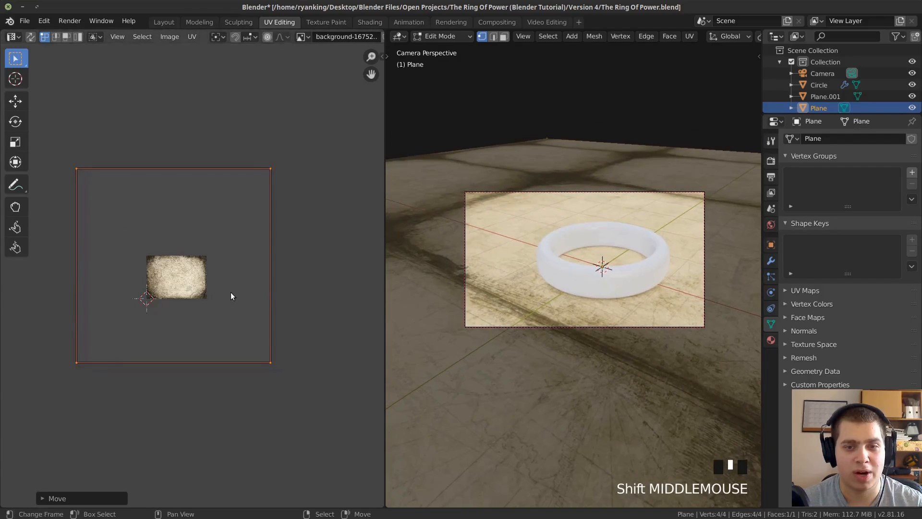
key("g")
scroll(615, 257, "up", 2)
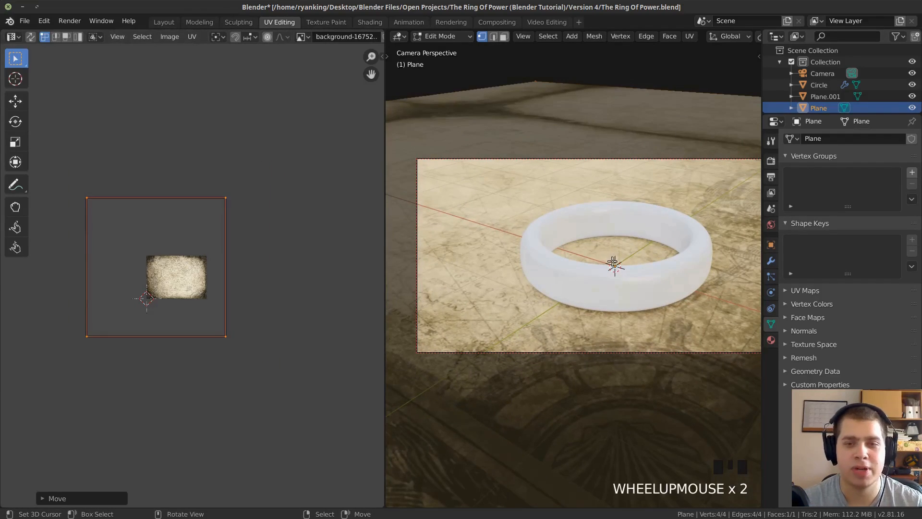
key("Tab")
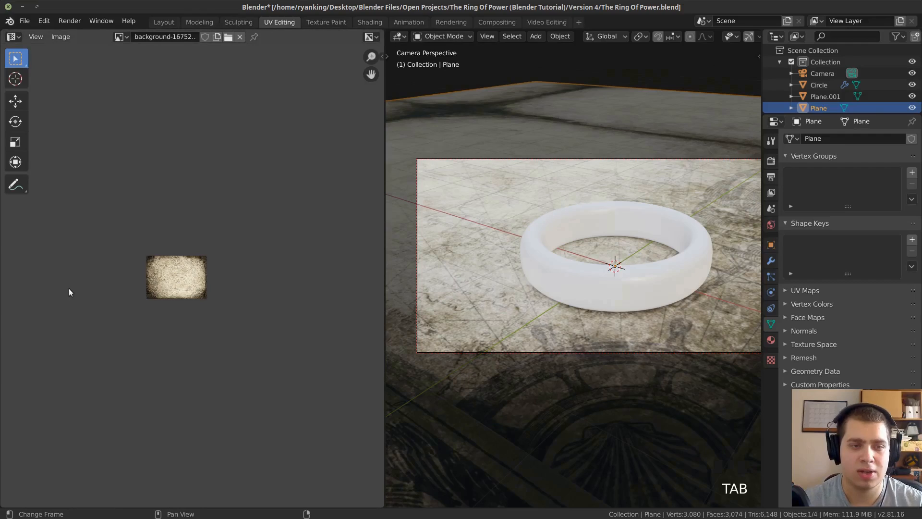
Return to the Shading workspace and view the ring on the mapped ground alongside the ground material's nodes.
scroll(70, 290, "up", 6)
scroll(538, 213, "down", 1)
middle_click_drag(538, 213, 505, 218, "shift")
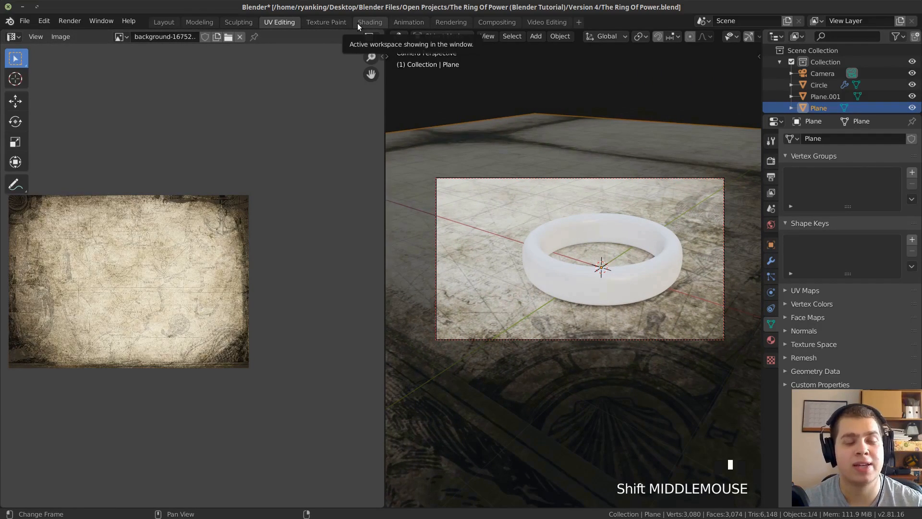
left_click(368, 22)
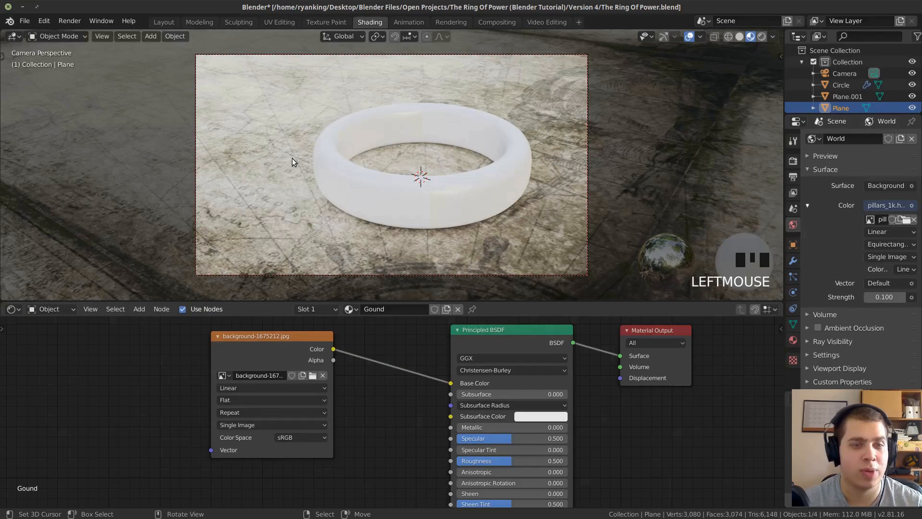
scroll(409, 356, "down", 1)
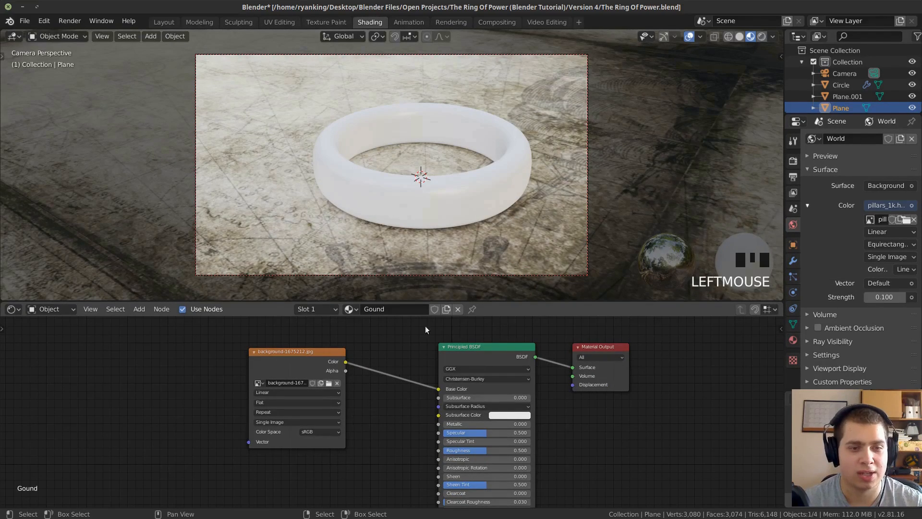
scroll(600, 192, "down", 2)
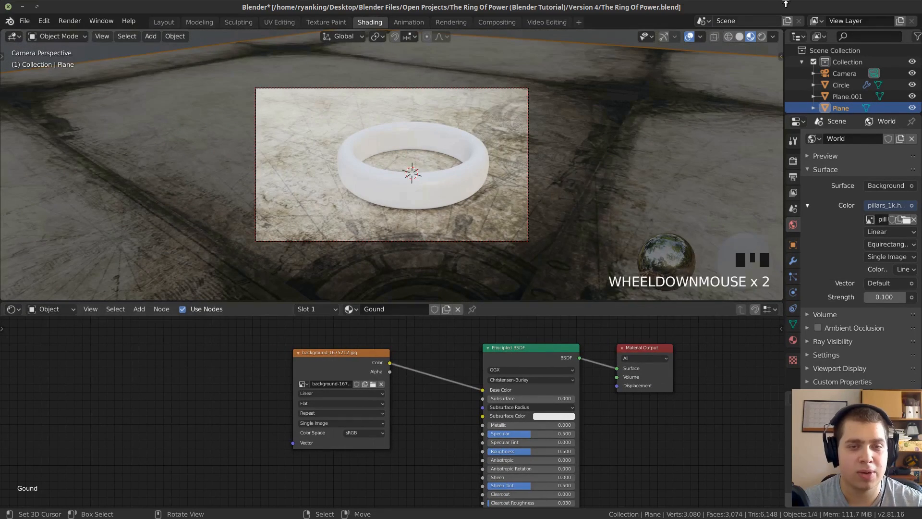
Show the scene in rendered shading and spread the ground material's image texture and Principled BSDF nodes apart.
left_click(762, 37)
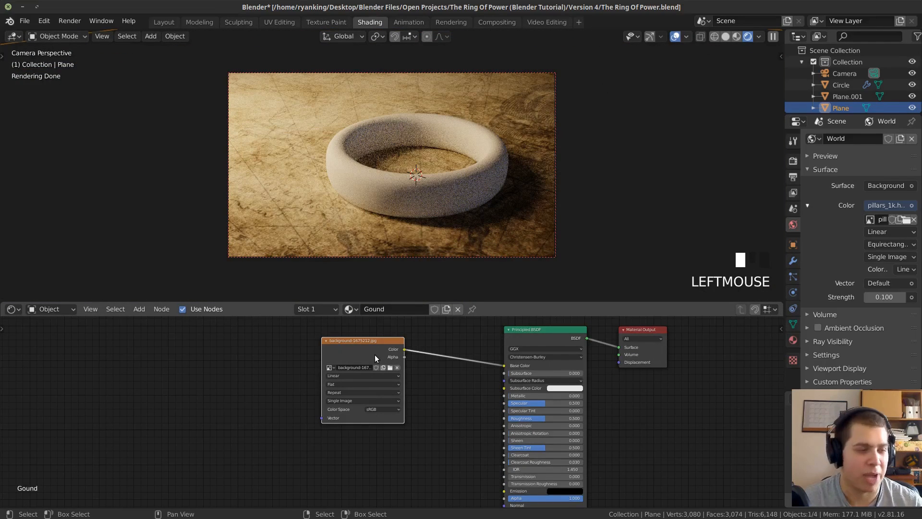
scroll(424, 353, "down", 2)
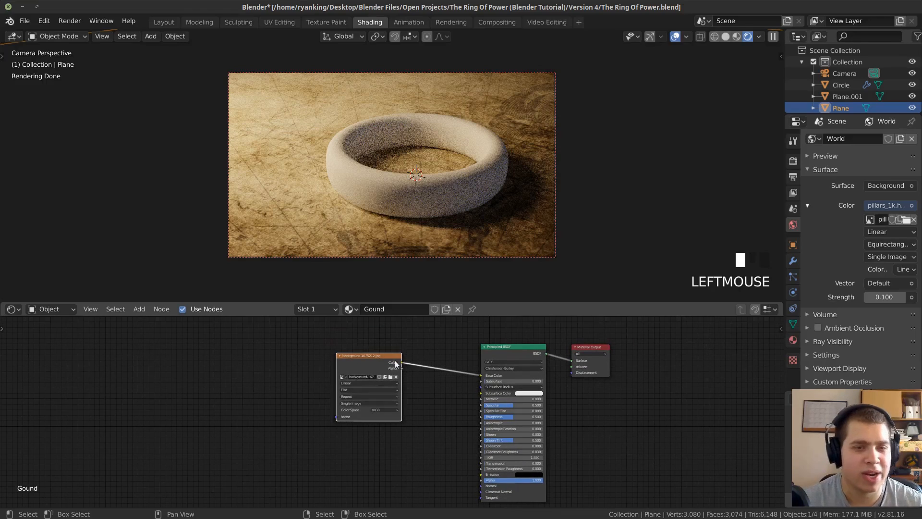
middle_click_drag(448, 366, 482, 340)
scroll(477, 340, "up", 2)
left_click_drag(397, 333, 378, 336)
mouse_move(530, 479)
left_mouse_down()
mouse_move(459, 474)
mouse_move(471, 450)
mouse_move(468, 468)
left_mouse_up()
middle_click_drag(467, 471, 465, 467)
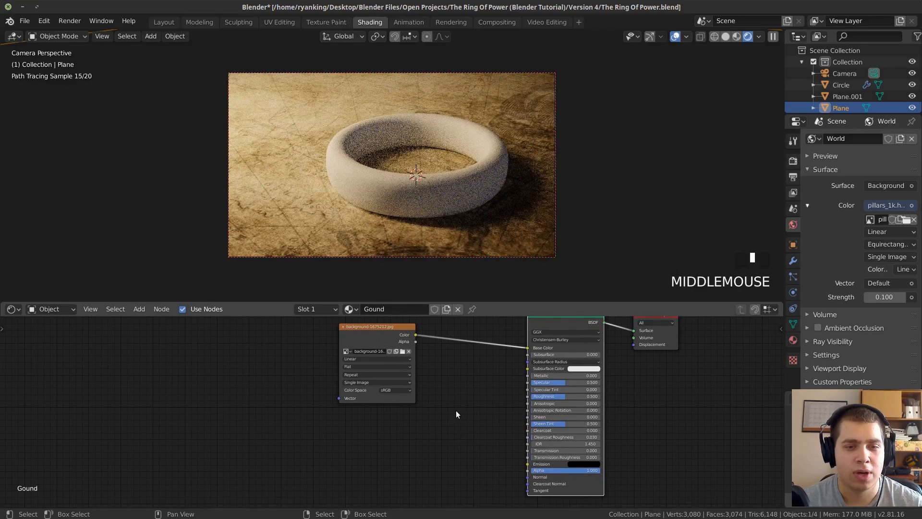
Add a Bump node between the image texture and the Principled BSDF, near the shader's Normal input.
key("shift+a")
left_click(443, 386)
type("BUM")
key("Return")
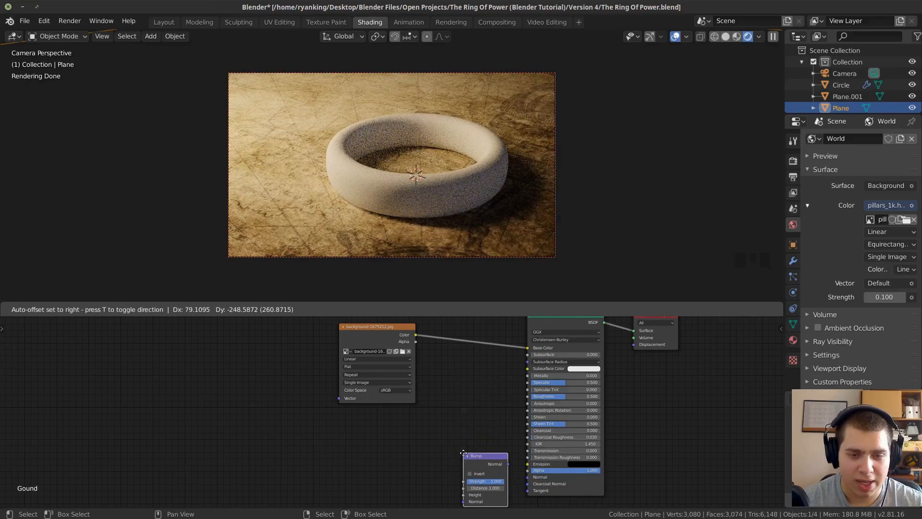
left_click(460, 454)
Connect the image texture's Color to the Bump's Height, and the Bump's Normal to the Principled BSDF's Normal.
middle_click_drag(464, 435, 483, 420)
scroll(483, 419, "down", 1)
left_click_drag(406, 329, 467, 466)
left_click_drag(372, 329, 361, 329)
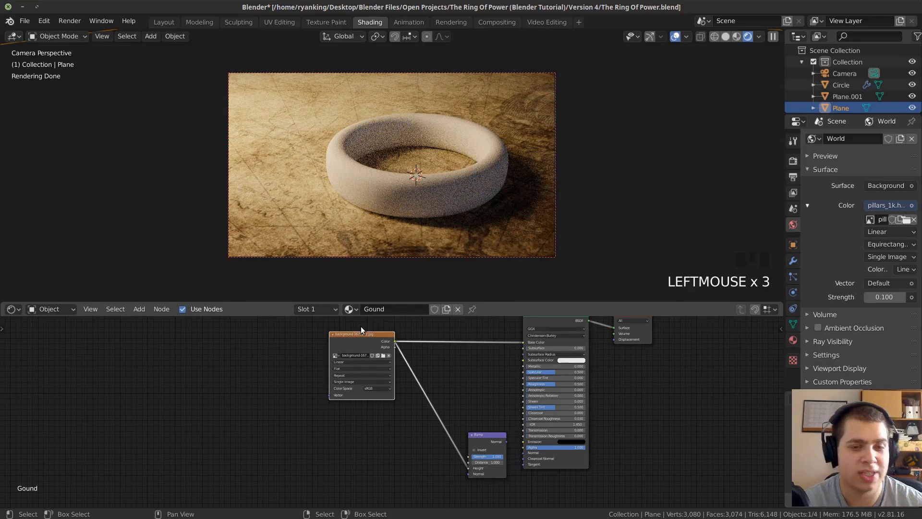
scroll(505, 389, "up", 3)
middle_click_drag(461, 433, 387, 428)
scroll(390, 430, "up", 2)
left_click_drag(449, 443, 498, 465)
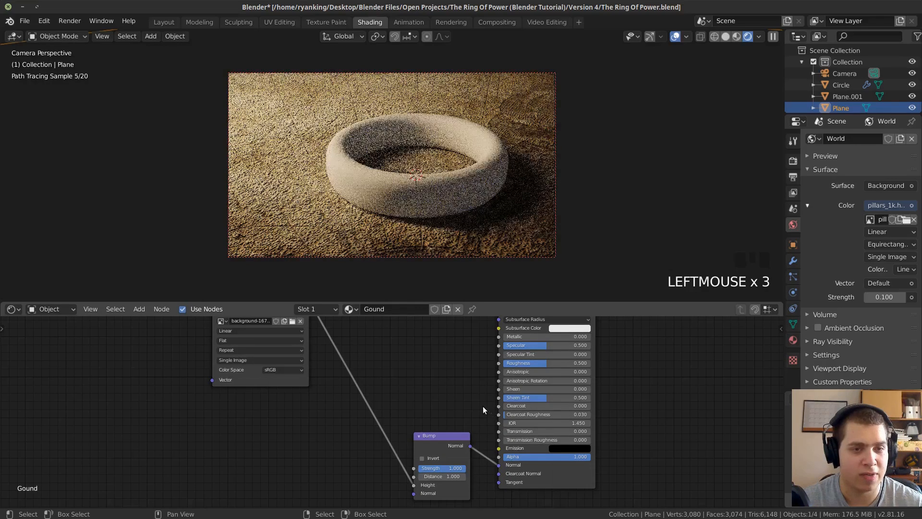
Inspect the ground's bumps up close and reduce the Bump strength, trying 0.15 before settling on 0.2.
scroll(443, 241, "up", 2)
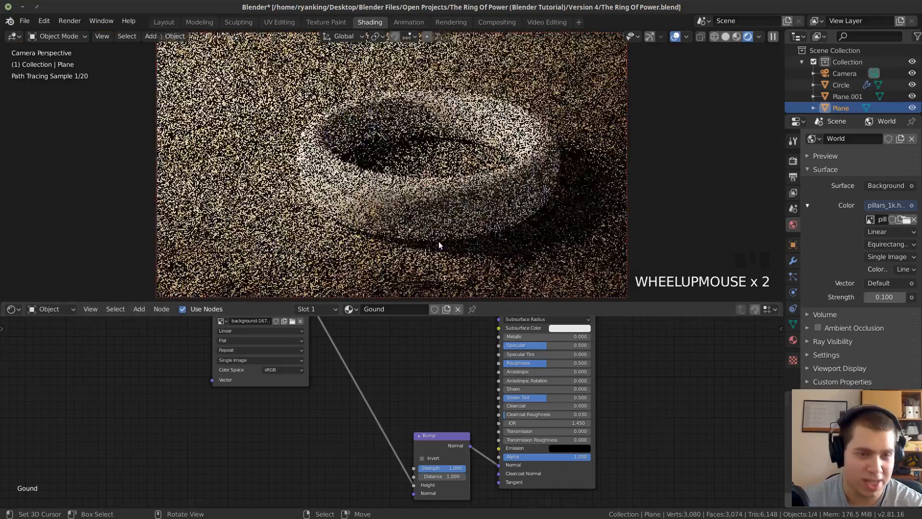
middle_click_drag(413, 245, 432, 153, "shift")
scroll(354, 193, "up", 3)
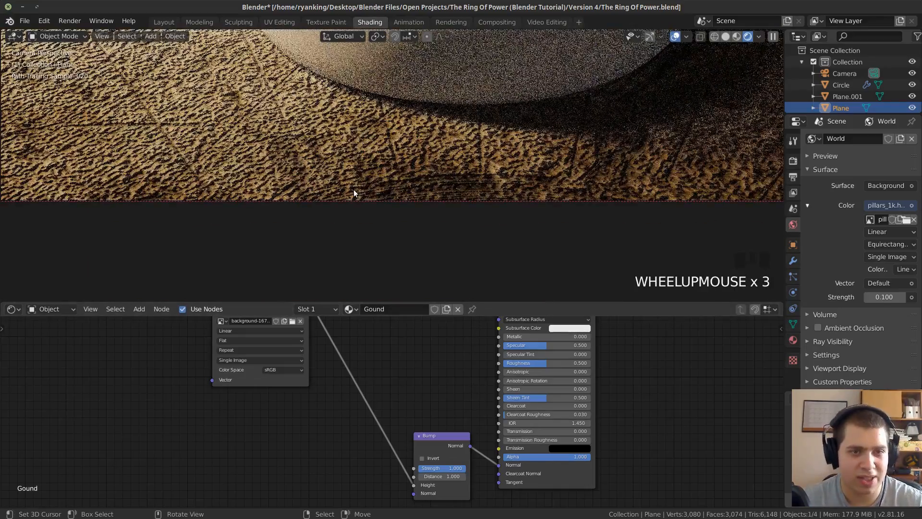
scroll(386, 121, "down", 4)
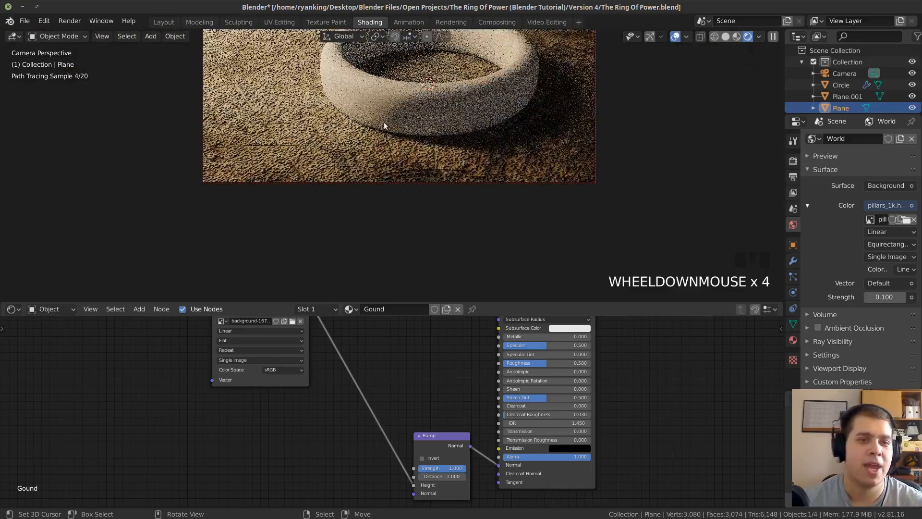
middle_click_drag(395, 141, 477, 515, "shift")
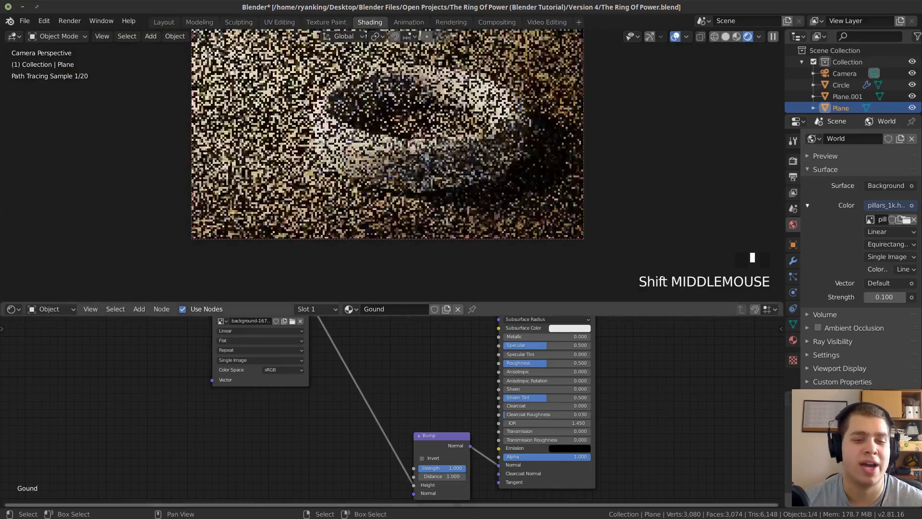
left_click(444, 467)
type(".15")
key("Return")
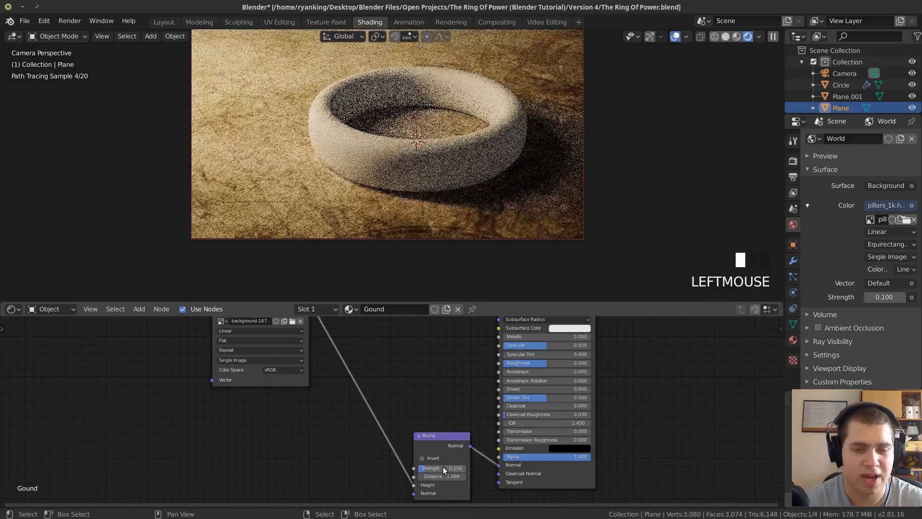
left_click(429, 468)
type(".2")
key("Return")
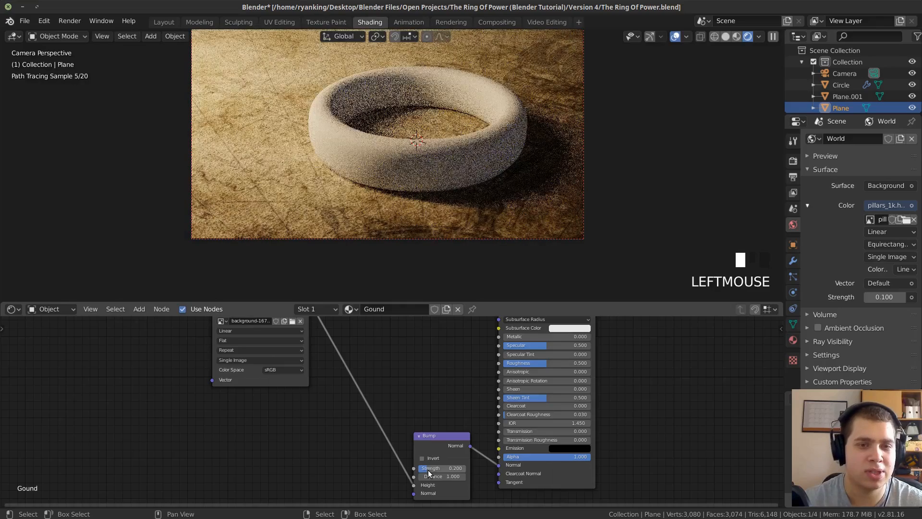
Duplicate the Bump node and insert the copy between the first Bump and the Principled BSDF's Normal input.
scroll(422, 390, "up", 3)
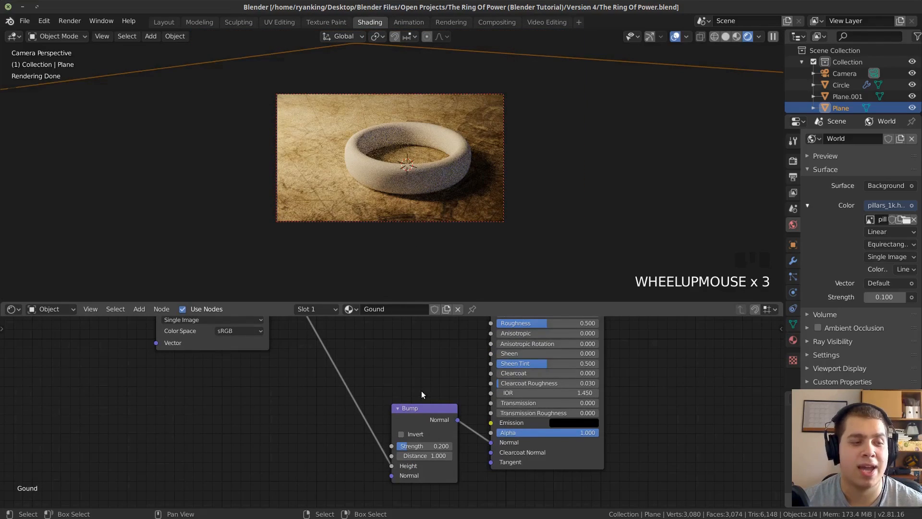
right_click(411, 414)
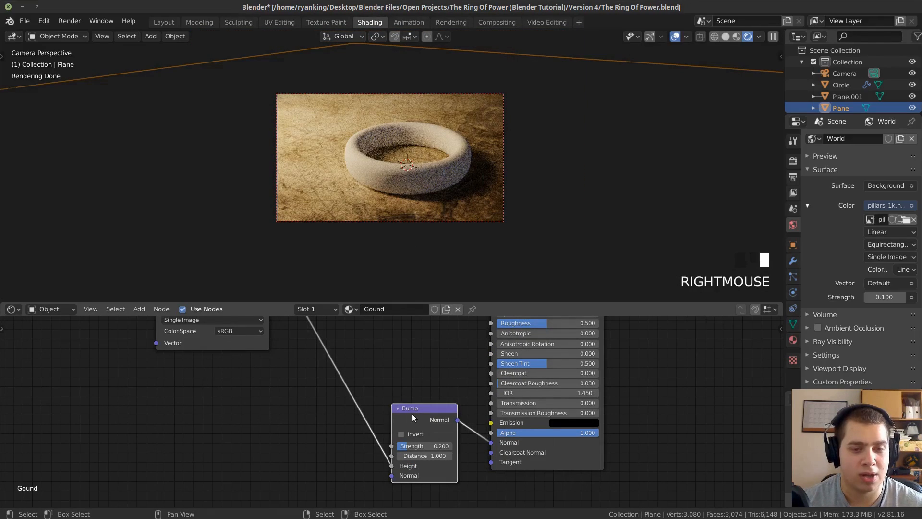
key("shift+d")
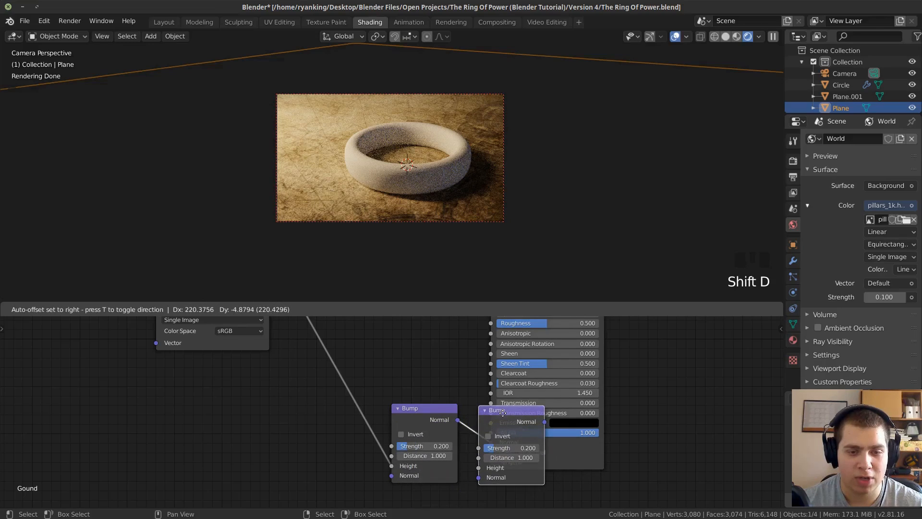
left_click(521, 411)
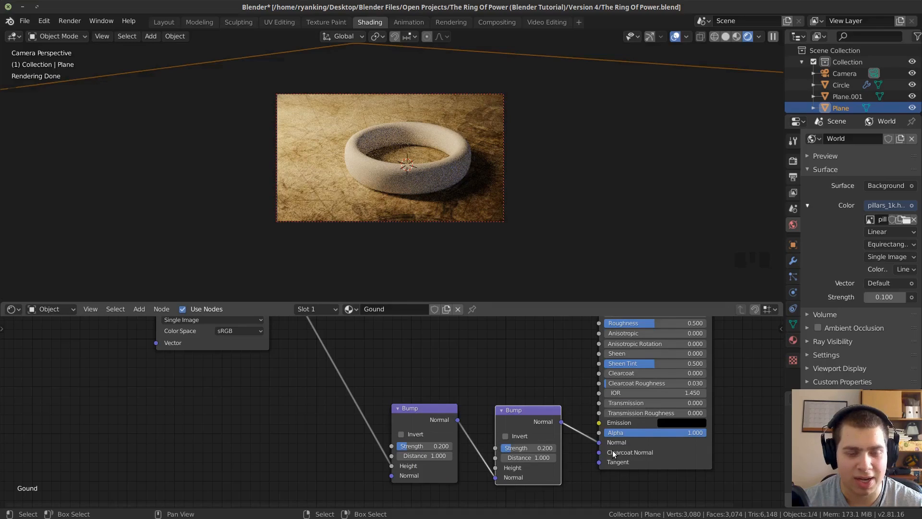
Add a Noise Texture node below the two Bump nodes.
scroll(324, 438, "up", 1)
middle_click_drag(324, 438, 340, 396)
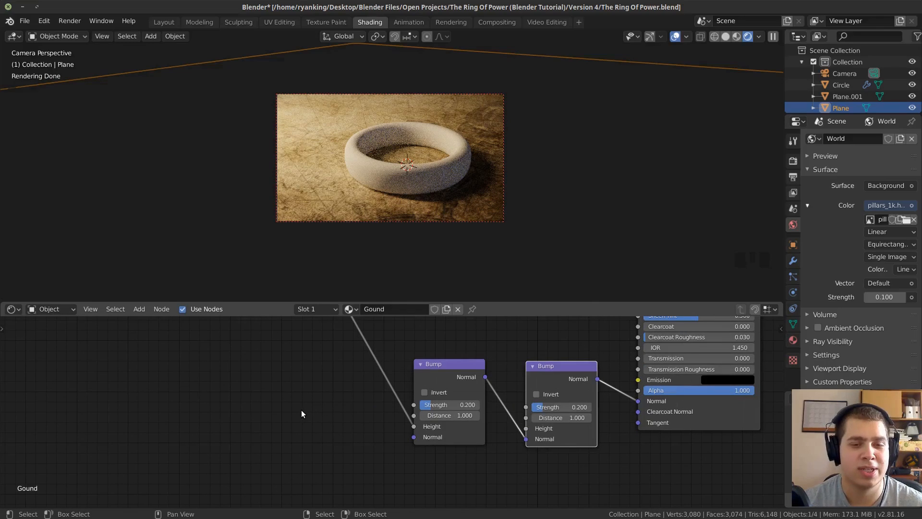
key("shift+a")
left_click(266, 385)
type("NO")
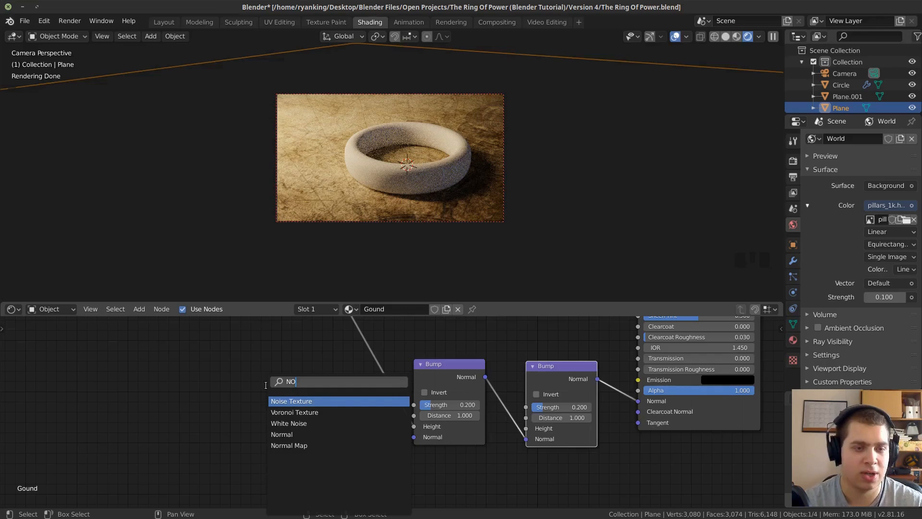
left_click(291, 401)
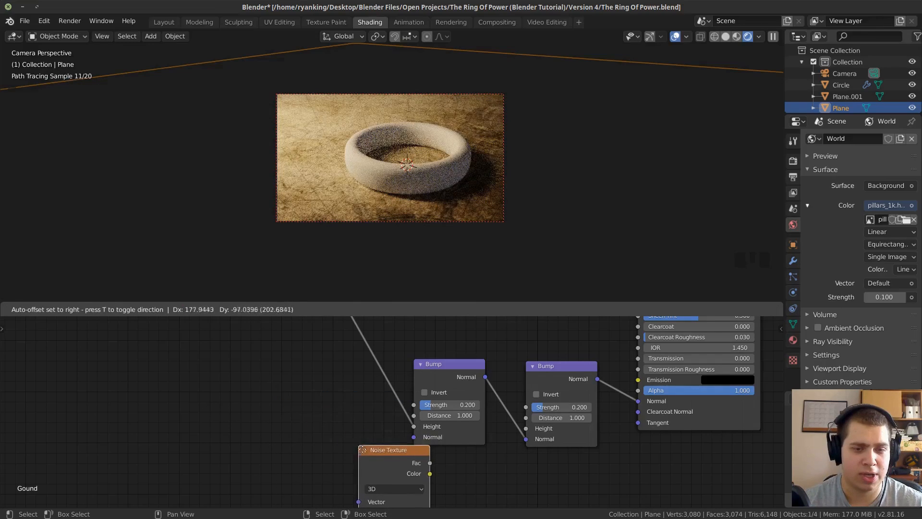
left_click(427, 466)
Connect the Noise Texture's Color to the second Bump's Height and space the two Bump nodes apart.
middle_click_drag(360, 423, 270, 336)
middle_click_drag(399, 402, 406, 446)
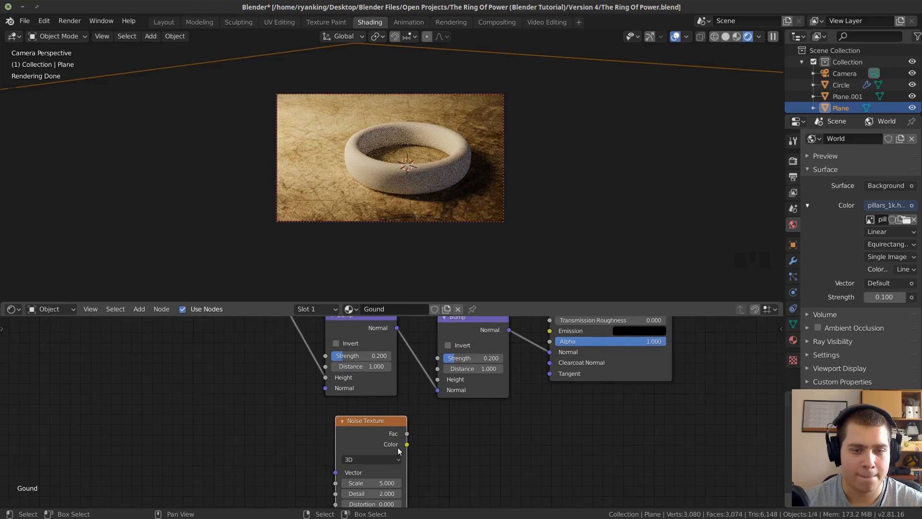
left_click_drag(406, 444, 437, 379)
middle_click_drag(437, 378, 415, 374, "ctrl")
left_click_drag(386, 380, 378, 382)
scroll(346, 393, "up", 2)
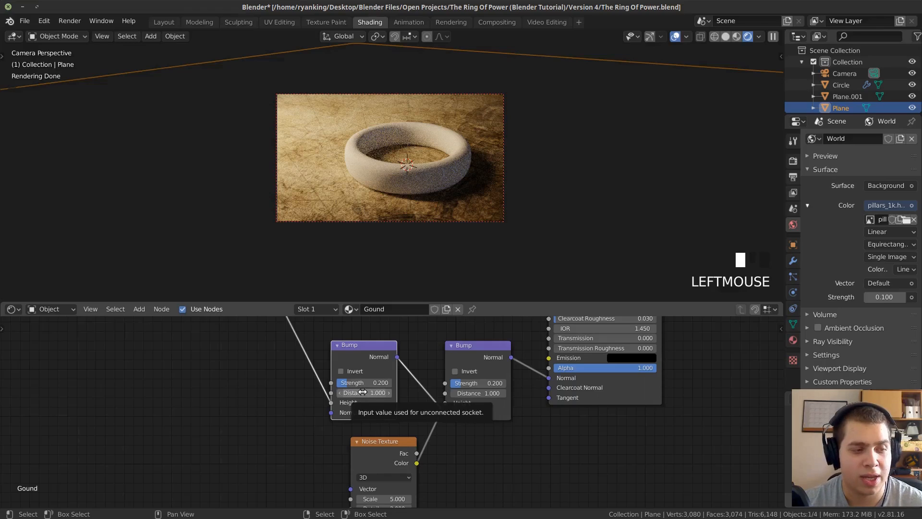
left_click_drag(363, 359, 353, 359)
left_click_drag(482, 348, 482, 357)
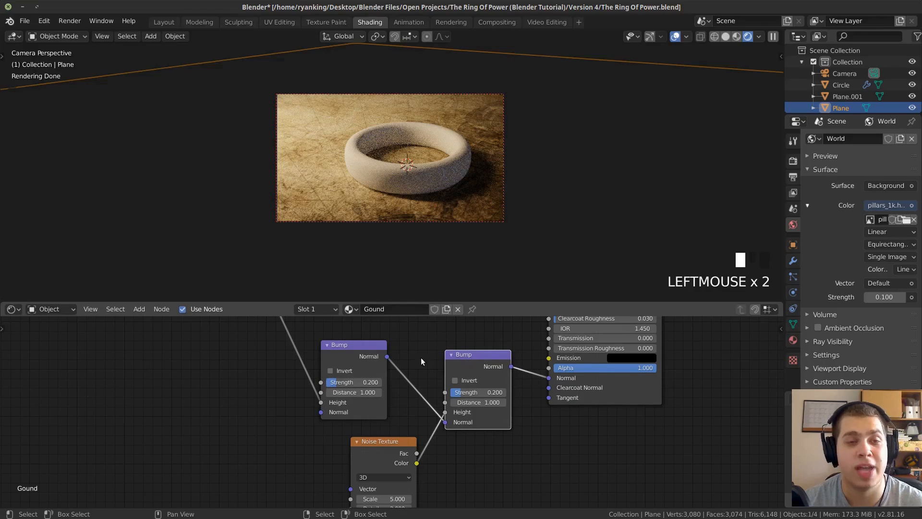
Search the add-ons in the preferences for "NOD", examine Node Wrangler's details and enabled state, and close the preferences.
left_click(48, 22)
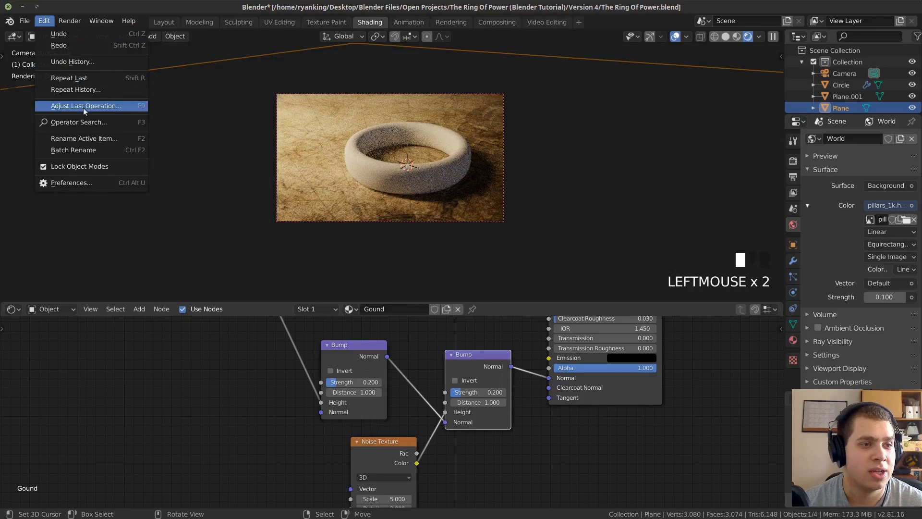
left_click(75, 183)
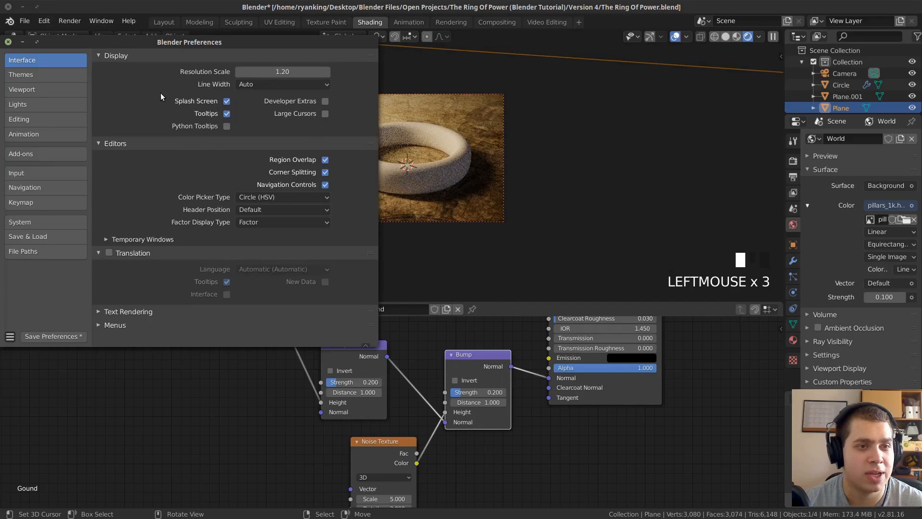
left_click_drag(136, 47, 180, 57)
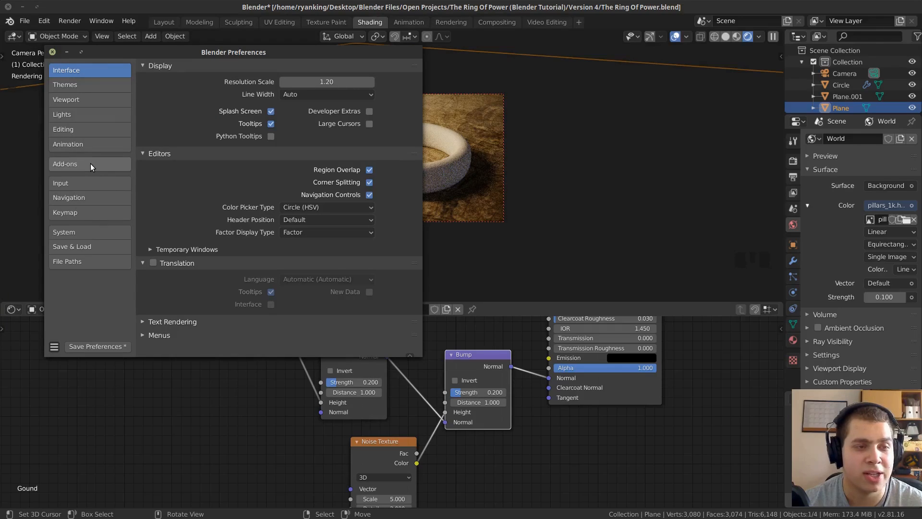
left_click(90, 163)
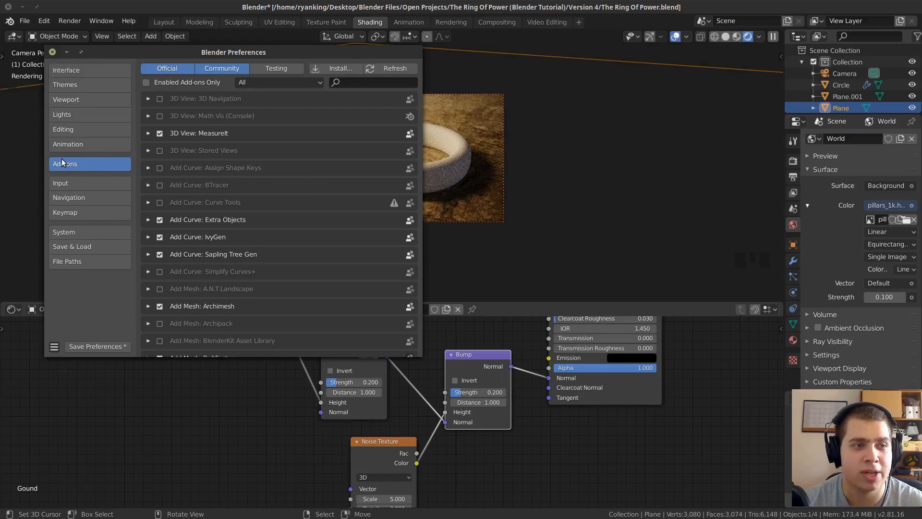
left_click(359, 82)
type("NOD")
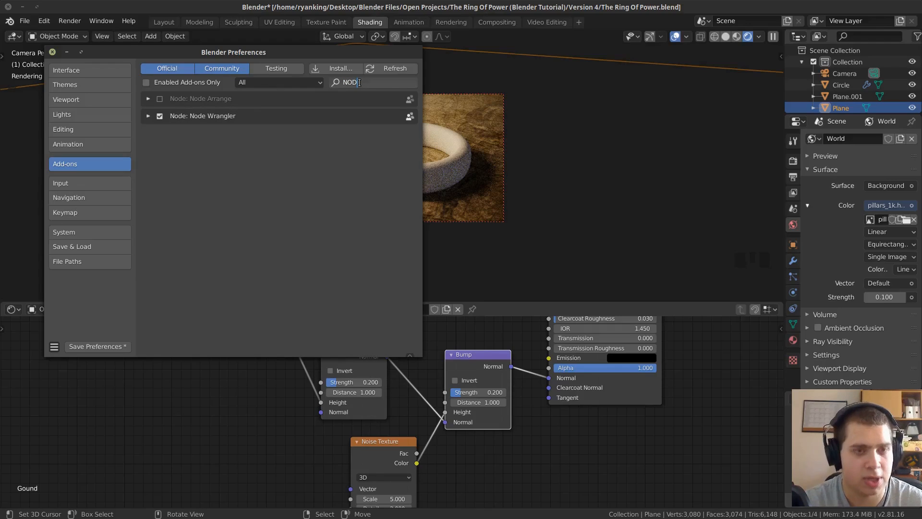
left_click(218, 155)
left_click(148, 116)
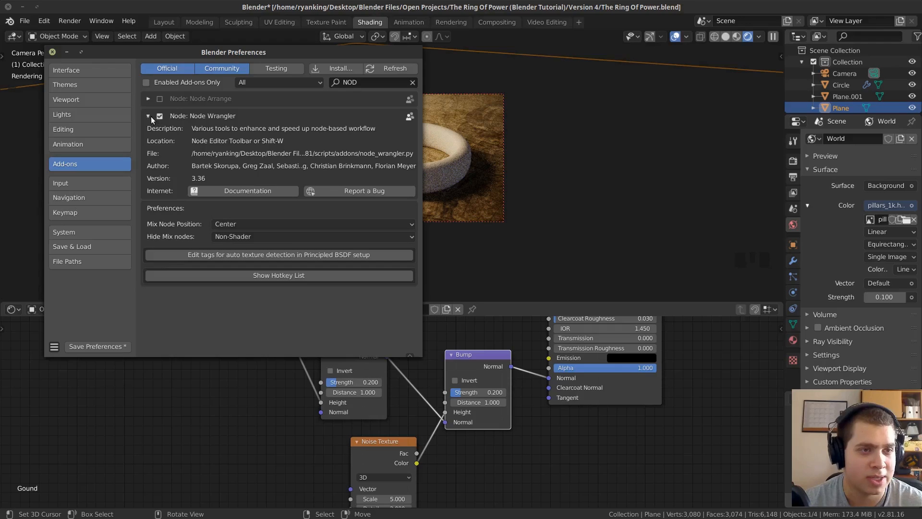
left_click(149, 116)
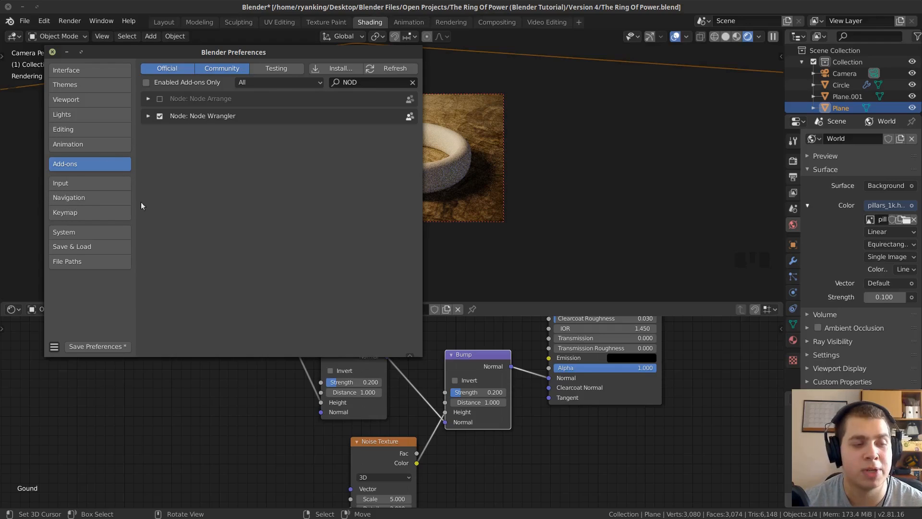
left_click(150, 116)
left_click(153, 116)
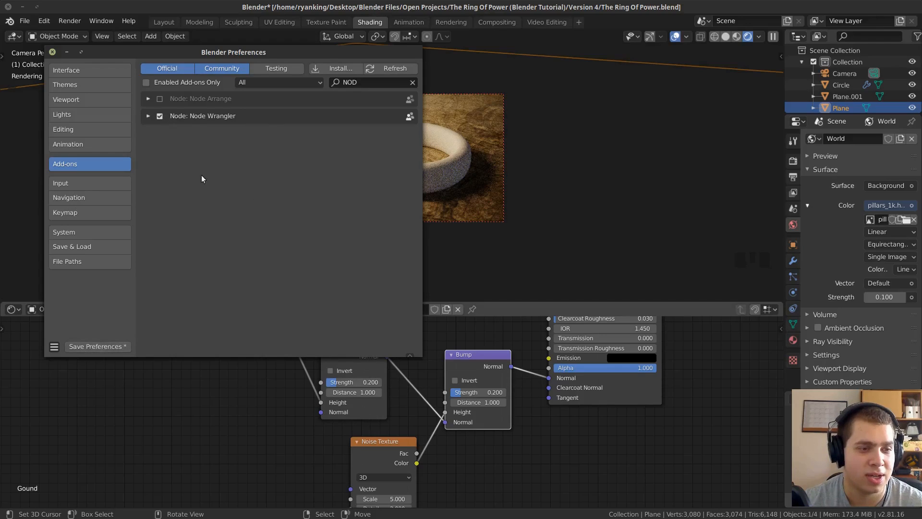
left_click(50, 53)
Preview the second Bump node's output on the ground using Node Wrangler.
scroll(317, 429, "down", 3)
scroll(363, 396, "down", 1)
middle_click_drag(401, 377, 384, 371)
scroll(385, 404, "up", 1)
scroll(385, 370, "up", 2)
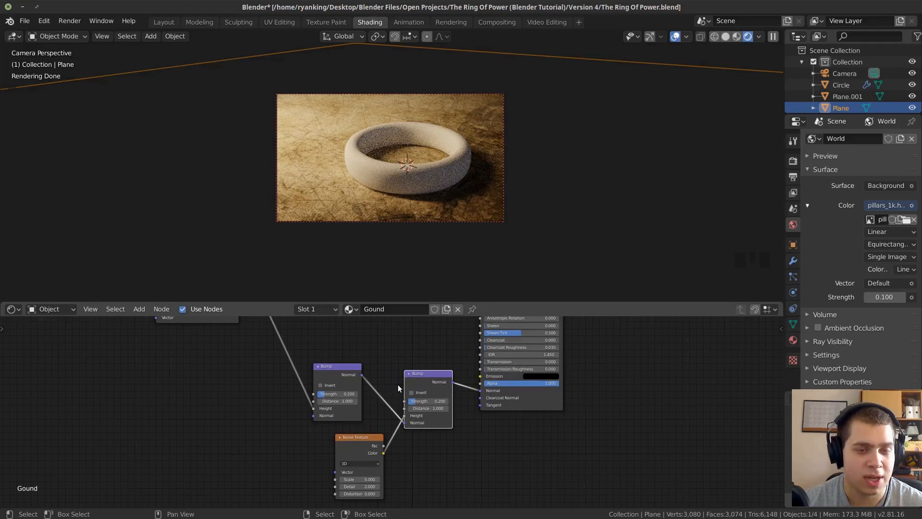
left_click(422, 373, "ctrl+shift")
middle_click_drag(422, 372, 414, 433)
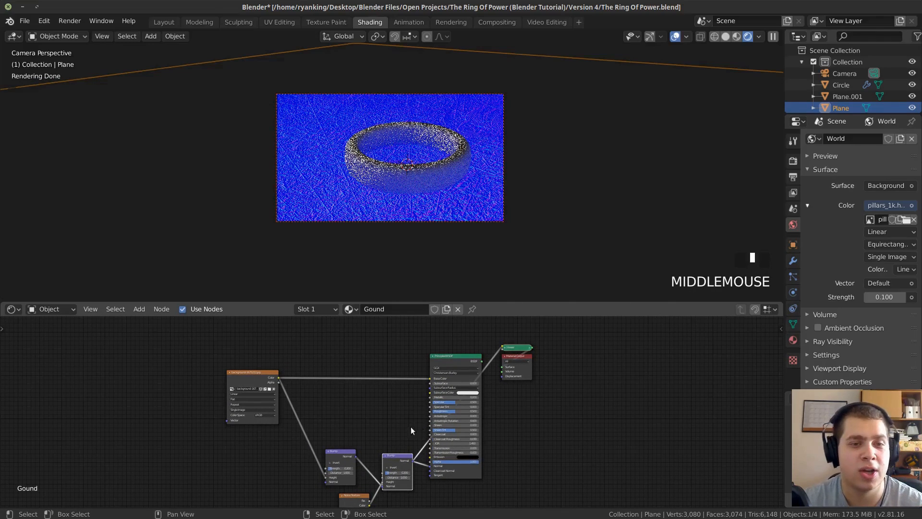
scroll(427, 422, "up", 2)
middle_click_drag(325, 396, 331, 362)
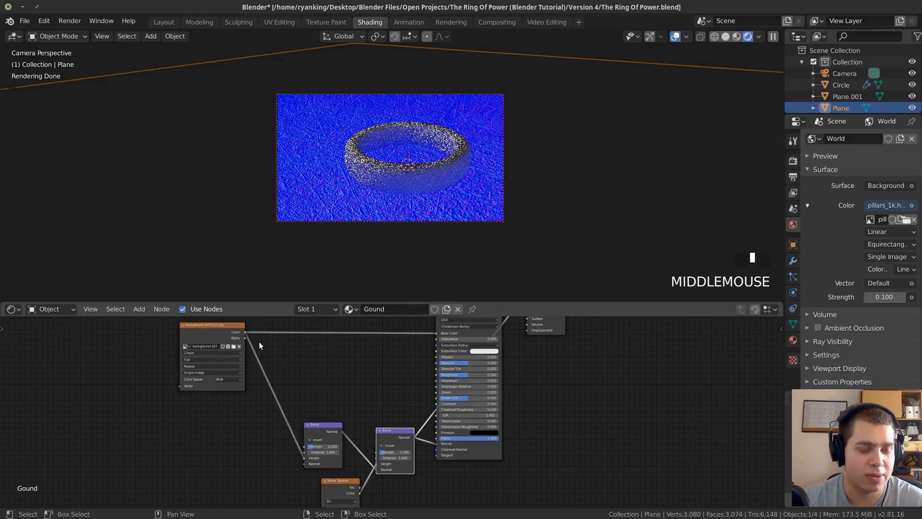
Preview the image texture's output alone, followed by the first Bump node's output.
left_click(222, 335, "ctrl+shift")
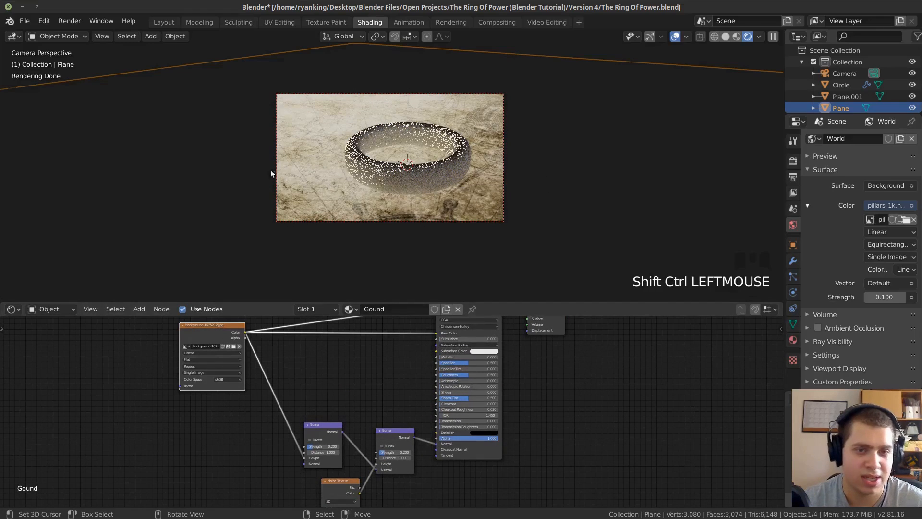
left_click(323, 424, "ctrl+shift")
scroll(346, 365, "down", 2)
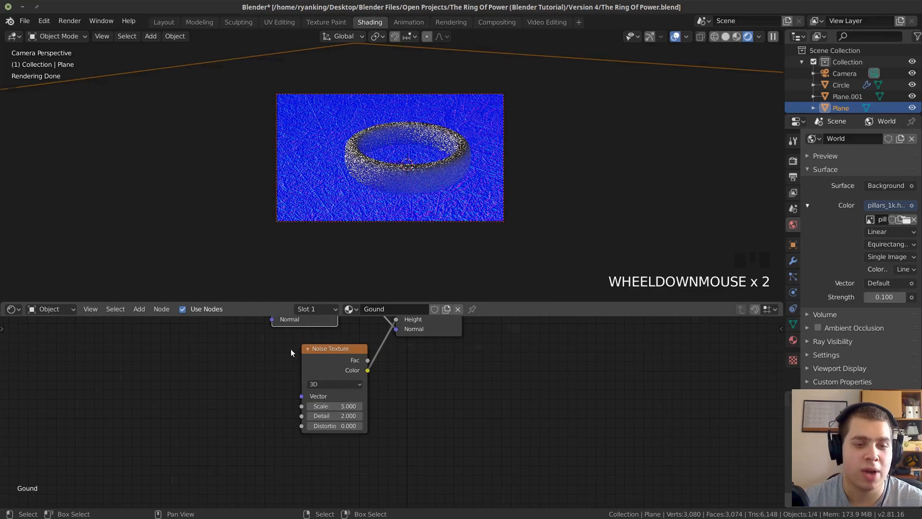
Preview the Noise Texture alone on the ground and set its Scale to 80.
left_click(327, 347, "ctrl+shift")
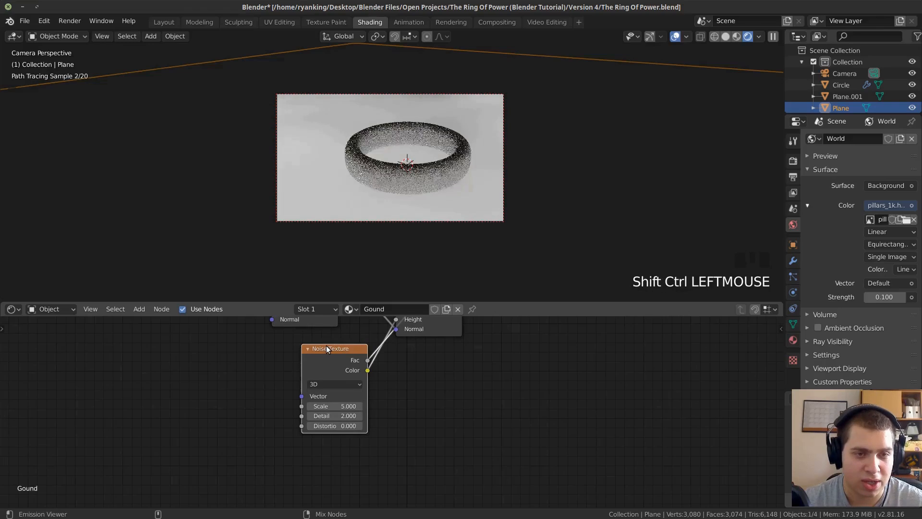
scroll(387, 208, "up", 1)
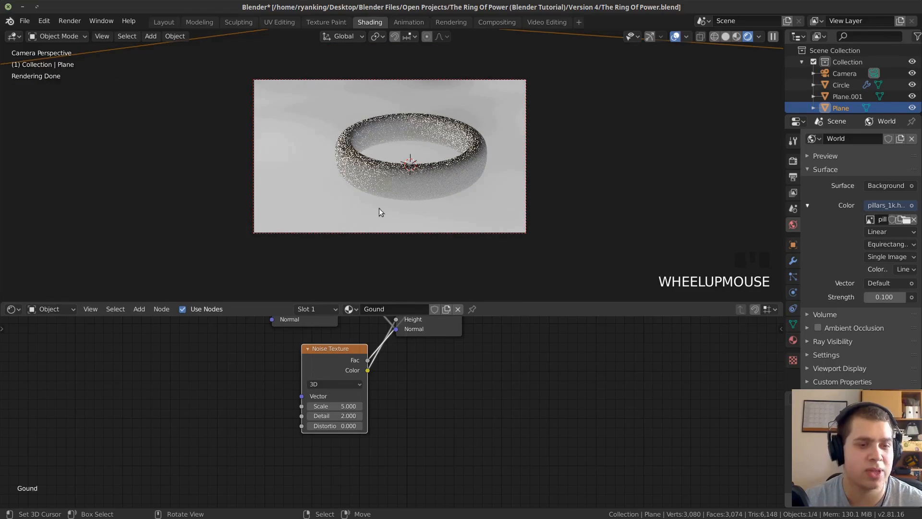
scroll(353, 413, "up", 1)
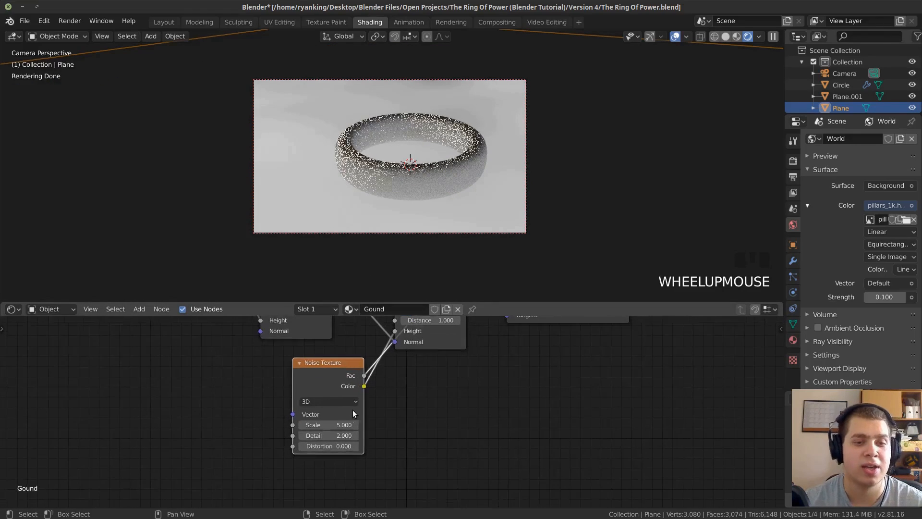
left_click_drag(326, 424, 365, 425)
left_click(326, 425)
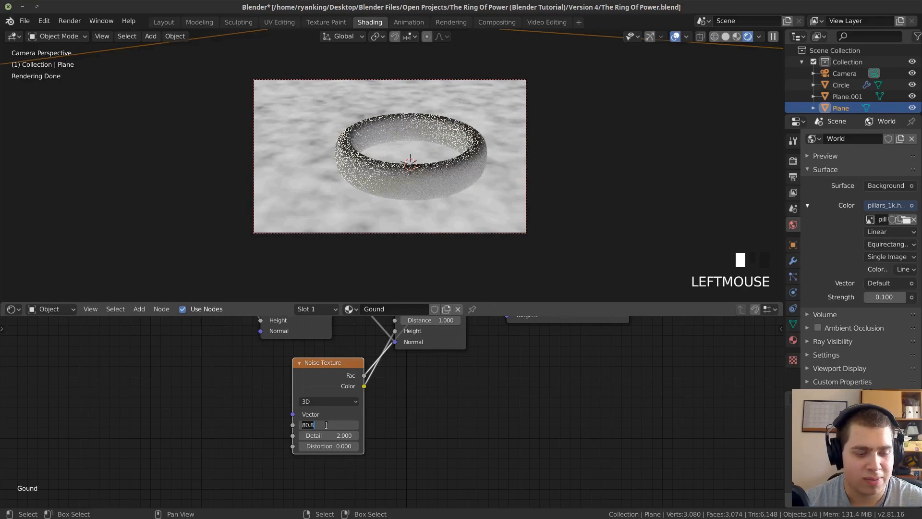
key("Return")
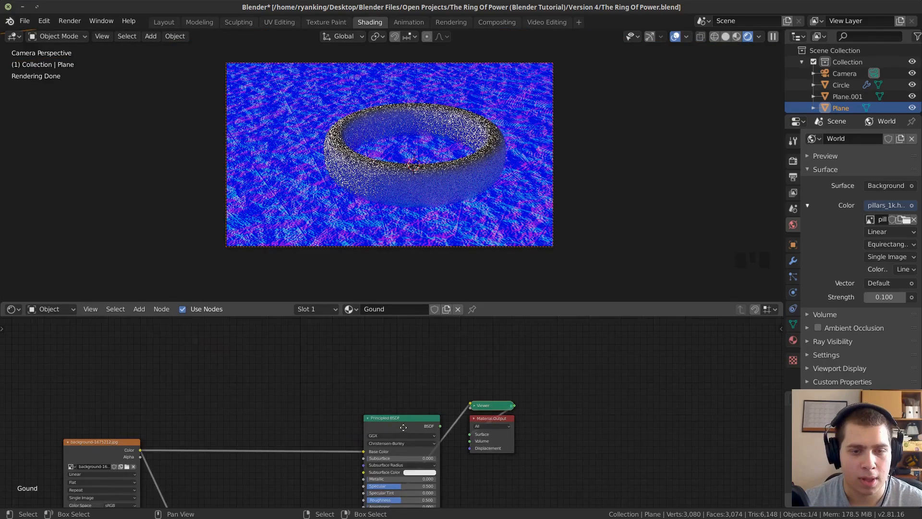
Switch the ground's preview back to the Principled BSDF shader and reselect the ground plane.
middle_click_drag(403, 427, 395, 402)
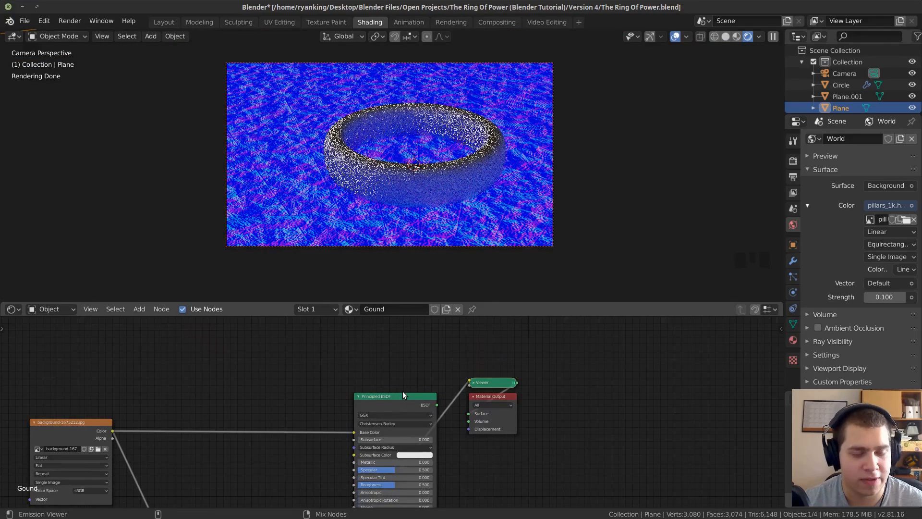
double_click(396, 392, "ctrl+shift")
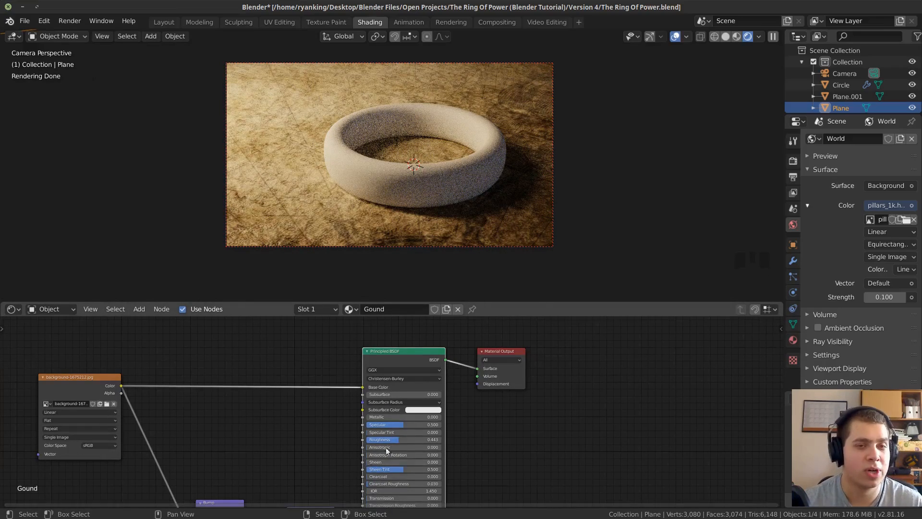
right_click(535, 115)
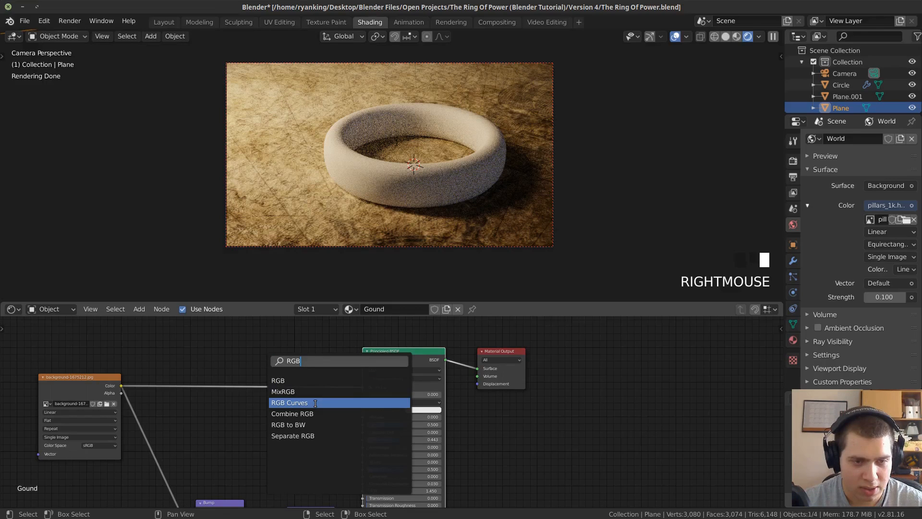
Insert an RGB Curves node between the background image texture's Color and the Principled BSDF's Base Color.
left_click(344, 403)
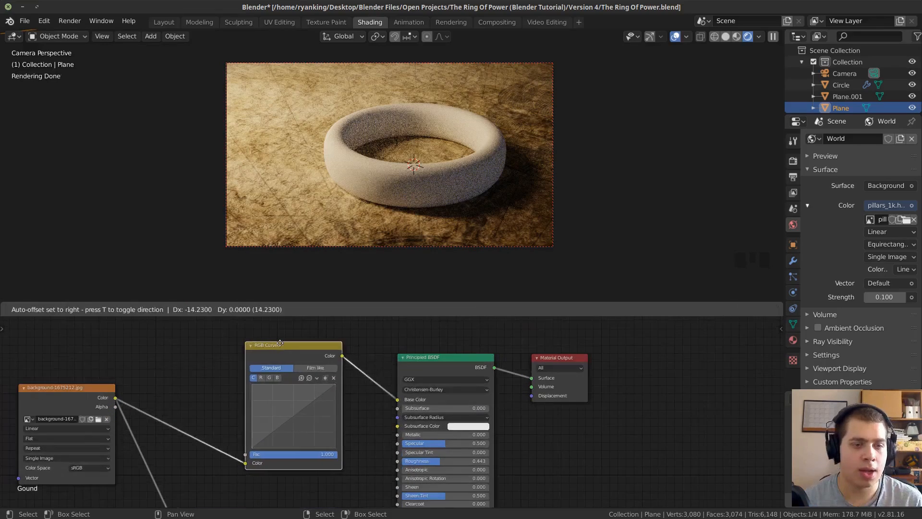
left_click(354, 409)
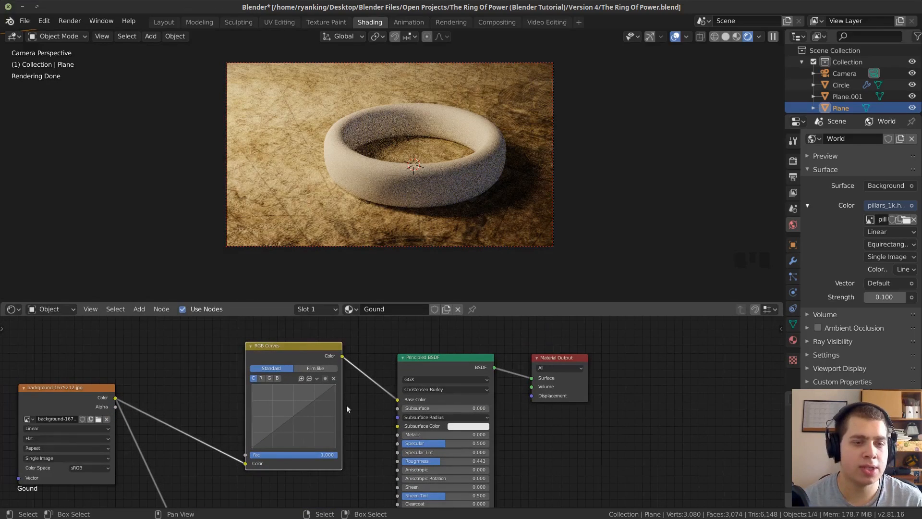
scroll(272, 422, "up", 3)
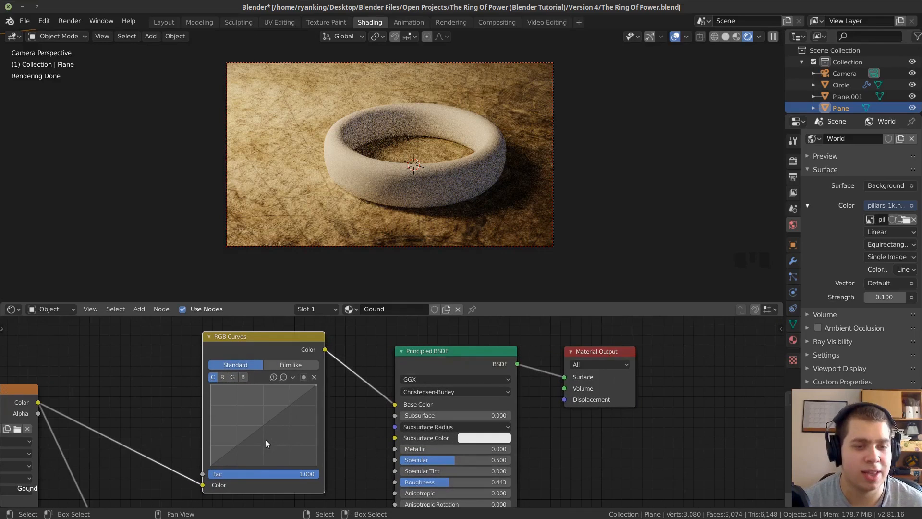
Darken the ground by bending the RGB curve down at about X 0.58, Y 0.40, and set its Roughness to about 0.6.
middle_click_drag(224, 412, 231, 400)
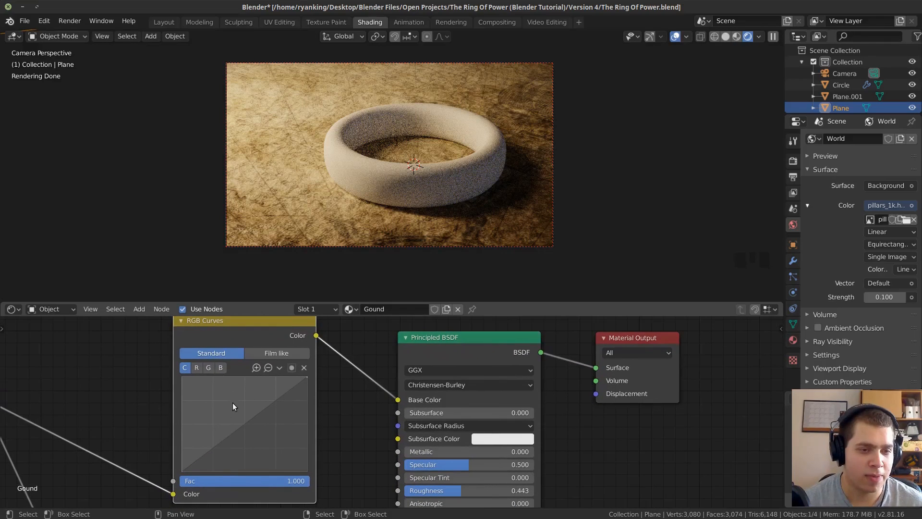
left_click_drag(243, 425, 246, 429)
mouse_move(251, 432)
left_mouse_down()
mouse_move(289, 455)
mouse_move(252, 429)
left_mouse_up()
left_click(265, 447)
left_click(251, 428)
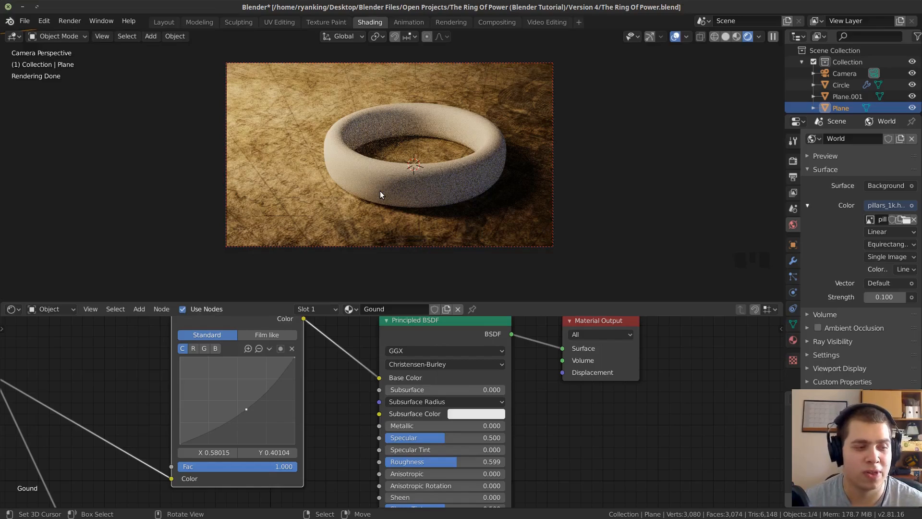
Rename the ring's material to "Ring" and save the file.
right_click(449, 171)
left_click(398, 310)
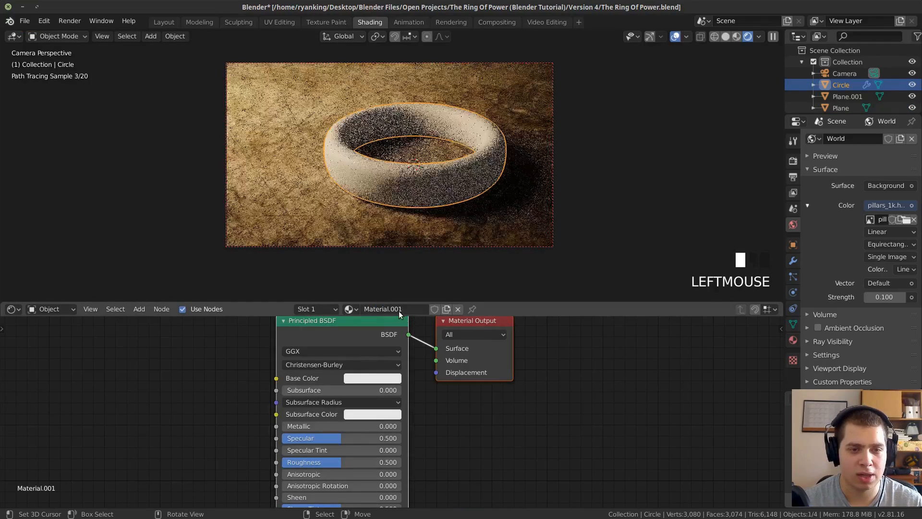
double_click(398, 310)
type("rING")
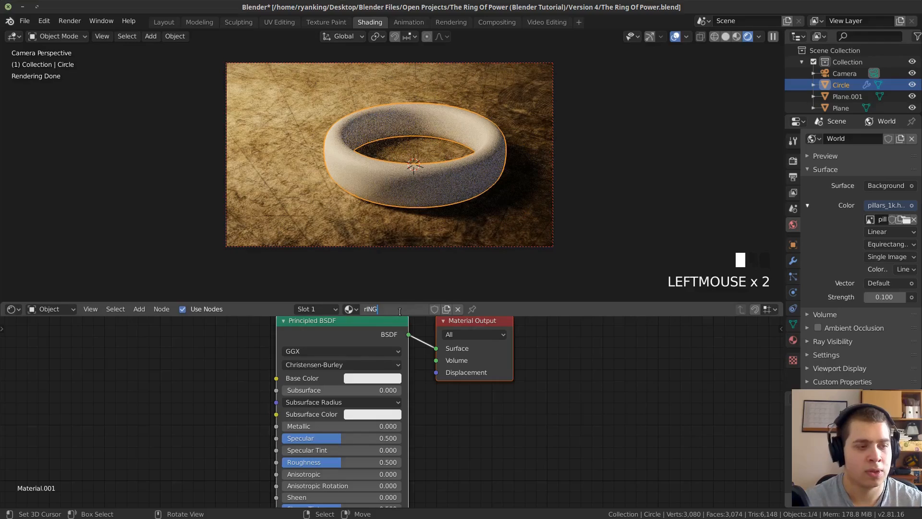
key("BackSpace")
key("BackSpace")
key("BackSpace")
type("Ring")
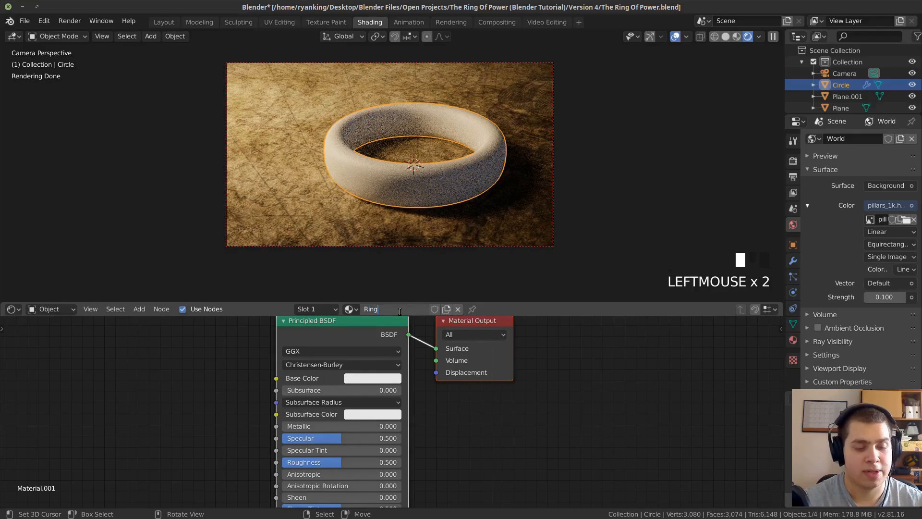
key("Return")
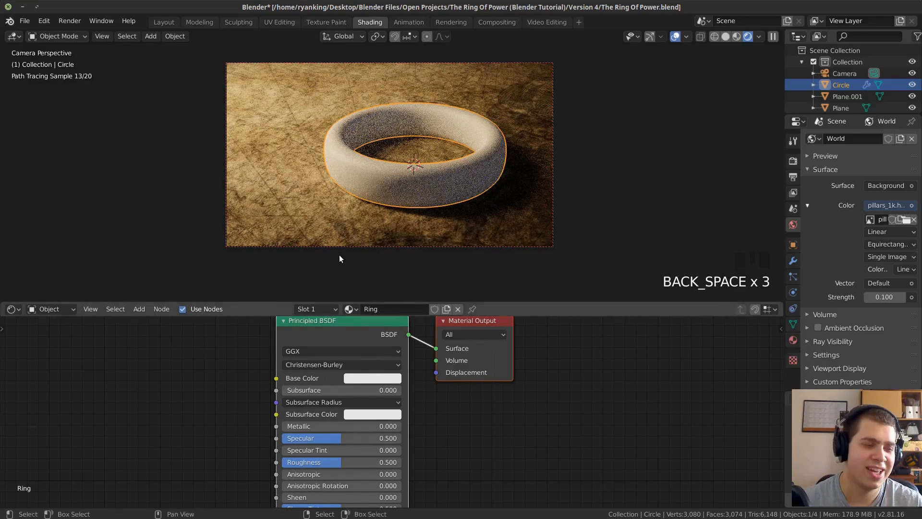
middle_click_drag(359, 386, 424, 439)
key("ctrl+s")
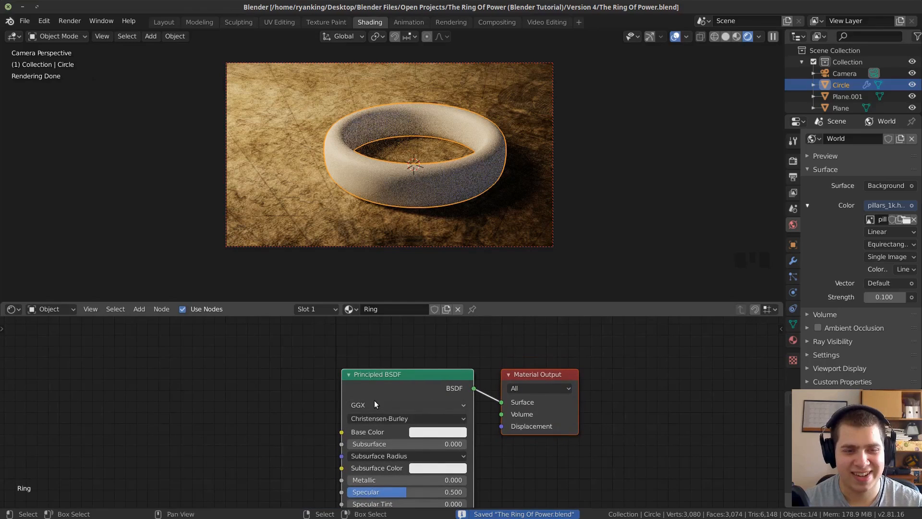
Set the ring material's Metallic to 1.0 and Roughness to 0.2.
scroll(374, 400, "down", 3)
middle_click_drag(374, 399, 406, 332)
scroll(392, 355, "up", 5)
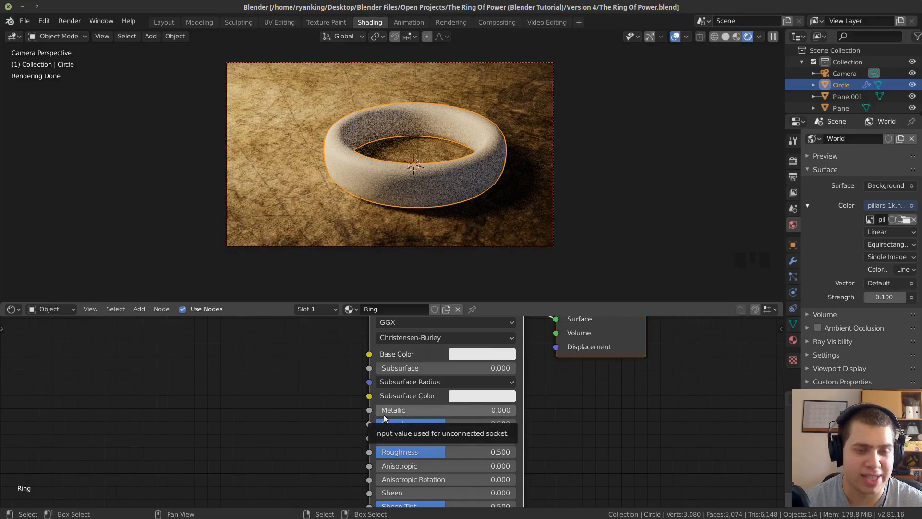
left_click_drag(385, 412, 465, 436)
middle_click_drag(465, 436, 480, 400)
left_click(454, 415)
type("0.2")
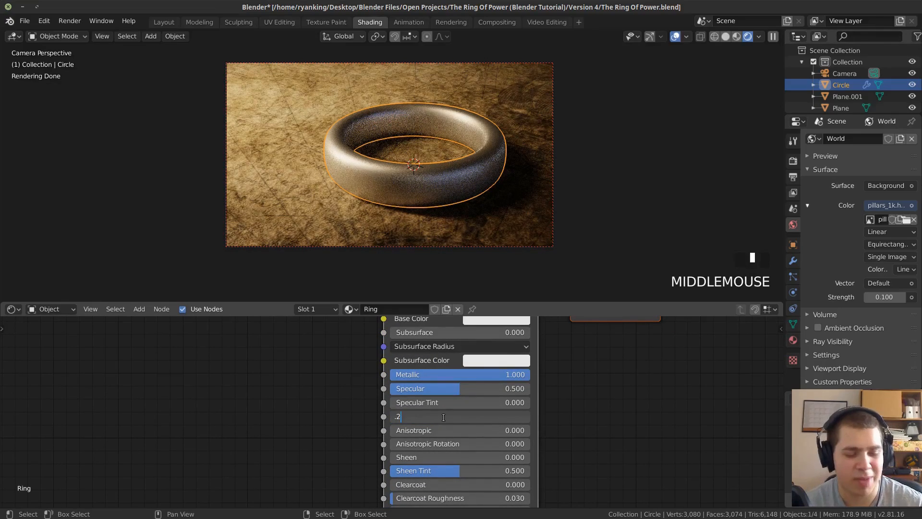
key("Return")
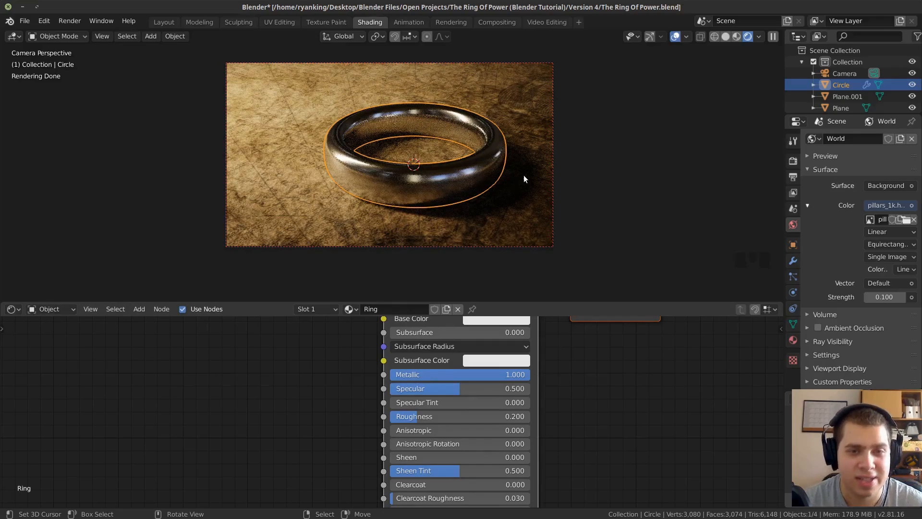
Inspect the ring's metallic reflections up close, deselect everything in the scene, and save the file.
scroll(453, 163, "up", 3)
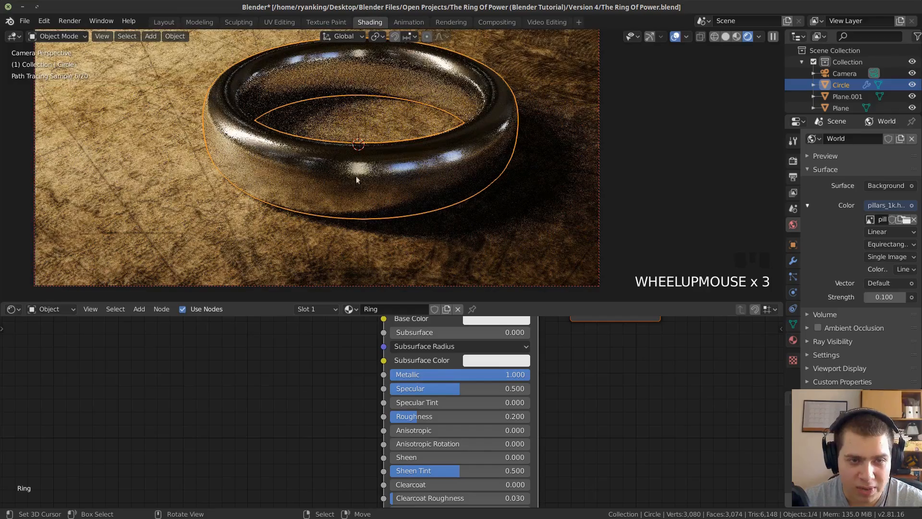
scroll(364, 176, "up", 1)
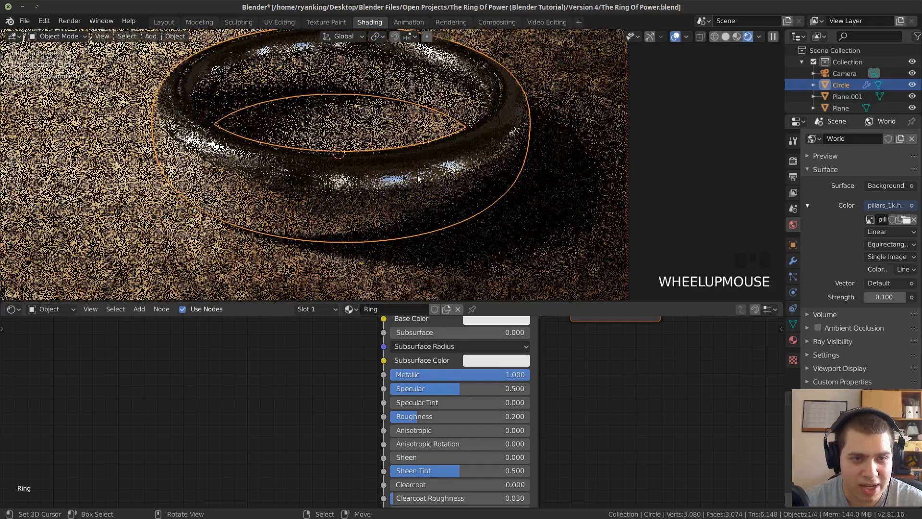
middle_click_drag(442, 121, 446, 150, "shift")
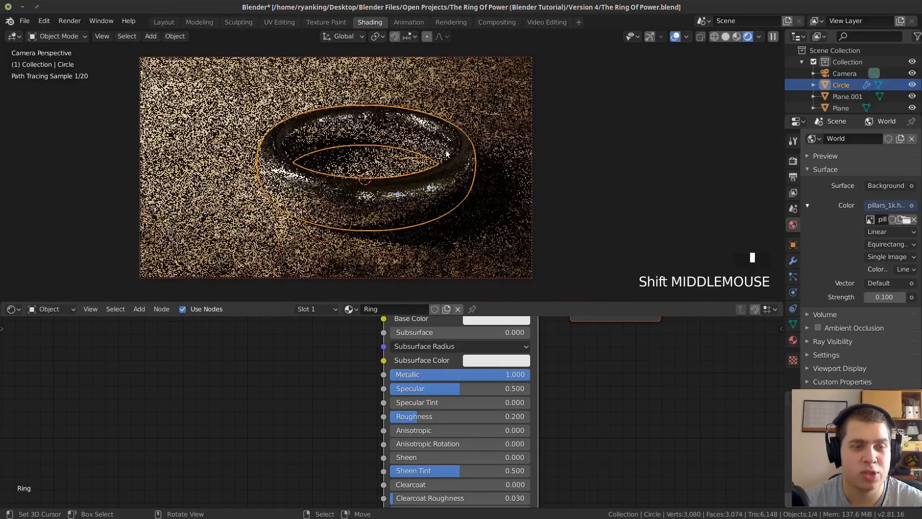
key("alt+a")
key("ctrl+s")
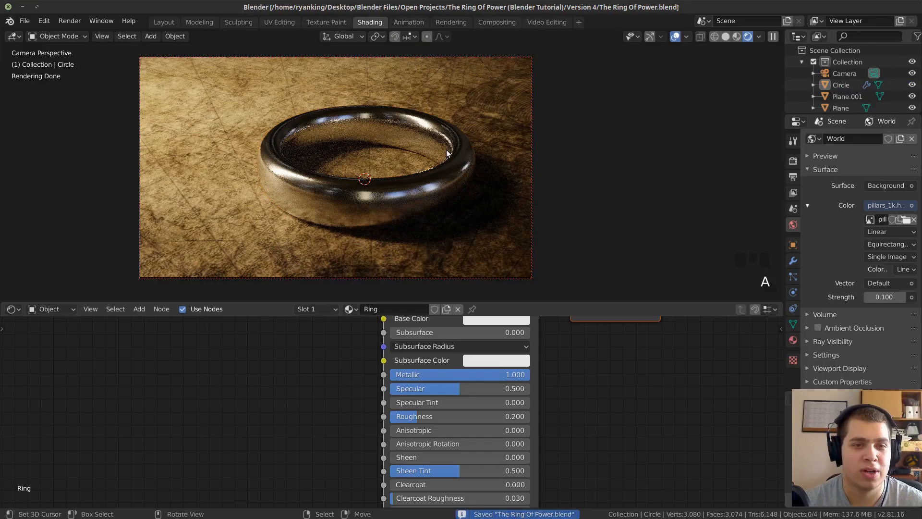
Change the ring material's Base Color to a pale golden yellow.
scroll(446, 148, "down", 1)
scroll(451, 388, "down", 1)
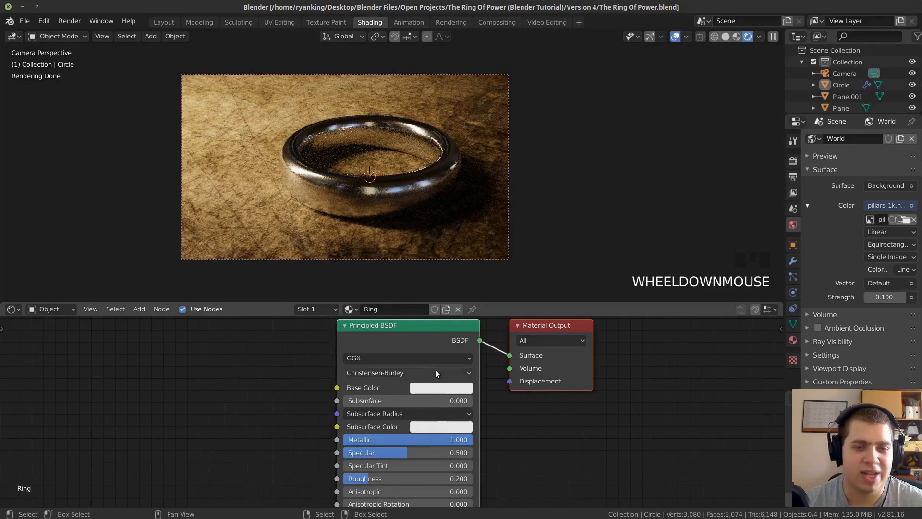
key("alt+a")
left_click(424, 386)
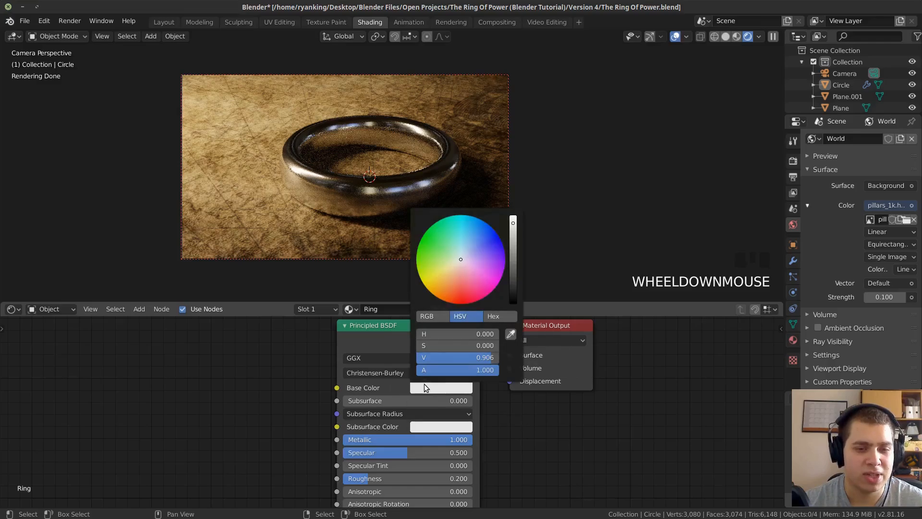
left_click(451, 268)
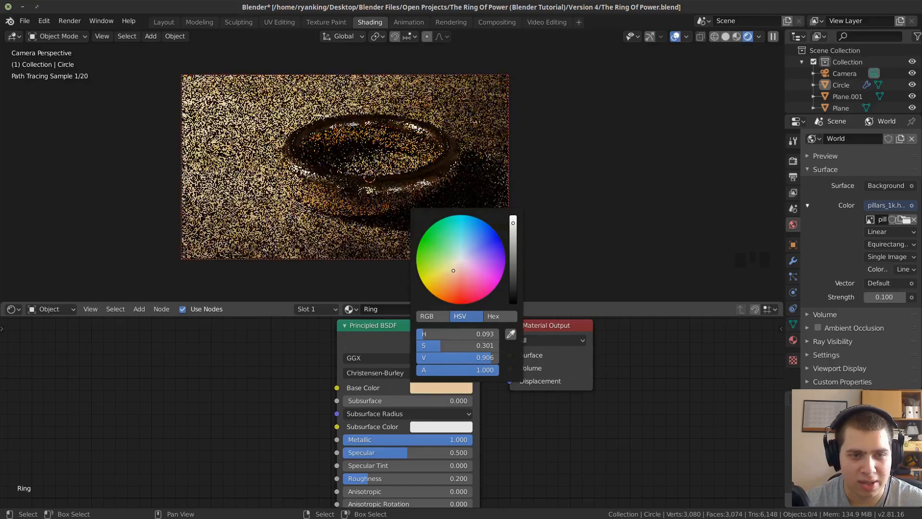
scroll(283, 357, "down", 2)
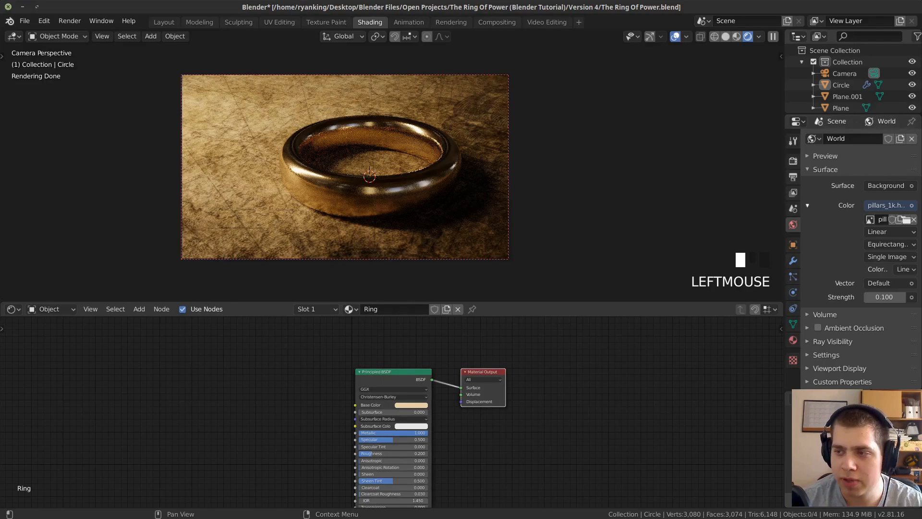
Bring the image "Elvish Writing-The Ring Of Power.jpg" into the Ring material as an image texture node beside the Principled BSDF.
left_click_drag(921, 211, 207, 394)
middle_click_drag(300, 405, 327, 390)
scroll(408, 370, "down", 3)
scroll(413, 368, "up", 2)
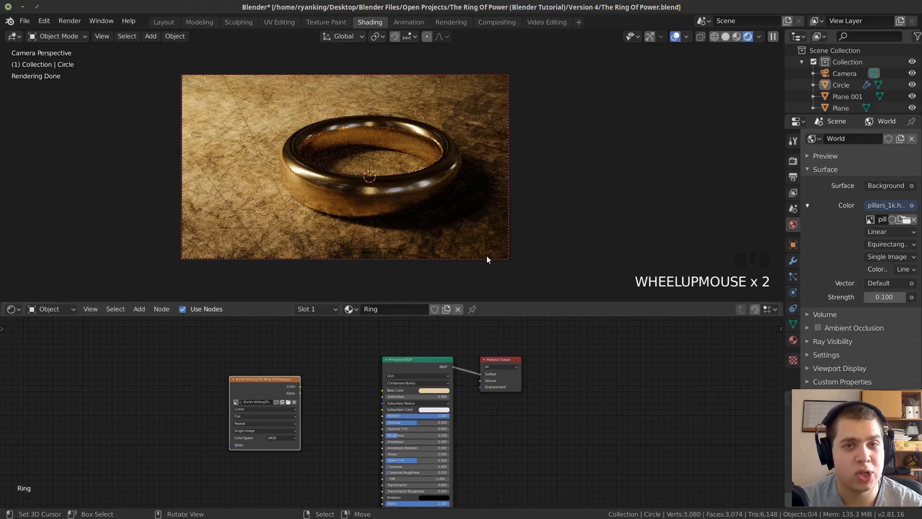
Insert a Mix Shader node between the Principled BSDF and the Material Output.
scroll(451, 403, "up", 3)
scroll(441, 379, "down", 1)
middle_click_drag(434, 362, 404, 363)
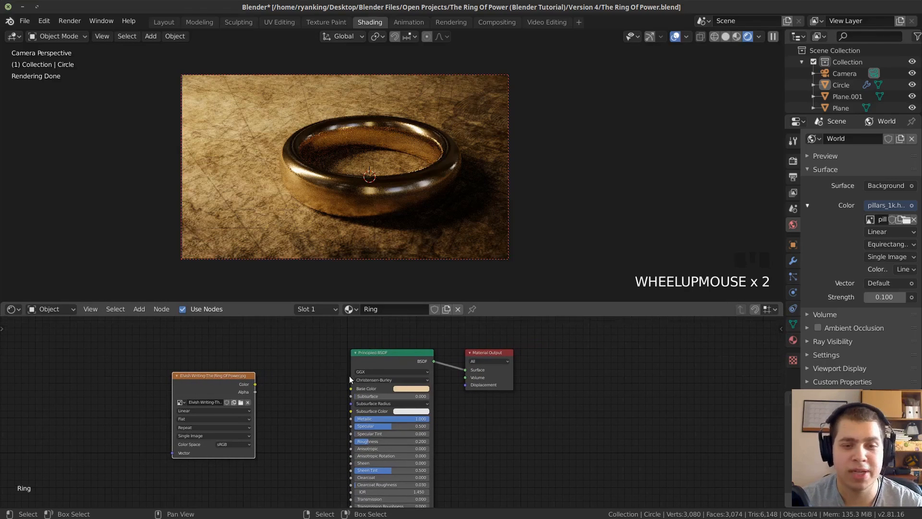
key("shift+a")
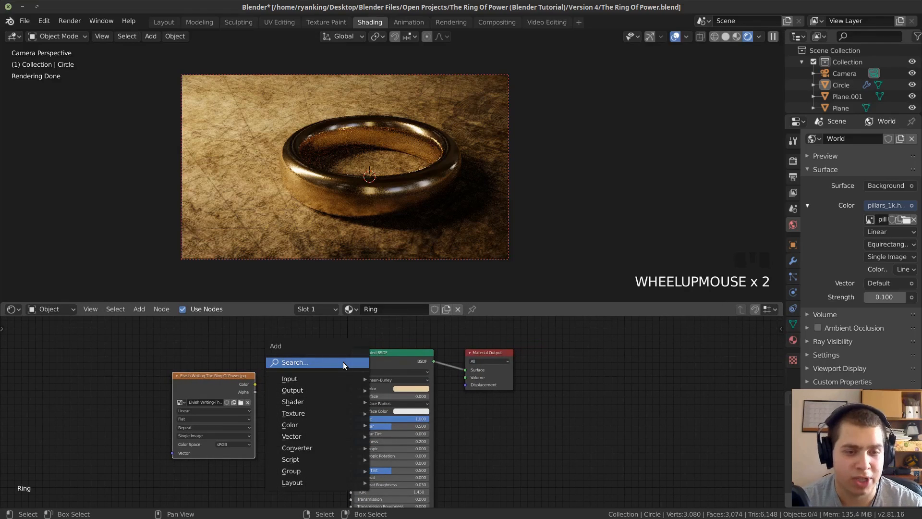
left_click(343, 361)
type("mix")
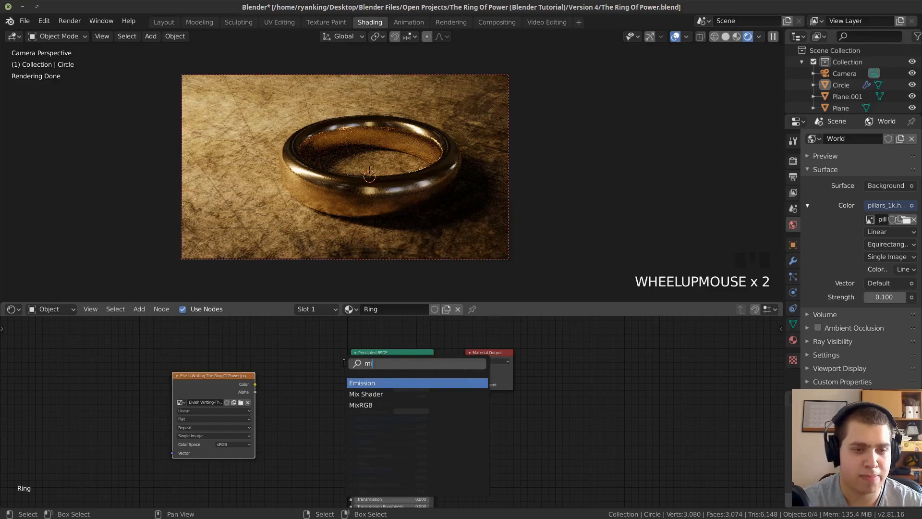
key("Down")
key("Return")
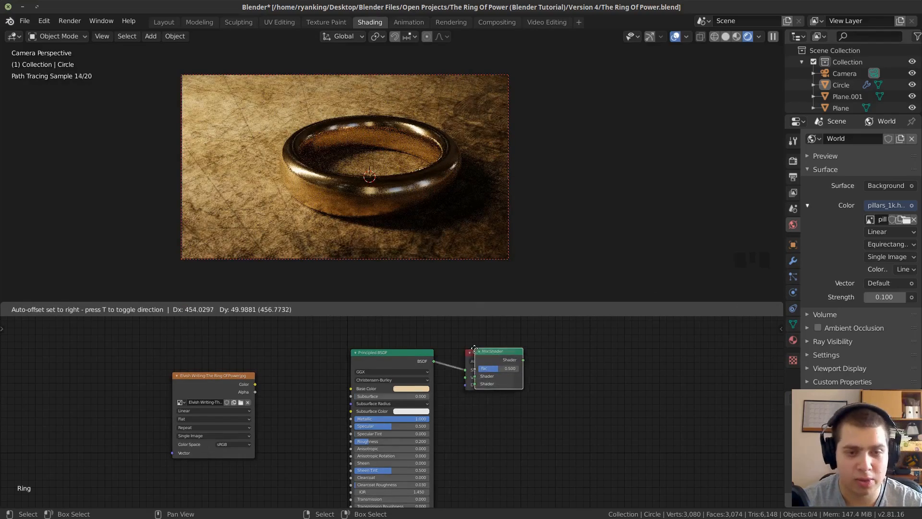
left_click(457, 356)
Move the Principled BSDF node up to free space beneath it for another shader.
left_click_drag(391, 368, 377, 318)
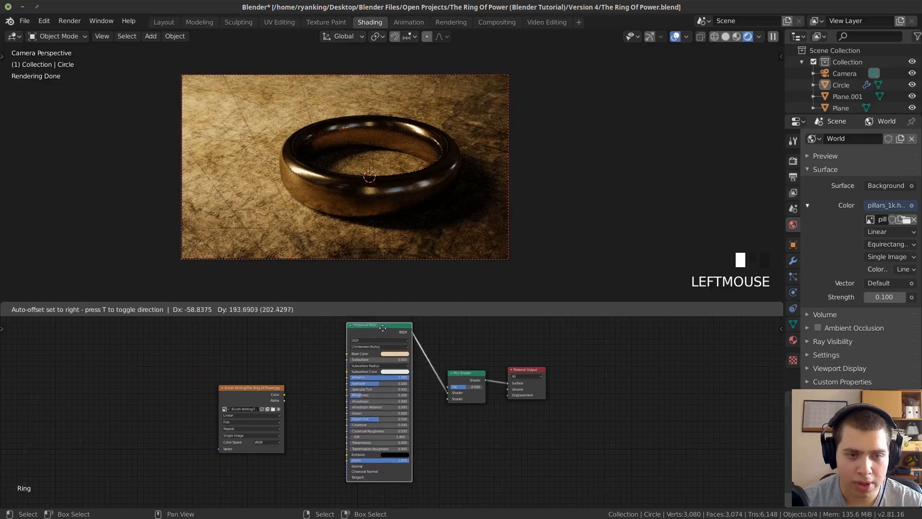
scroll(411, 473, "down", 2)
middle_click_drag(414, 479, 421, 452)
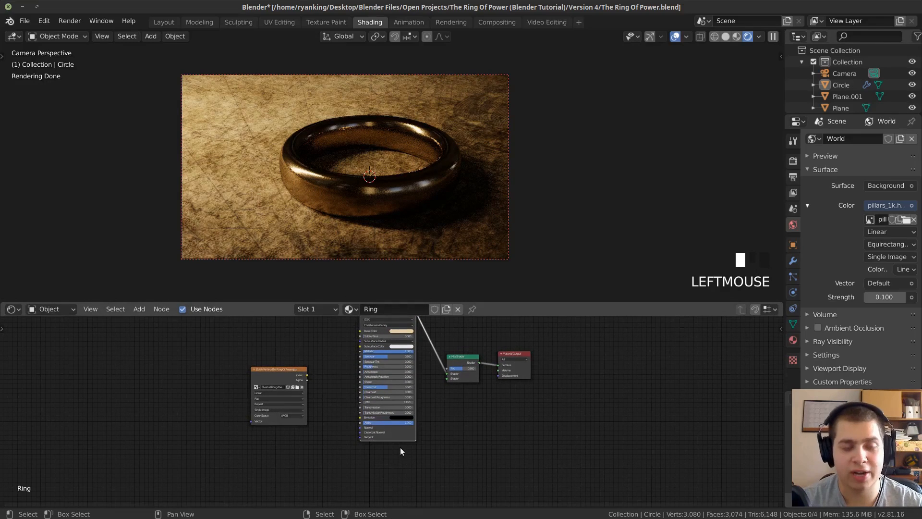
Add an Emission shader node to the ring material beneath the Principled BSDF.
key("shift+a")
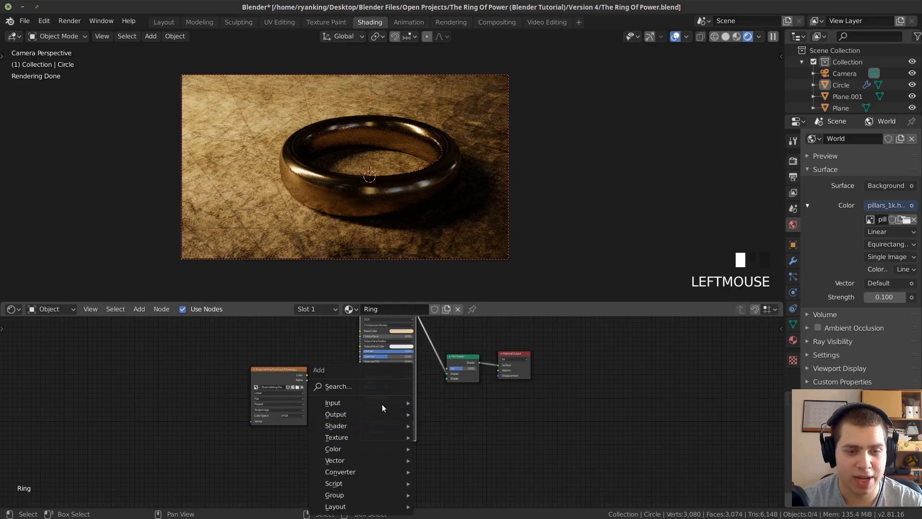
left_click(374, 386)
type("em")
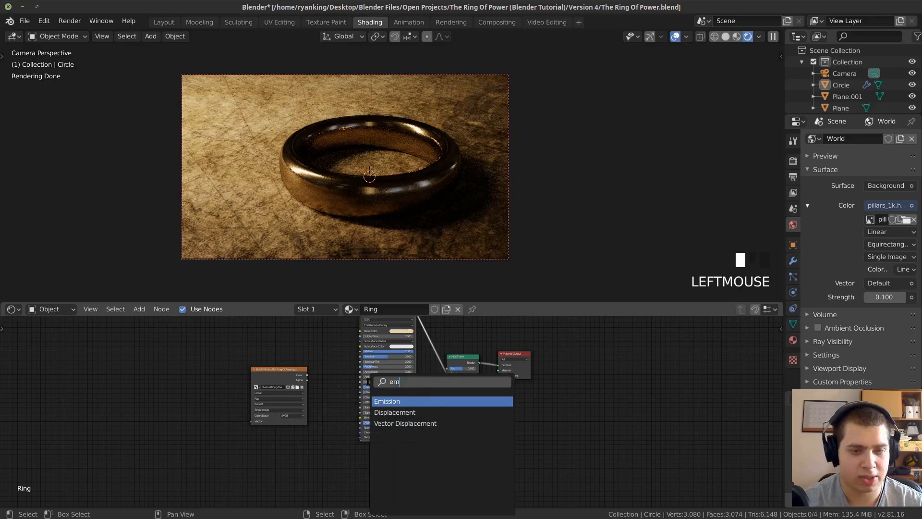
key("Return")
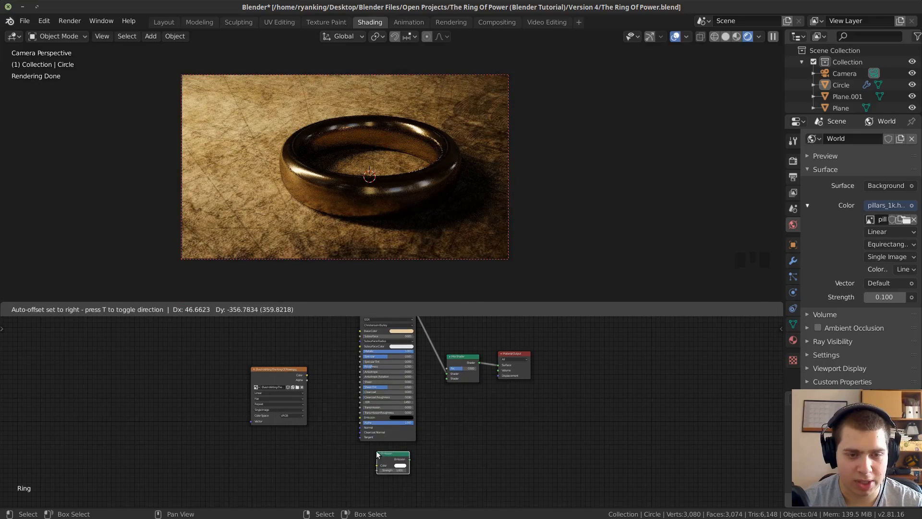
left_click(373, 455)
Connect the Emission output to the second Shader input of the Mix Shader.
scroll(423, 464, "up", 2)
middle_click_drag(442, 467, 417, 472)
left_click_drag(387, 473, 430, 377)
scroll(240, 450, "up", 3)
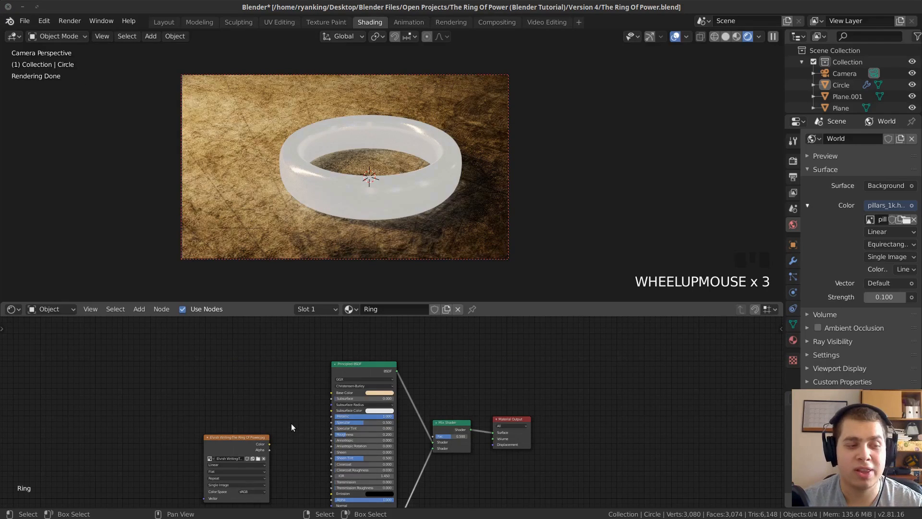
Link the Color output of the Elvish writing image texture to the Mix Shader's Fac input.
scroll(279, 388, "down", 1)
mouse_move(279, 388)
middle_mouse_down()
mouse_move(290, 385)
mouse_move(281, 374)
middle_mouse_up()
scroll(331, 374, "up", 2)
left_click_drag(250, 441, 434, 448)
scroll(307, 349, "up", 1)
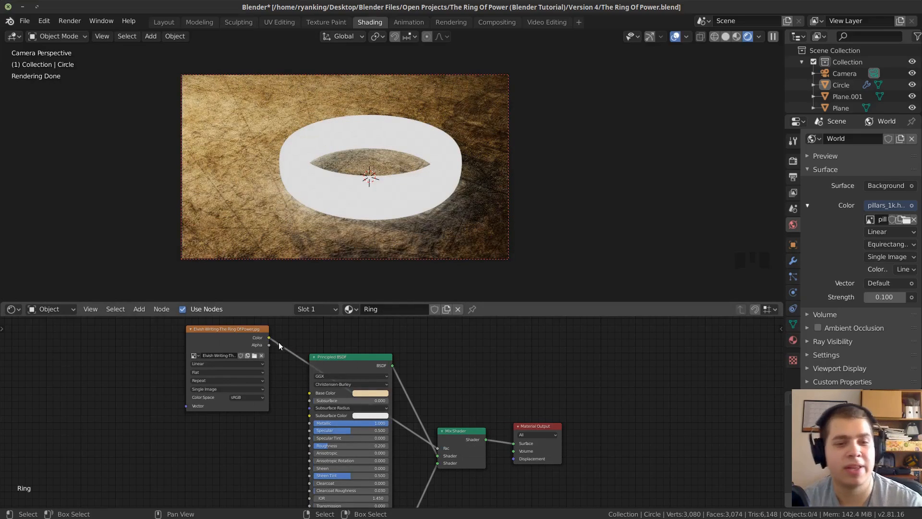
Move the Elvish writing image texture node into the free space above the Principled BSDF.
left_click_drag(337, 369, 321, 299)
scroll(338, 365, "down", 4)
scroll(269, 372, "up", 3)
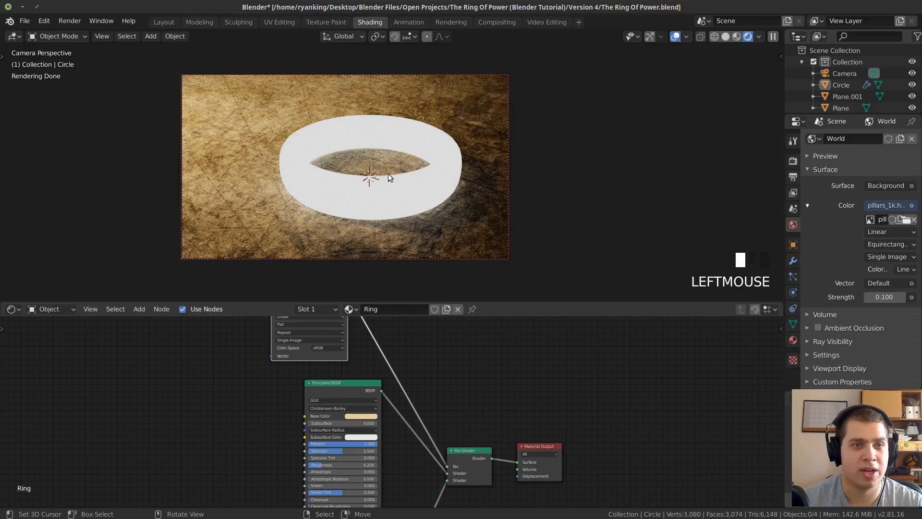
Select the ring in the UV Editing workspace and apply its Mirror modifier.
right_click(671, 286)
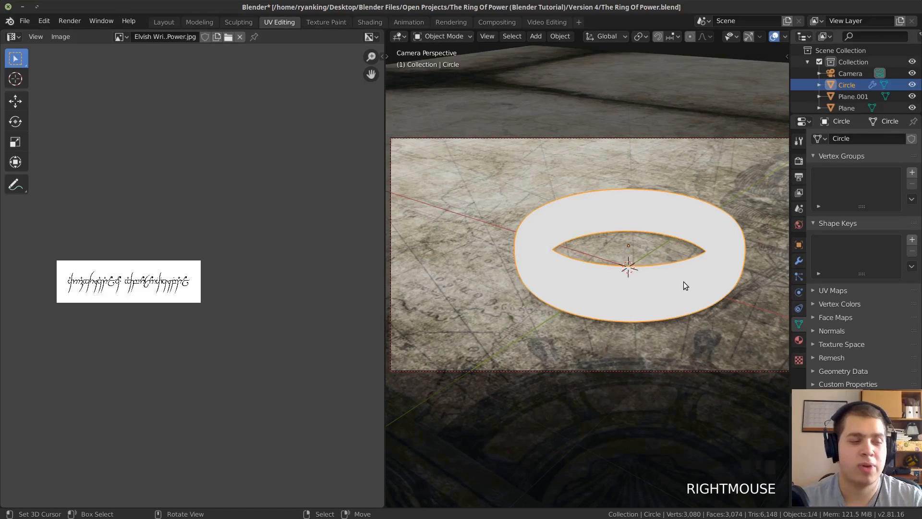
left_click(799, 263)
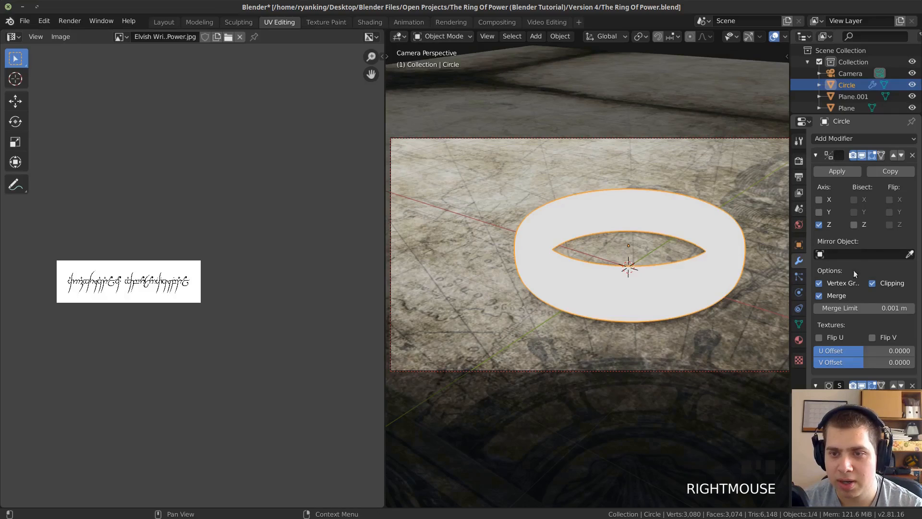
left_click(823, 171)
Inspect the ring's complete mesh in Edit Mode and the Elvish writing image in the UV editor.
key("Tab")
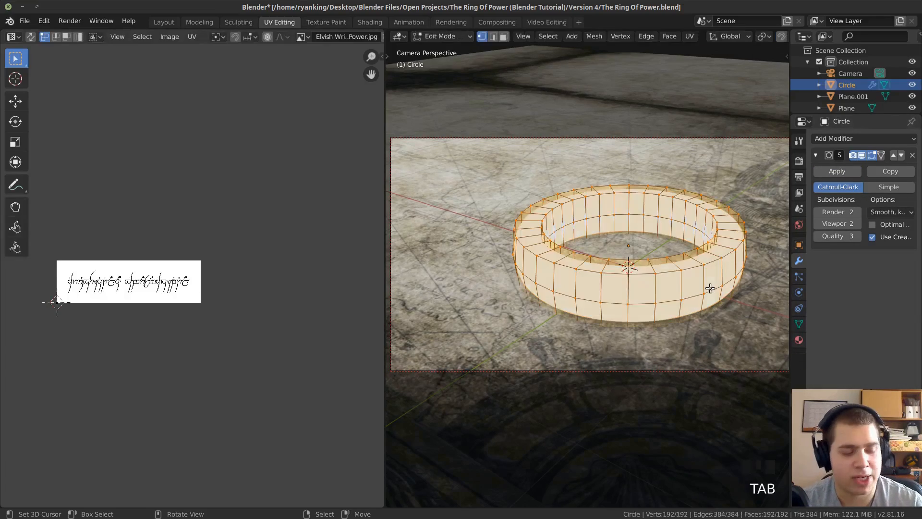
key("a")
key("a")
key("a")
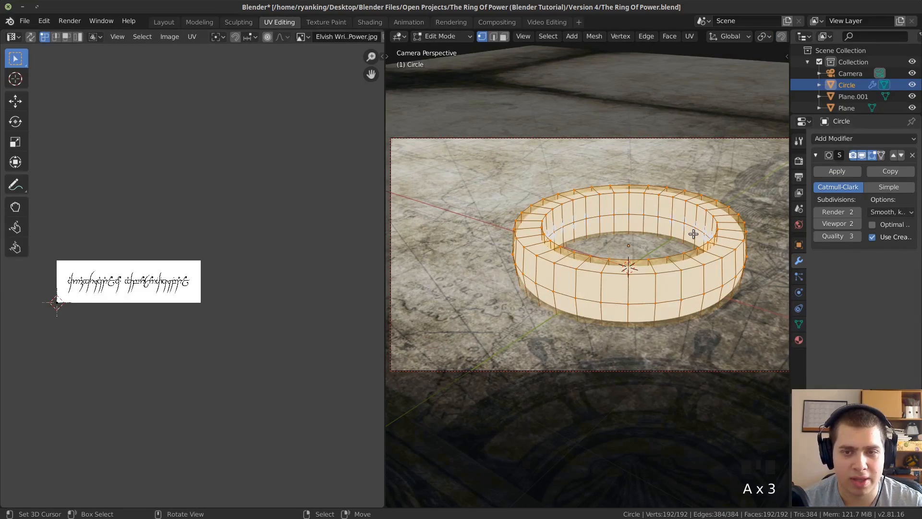
key("Tab")
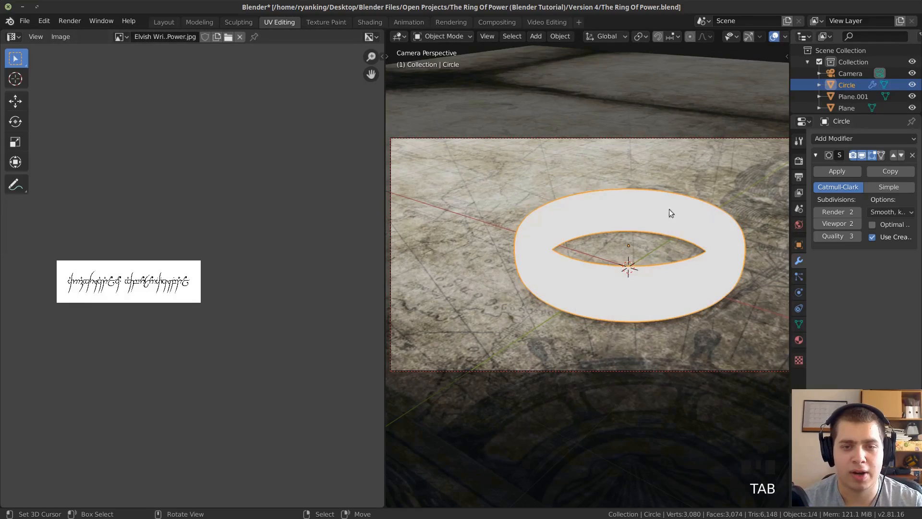
scroll(685, 210, "down", 1)
scroll(277, 319, "down", 4)
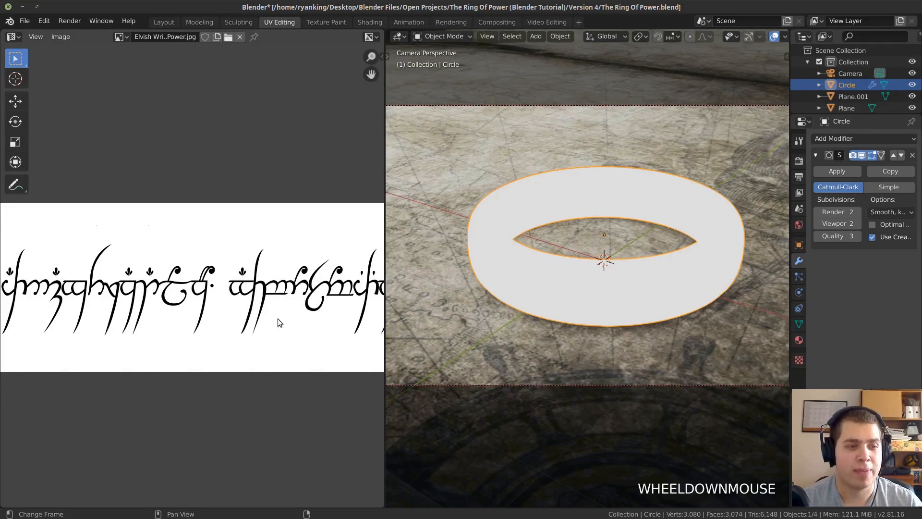
scroll(593, 296, "up", 3)
scroll(275, 316, "down", 2)
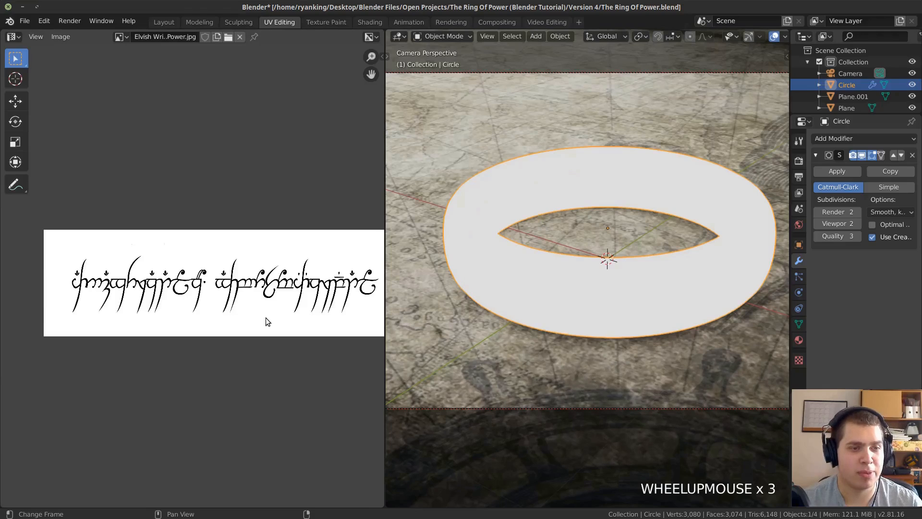
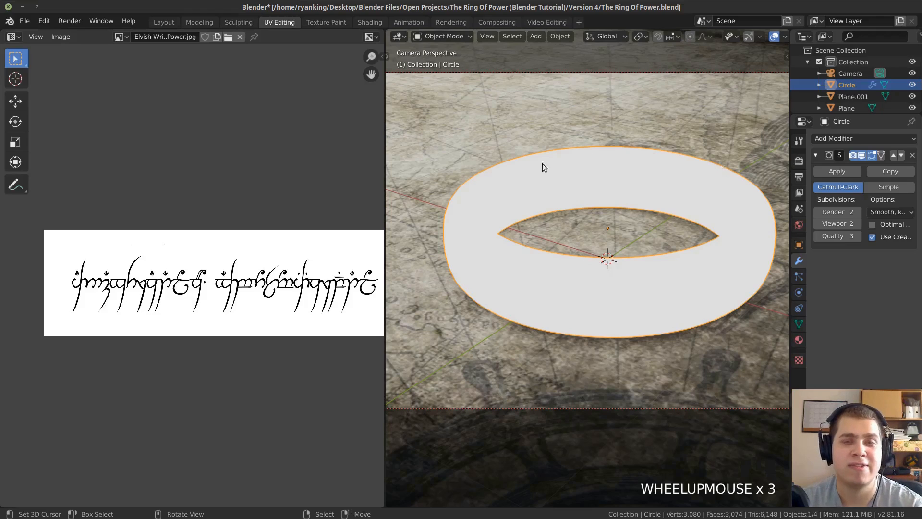
Mark the crosswise edge loop around the ring's cross-section at its front as a UV seam.
scroll(256, 250, "up", 1)
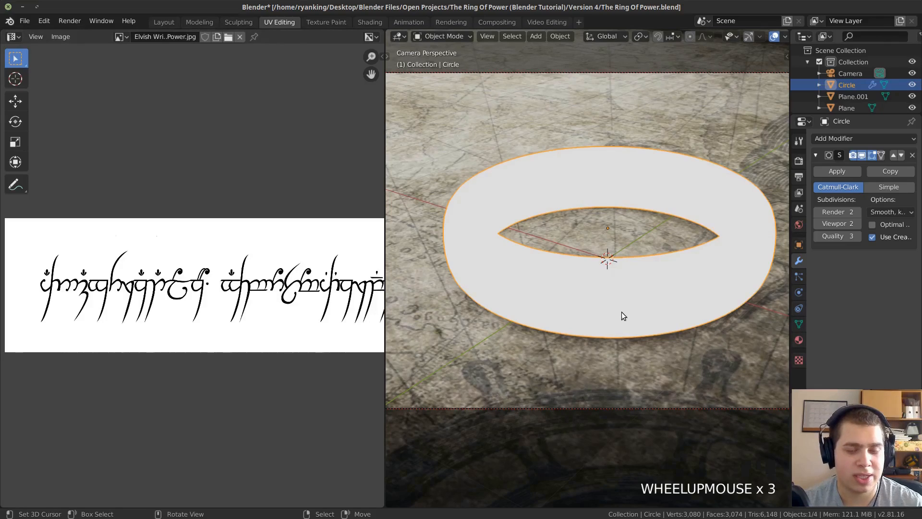
key("Tab")
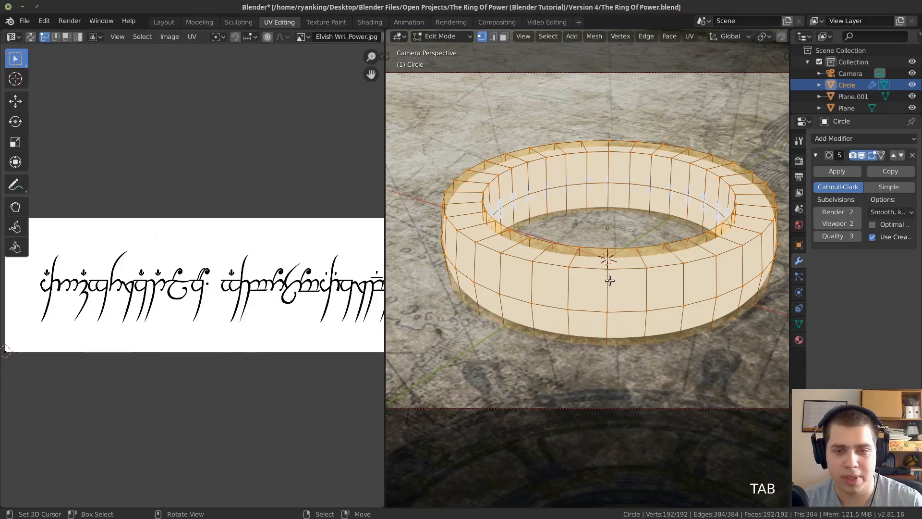
key("a")
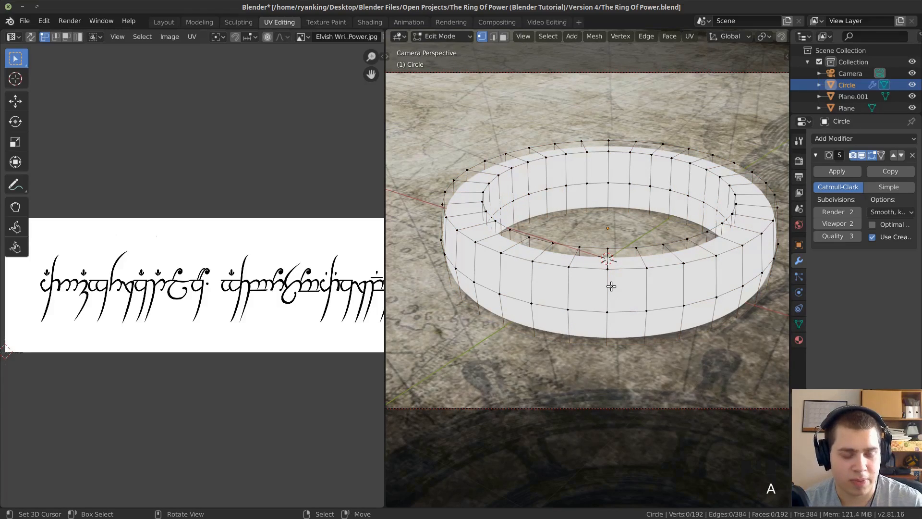
right_click(616, 267, "alt")
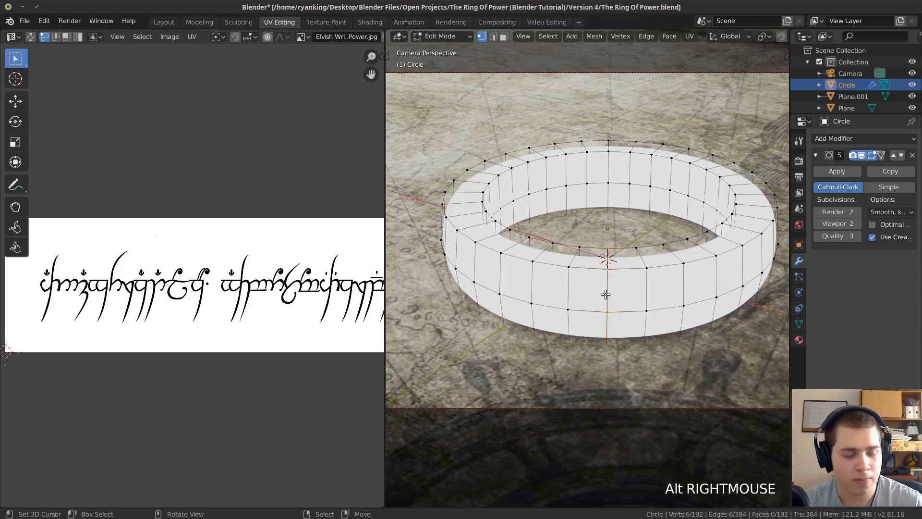
key("ctrl+e")
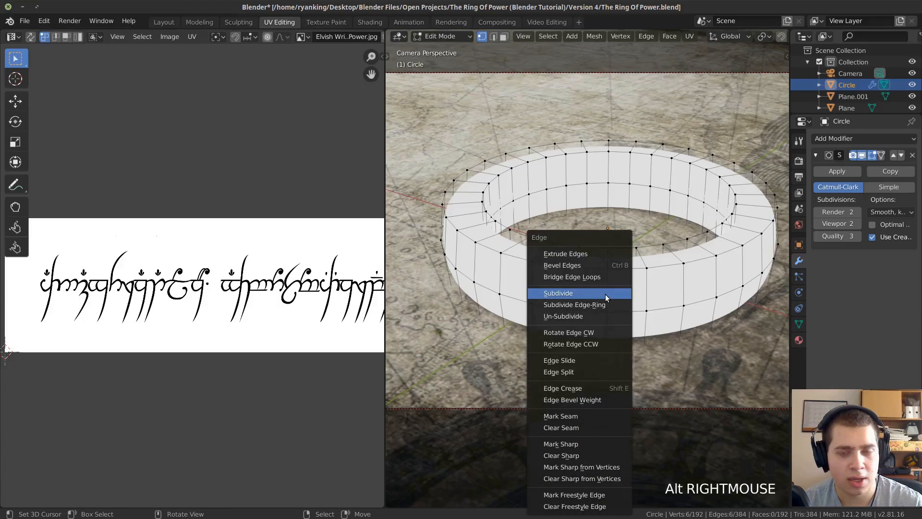
left_click(585, 415)
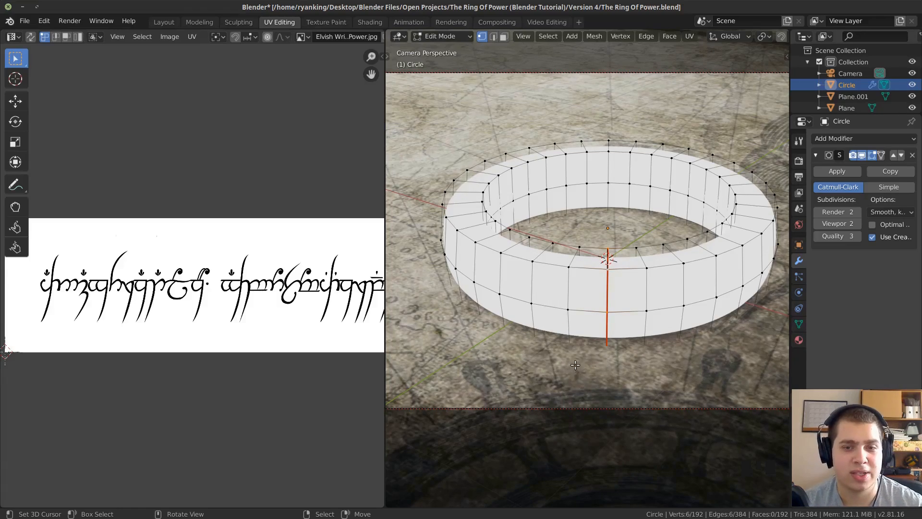
Mark the edge loop along the ring's upper outer rim as a seam.
key("a")
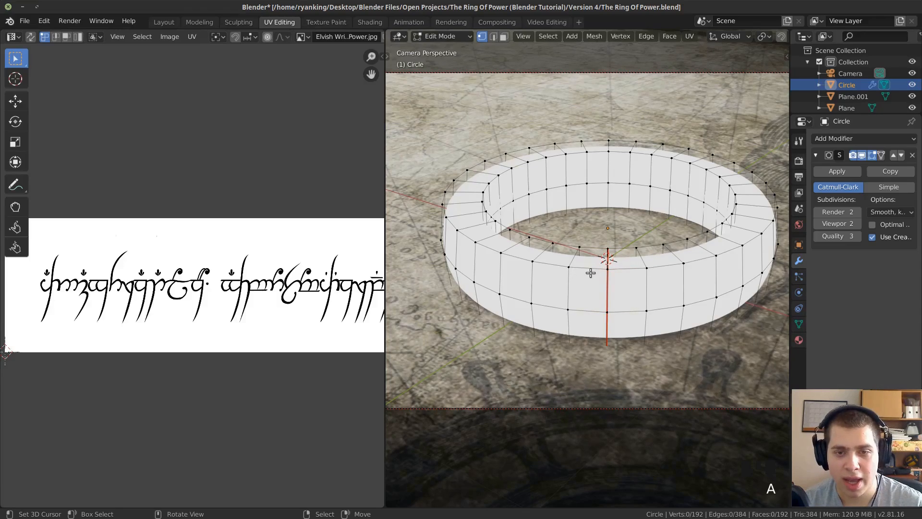
right_click(583, 267, "alt")
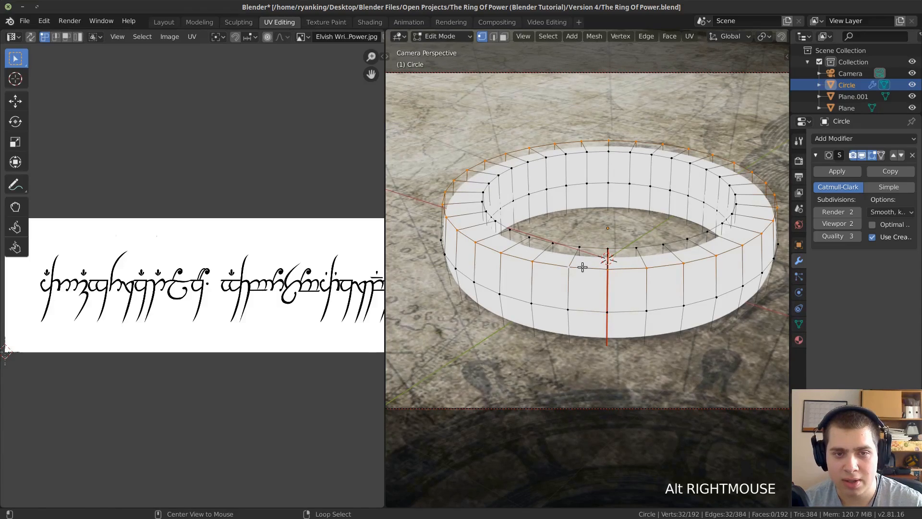
key("ctrl+e")
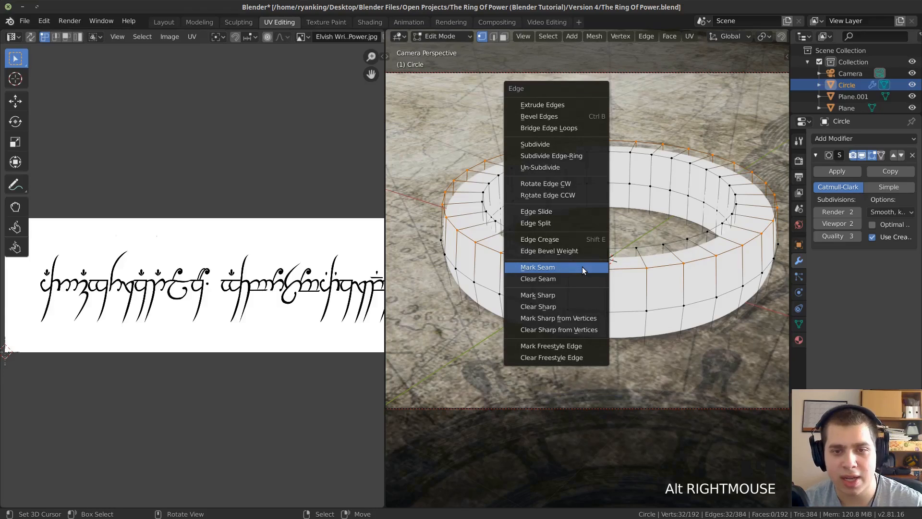
left_click(582, 267)
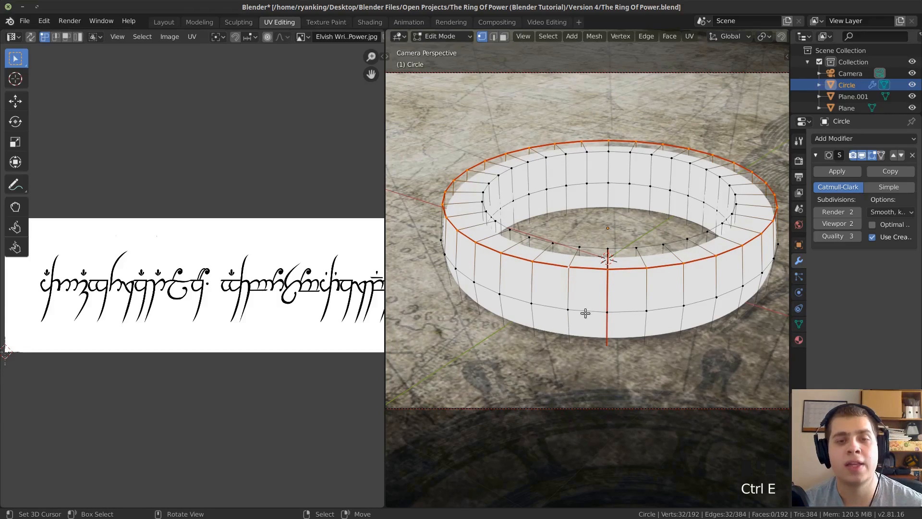
Mark the edge loop along the ring's lower outer rim as a seam.
middle_click_drag(581, 317, 586, 250)
scroll(586, 251, "up", 3)
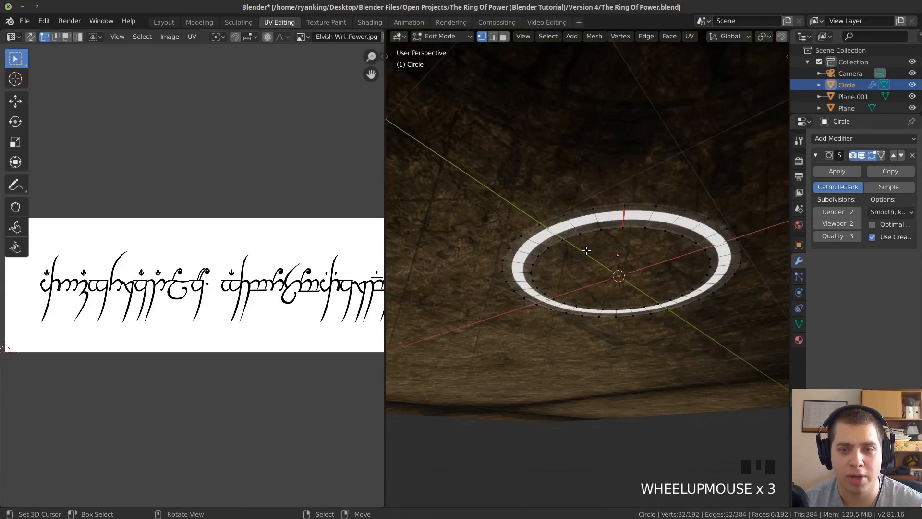
key("a")
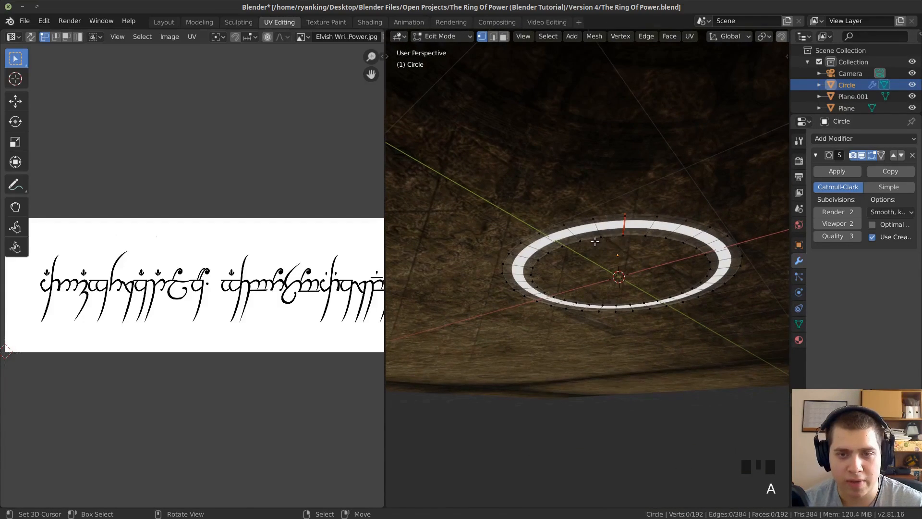
right_click(605, 217, "alt")
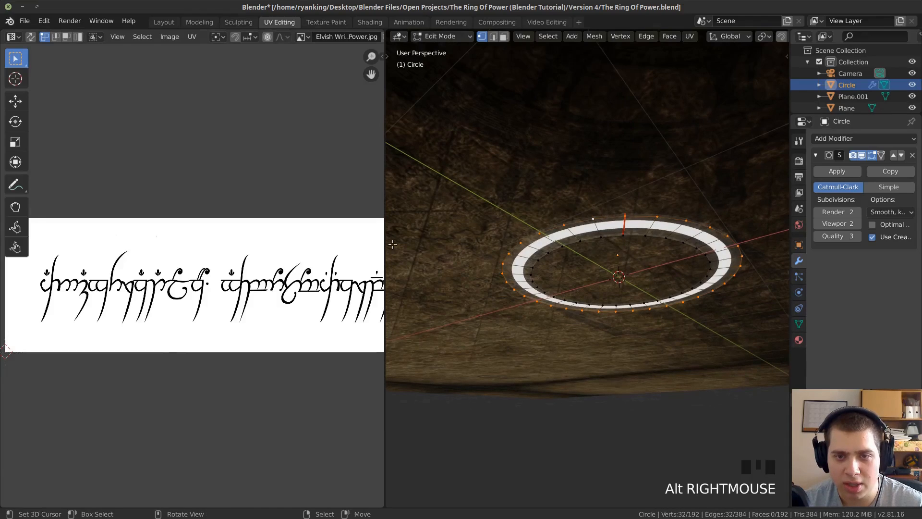
key("ctrl+e")
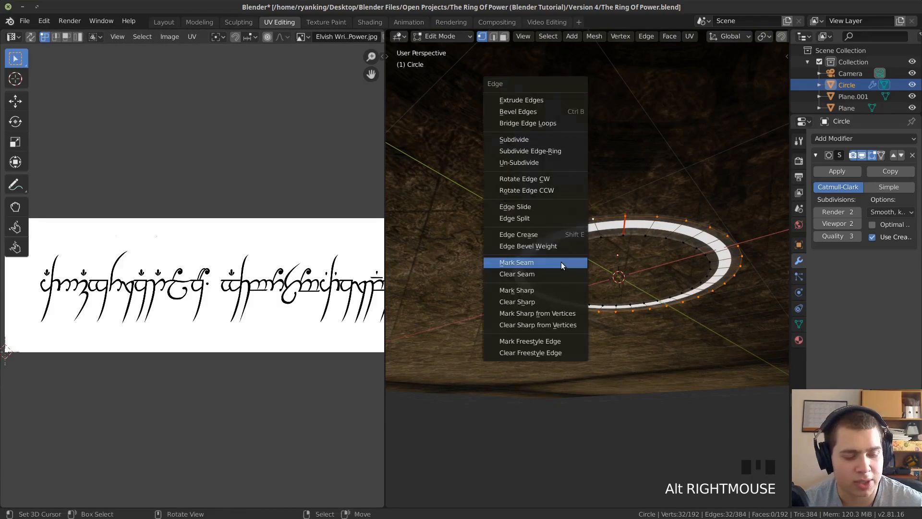
left_click(562, 263)
Select the ring's entire mesh and unwrap it along the marked seams.
middle_click_drag(572, 247, 563, 324)
scroll(565, 307, "up", 4)
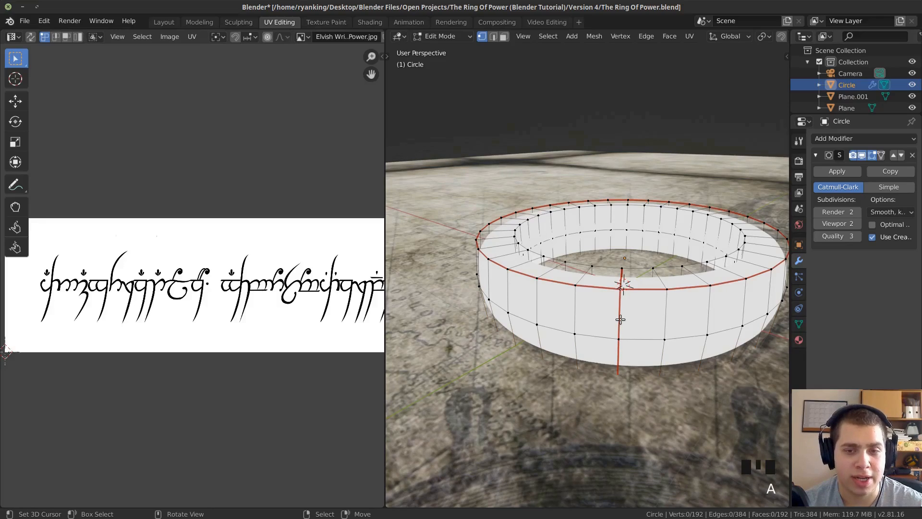
key("a")
key("a")
key("u")
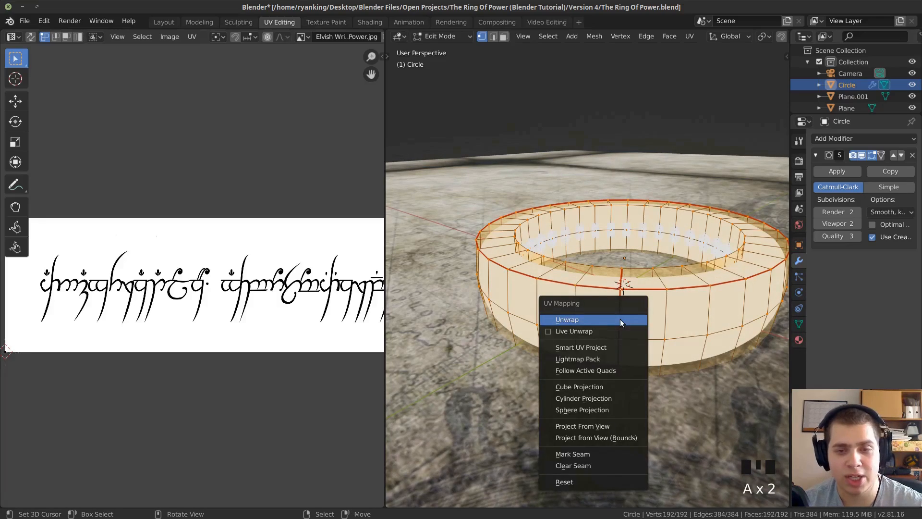
left_click(578, 323)
Shrink the wide, tapered UV island of the ring's inner faces and move it to the blank white area above the writing.
middle_click_drag(2, 315, 242, 313)
middle_click_drag(321, 327, 229, 330)
scroll(229, 330, "up", 1)
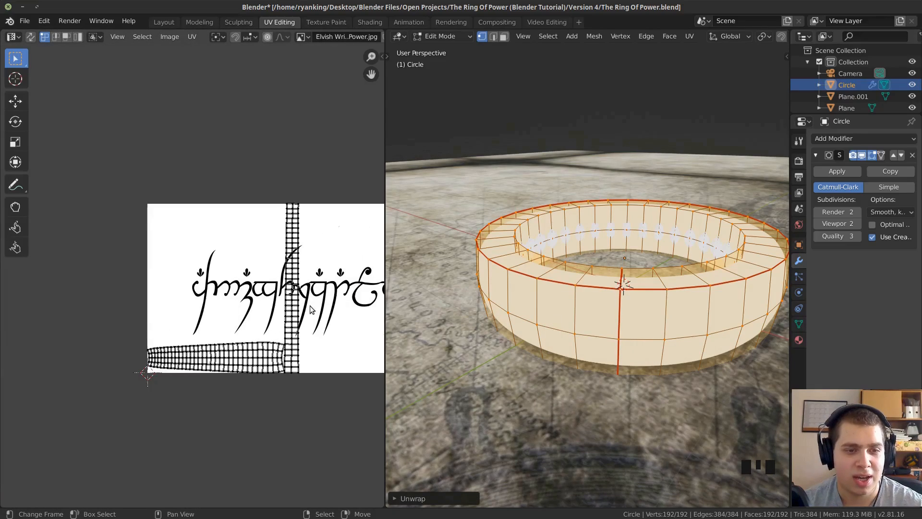
middle_click_drag(310, 309, 249, 308)
scroll(222, 307, "up", 2)
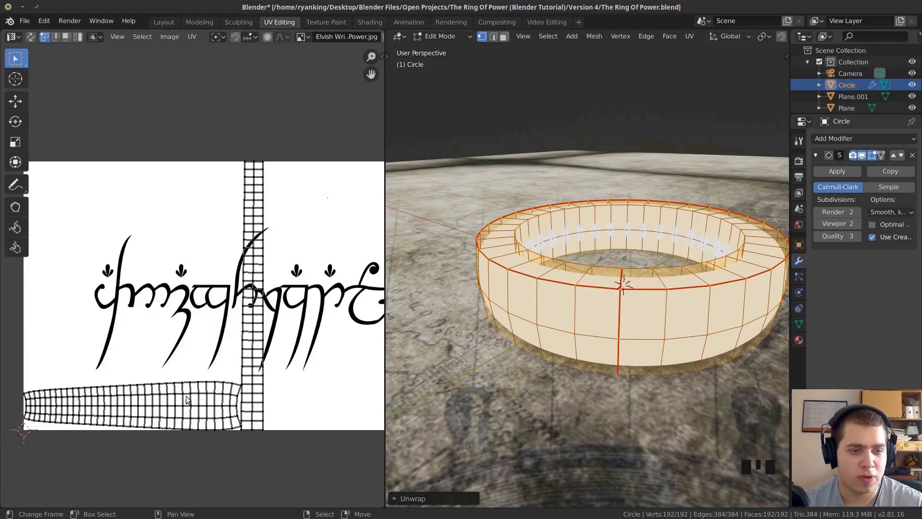
key("l")
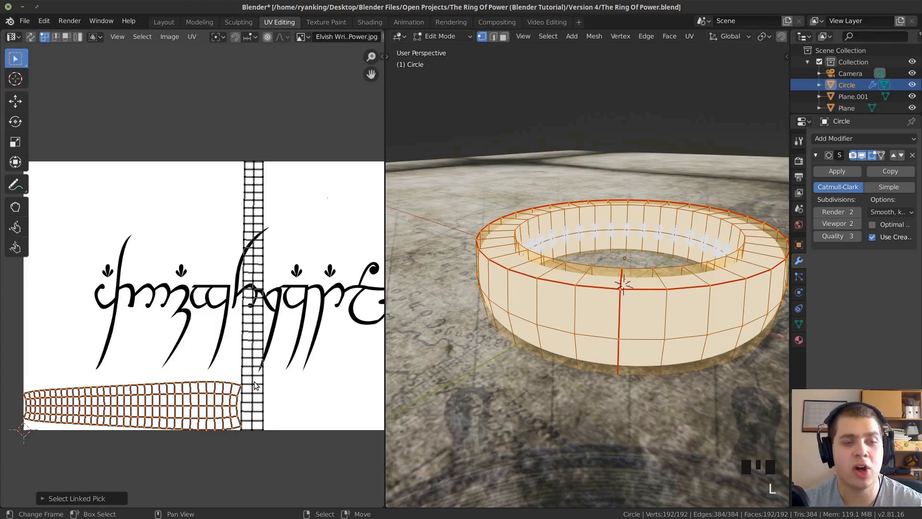
middle_click_drag(552, 288, 591, 285)
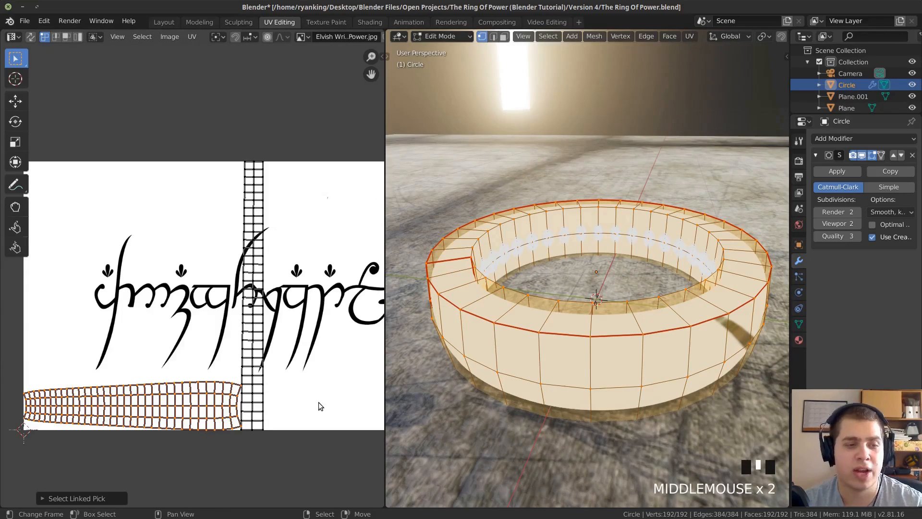
key("s")
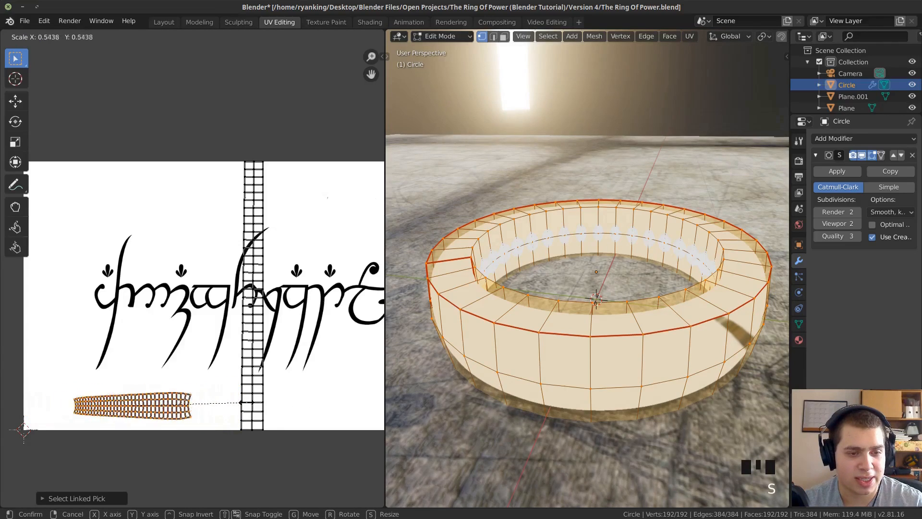
left_click(182, 403)
key("g")
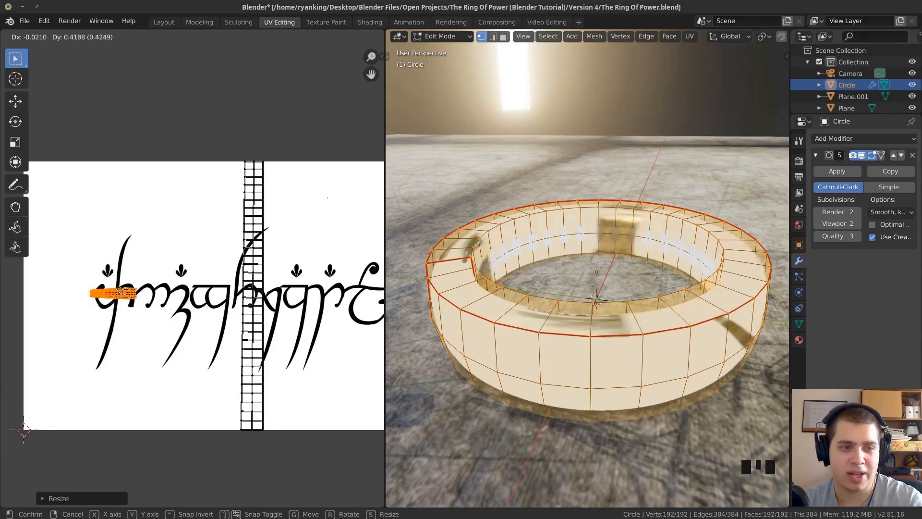
left_click(178, 197)
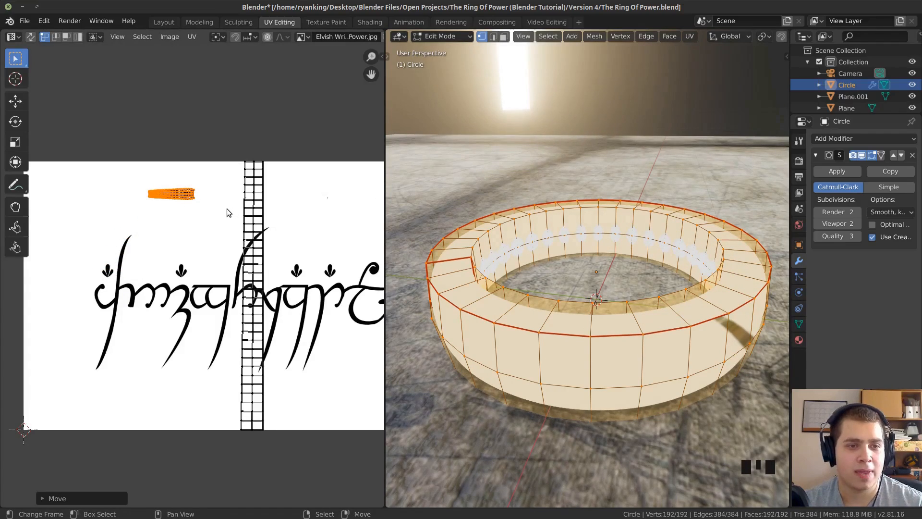
Rotate the narrow UV strip of the ring's outer band by 90 degrees so it lies along the writing.
key("a")
key("a")
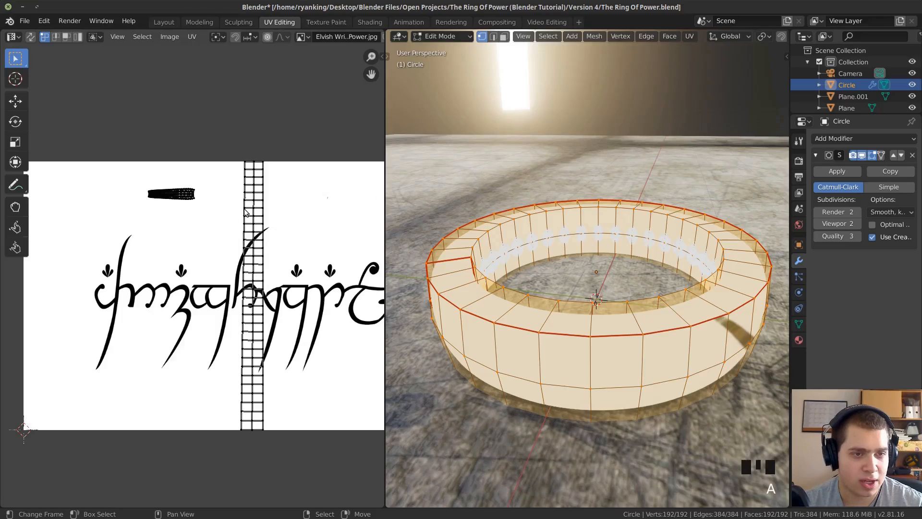
key("l")
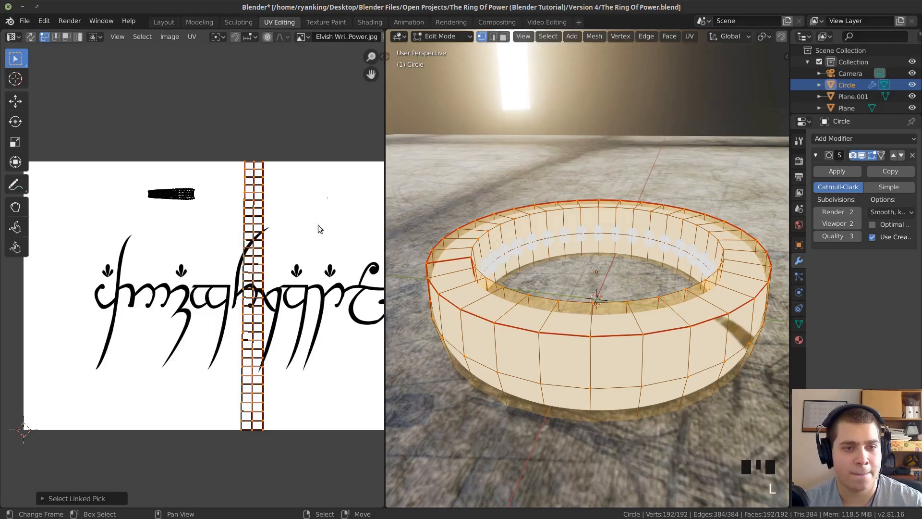
key("r")
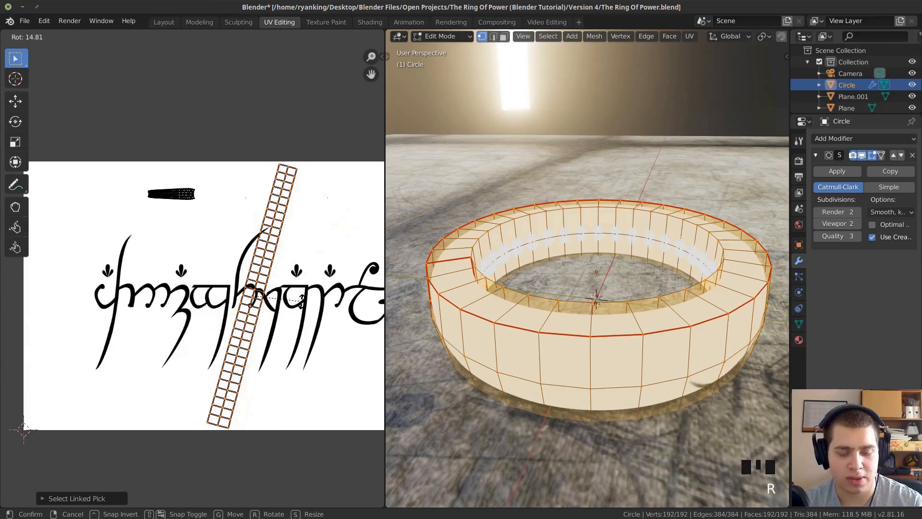
type("90")
key("Return")
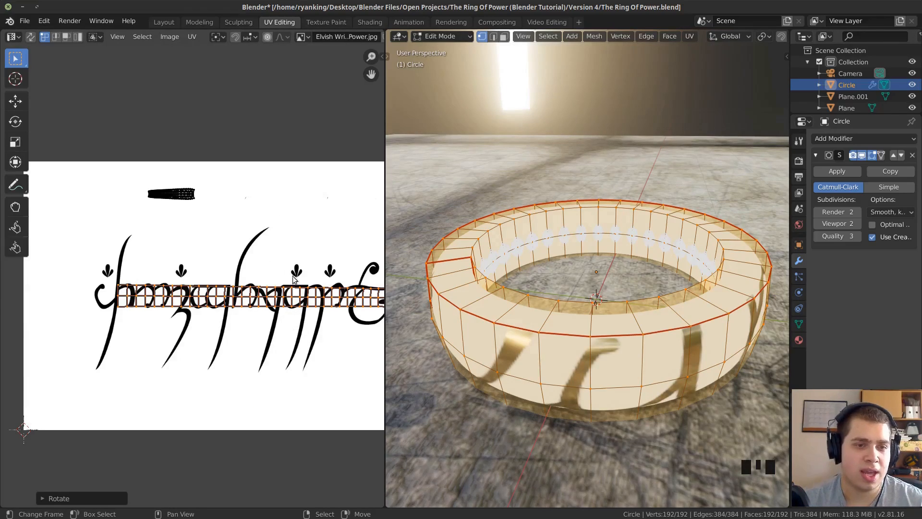
Enlarge the outer band's UV strip until it extends past the writing image, and check the lettering around the ring.
scroll(291, 256, "down", 4)
key("s")
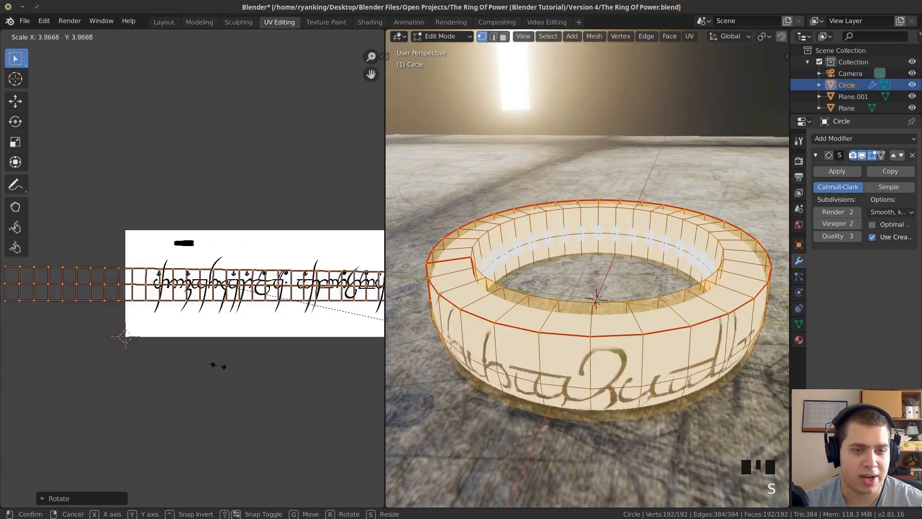
left_click(293, 381)
middle_click_drag(509, 337, 507, 303)
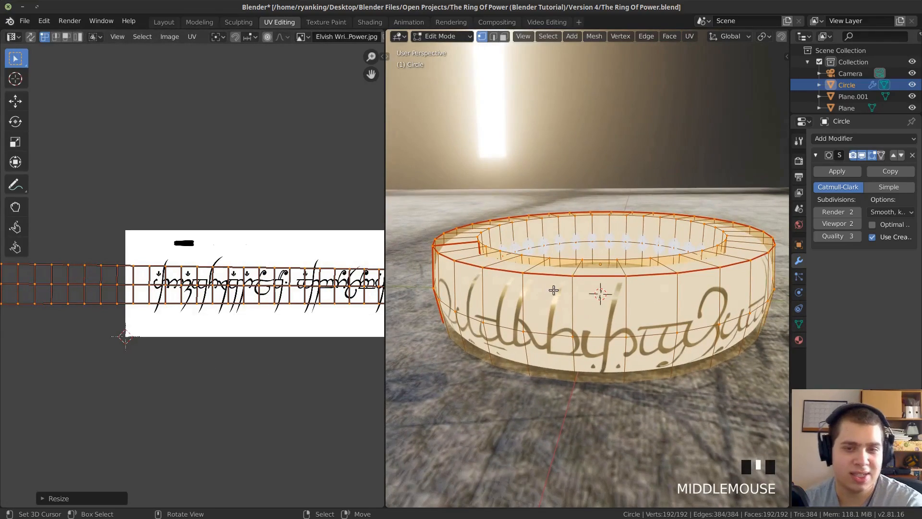
middle_click_drag(565, 291, 572, 290)
middle_click_drag(723, 286, 669, 287)
middle_click_drag(603, 327, 643, 327)
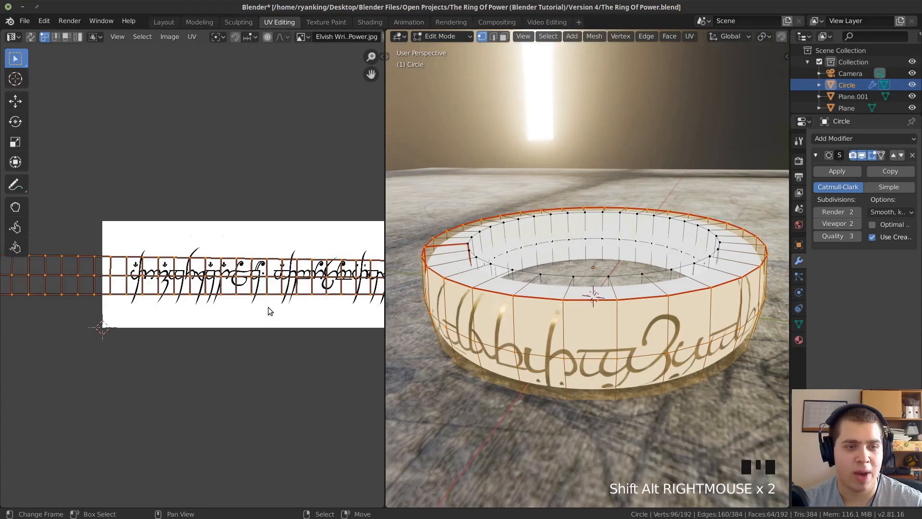
Enlarge the outer band's UV strip further and reposition it over the Elvish writing.
scroll(269, 311, "down", 2)
key("s")
left_click(288, 342)
key("g")
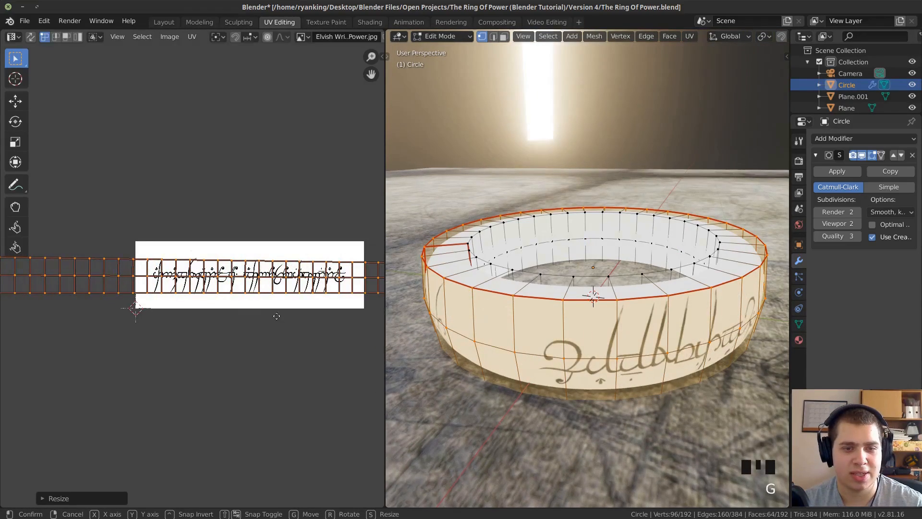
left_click(331, 318)
Scale the outer band's UV strip to about twice the image's length while viewing the ring through the camera.
middle_click_drag(552, 278, 531, 247)
scroll(552, 267, "down", 2)
key("KP_0")
scroll(566, 284, "up", 2)
scroll(202, 295, "down", 4)
key("s")
left_click(260, 301)
Check how the writing meets at the ring's front seam and return to Object Mode.
scroll(590, 289, "up", 1)
scroll(590, 290, "down", 2)
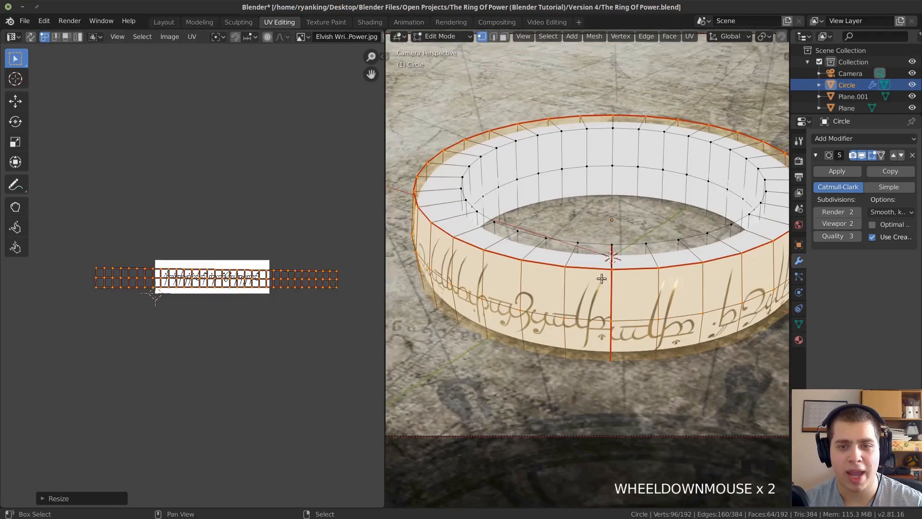
scroll(590, 225, "up", 3)
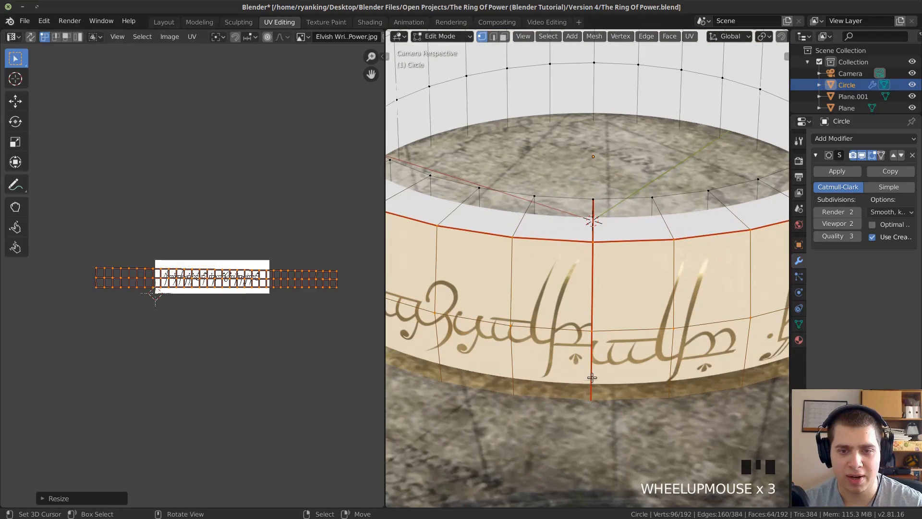
scroll(590, 332, "up", 2)
scroll(590, 332, "down", 5)
key("Tab")
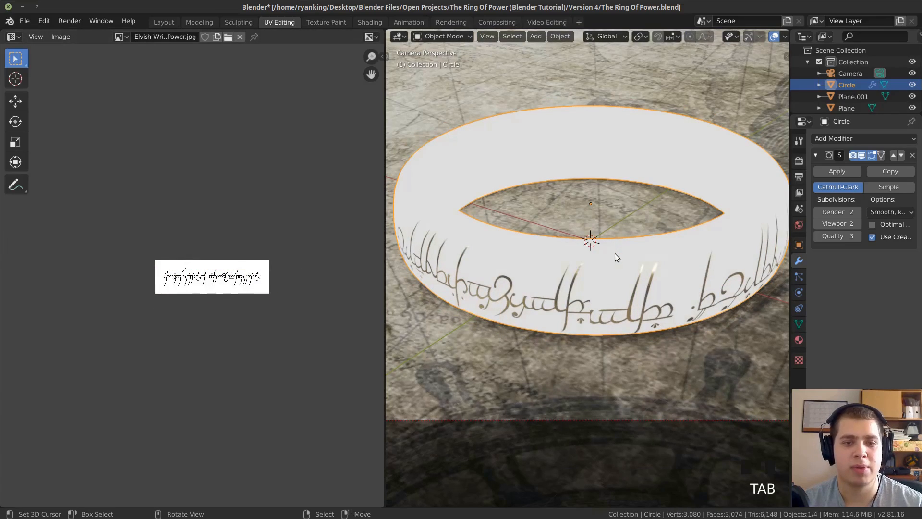
scroll(692, 204, "down", 3)
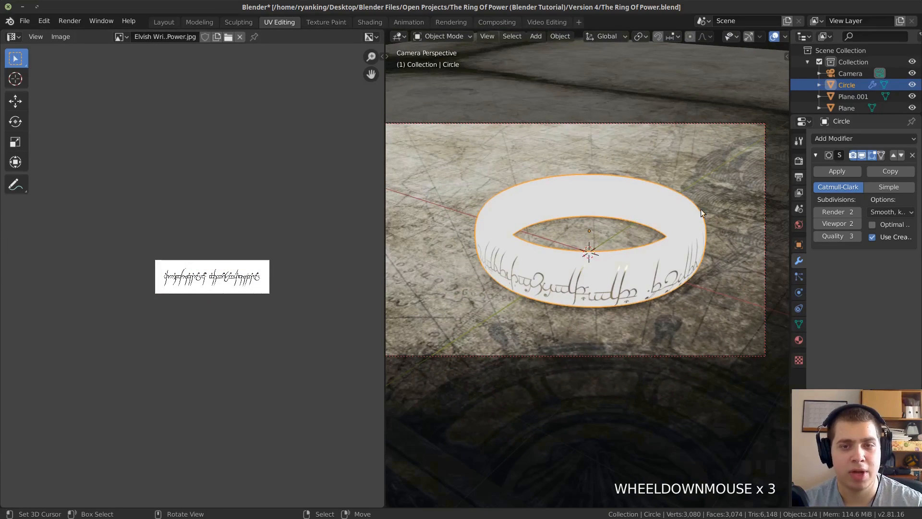
Rotate the ring about the global Z axis until a different part of the writing faces the camera.
key("r")
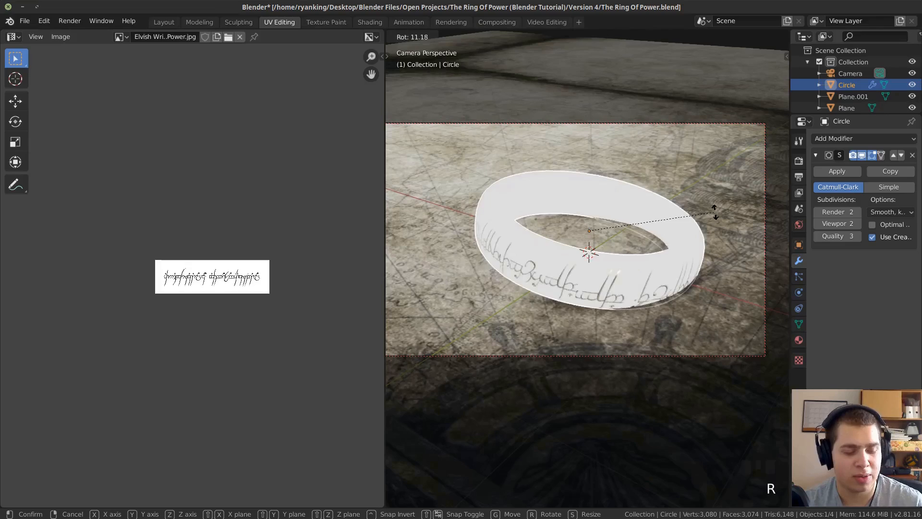
key("z")
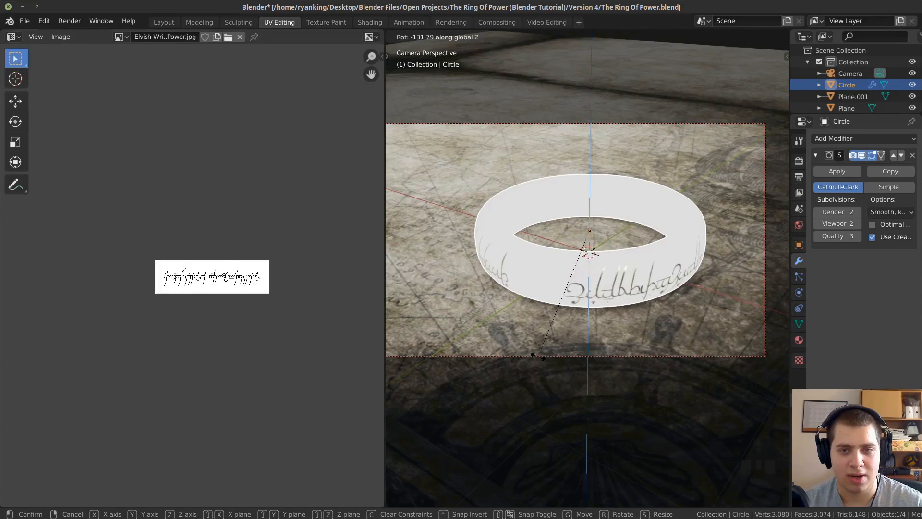
left_click(537, 355)
scroll(549, 317, "up", 1)
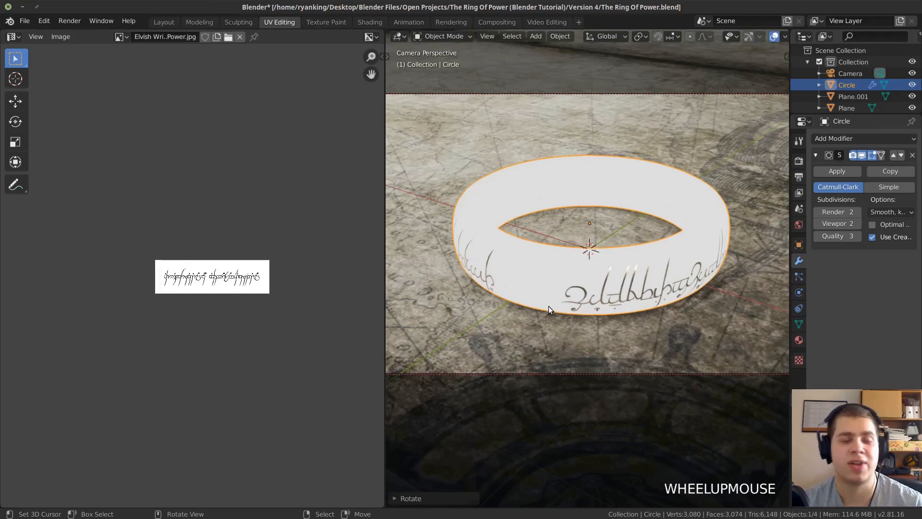
scroll(589, 234, "up", 1)
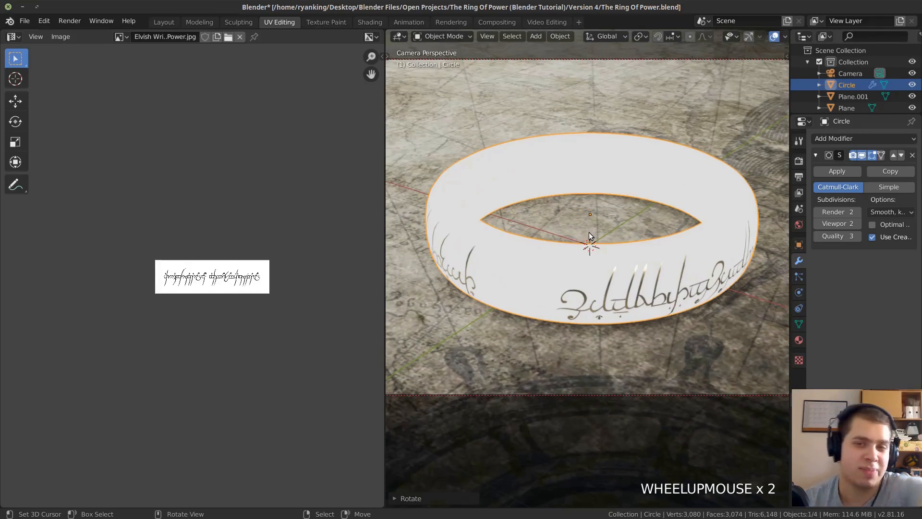
Rescale the outer band's UV strip and shift it over the Elvish writing image so the lettering spreads across the ring's front.
key("Tab")
key("a")
scroll(264, 308, "up", 2)
key("s")
left_click(278, 310)
key("g")
left_click(307, 221)
key("g")
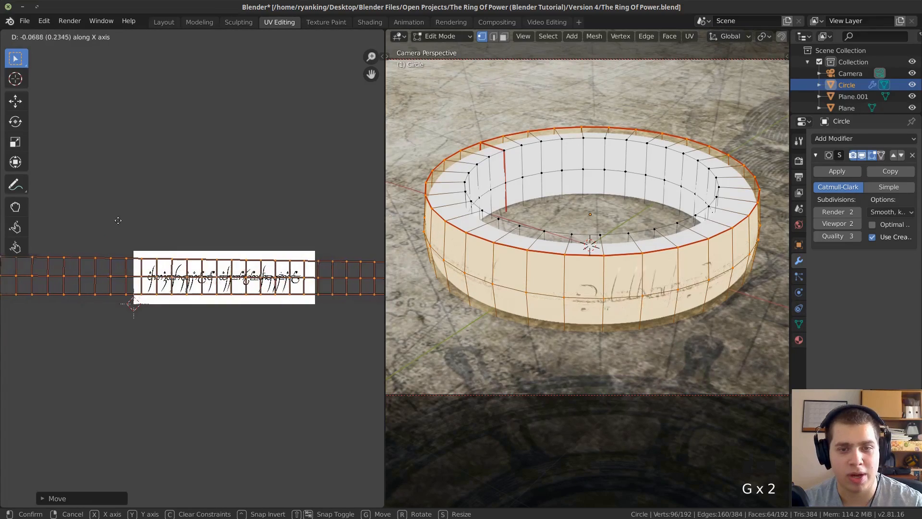
left_click(235, 233)
key("Tab")
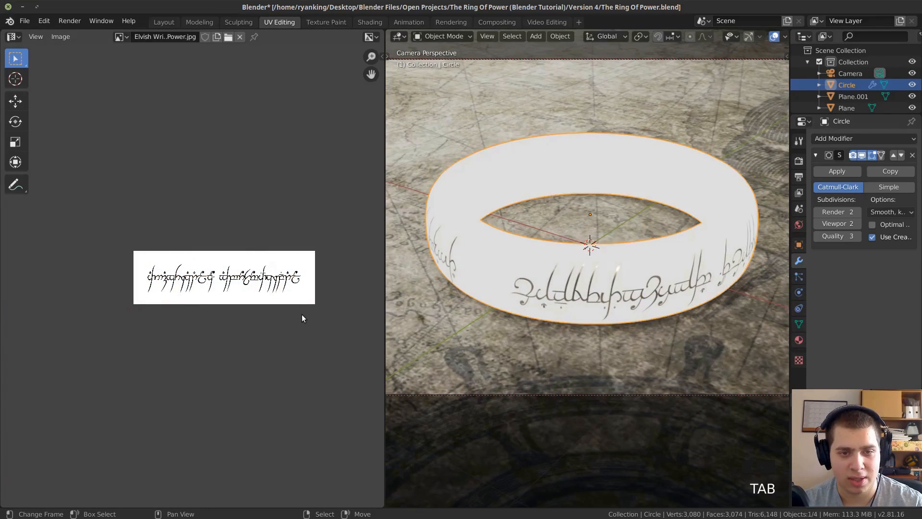
scroll(415, 78, "down", 2)
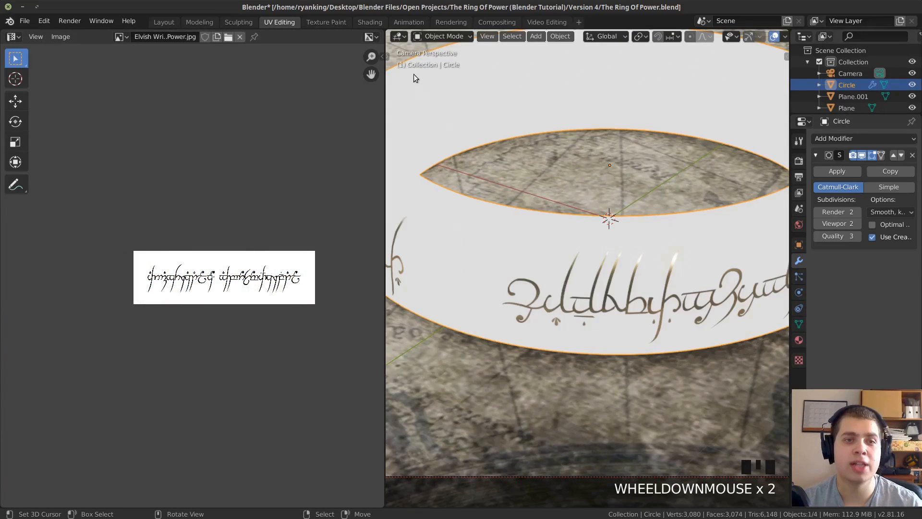
In the Ring material, swap the Mix Shader's two shader inputs, moving the Principled BSDF to the second one, and save the file.
left_click(366, 21)
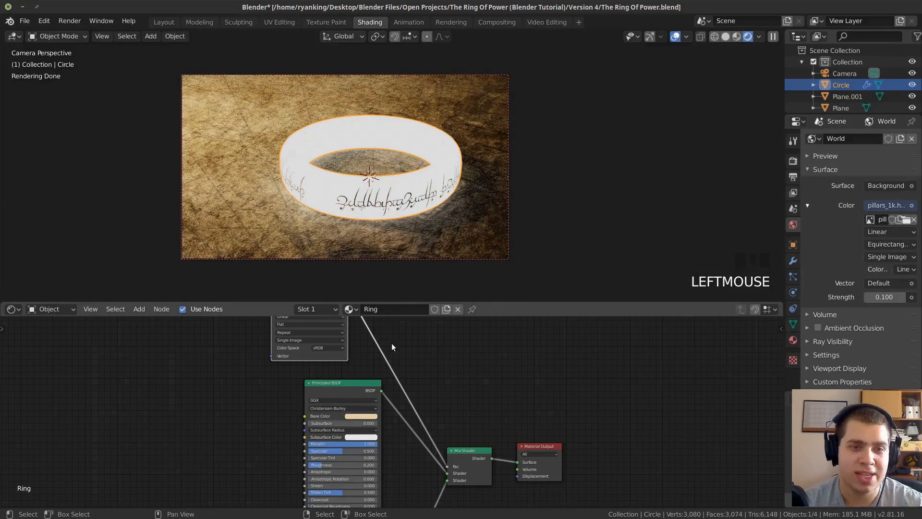
scroll(454, 437, "down", 2)
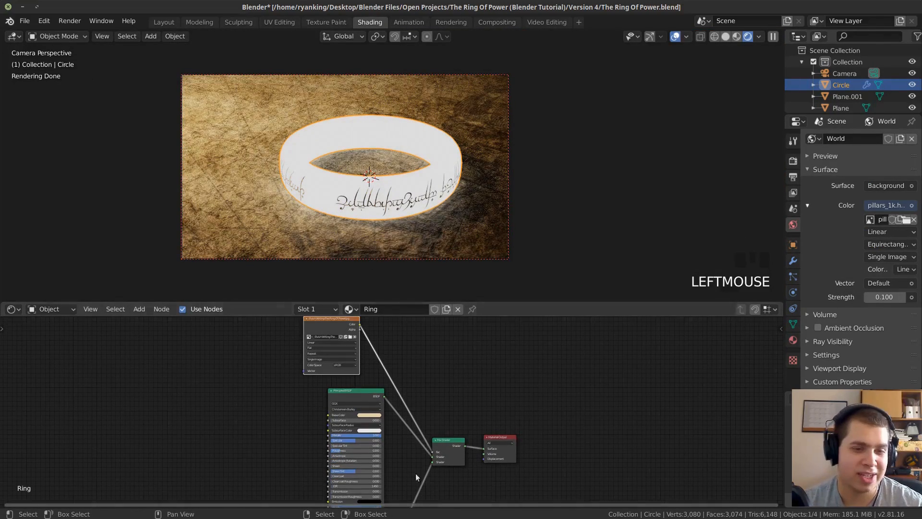
middle_click_drag(430, 427, 455, 368)
scroll(455, 368, "up", 4)
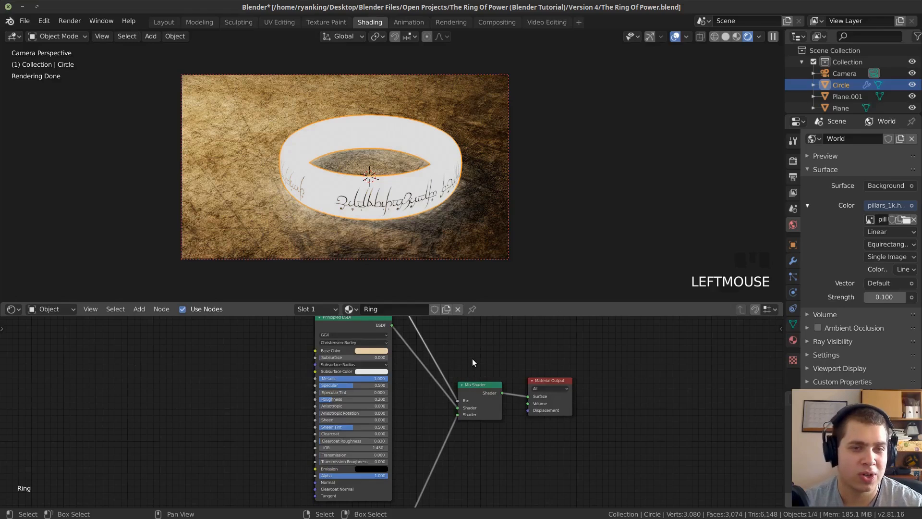
scroll(472, 358, "up", 1)
scroll(480, 398, "up", 2)
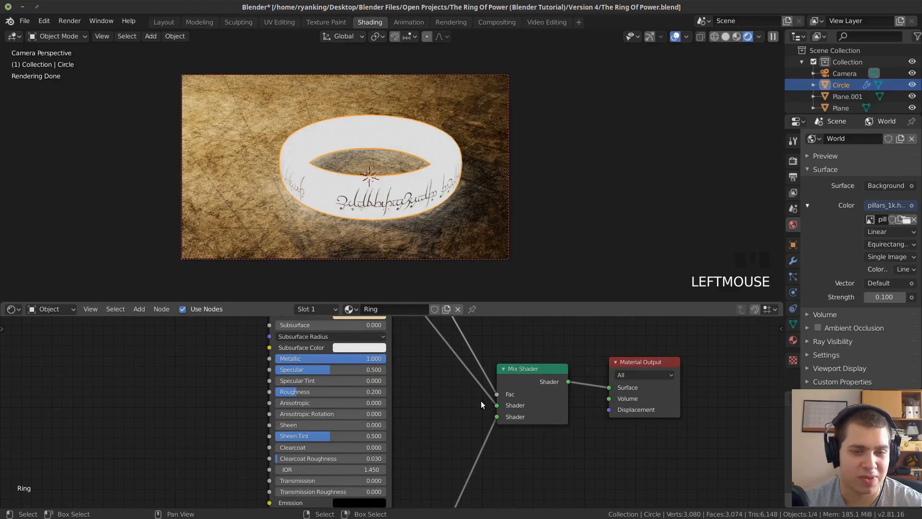
scroll(480, 401, "up", 1)
middle_click_drag(480, 401, 451, 437)
scroll(459, 425, "down", 2)
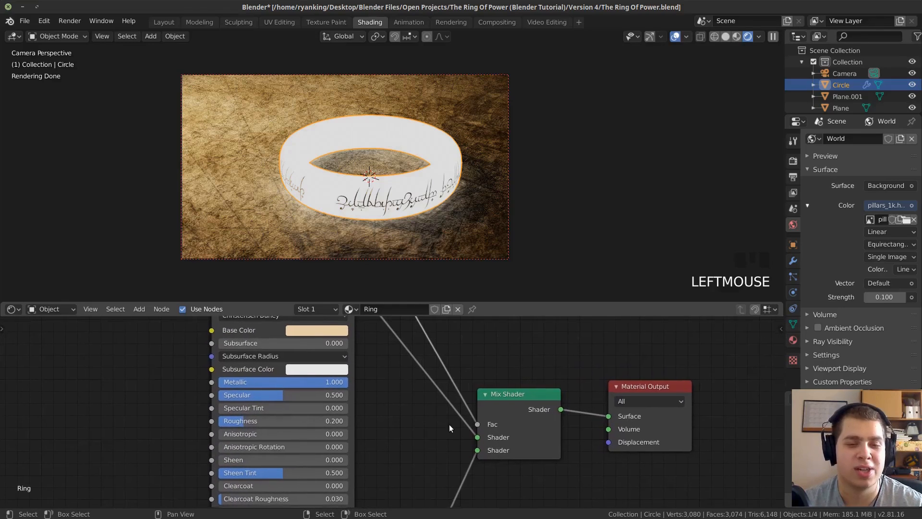
scroll(410, 376, "up", 2)
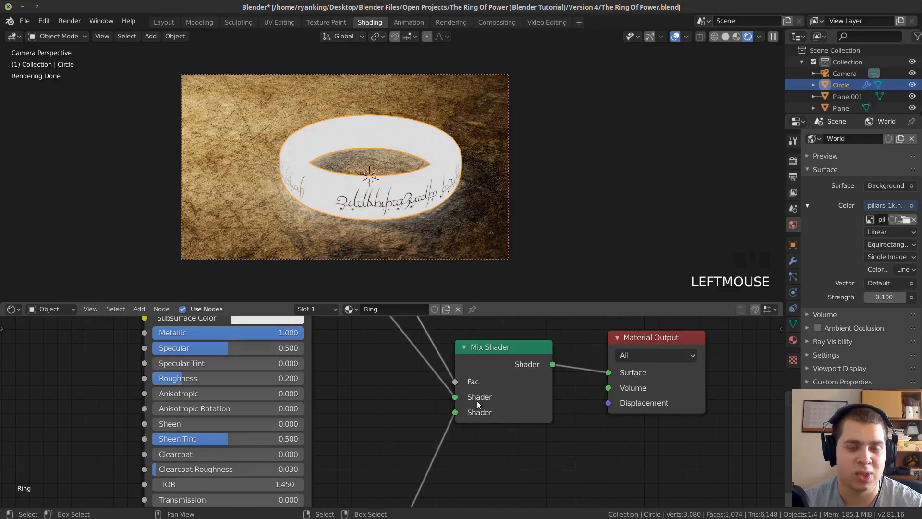
scroll(407, 385, "down", 2)
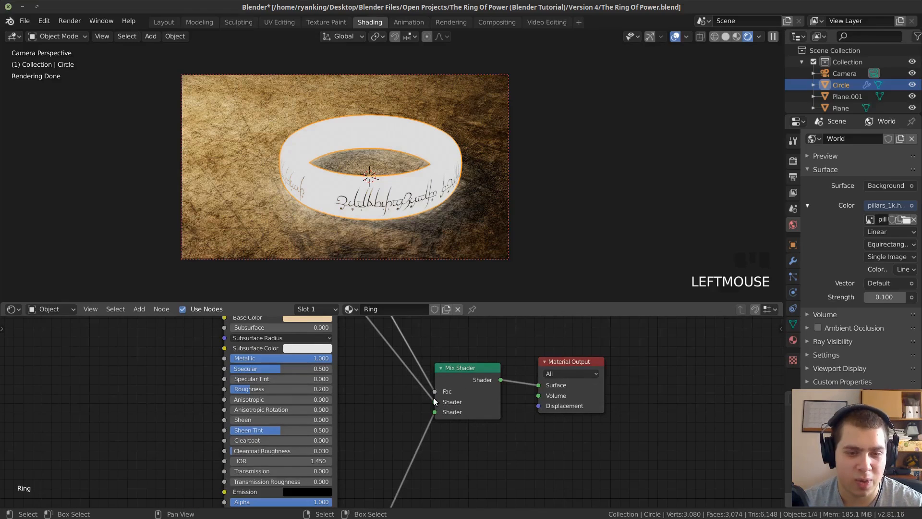
mouse_move(433, 399)
left_mouse_down()
mouse_move(425, 404)
mouse_move(438, 413)
left_mouse_up()
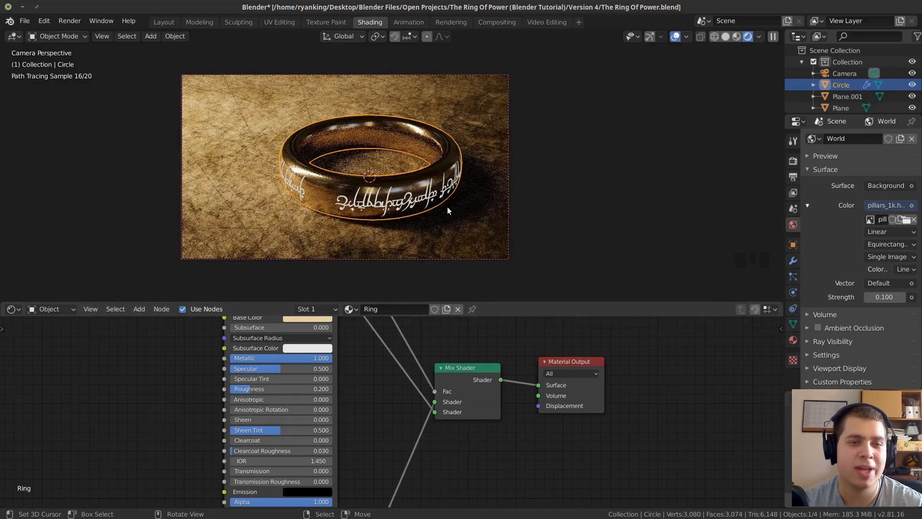
key("alt+a")
key("ctrl+s")
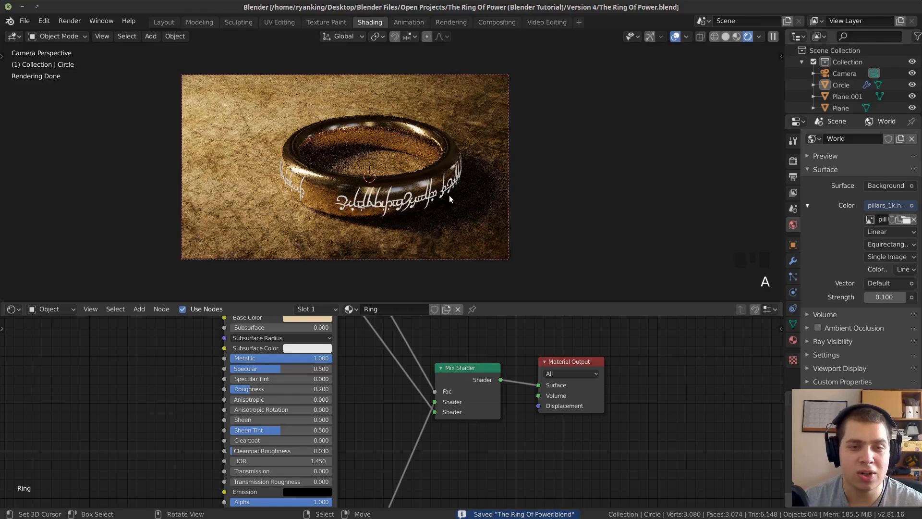
Set the Ring material's Emission strength to 20 and its color to a pale orange.
scroll(528, 432, "down", 2)
middle_click_drag(535, 458, 574, 330)
scroll(454, 355, "up", 5)
scroll(455, 357, "up", 1)
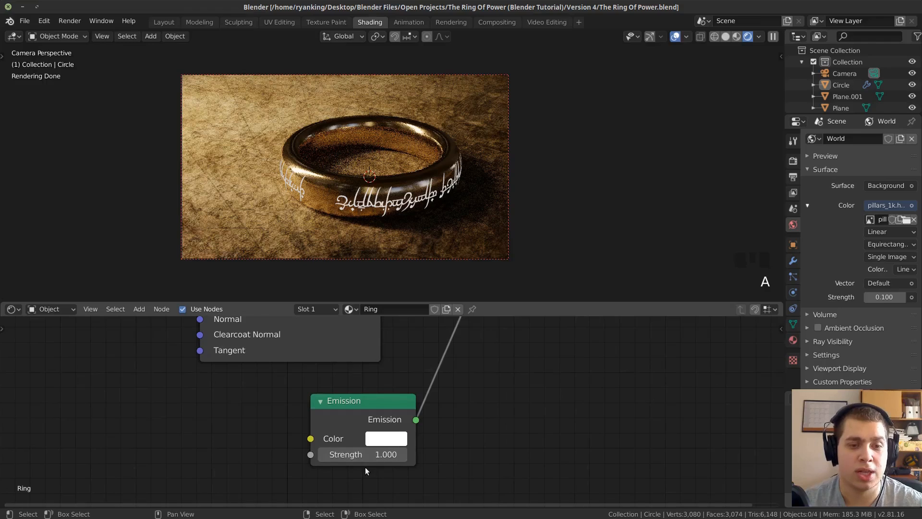
left_click(373, 449)
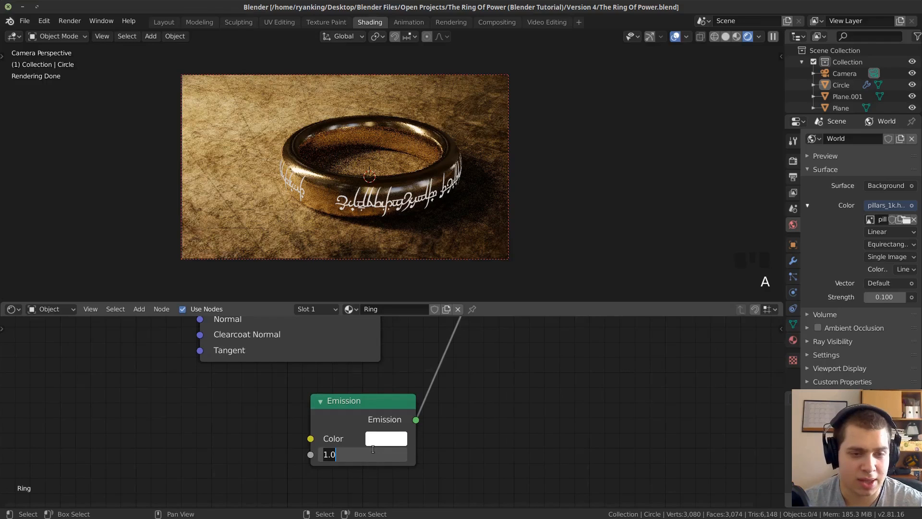
type("20")
left_click(425, 229)
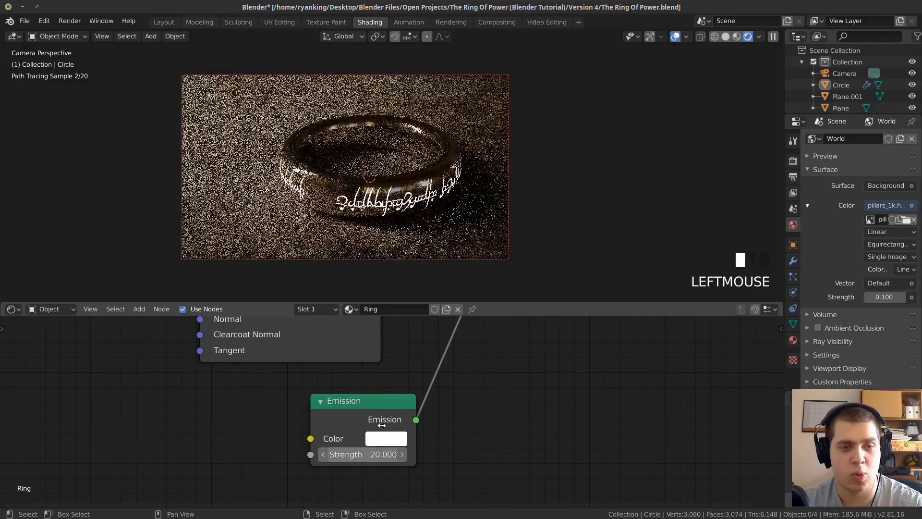
scroll(426, 228, "down", 1)
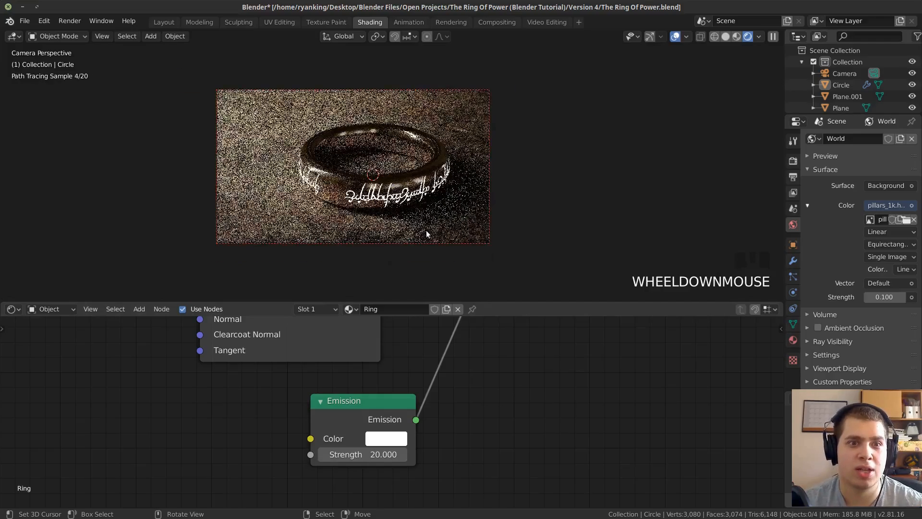
left_click(392, 439)
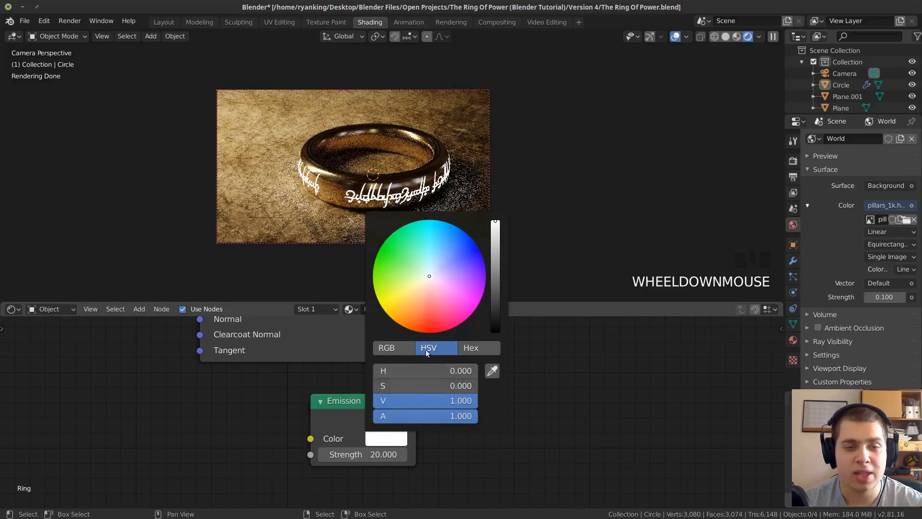
left_click_drag(425, 291, 420, 294)
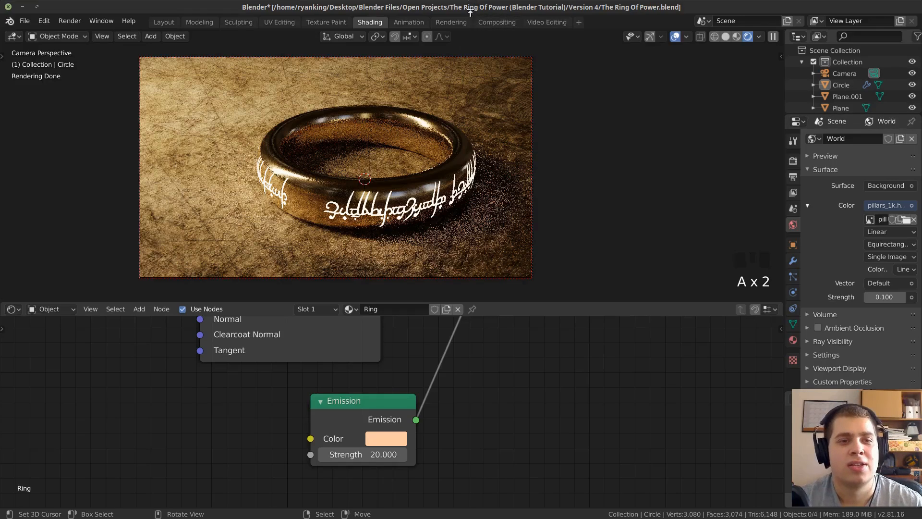
Switch the viewport to Solid shading and save the file.
left_click(725, 36)
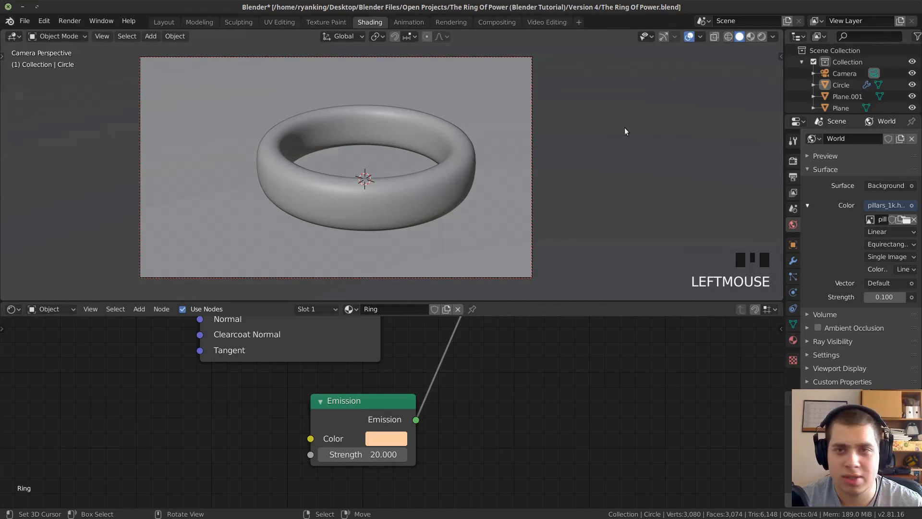
key("ctrl+s")
key("a")
key("a")
key("ctrl+s")
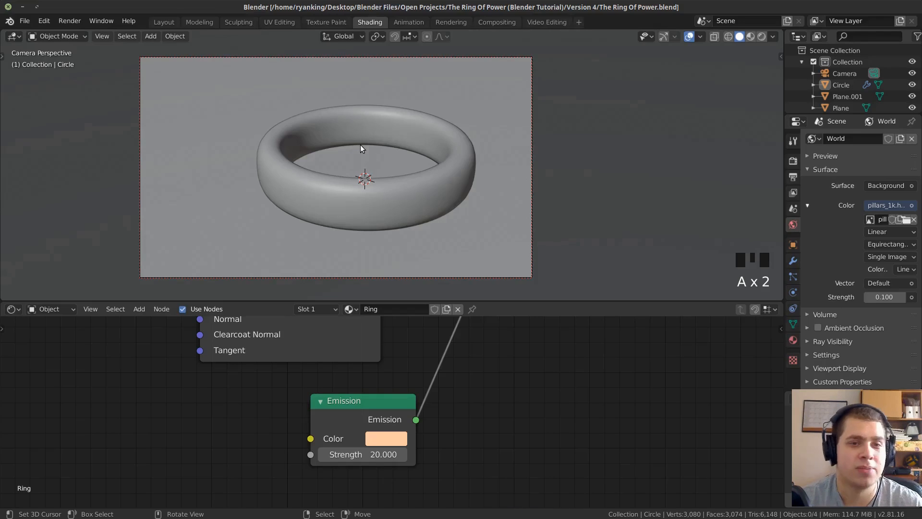
Add a Plain Axes empty and move it from the ring's center to outside the band.
key("shift+a")
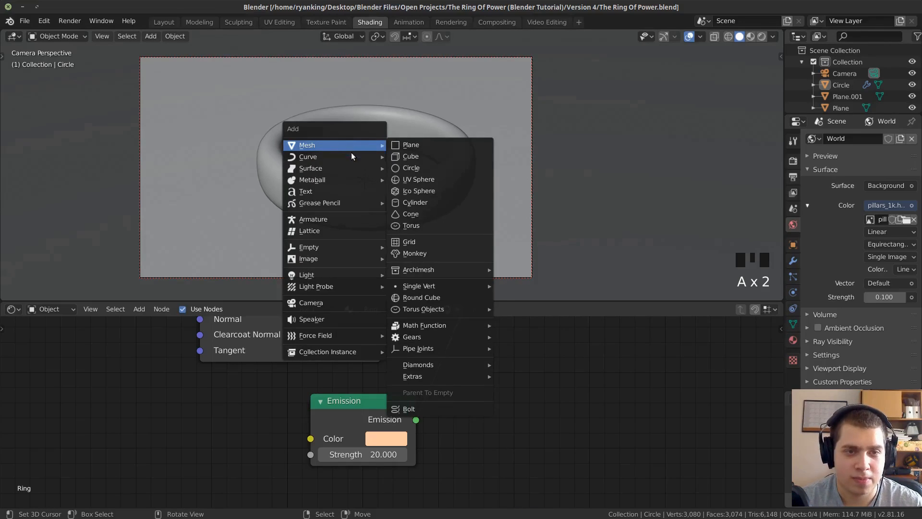
mouse_move(346, 247)
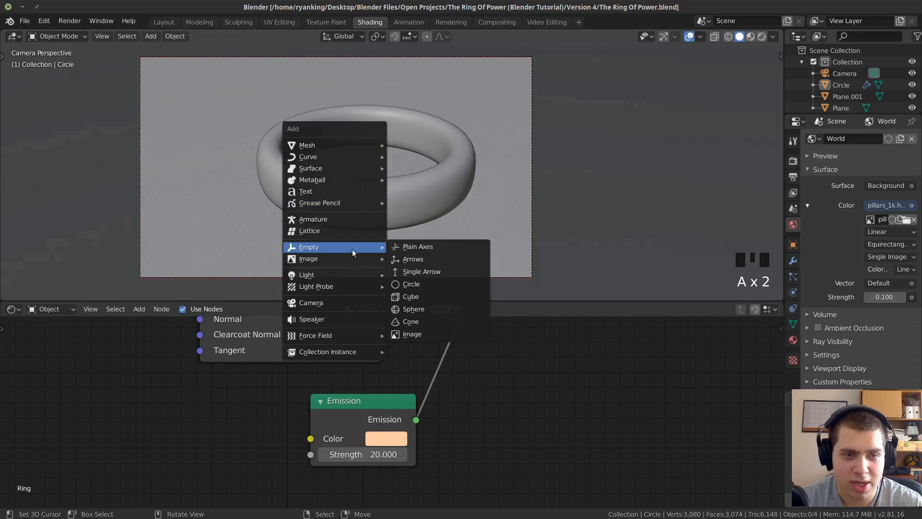
left_click(422, 243)
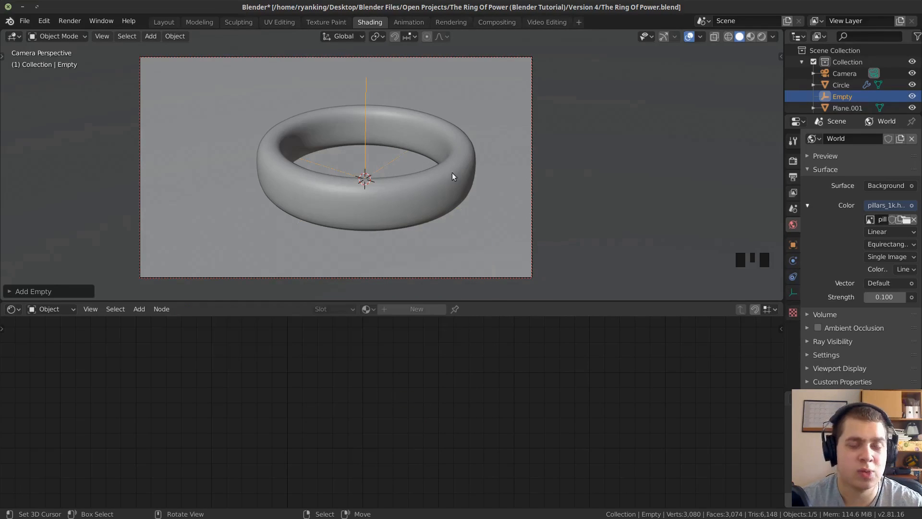
scroll(468, 166, "down", 1)
middle_click_drag(469, 171, 370, 200)
scroll(453, 170, "down", 2)
scroll(488, 150, "up", 3)
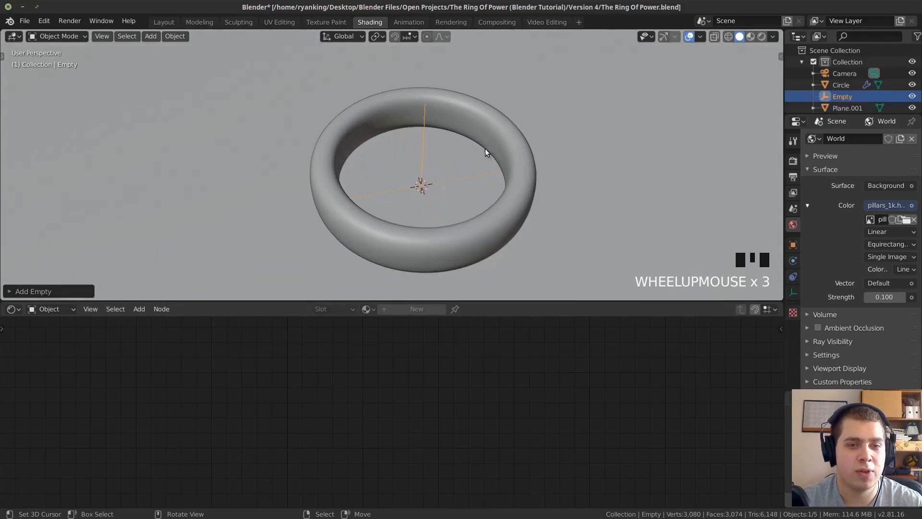
key("g")
left_click(327, 118)
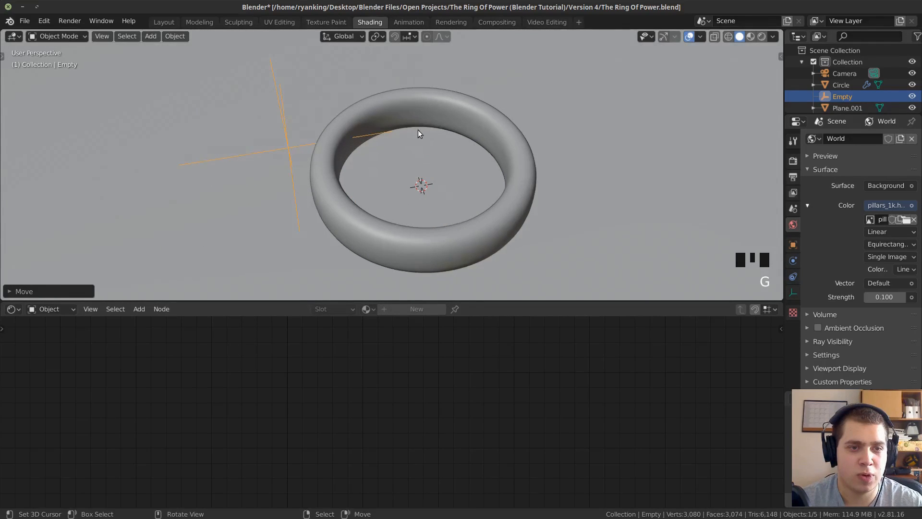
Scale the empty down to a smaller size beside the ring.
middle_click_drag(617, 180, 695, 171)
key("s")
left_click(486, 197)
middle_click_drag(486, 197, 428, 159)
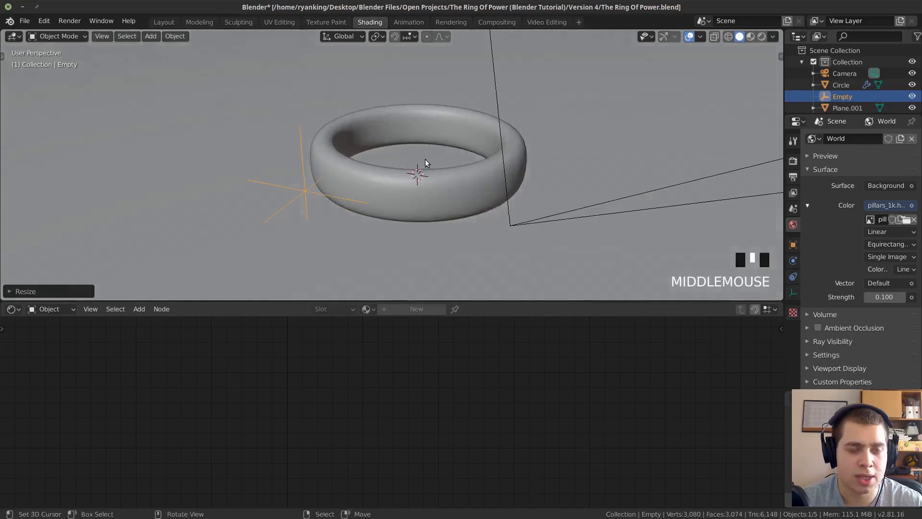
Move the empty to the front of the ring's outer band, checking its position from a closer angle.
scroll(360, 191, "up", 3)
middle_click_drag(395, 217, 414, 202)
key("g")
left_click(508, 205)
middle_click_drag(502, 211, 522, 193)
key("g")
left_click(563, 160)
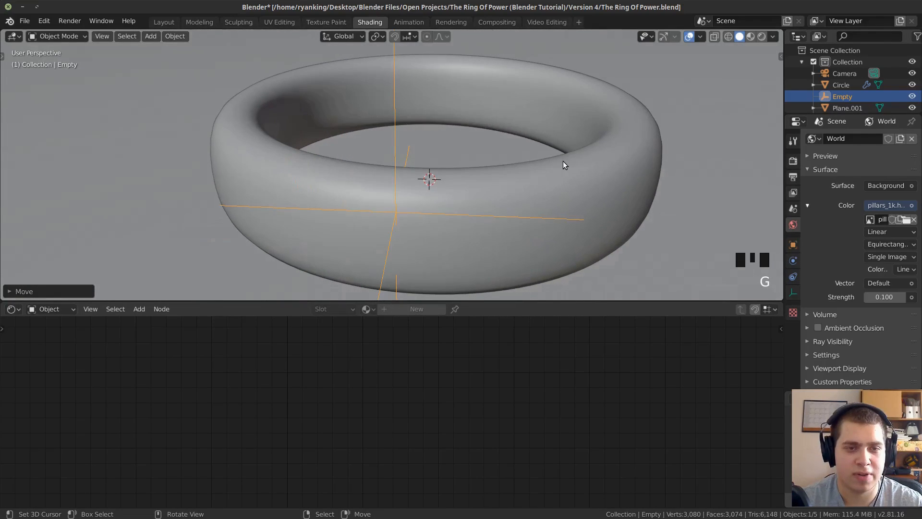
Reposition the empty against the ring's front band, checking it from the camera and up close.
key("KP_0")
scroll(323, 200, "up", 5)
middle_click_drag(323, 200, 304, 186)
scroll(538, 72, "up", 2)
middle_click_drag(537, 72, 497, 156)
scroll(436, 160, "up", 1)
key("g")
left_click(481, 152)
scroll(468, 161, "down", 3)
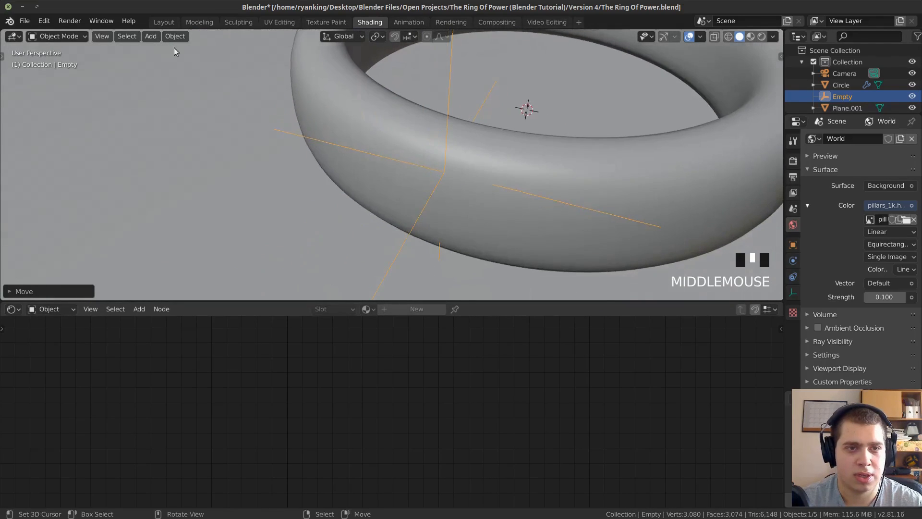
Rename the Layout workspace to "z" and set its viewport to Solid shading.
left_click(163, 22)
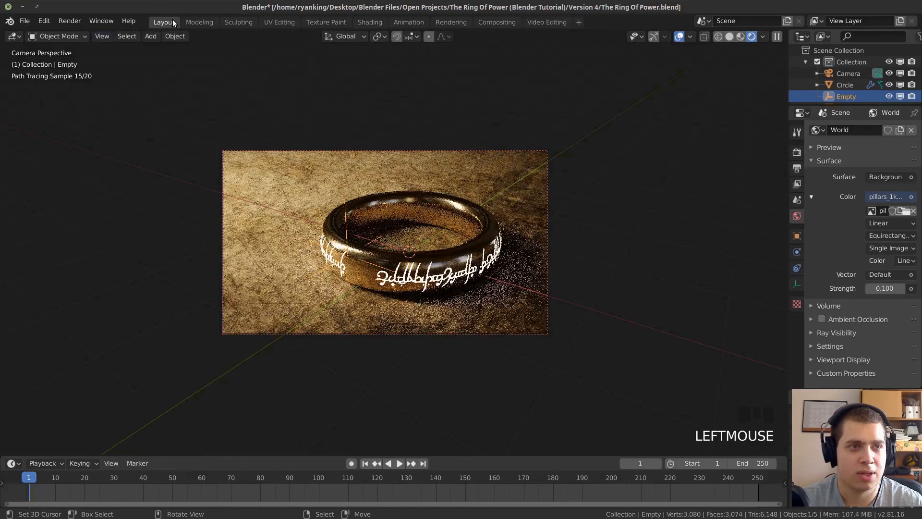
double_click(173, 22)
type("z")
key("Return")
left_click(730, 38)
Scale the empty down slightly and return to the camera view.
middle_click_drag(462, 240, 461, 220, "shift")
scroll(514, 237, "up", 3)
key("s")
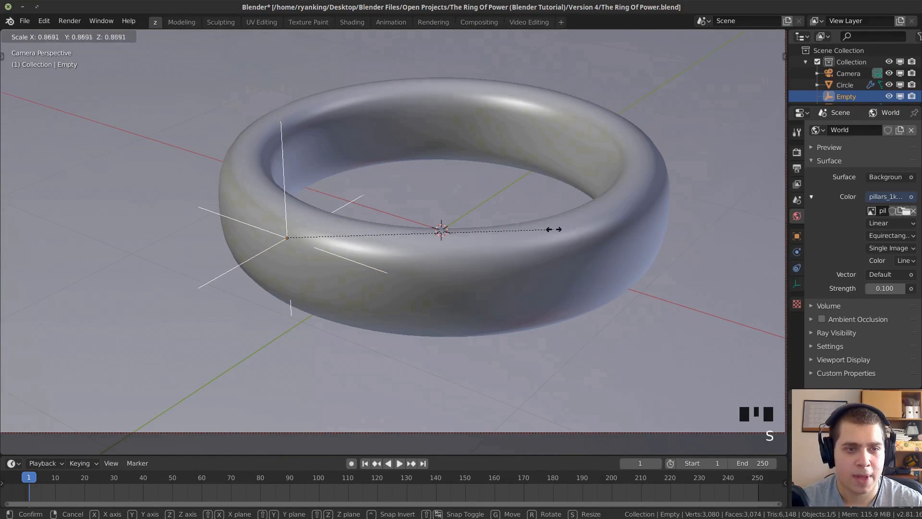
left_click(531, 231)
scroll(528, 230, "down", 2)
middle_click_drag(528, 230, 436, 313)
key("KP_0")
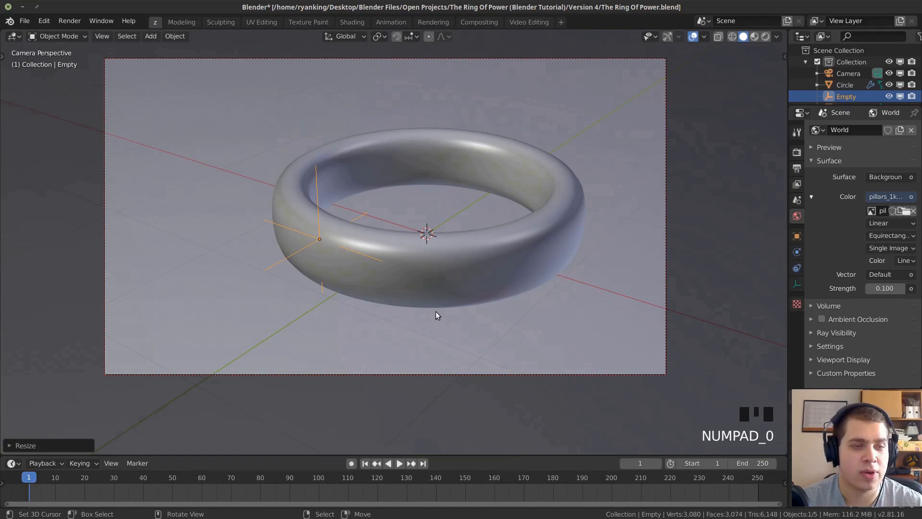
Reposition the empty along the ring's front band, adjusting it from the camera view and from a closer orbited angle.
key("g")
left_click(426, 222)
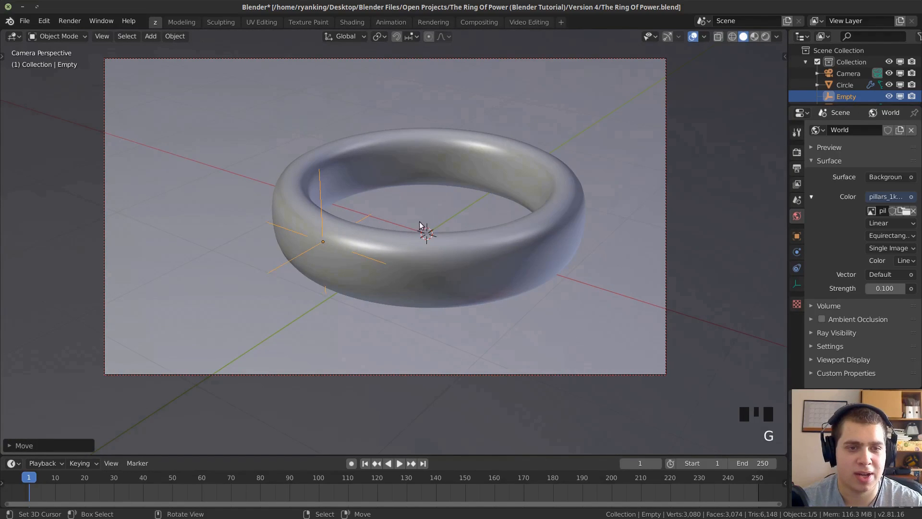
key("g")
left_click(476, 247)
key("KP_Decimal")
middle_click_drag(472, 246, 238, 238)
key("g")
left_click(235, 239)
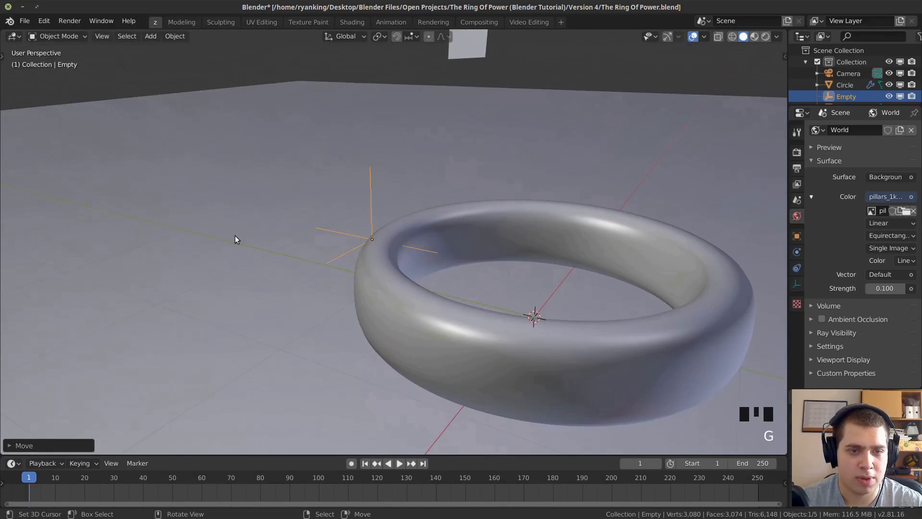
key("KP_0")
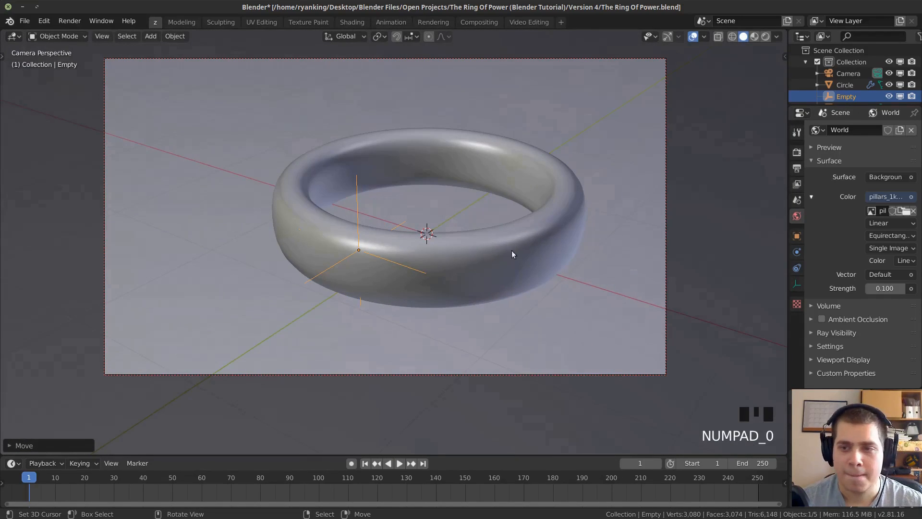
Enable Depth of Field on the camera and choose Empty as its focus object.
middle_click_drag(567, 94, 627, 121)
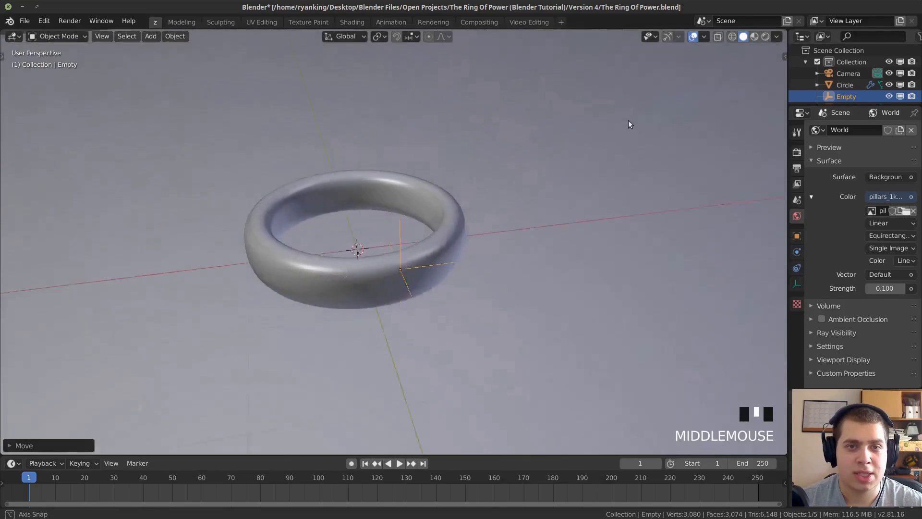
scroll(598, 180, "down", 4)
middle_click_drag(598, 180, 615, 163)
right_click(567, 132)
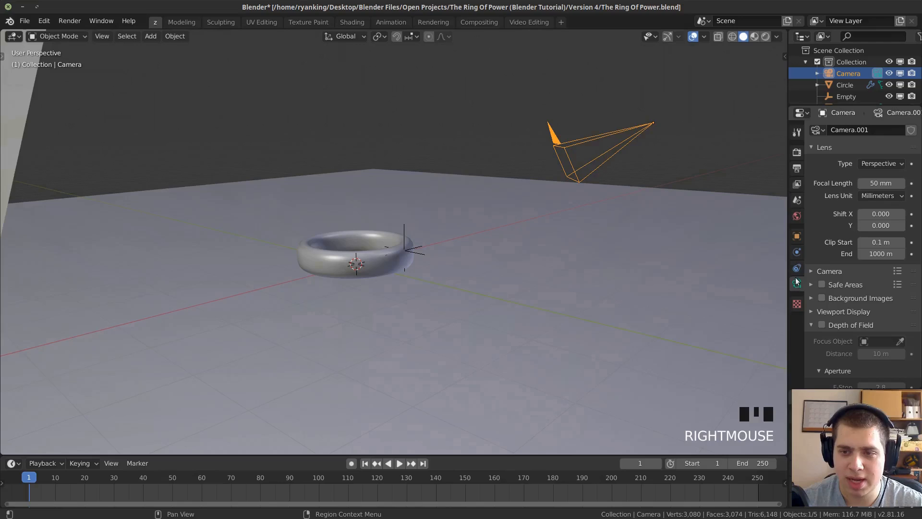
scroll(826, 311, "down", 1)
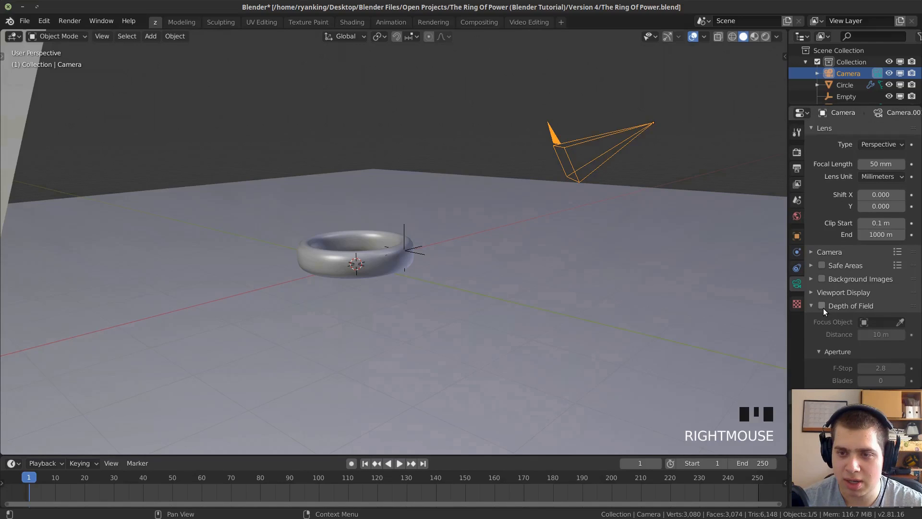
left_click(822, 306)
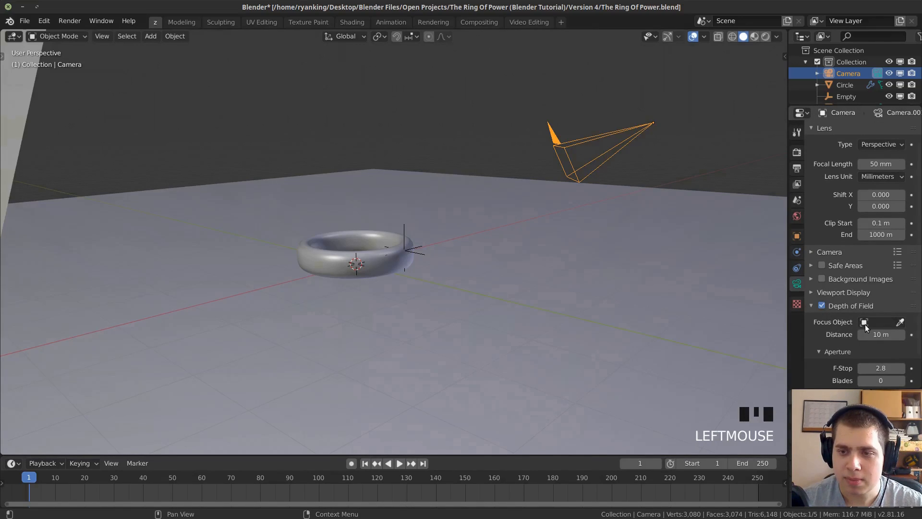
left_click(865, 323)
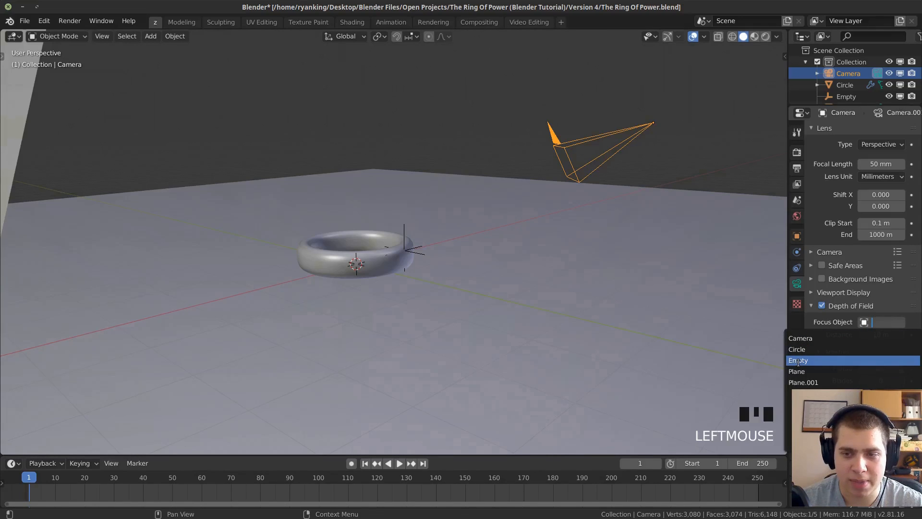
left_click(799, 362)
Return to the camera view and switch the viewport to Material Preview shading to check the depth of field.
middle_click_drag(690, 342, 682, 344)
scroll(872, 340, "down", 2)
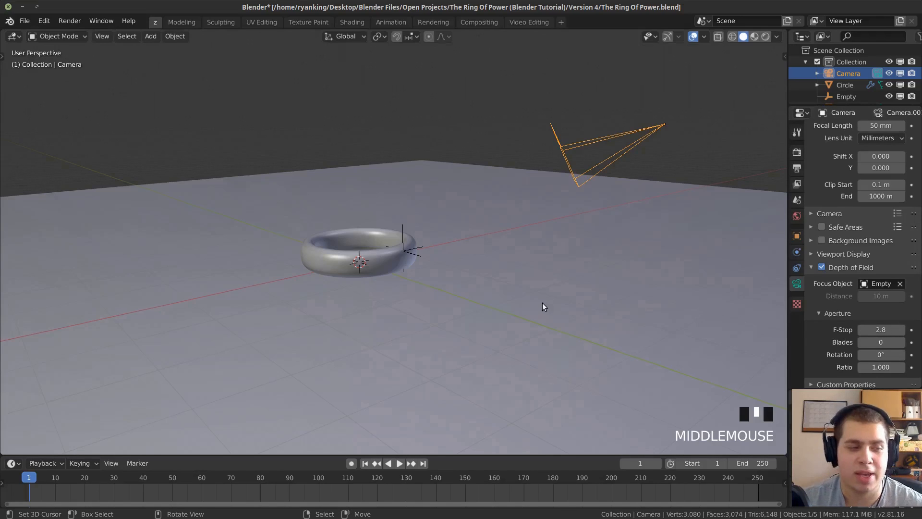
key("KP_0")
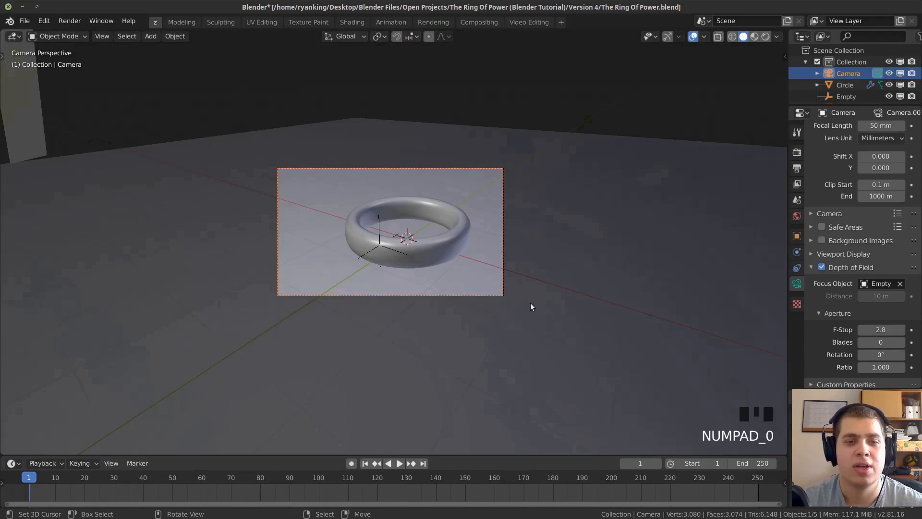
scroll(635, 245, "up", 2)
scroll(430, 108, "up", 1)
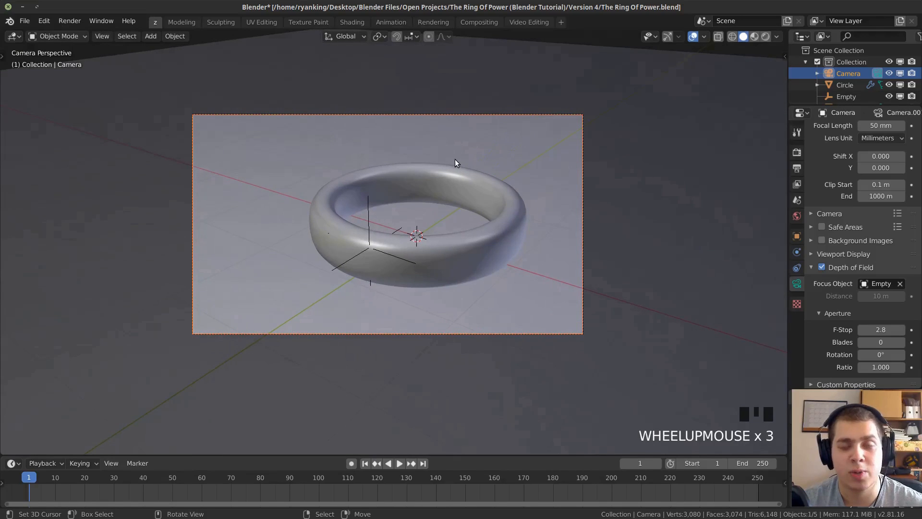
key("z")
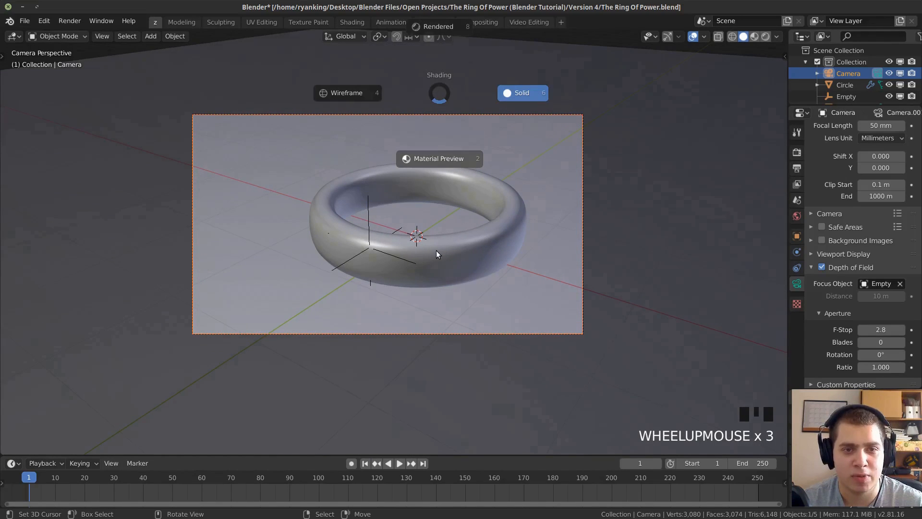
key("z")
key("z")
scroll(387, 203, "up", 2)
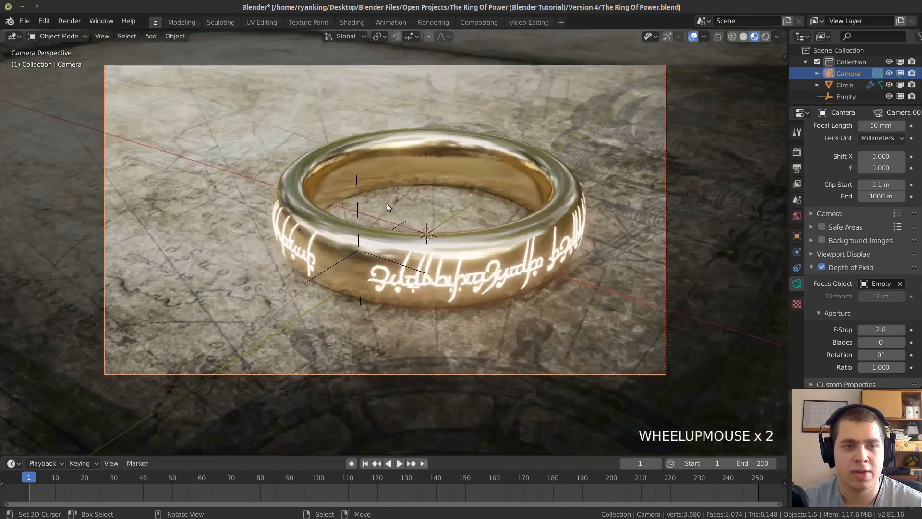
scroll(382, 229, "down", 1)
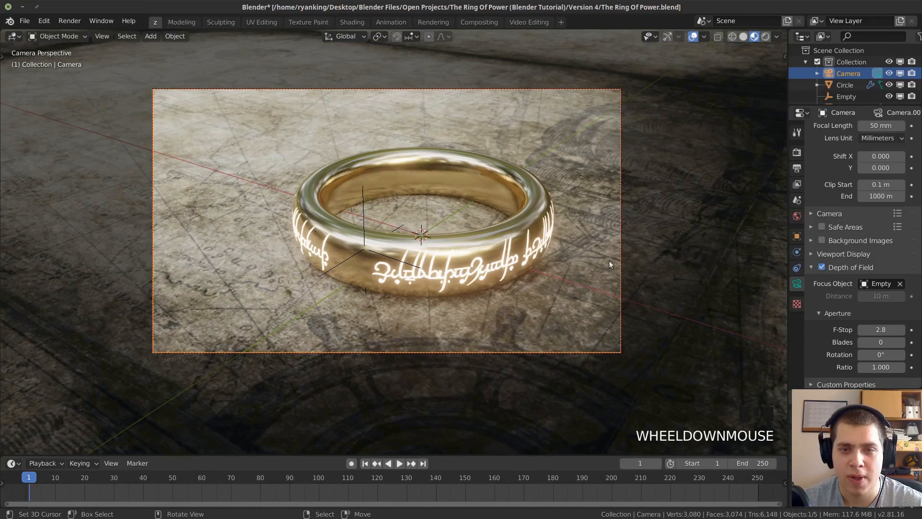
Set the camera's F-Stop to 0.4 after trying 0.1, check the blur up close, and save the file.
left_click_drag(881, 330, 855, 329)
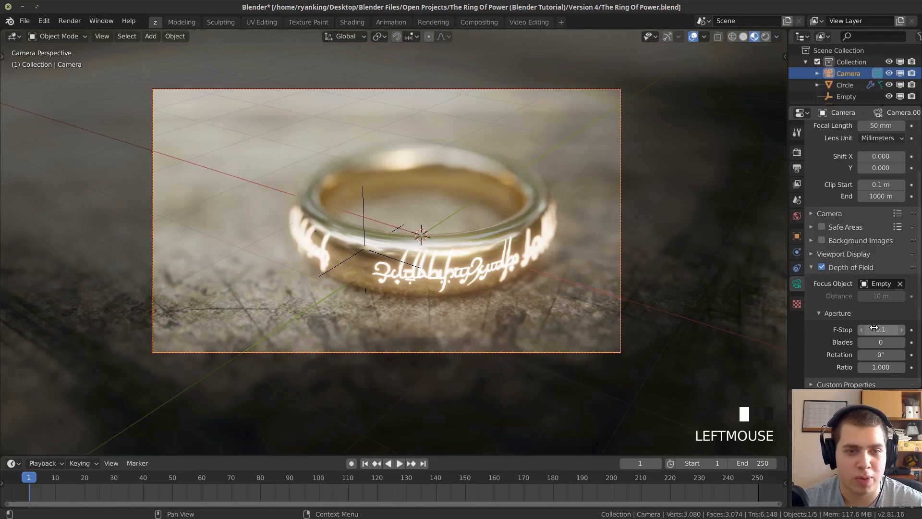
scroll(445, 246, "up", 1)
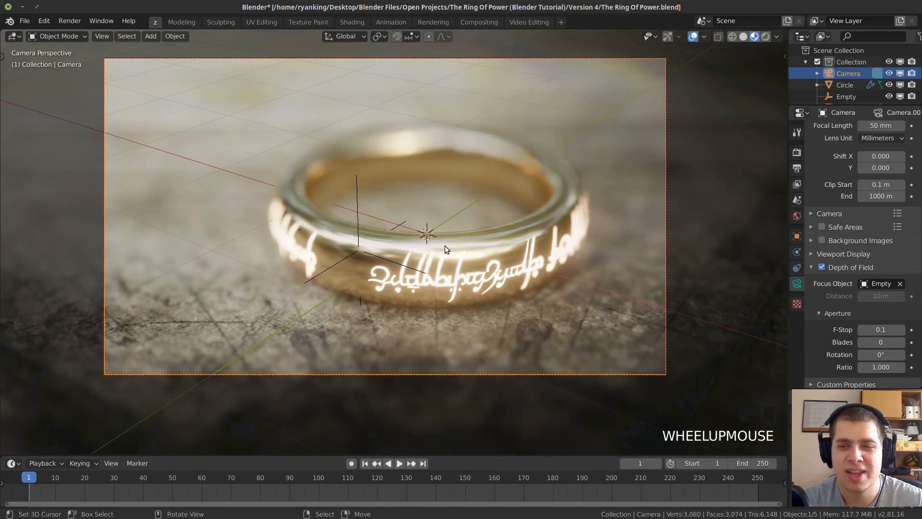
left_click(865, 329)
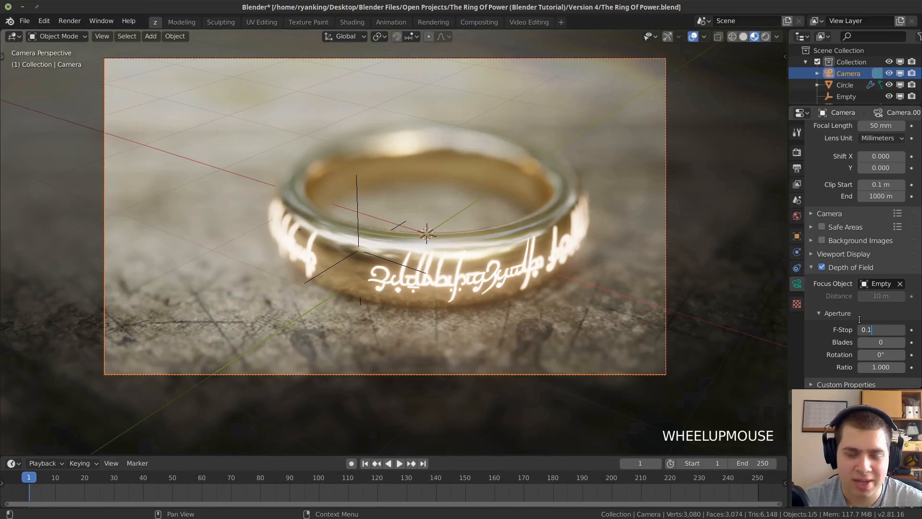
left_click(858, 319)
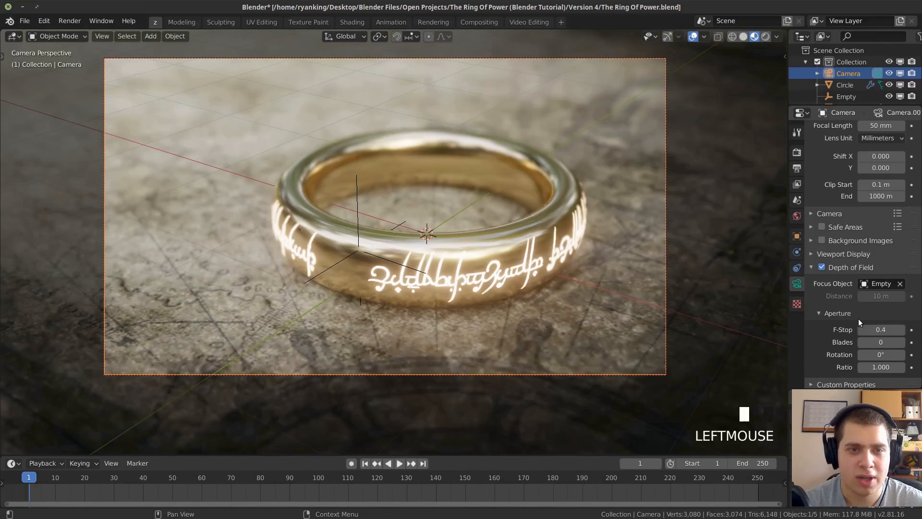
scroll(388, 276, "up", 2)
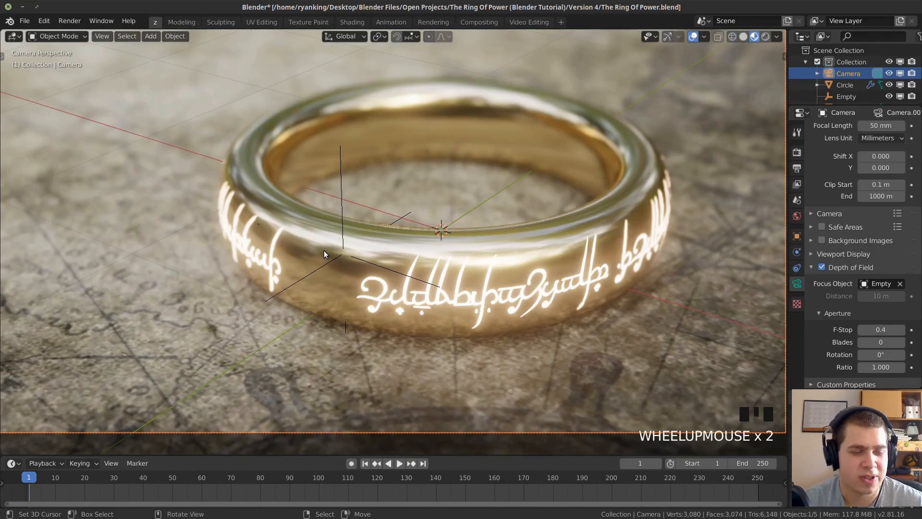
scroll(394, 246, "down", 2)
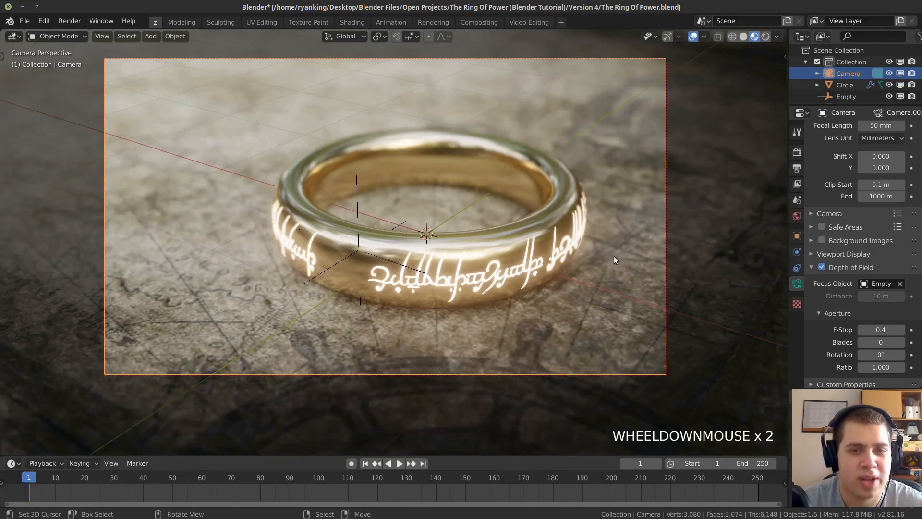
key("ctrl+s")
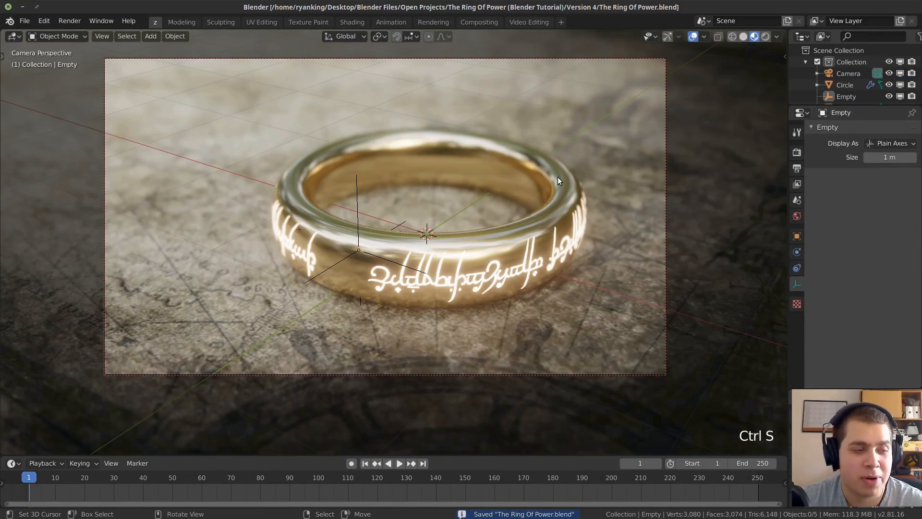
left_click(25, 21)
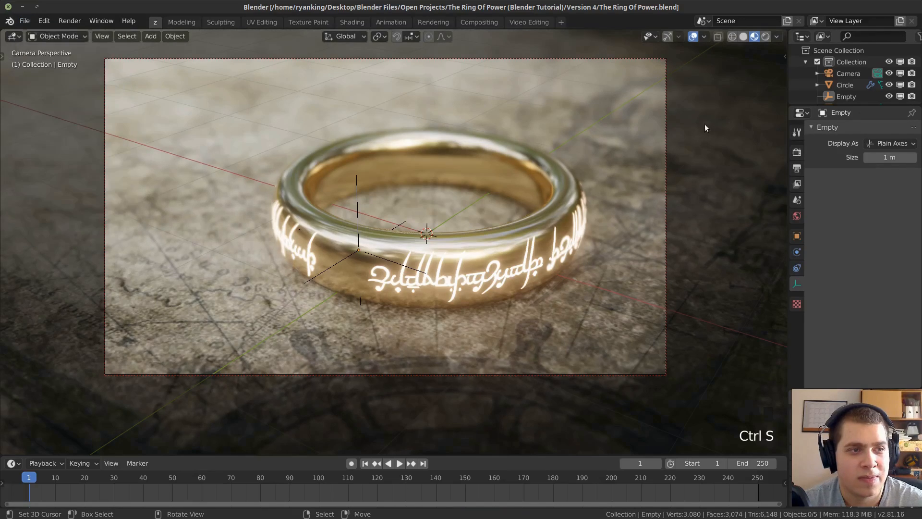
Set the Cycles render samples to 300 and open the output settings.
left_click(797, 153)
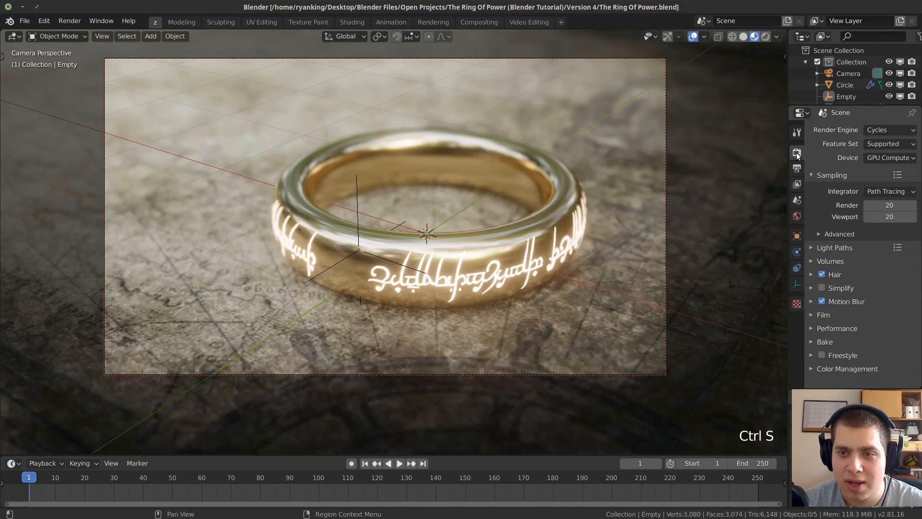
left_click(872, 204)
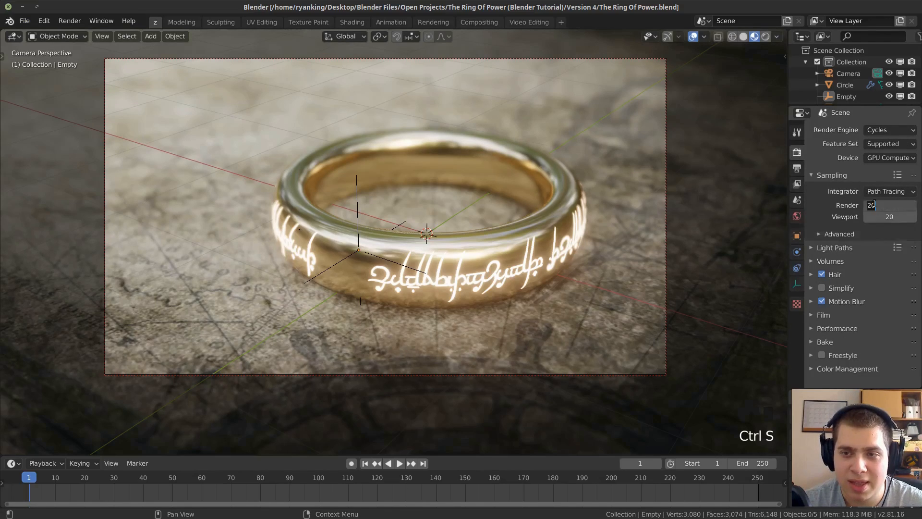
type("300")
key("Return")
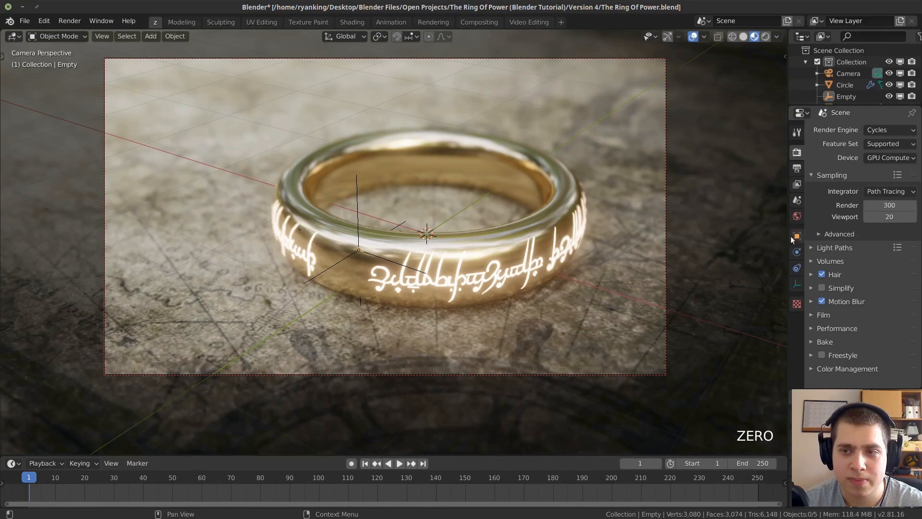
left_click(797, 168)
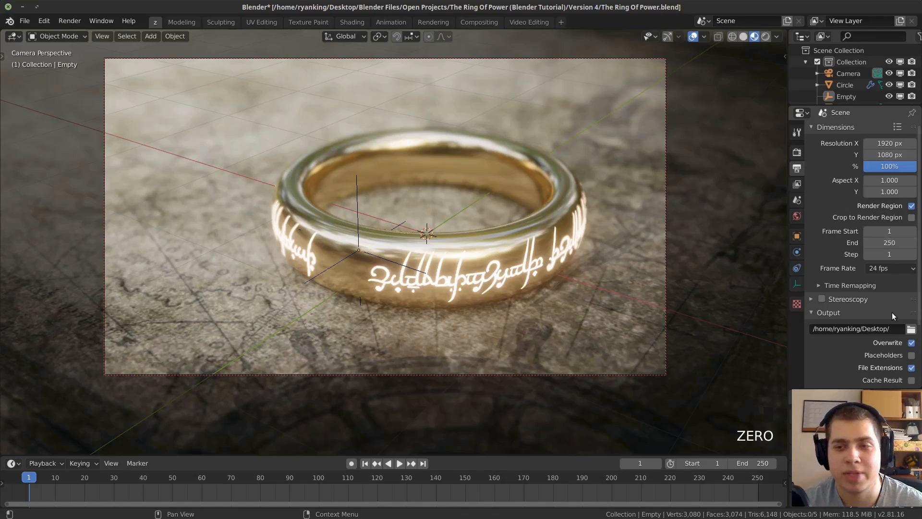
Expand the Light Paths render settings and switch the camera view to Rendered shading.
left_click(798, 152)
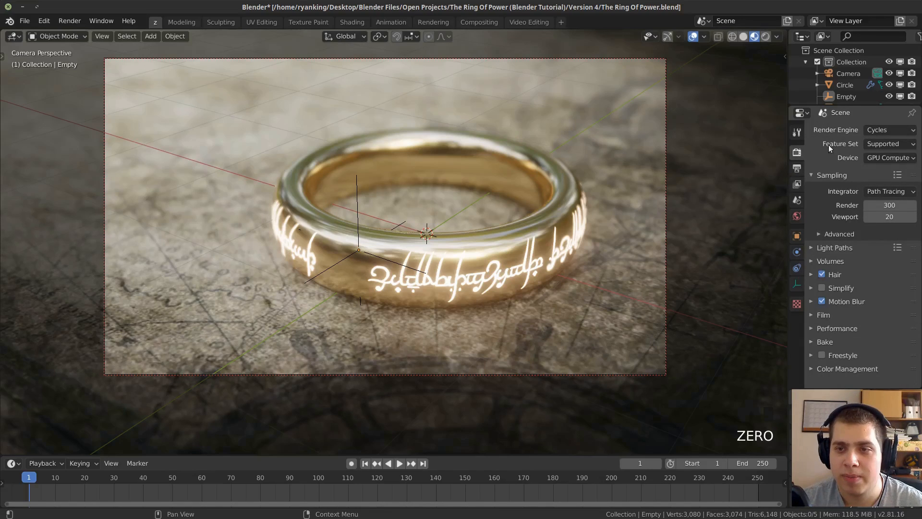
left_click(827, 248)
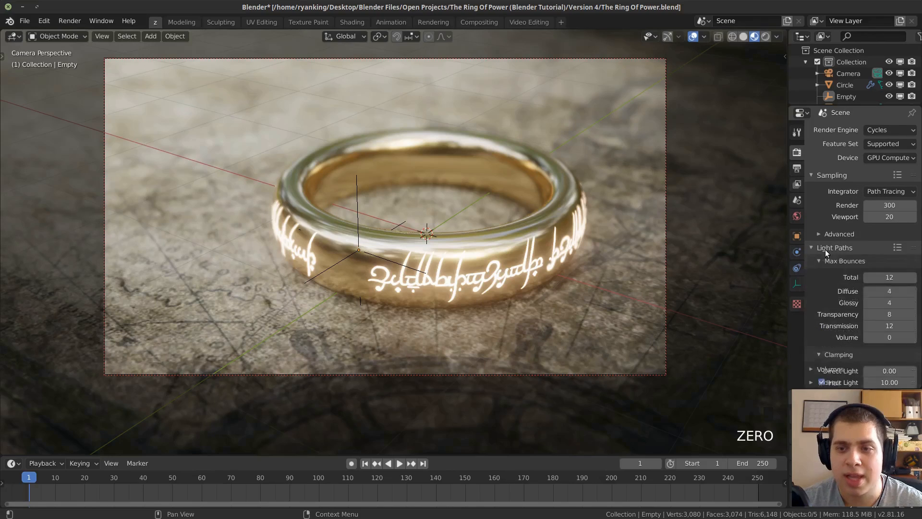
scroll(848, 261, "down", 1)
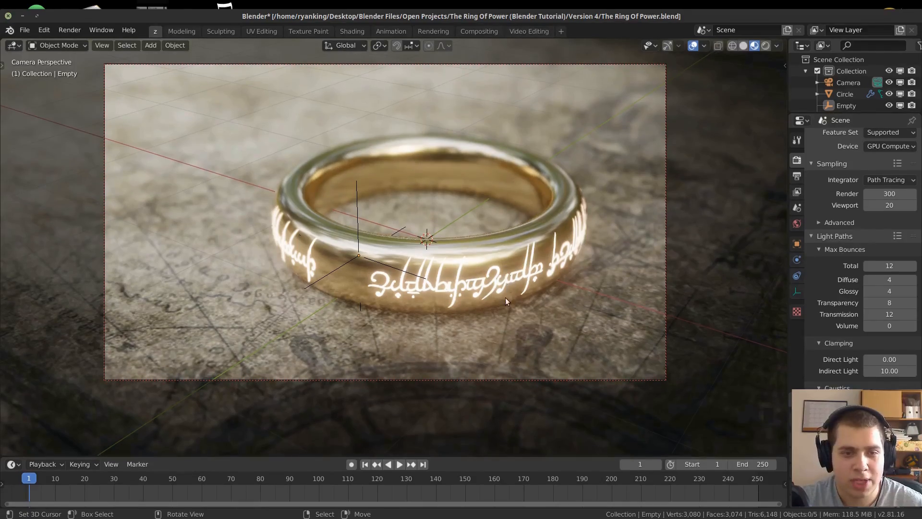
scroll(489, 146, "down", 1)
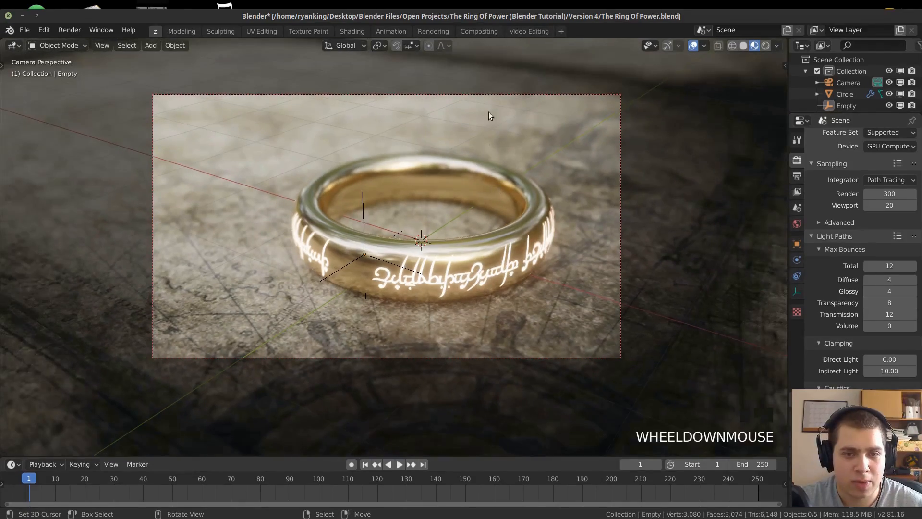
key("z")
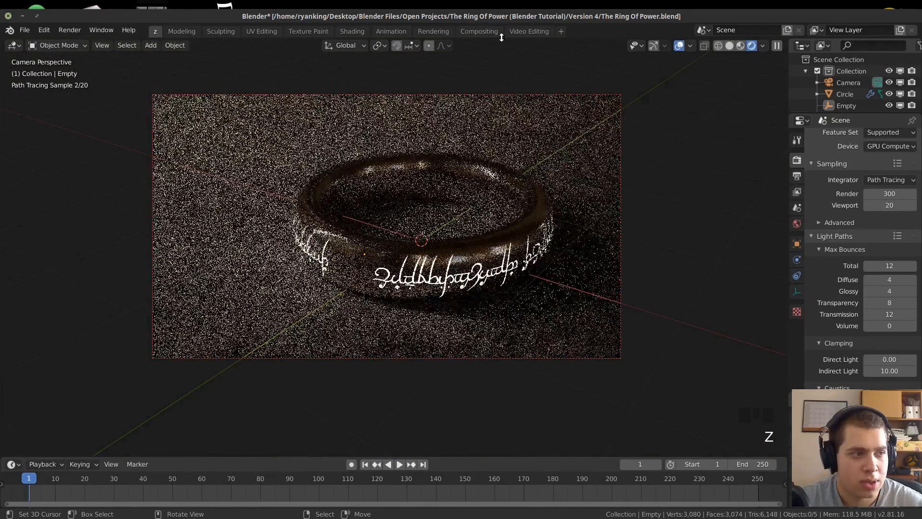
scroll(624, 216, "down", 4)
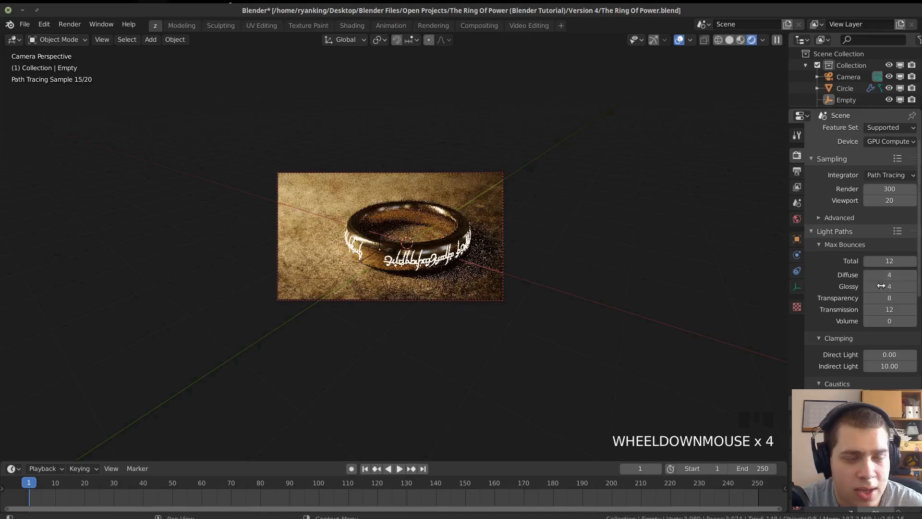
Set the Total, Diffuse and Glossy max bounces to 1.
double_click(888, 262)
type("1")
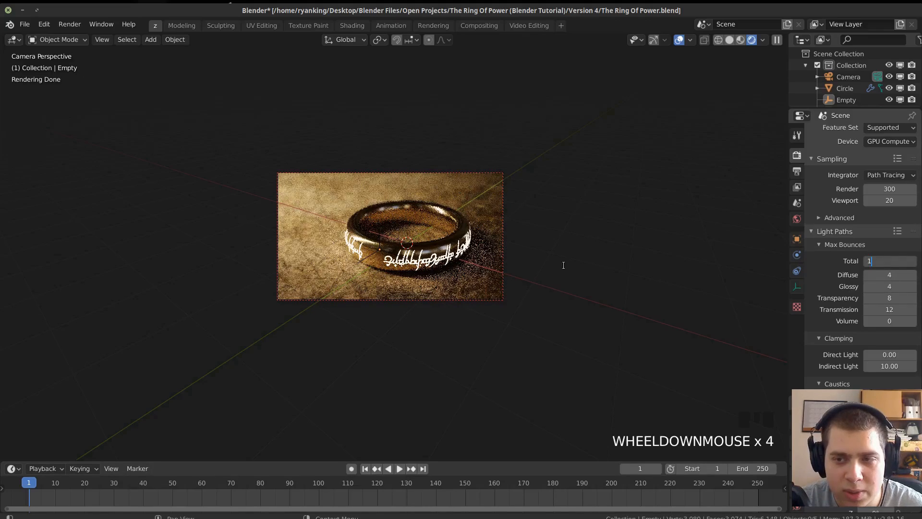
left_click(562, 263)
left_click(892, 275)
type("1")
left_click(898, 289)
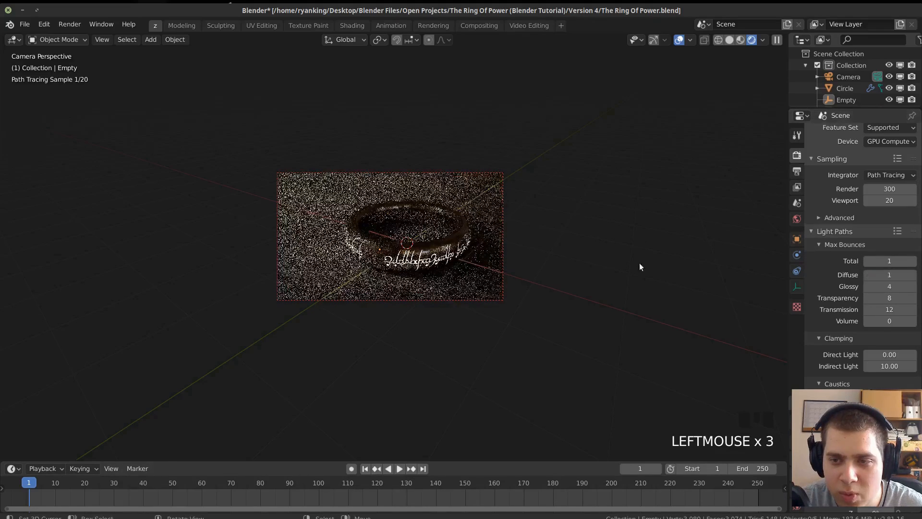
left_click(898, 288)
type("1")
key("Return")
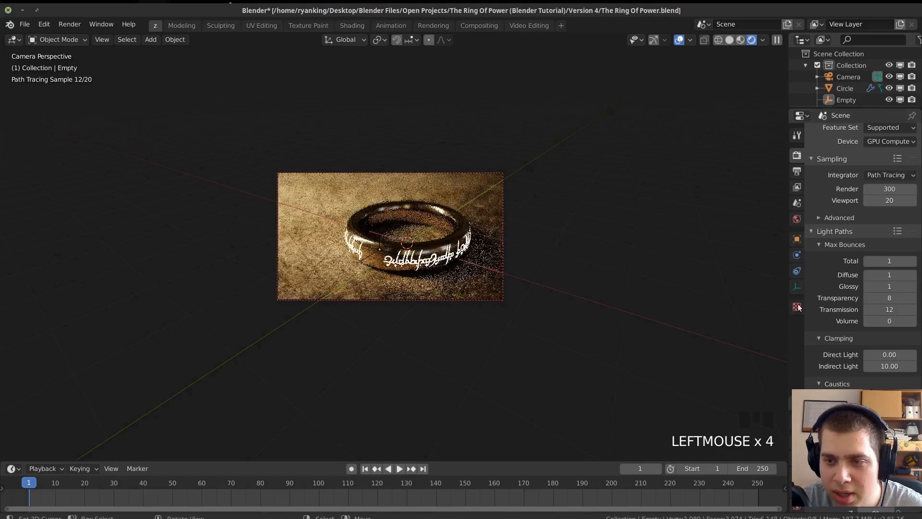
Set the Transparency and Transmission max bounces to 0.
left_click(887, 298)
type("0")
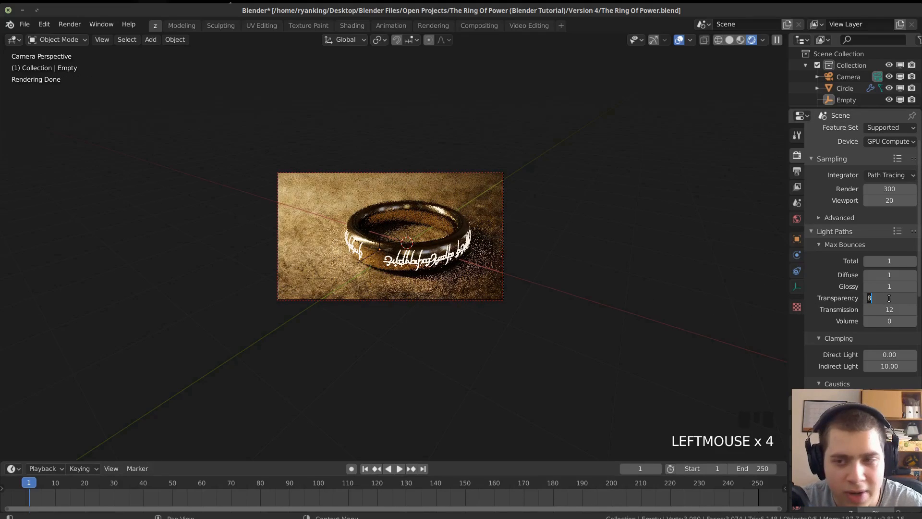
key("Return")
left_click(888, 309)
type("0")
key("Return")
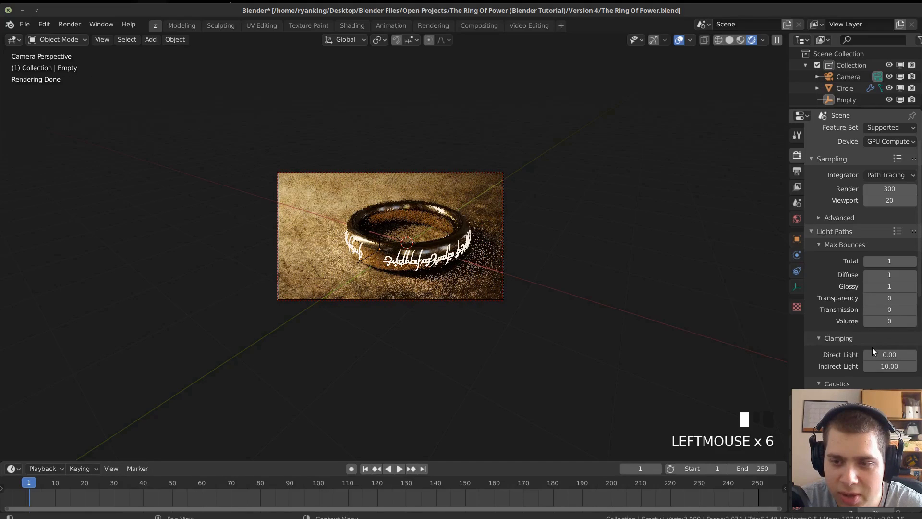
Disable both Refractive Caustics and Reflective Caustics in the Light Paths settings.
scroll(873, 350, "down", 2)
scroll(872, 347, "down", 1)
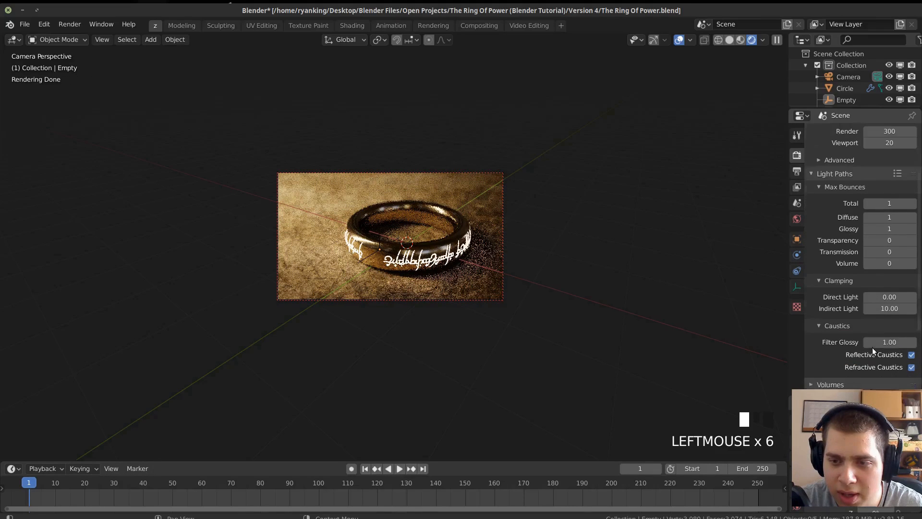
left_click(911, 367)
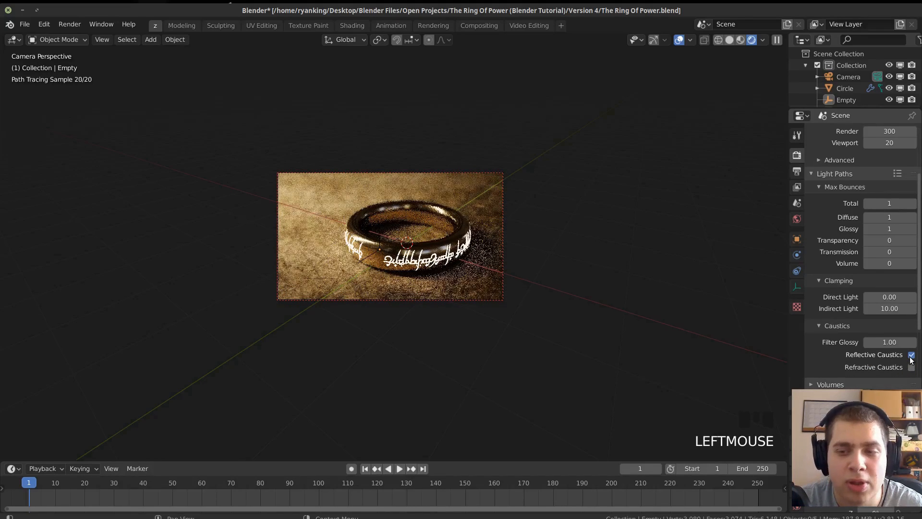
left_click(912, 355)
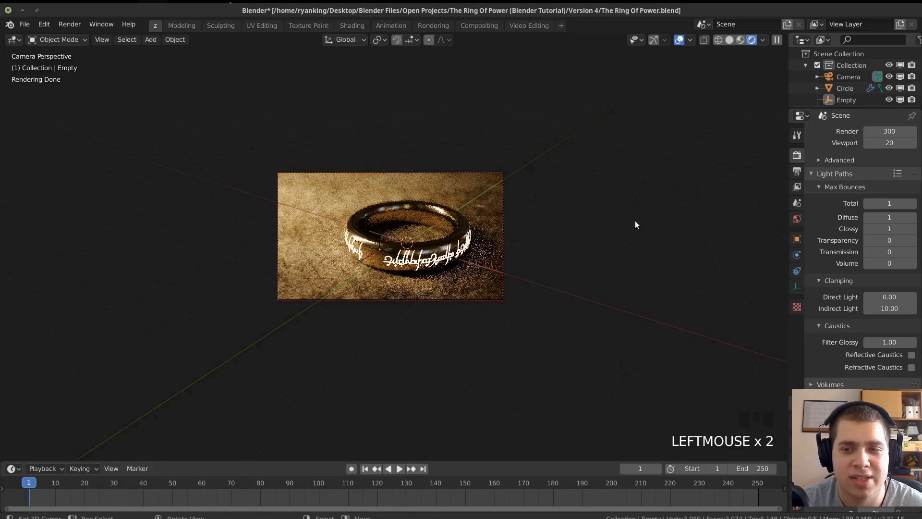
scroll(269, 226, "up", 1)
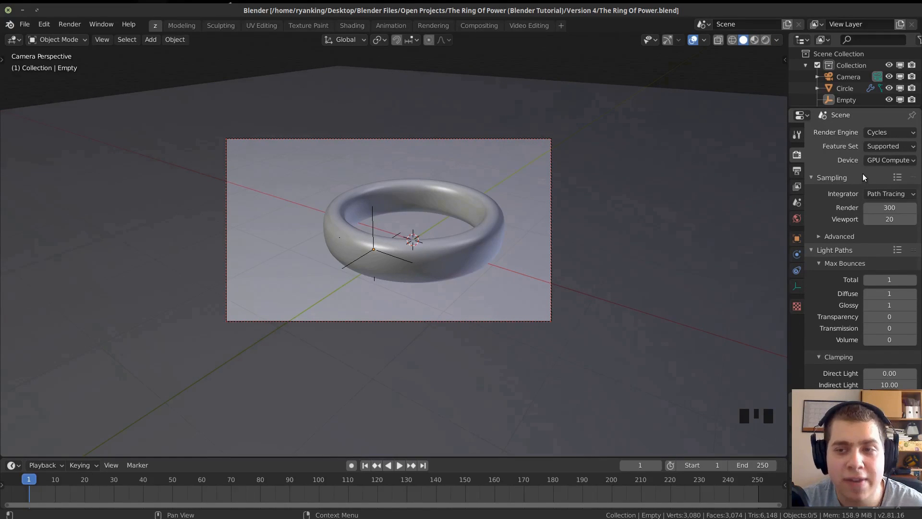
Save the file, then render the ring scene as a still image and inspect the result up close.
left_click(874, 162)
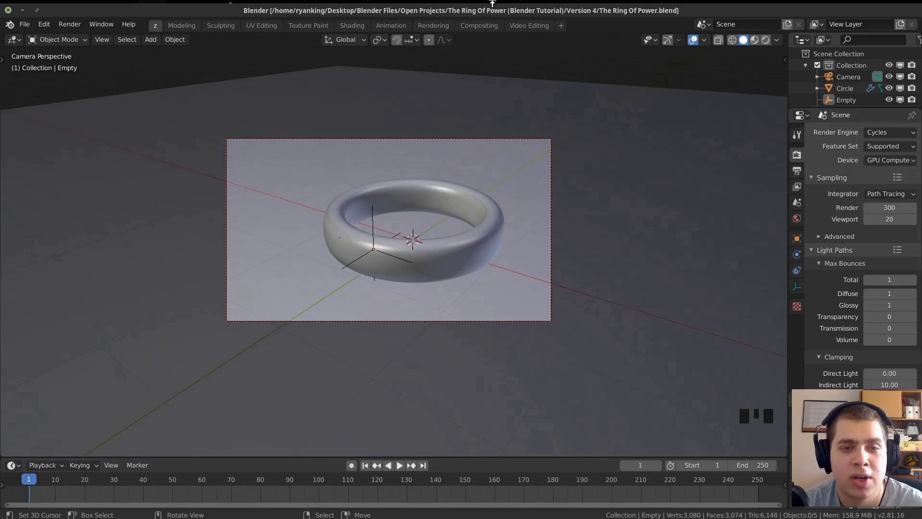
key("ctrl+s")
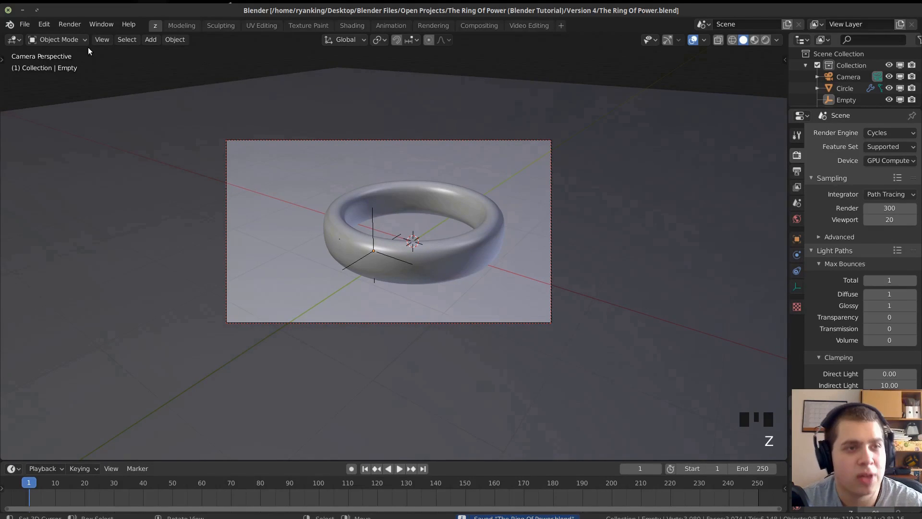
left_click(75, 27)
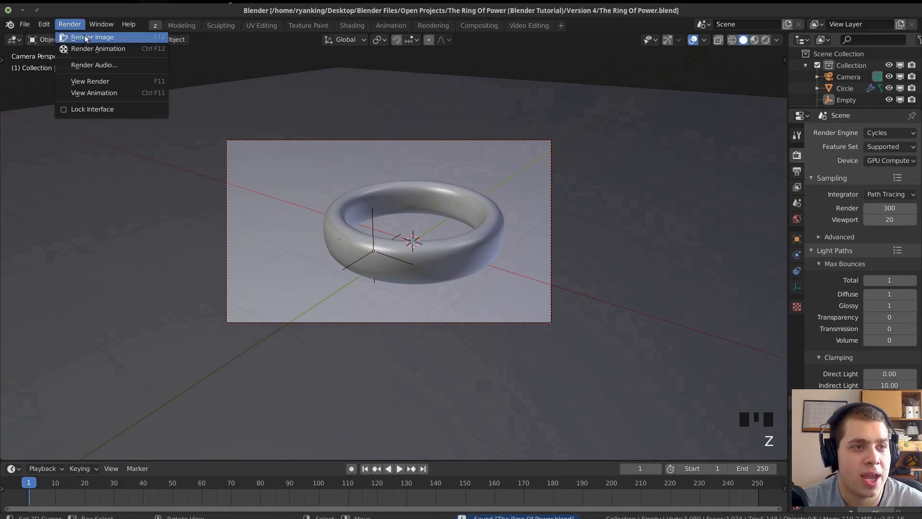
left_click(89, 39)
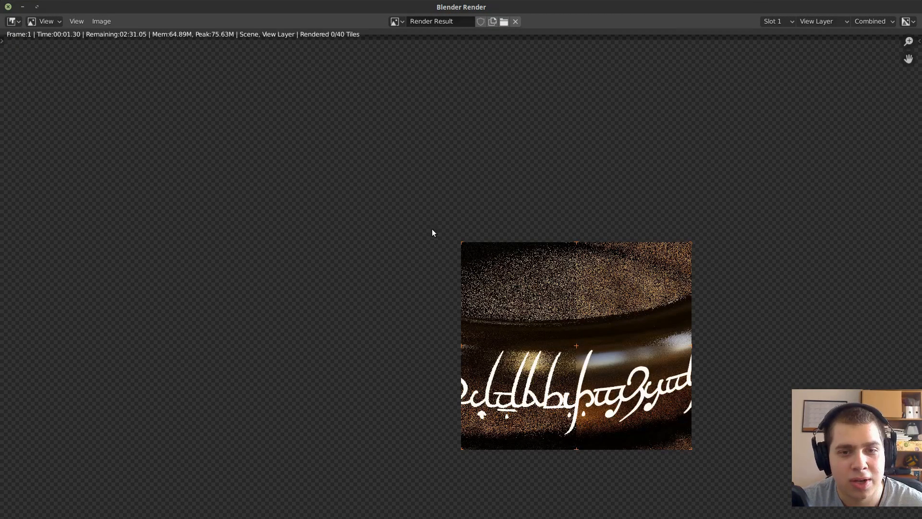
scroll(432, 228, "down", 1)
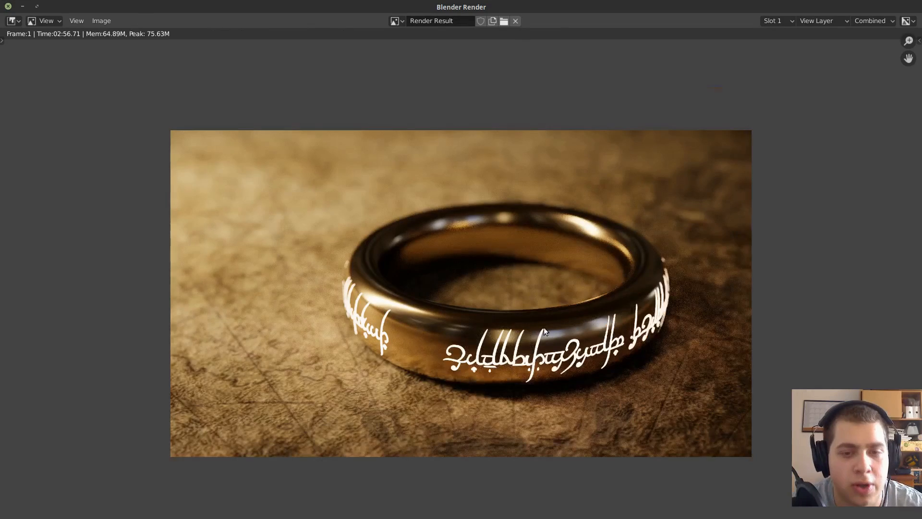
scroll(545, 329, "up", 1)
middle_click_drag(474, 194, 422, 206)
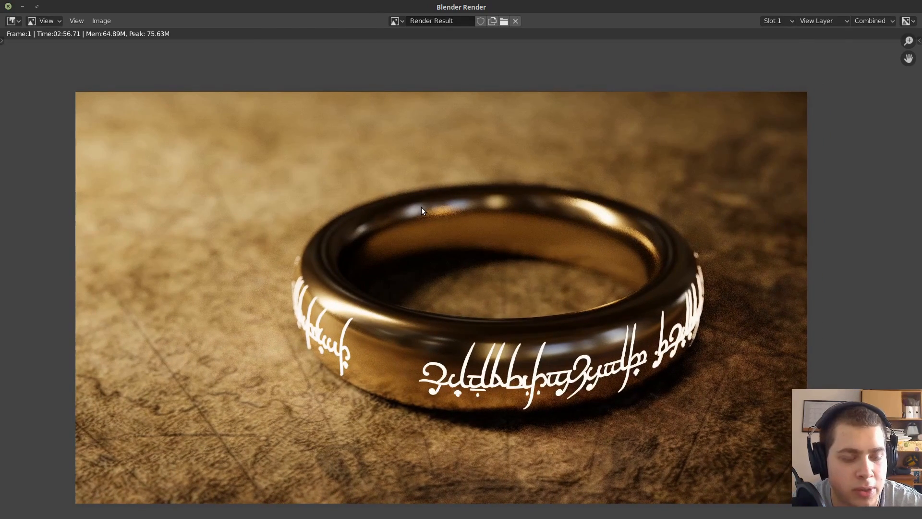
key("Escape")
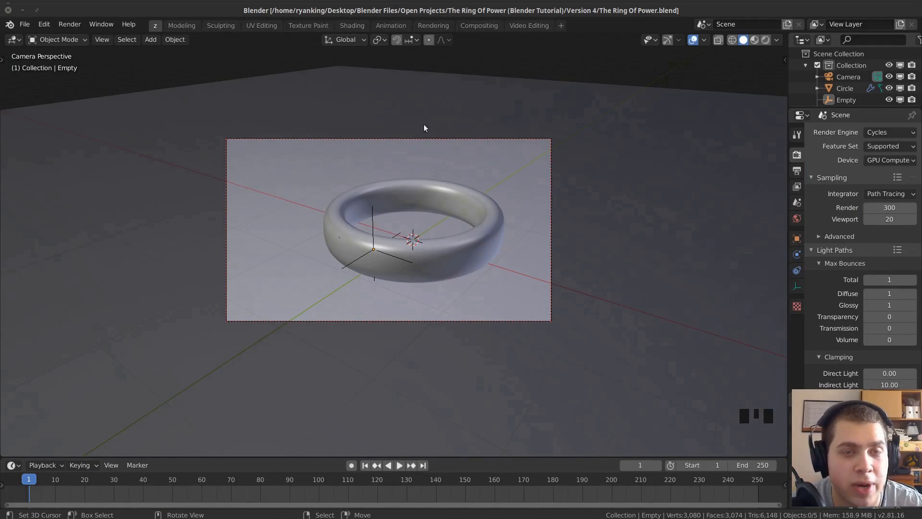
Switch to the Compositing workspace and enable Use Nodes.
scroll(469, 160, "up", 1)
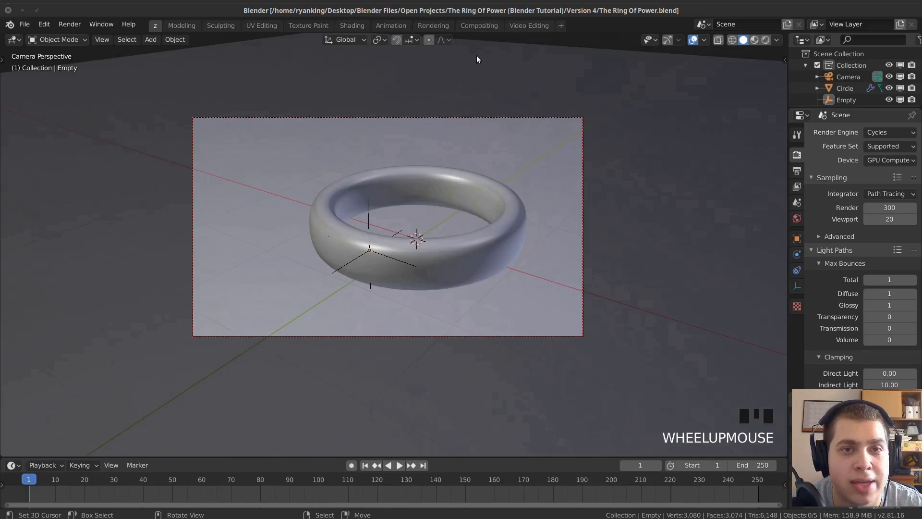
left_click(473, 25)
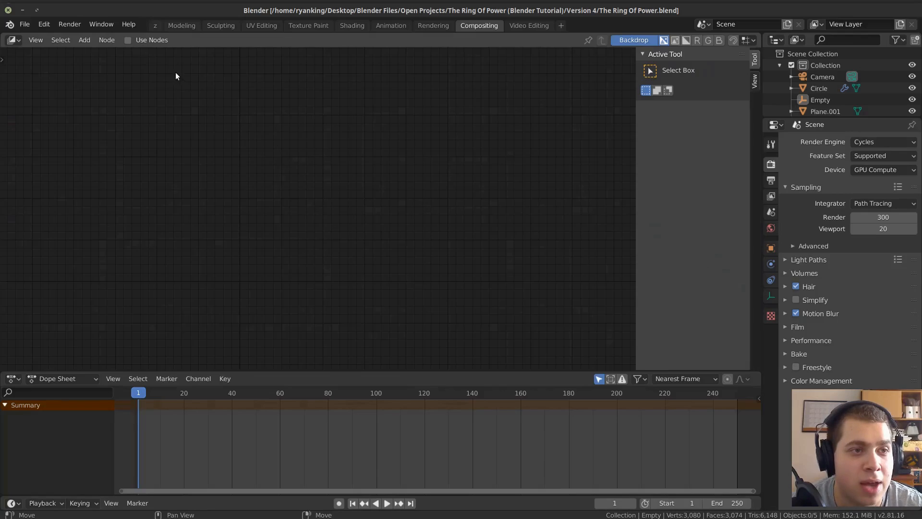
left_click(143, 41)
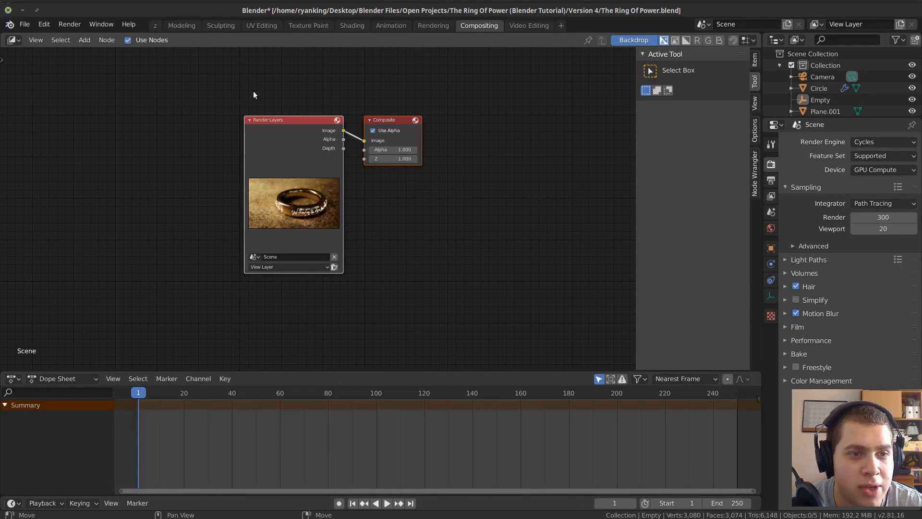
Enlarge the compositor node area by narrowing the properties area, collapsing the Dope Sheet and hiding the sidebar.
scroll(331, 177, "up", 1)
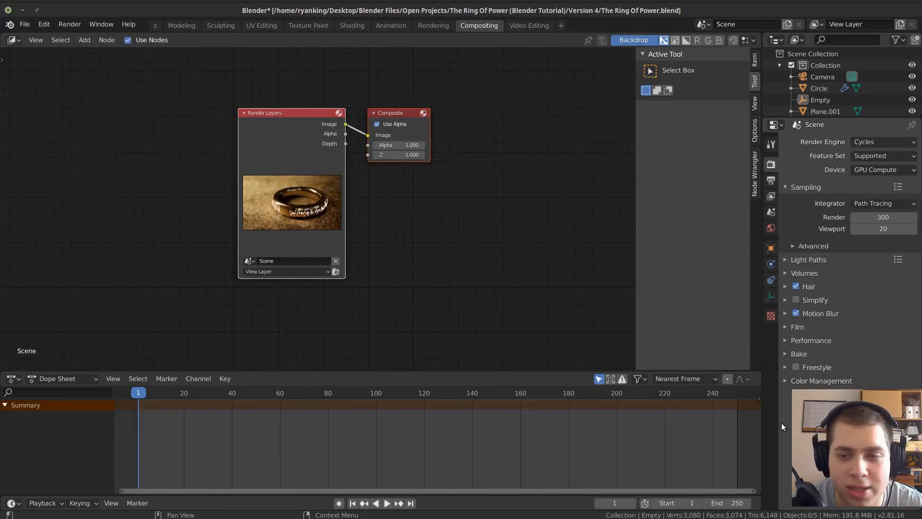
left_click_drag(762, 365, 790, 365)
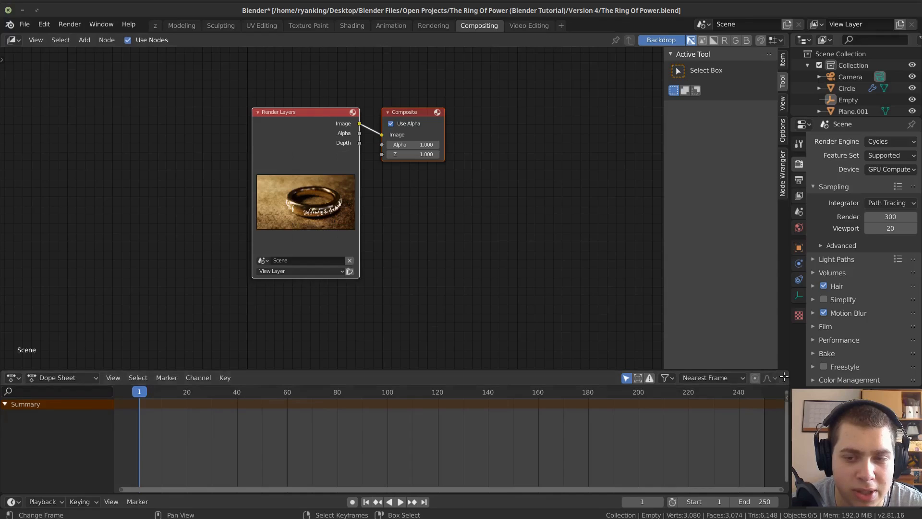
left_click_drag(786, 371, 782, 402)
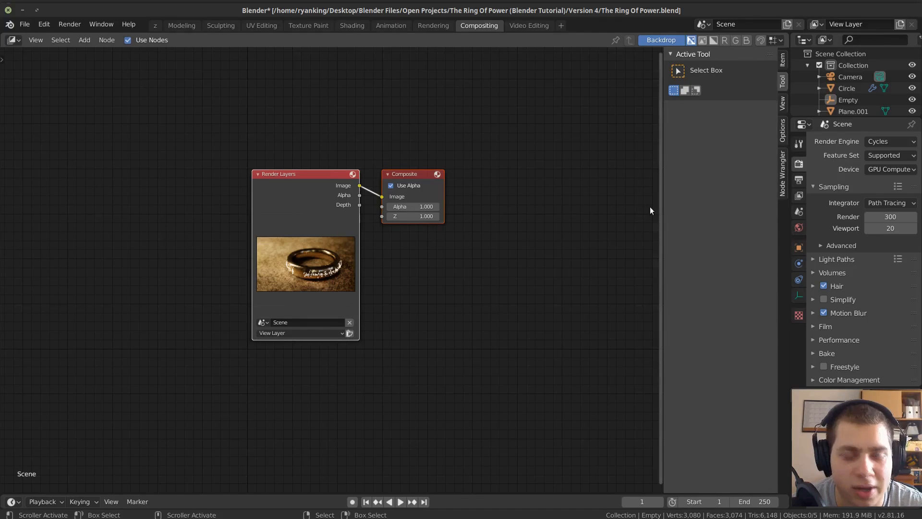
key("n")
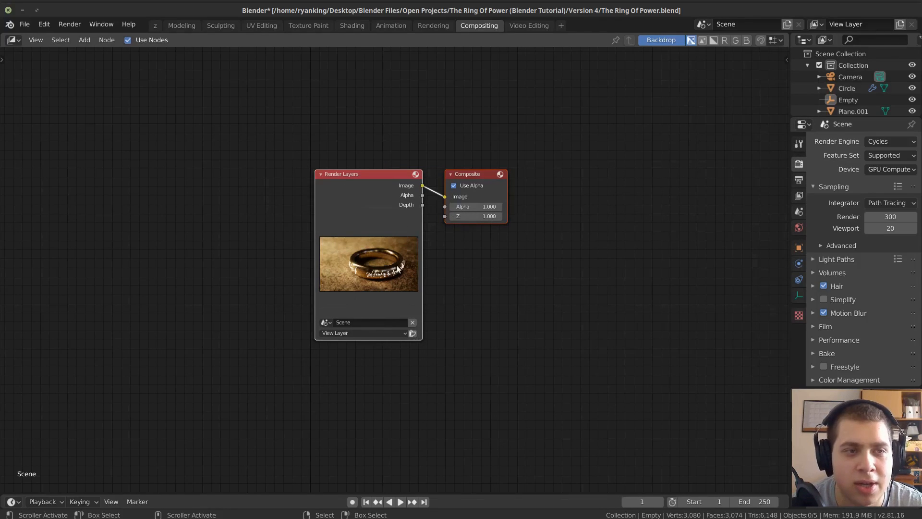
Move the Render Layers node away from Composite and link a Viewer node, placed below Composite, to its Image output.
scroll(379, 204, "up", 2)
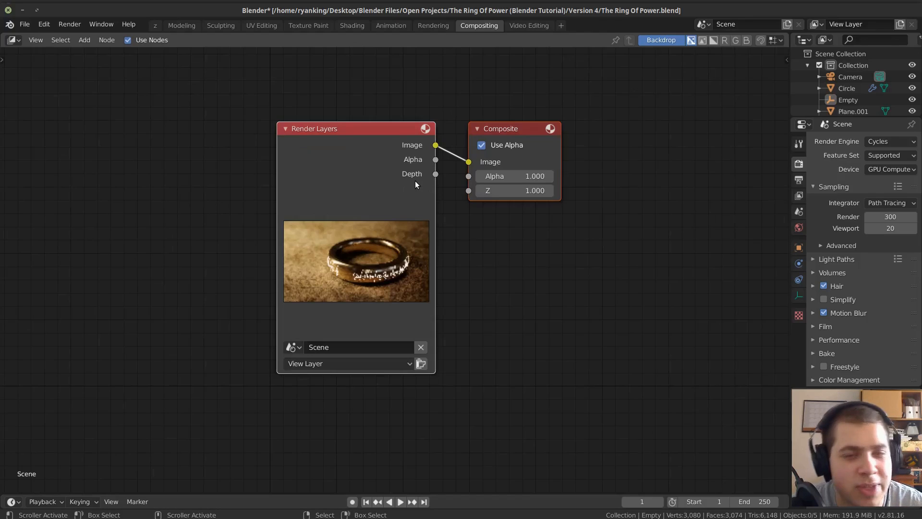
scroll(415, 142, "down", 1)
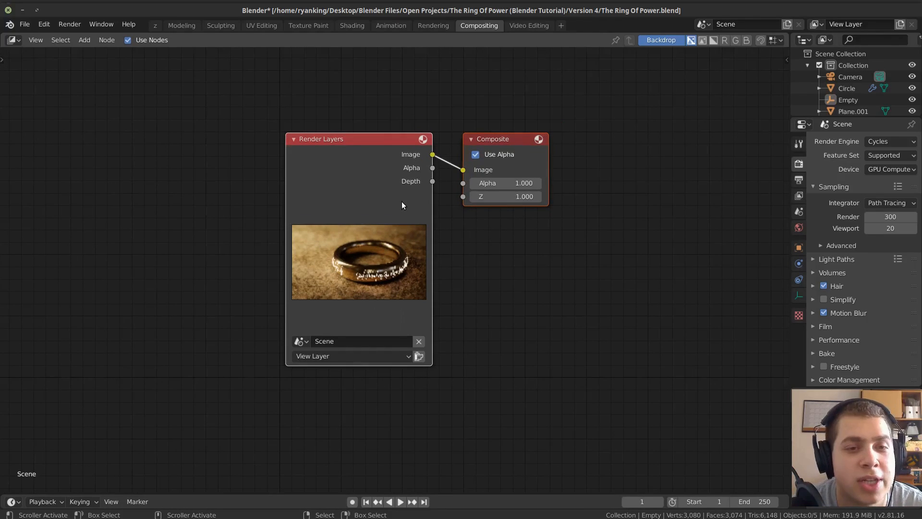
scroll(401, 197, "down", 1)
scroll(404, 198, "down", 1)
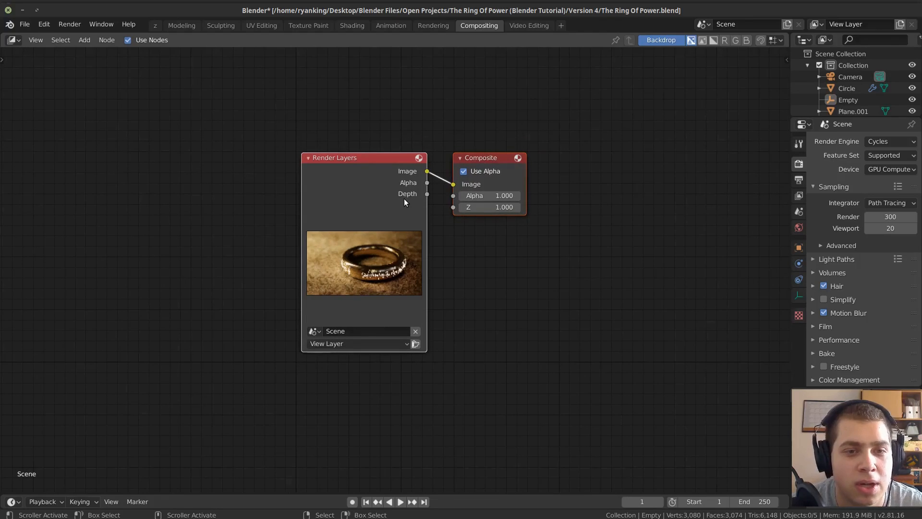
left_click_drag(402, 198, 241, 197)
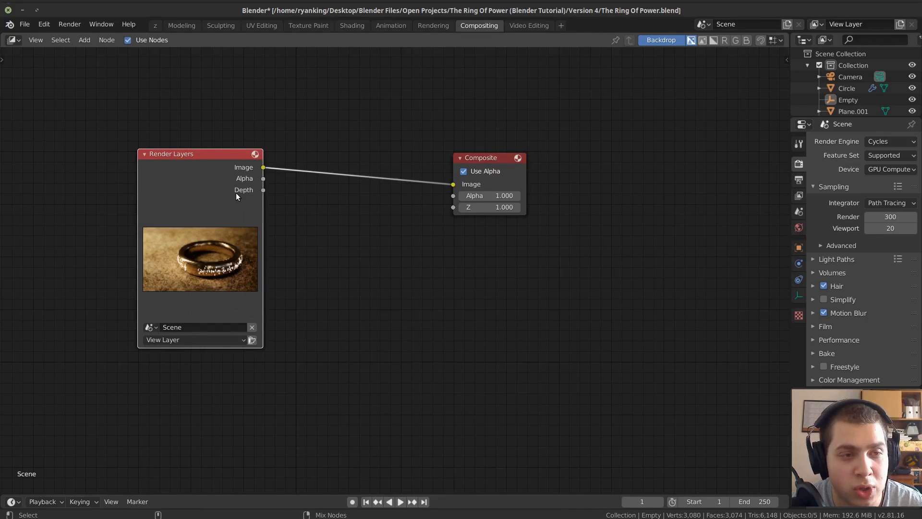
left_click(240, 192, "ctrl+shift")
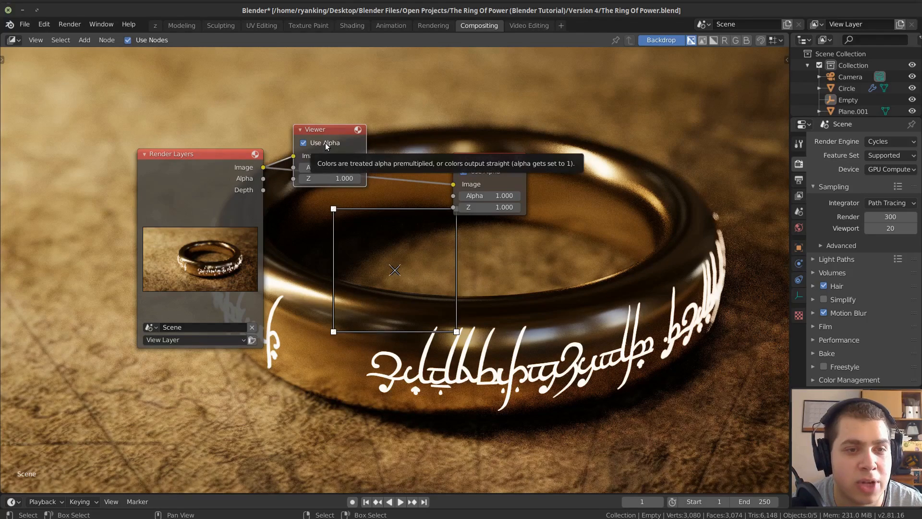
left_click_drag(325, 134, 497, 236)
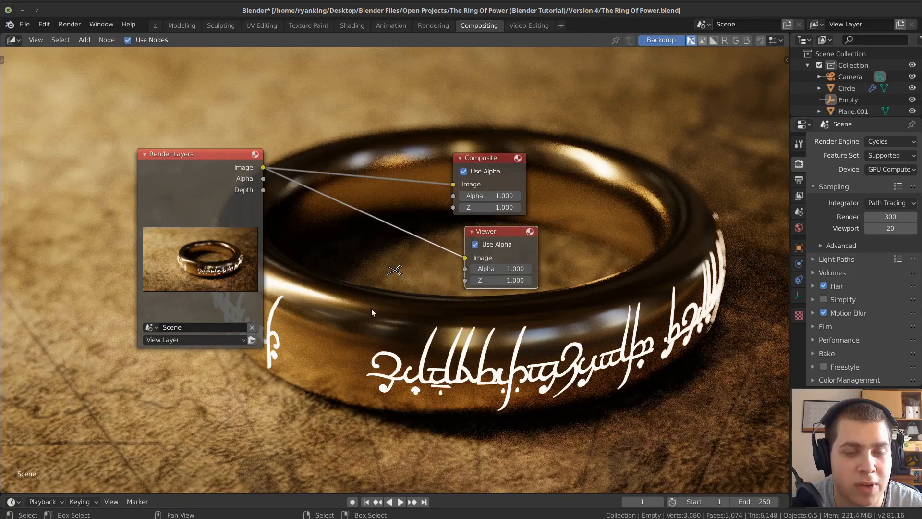
Try to add another Viewer node by searching the node list for "vi".
key("shift+a")
left_click(373, 308)
type("vi")
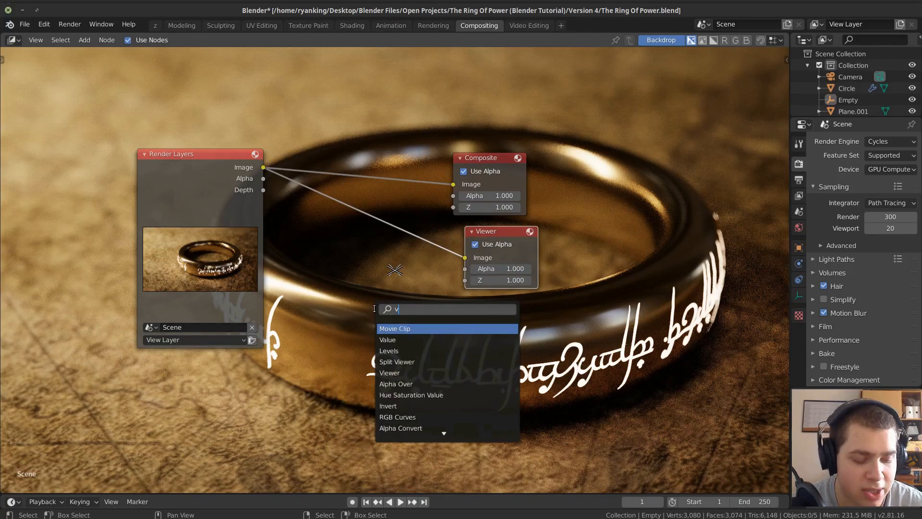
key("Down")
key("Down")
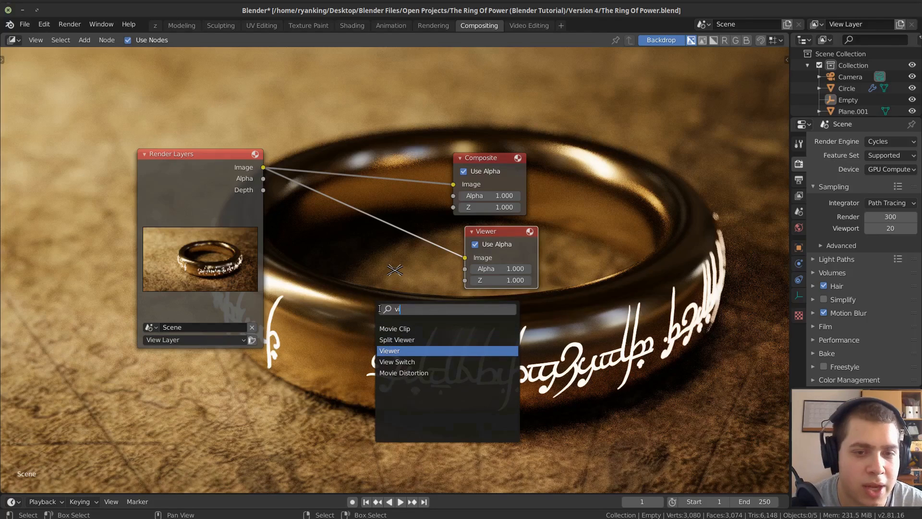
key("Return")
Shift the Composite node farther from Render Layers and align the Viewer node directly beneath it.
left_click(509, 194)
left_click_drag(500, 162, 534, 171)
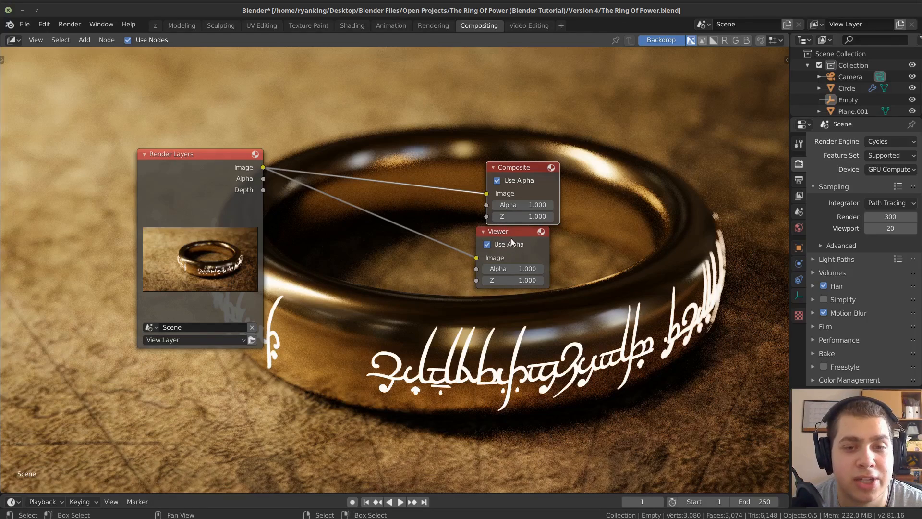
mouse_move(519, 232)
left_mouse_down()
mouse_move(532, 236)
mouse_move(524, 231)
left_mouse_up()
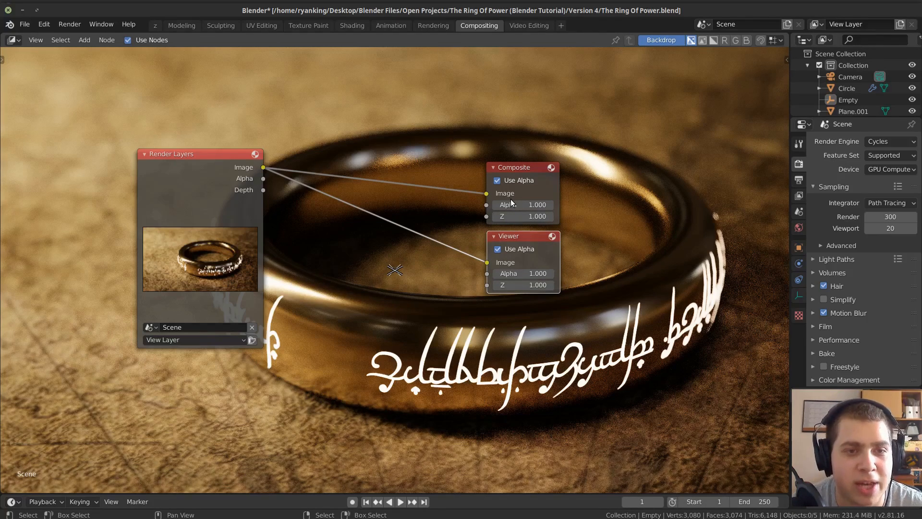
Shrink the rendered backdrop behind the nodes until the whole image fits, toggling the Backdrop off and on again.
scroll(461, 187, "down", 2)
scroll(456, 173, "up", 1)
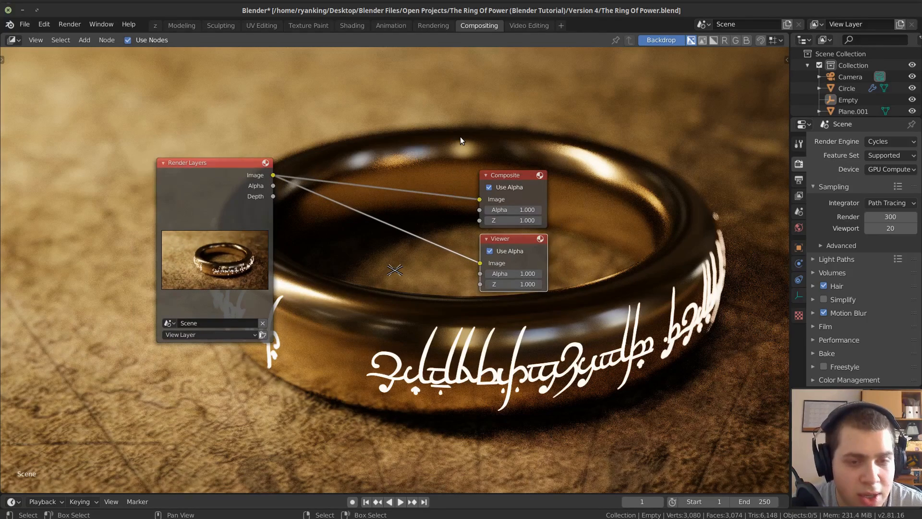
key("v")
key("v")
key("v")
key("v")
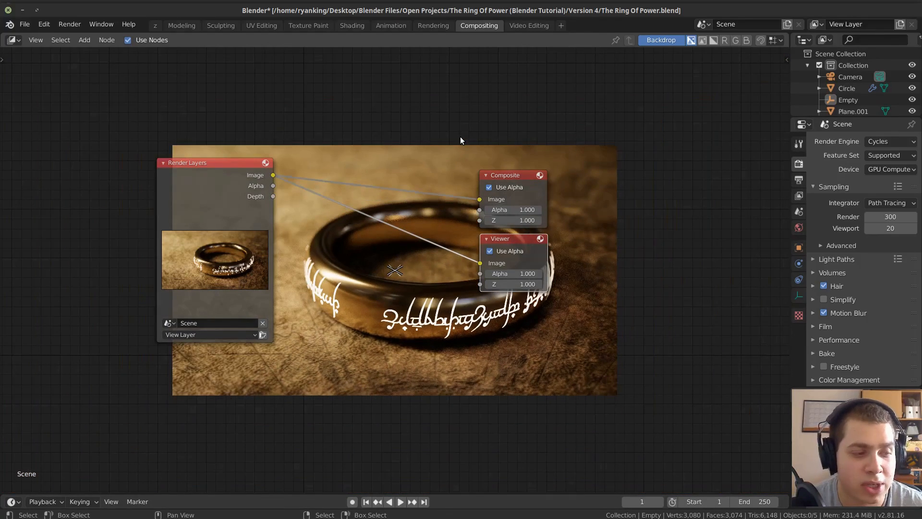
left_click(667, 41)
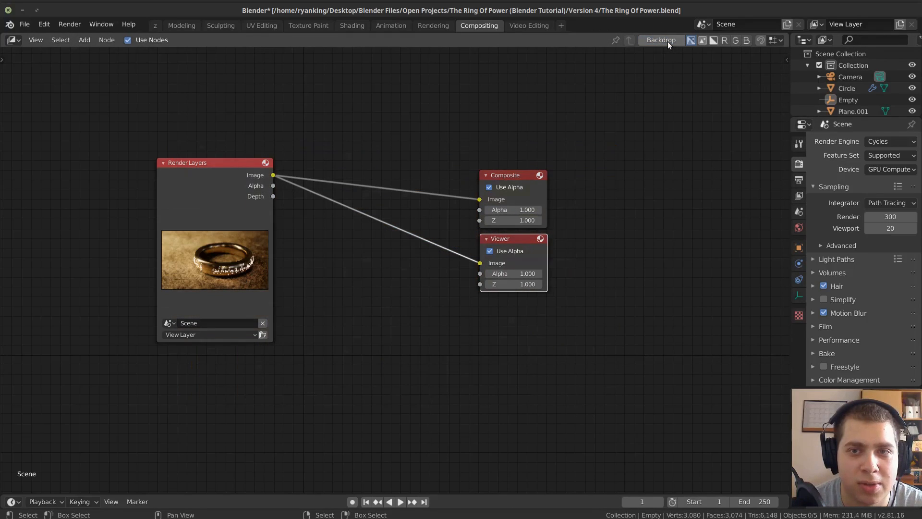
left_click(667, 41)
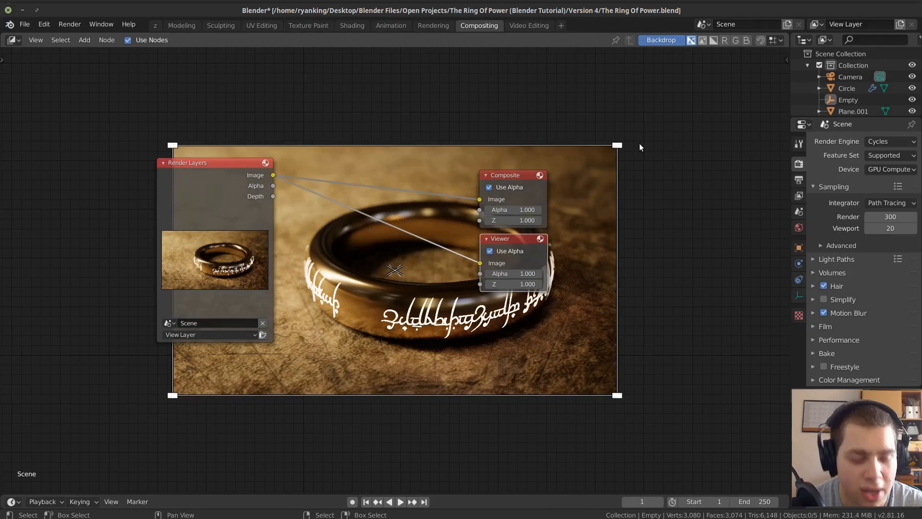
key("v")
key("v")
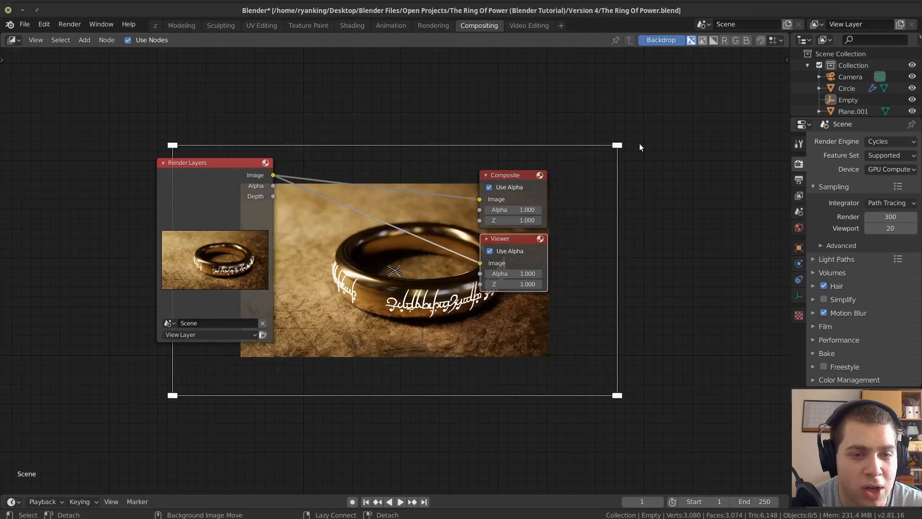
Enlarge the rendered backdrop behind the compositor nodes so the ring fills more of the editor.
key("alt+v")
key("alt+v")
key("alt+v")
key("alt+v")
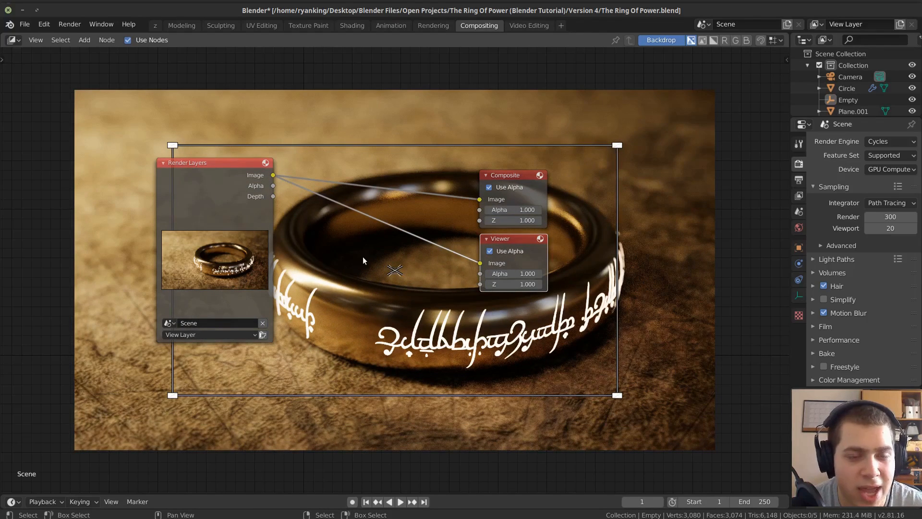
scroll(362, 257, "down", 2)
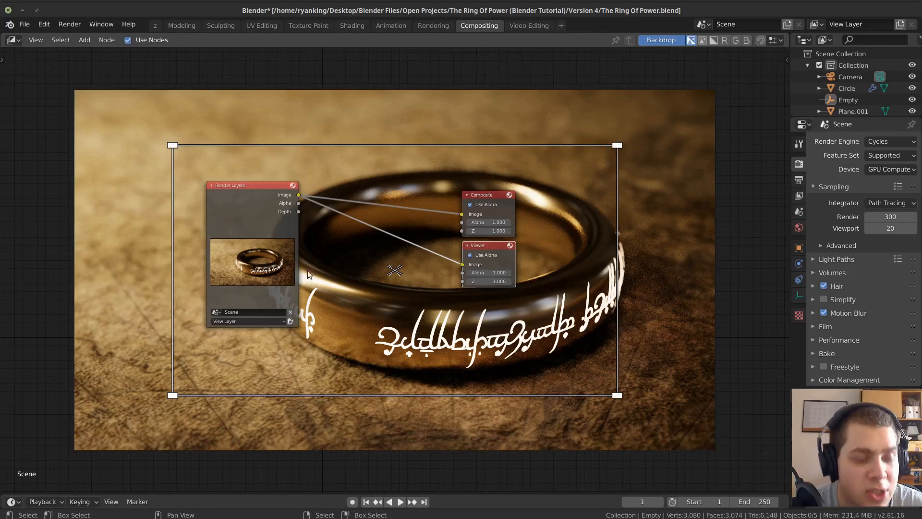
scroll(373, 166, "up", 2)
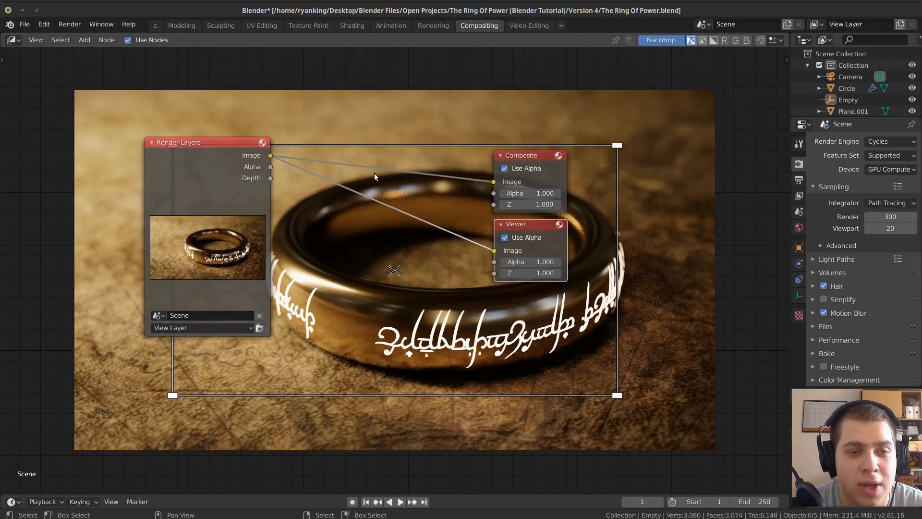
key("shift+a")
left_click(365, 110)
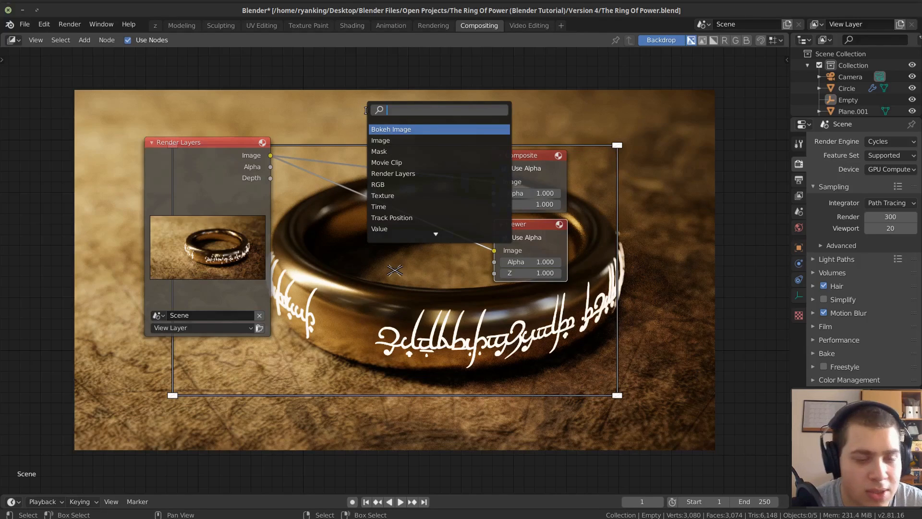
key("Escape")
Add a Denoise node after Render Layers and link its Image output to both the Composite and Viewer nodes.
key("shift+a")
left_click(365, 109)
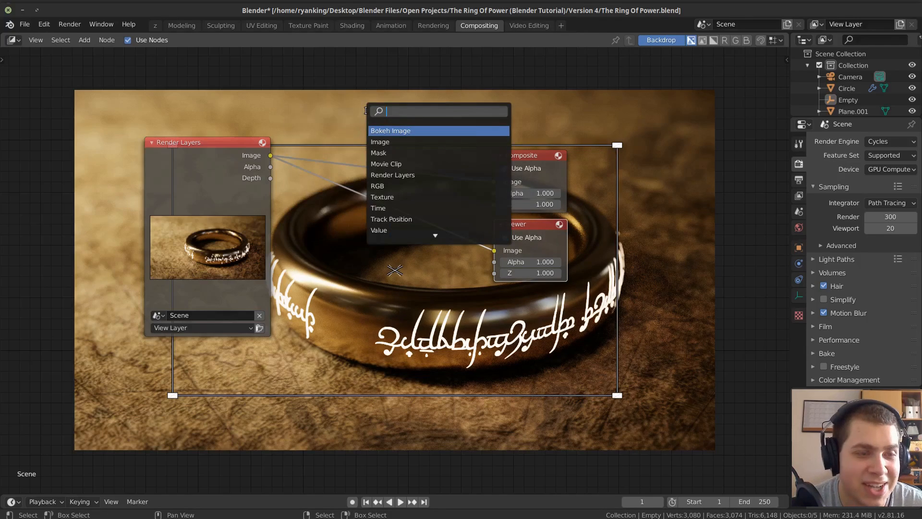
type("de")
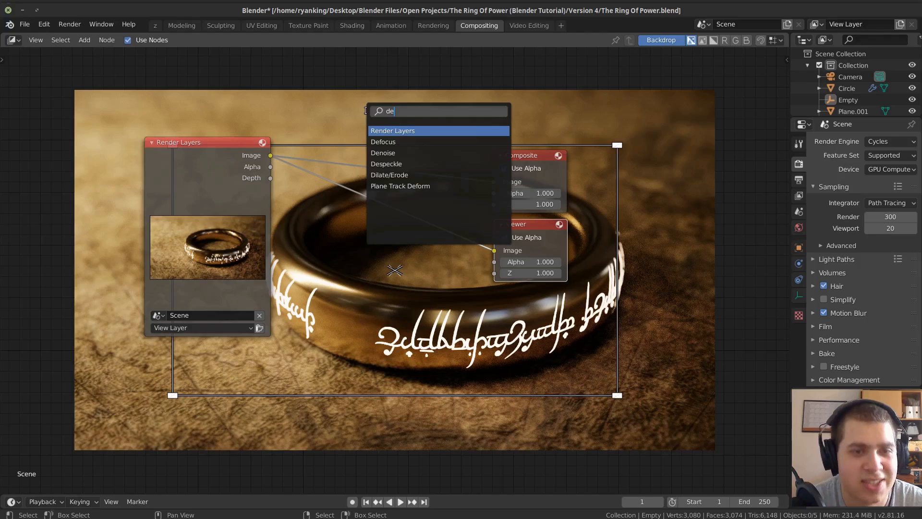
left_click(383, 153)
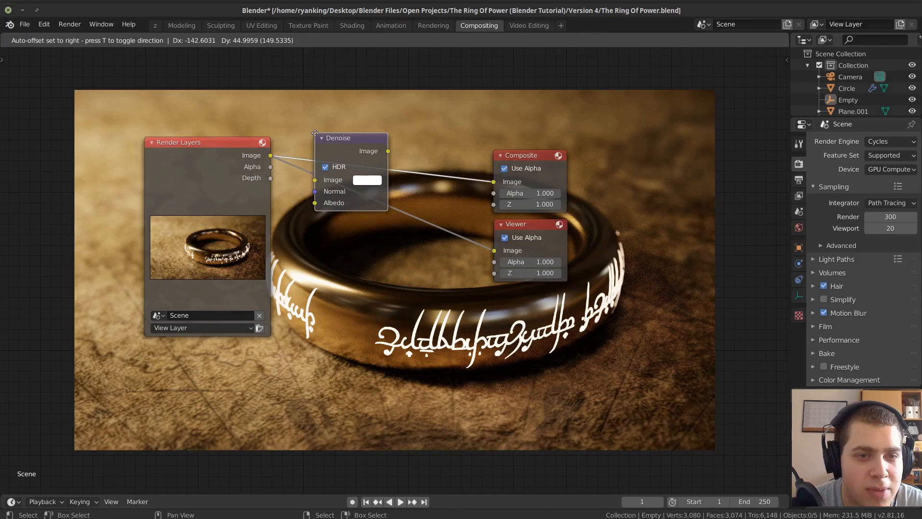
left_click(335, 140)
left_click_drag(376, 150, 496, 252)
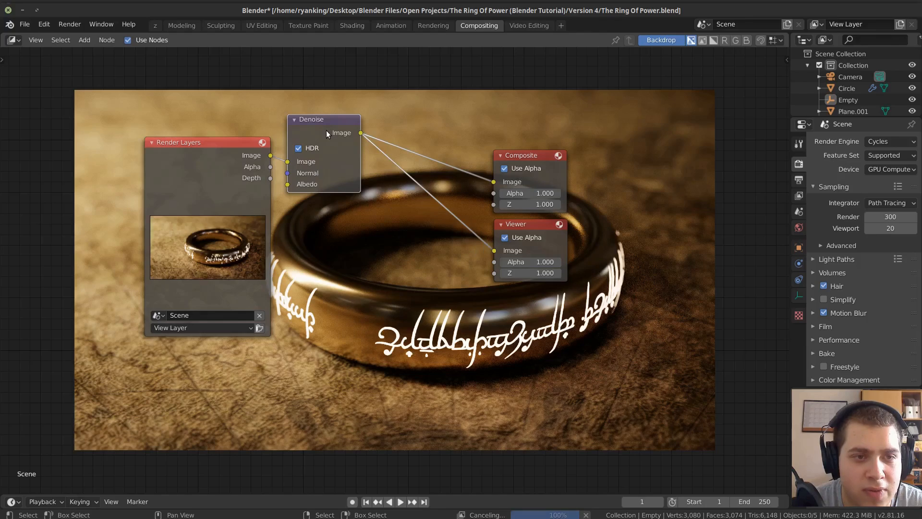
Spread the node chain out by moving Render Layers away from Denoise and shifting Composite and Viewer farther along.
scroll(349, 209, "down", 1)
scroll(346, 235, "down", 1)
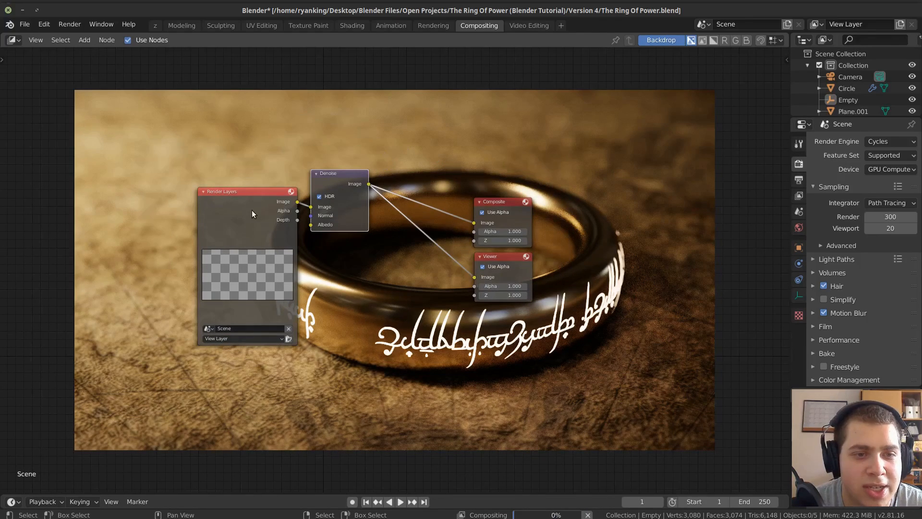
left_click_drag(248, 210, 204, 203)
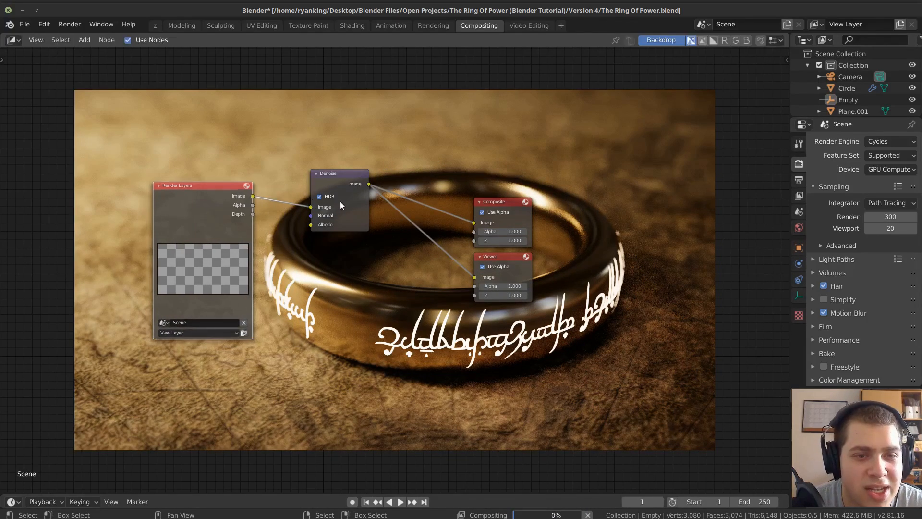
middle_click_drag(336, 249, 339, 414)
scroll(373, 327, "up", 1)
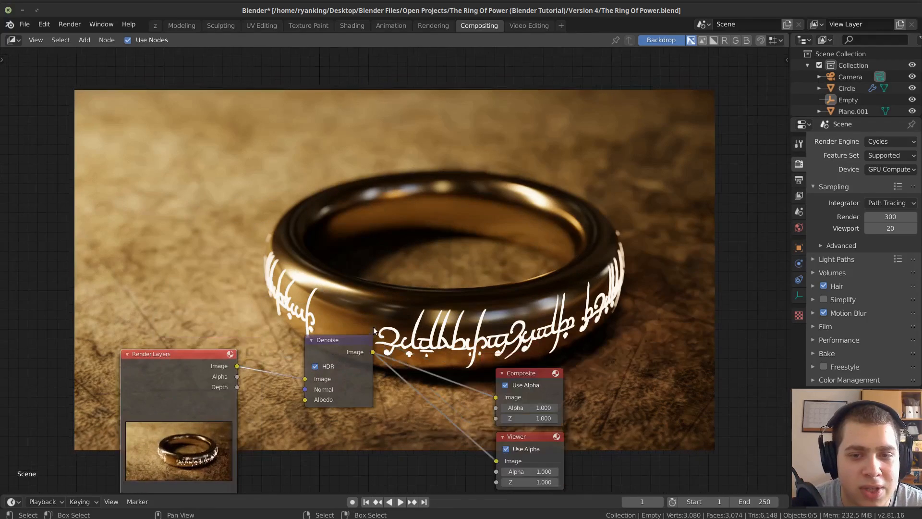
middle_click_drag(390, 310, 496, 242)
left_click_drag(434, 274, 413, 300)
left_click_drag(308, 291, 281, 296)
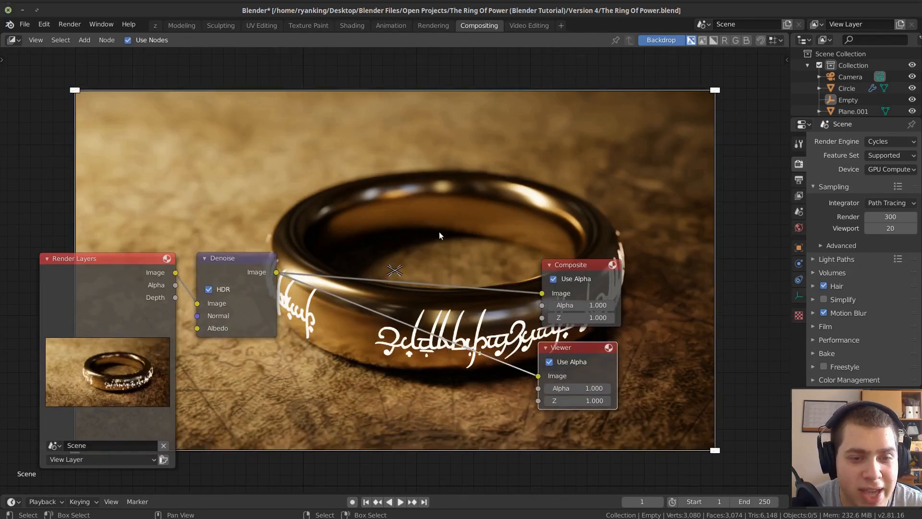
Insert a Glare node after Denoise, feed its output to both Composite and Viewer, and place it nearer to Denoise.
scroll(437, 227, "up", 1)
key("shift+a")
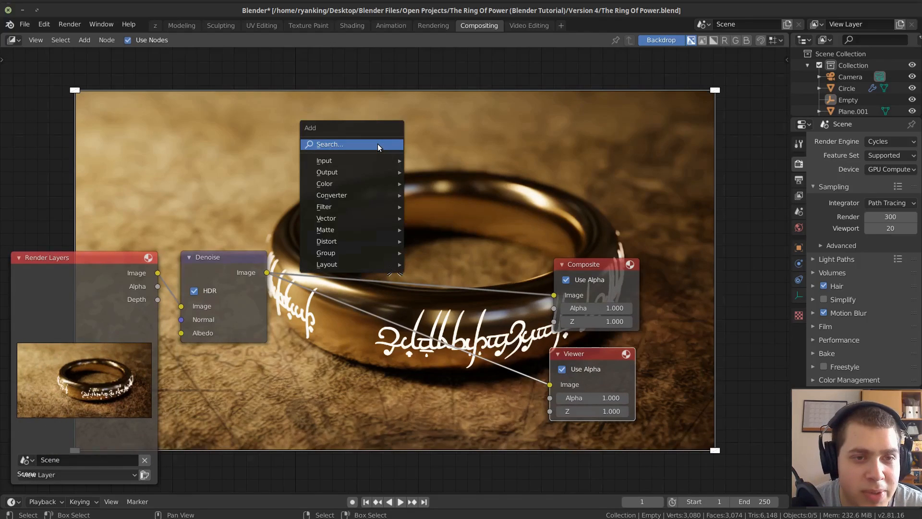
left_click(377, 144)
type("gl")
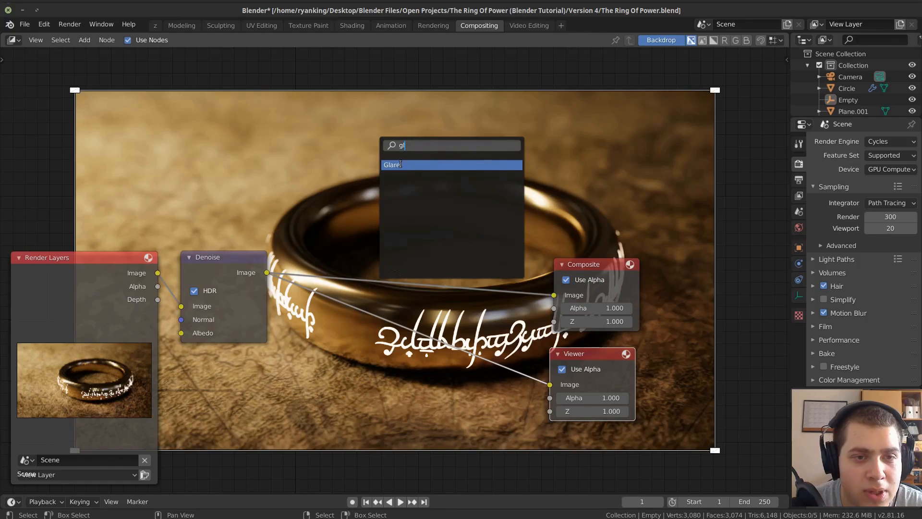
left_click(400, 164)
left_click(333, 220)
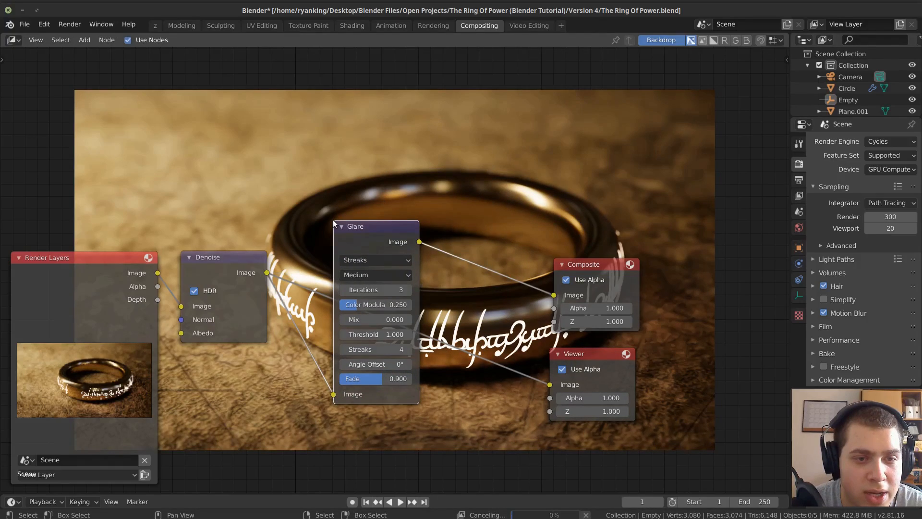
left_click(368, 244, "ctrl+shift")
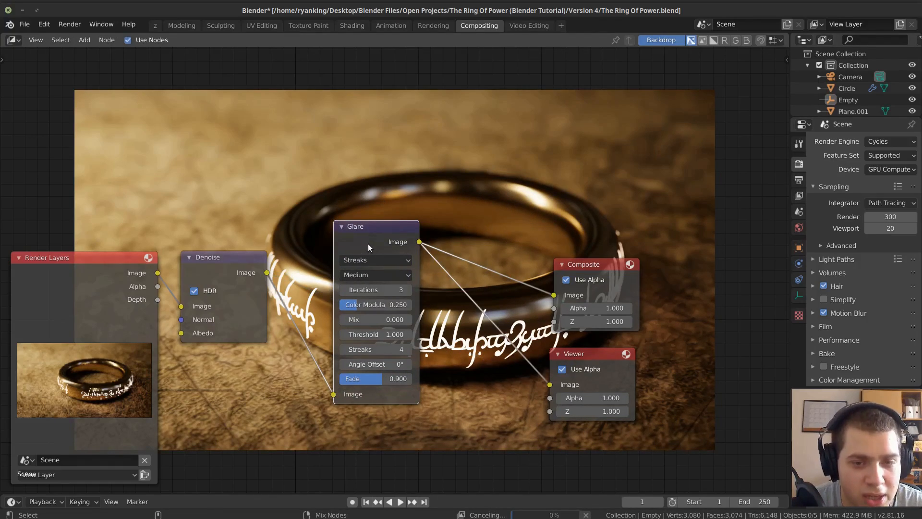
left_click_drag(368, 244, 338, 258)
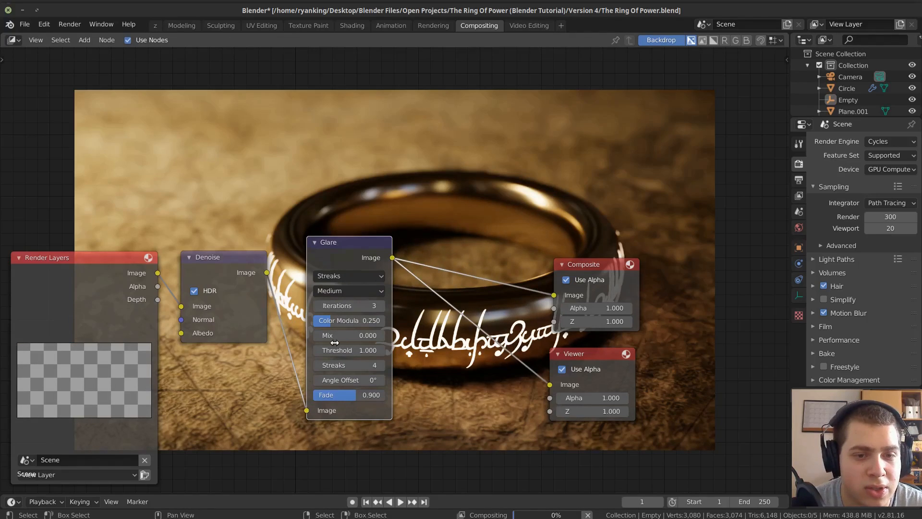
Set the Glare node's type to Fog Glow and its quality to High, and save the file.
scroll(331, 265, "up", 1)
left_click(323, 278)
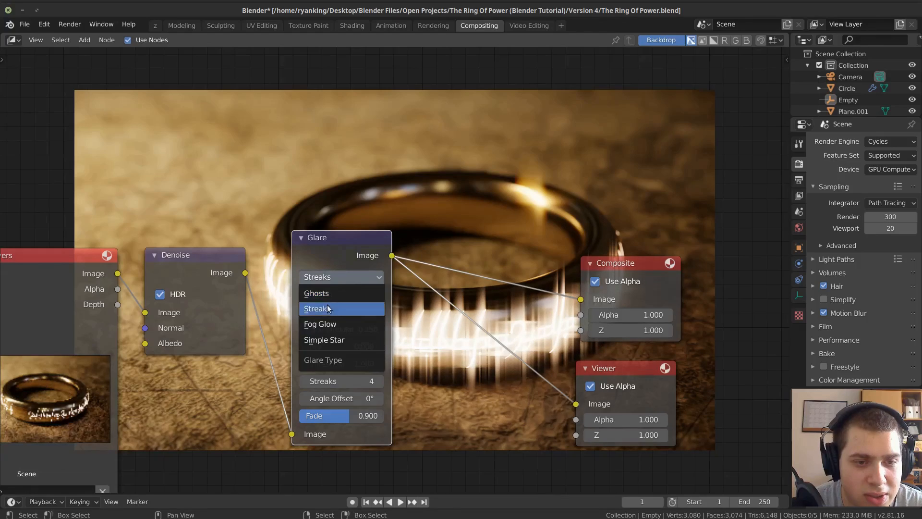
left_click(326, 323)
left_click(339, 294)
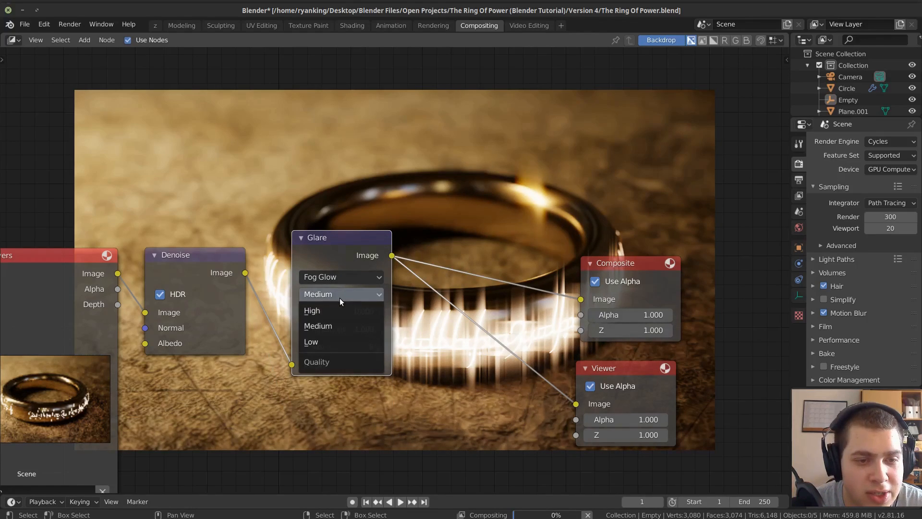
left_click(328, 311)
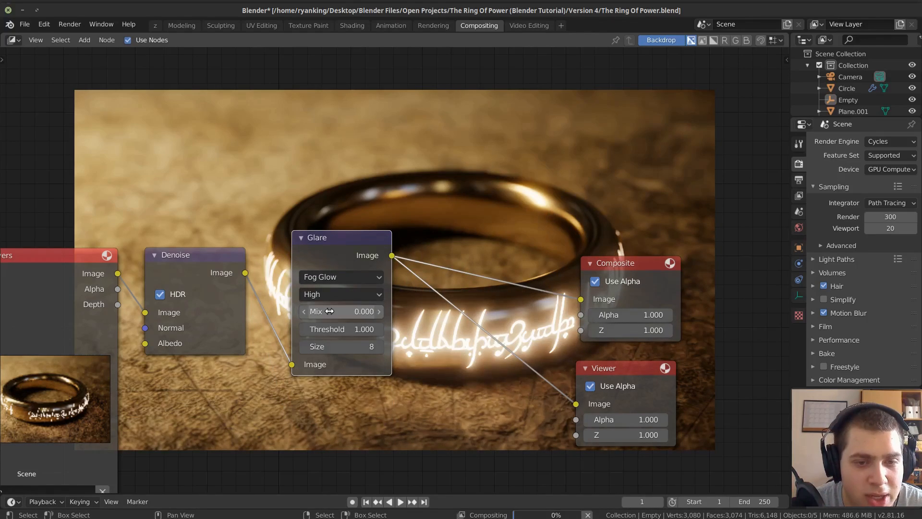
key("ctrl+s")
Add a Box Mask node below the Glare node and preview its mask through the Viewer node.
scroll(440, 325, "down", 2)
middle_click_drag(441, 326, 433, 248)
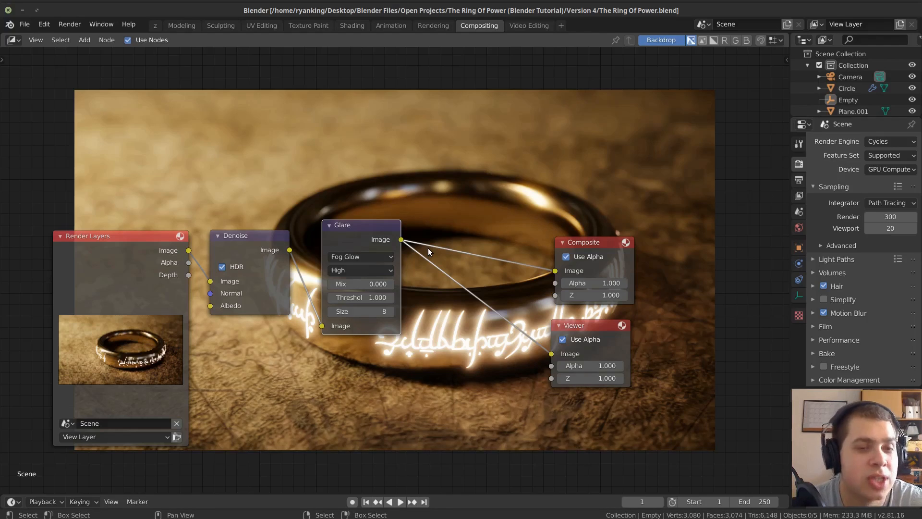
middle_click_drag(424, 294, 422, 262)
scroll(418, 262, "down", 1)
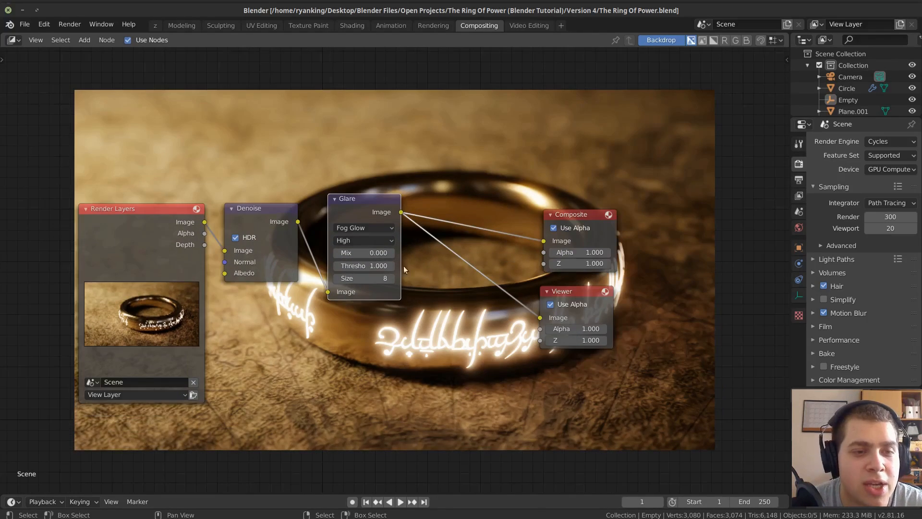
key("shift+a")
left_click(417, 293)
type("b")
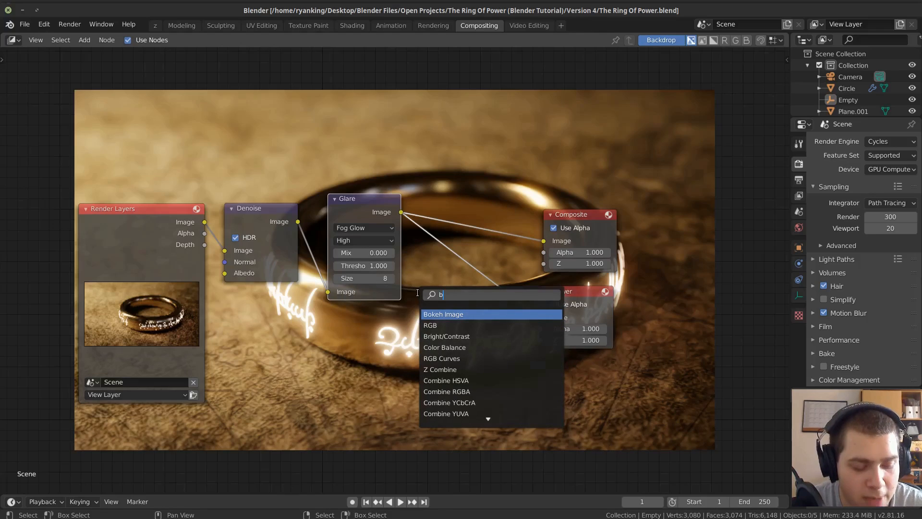
type("ox")
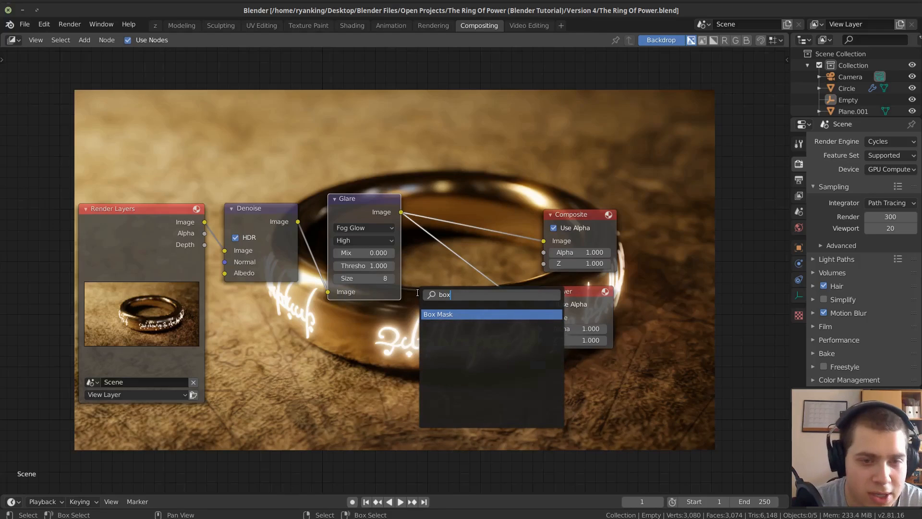
left_click(455, 314)
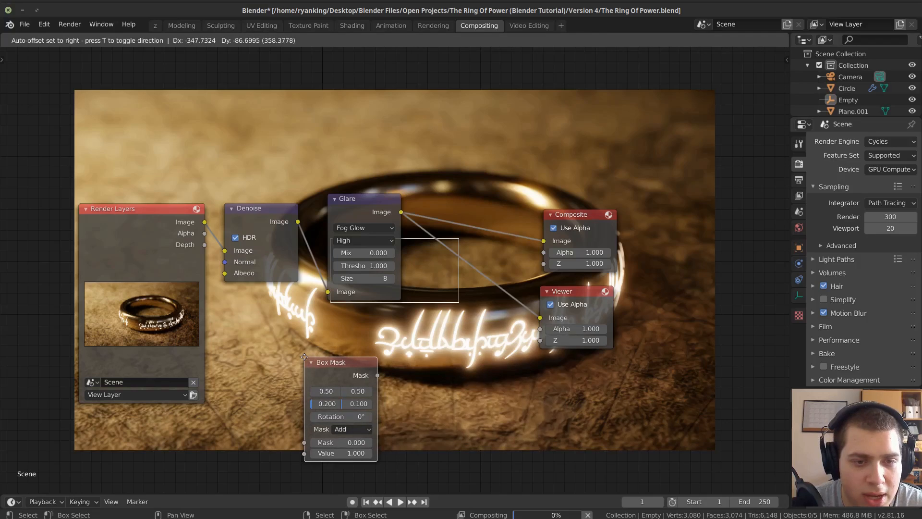
left_click(319, 360)
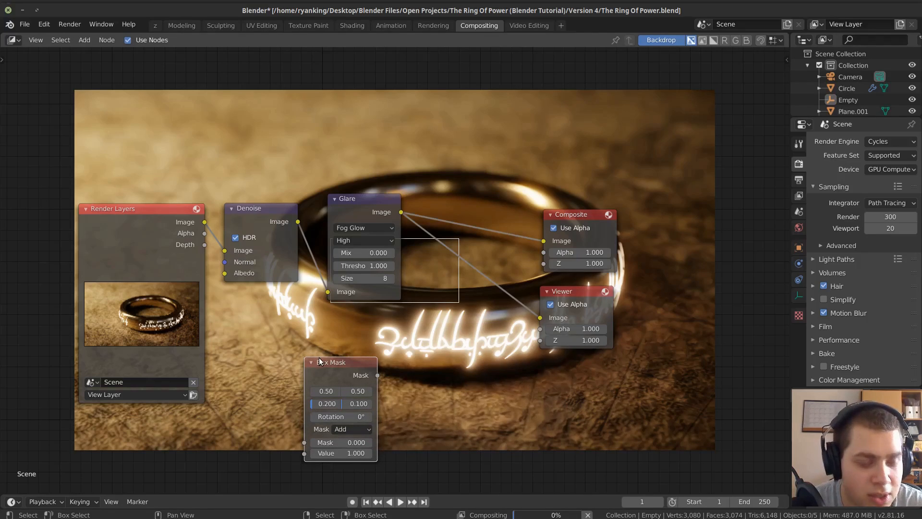
left_click(330, 369, "ctrl+shift")
middle_click_drag(330, 370, 337, 297)
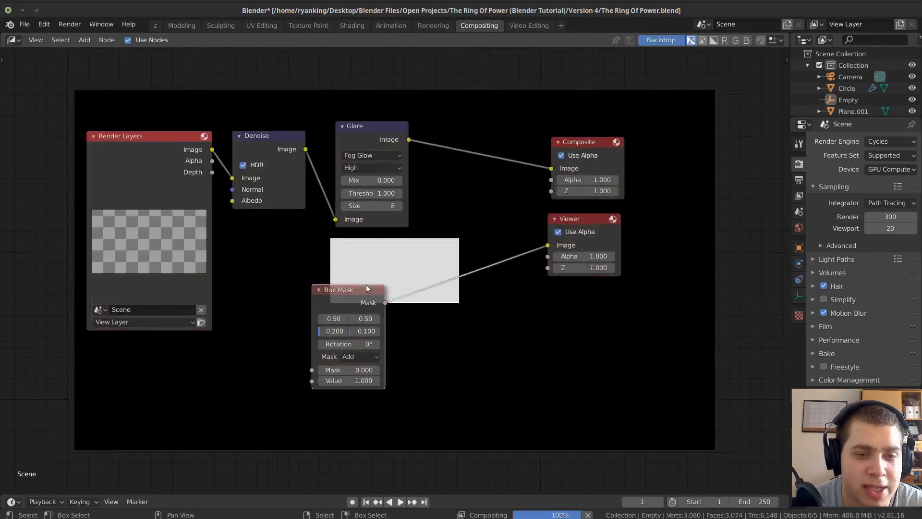
Widen the Box Mask node to show its field names and set the mask's width to 0.820 and height to 0.401.
scroll(366, 286, "up", 1)
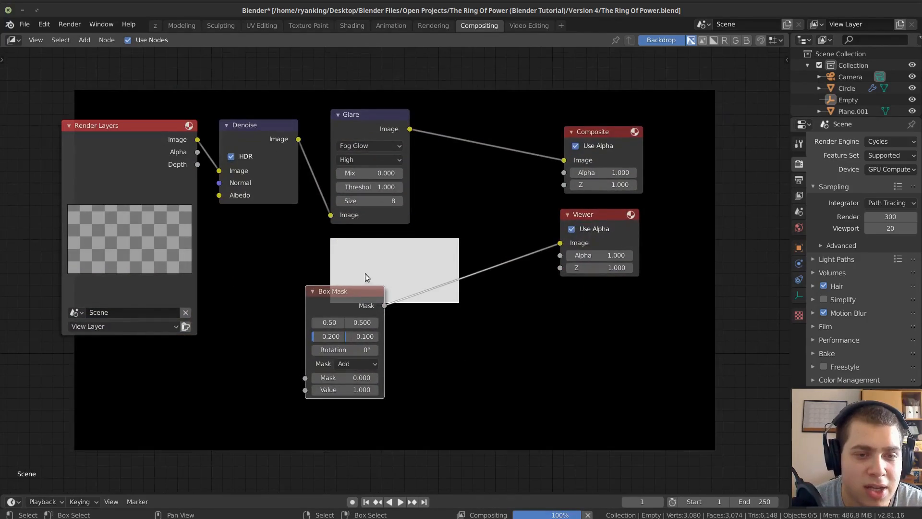
left_click(325, 338)
left_click(304, 338)
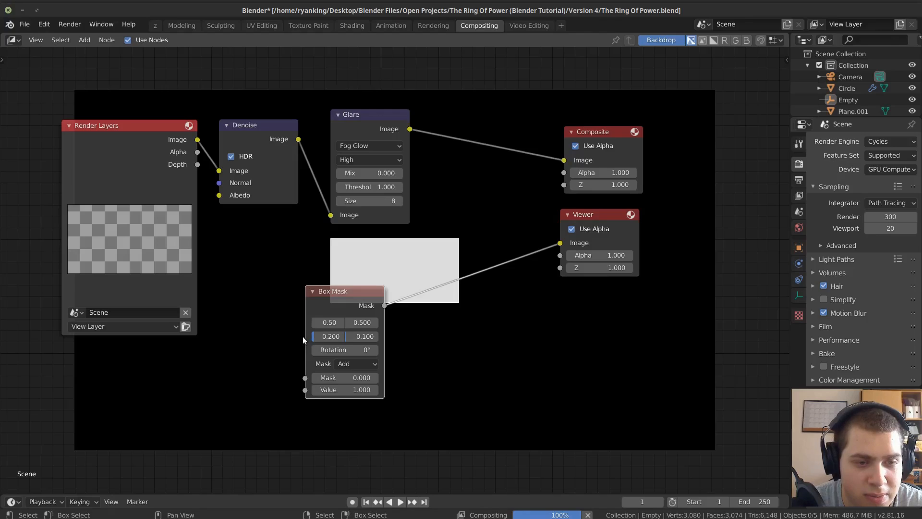
left_click_drag(304, 336, 243, 337)
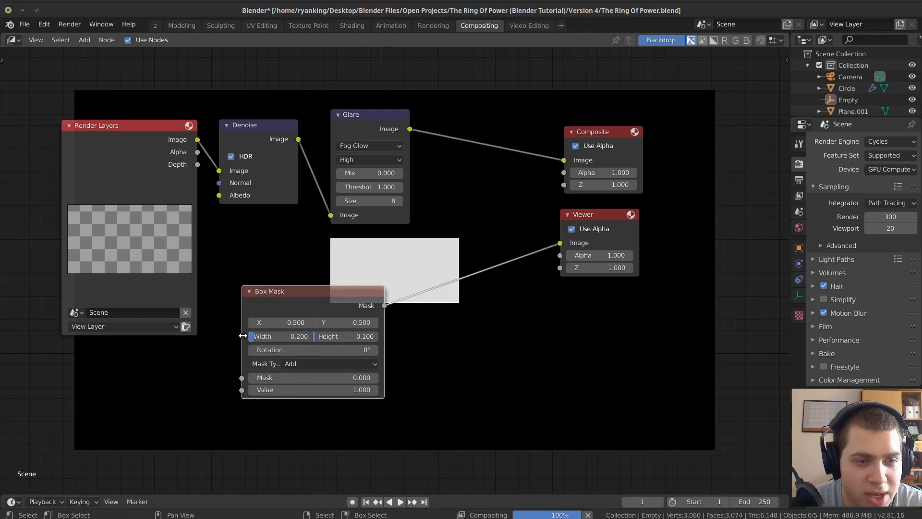
left_click_drag(324, 307, 362, 313)
mouse_move(306, 344)
left_mouse_down()
mouse_move(410, 342)
mouse_move(298, 344)
left_mouse_up()
scroll(243, 201, "down", 3)
middle_click_drag(242, 200, 263, 362)
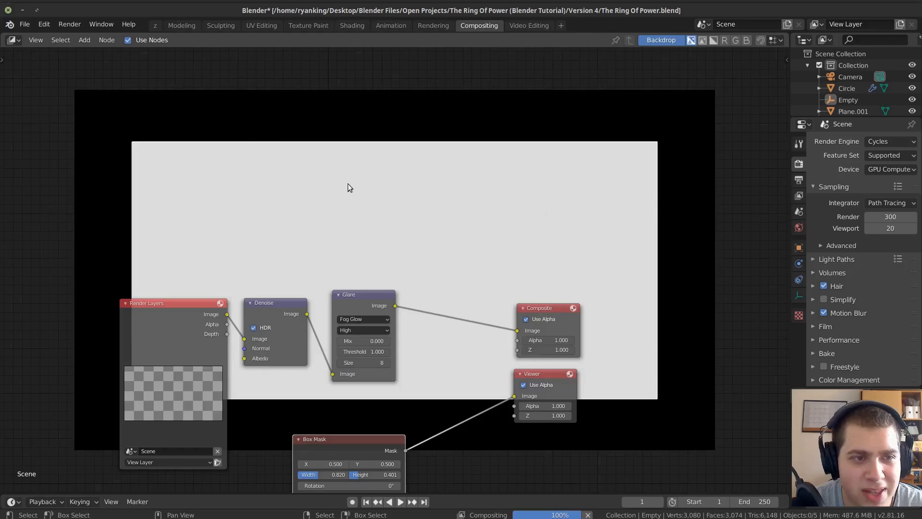
middle_click_drag(244, 431, 237, 287)
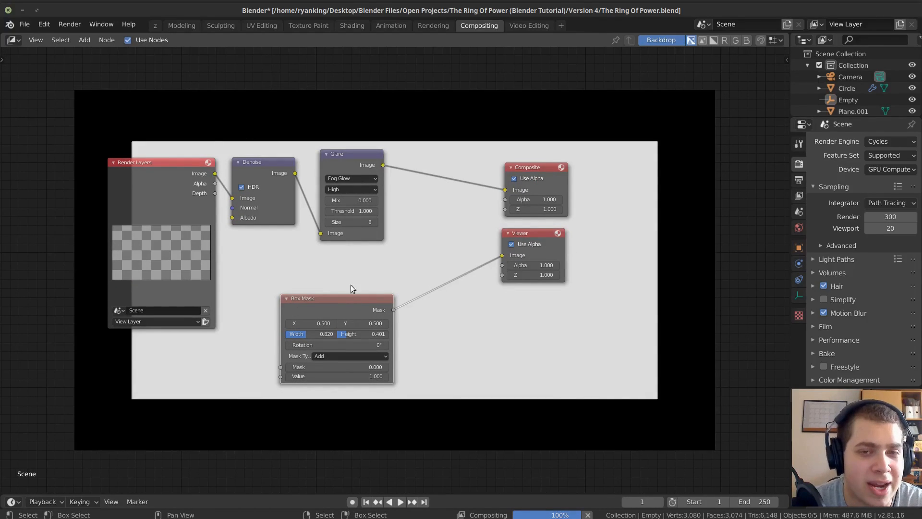
Insert a Blur node on the link between the Box Mask and Viewer nodes.
middle_click_drag(363, 249, 358, 213)
scroll(358, 213, "up", 1)
scroll(358, 271, "up", 1)
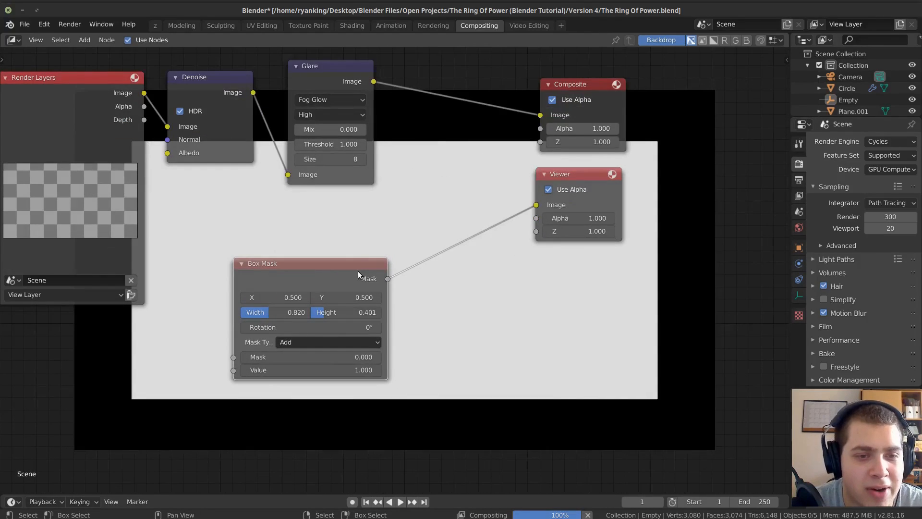
key("shift+a")
left_click(381, 217)
type("bl")
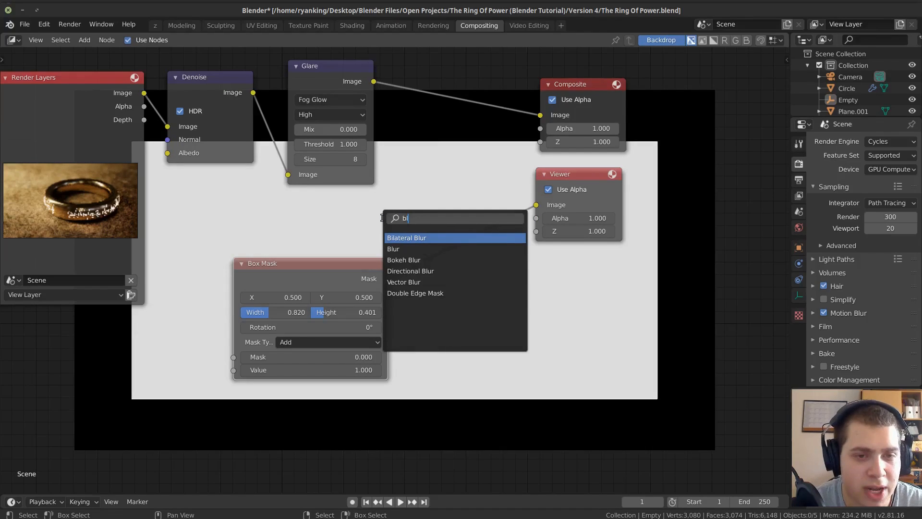
left_click(416, 249)
left_click(417, 235)
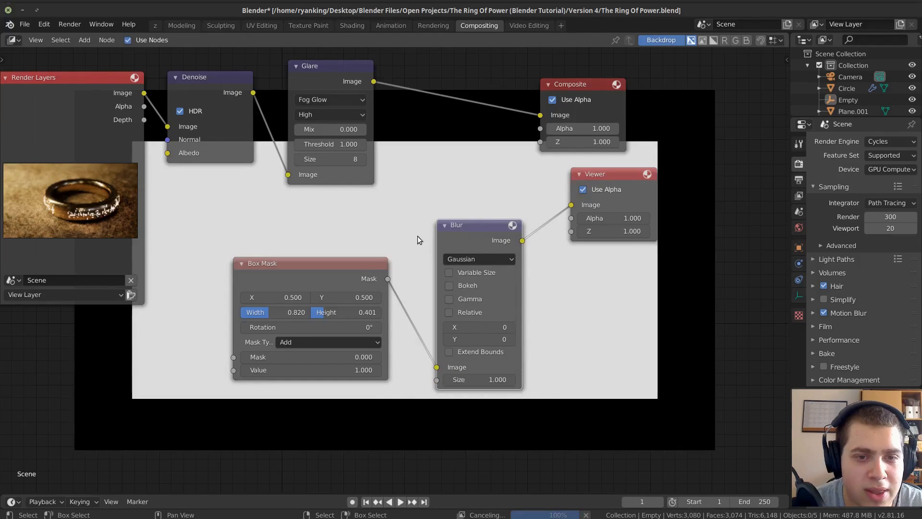
Set the Blur node's X and Y sizes both to 200 to soften the box mask's edges.
left_click(490, 329)
type("200")
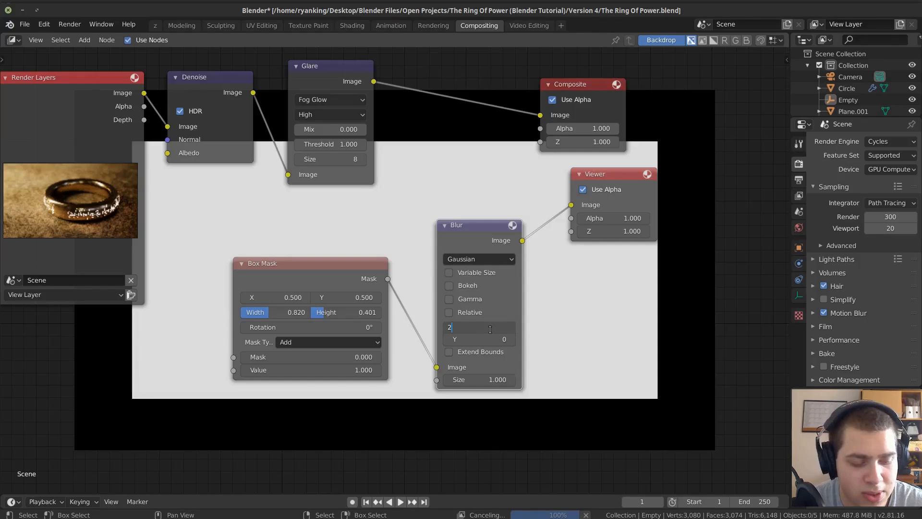
key("Return")
left_click(483, 338)
type("200")
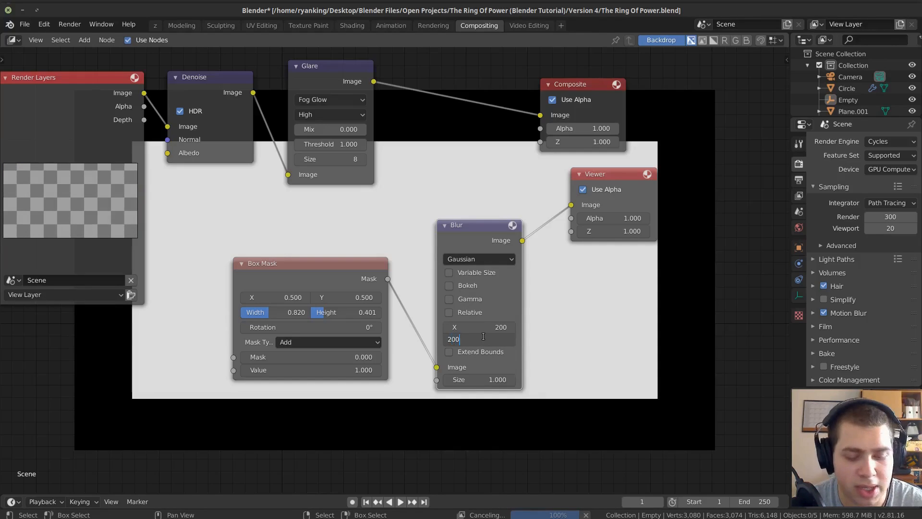
key("Return")
scroll(432, 309, "down", 2)
middle_click_drag(427, 308, 427, 320)
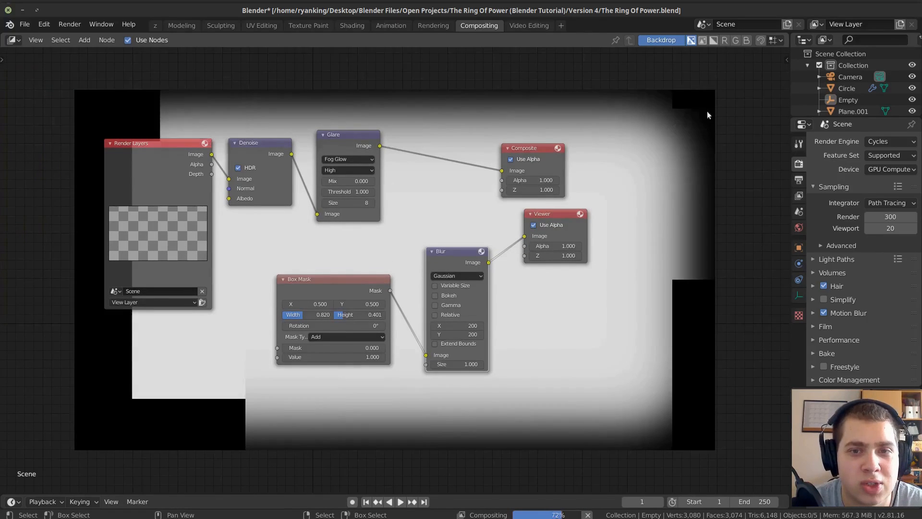
scroll(98, 285, "down", 1)
middle_click_drag(99, 285, 125, 395)
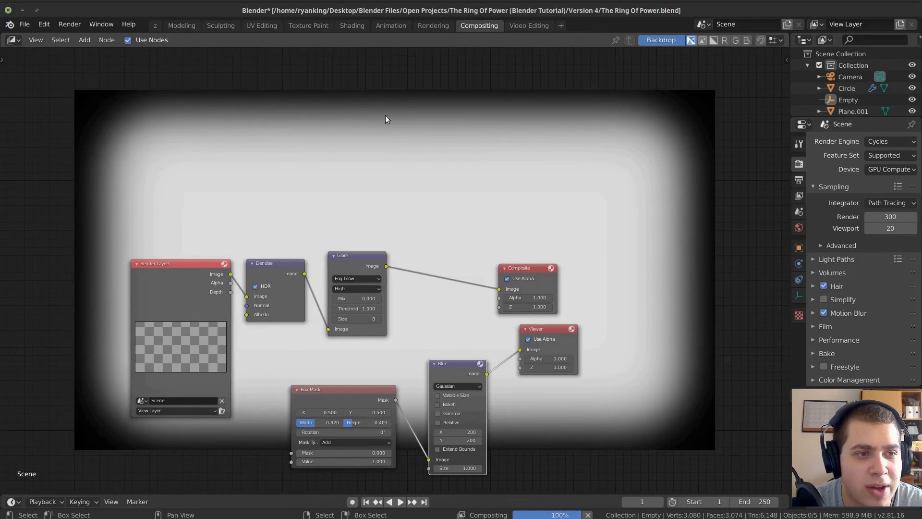
Insert an Alpha Over node on the link between the Glare and Composite nodes.
scroll(371, 298, "up", 2)
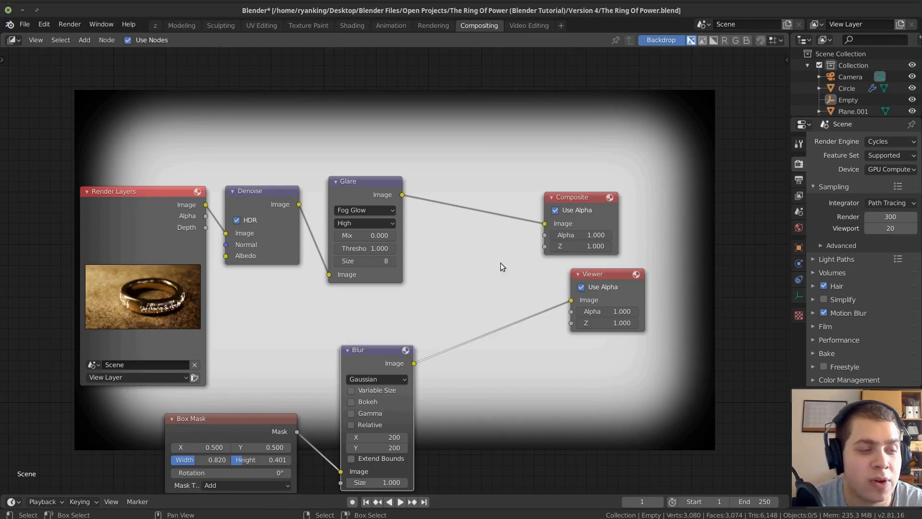
key("shift+a")
left_click(463, 243)
type("al")
key("Down")
key("Return")
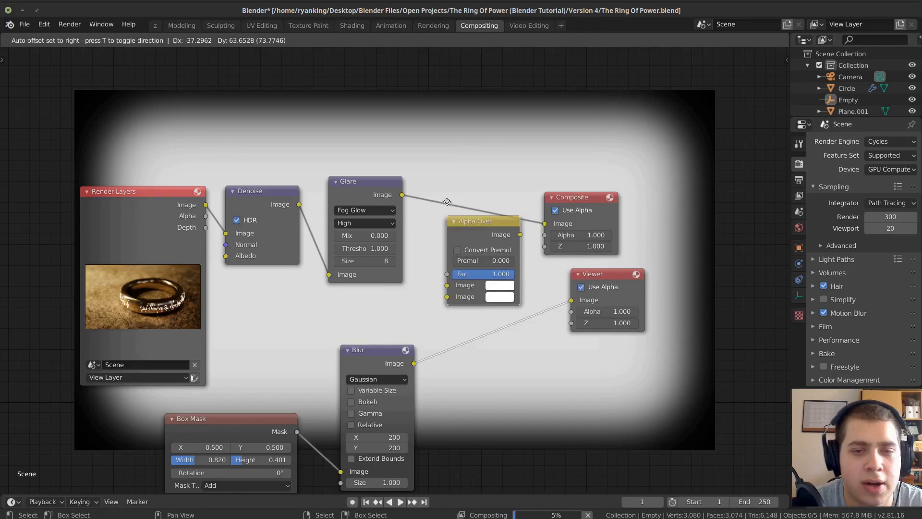
left_click(479, 197)
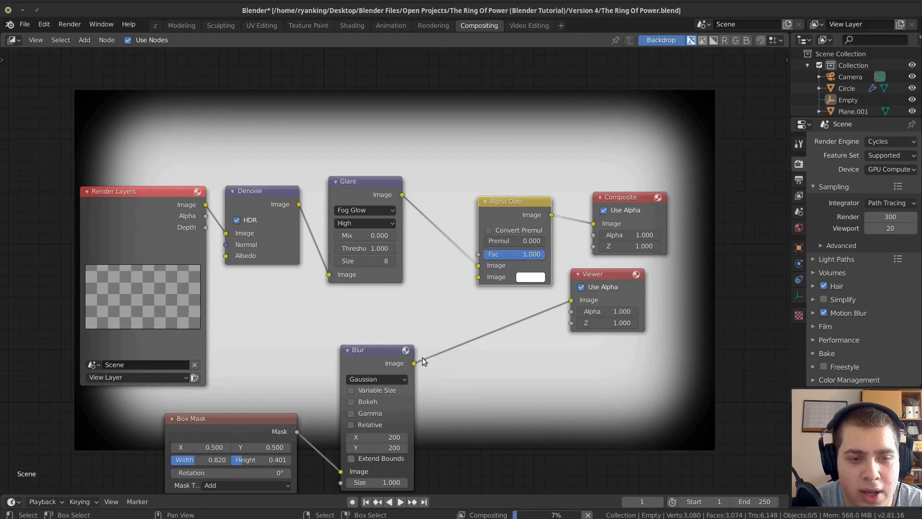
Link the Blur output to Alpha Over's Fac and Alpha Over's output to the Viewer, and space the Viewer and Alpha Over nodes apart.
left_click_drag(413, 363, 481, 252)
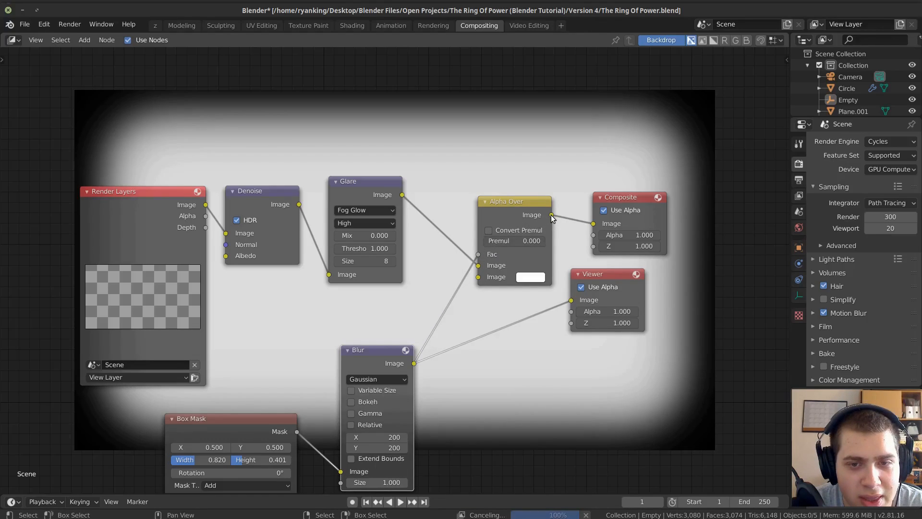
left_click_drag(551, 214, 571, 300)
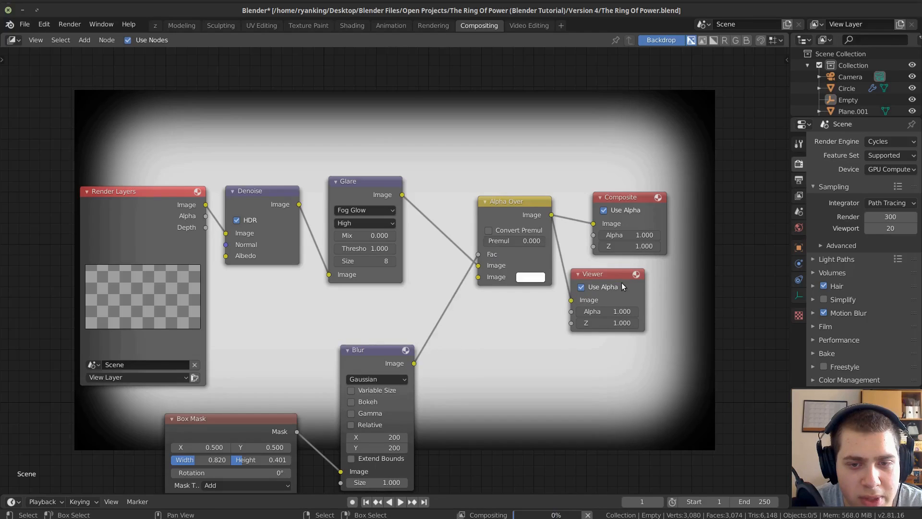
left_click_drag(622, 282, 651, 280)
left_click_drag(521, 207, 508, 210)
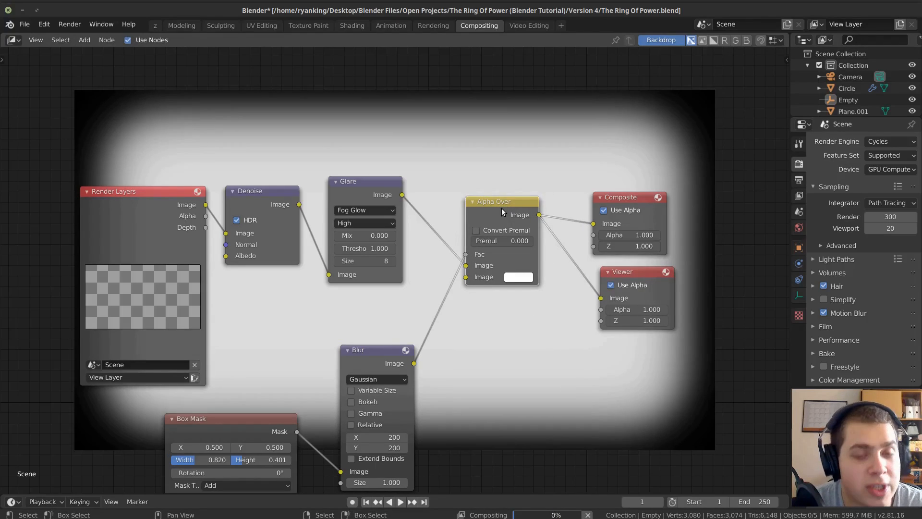
Disconnect the Glare node from Alpha Over and relink it to the first Image input.
left_click_drag(474, 268, 492, 265)
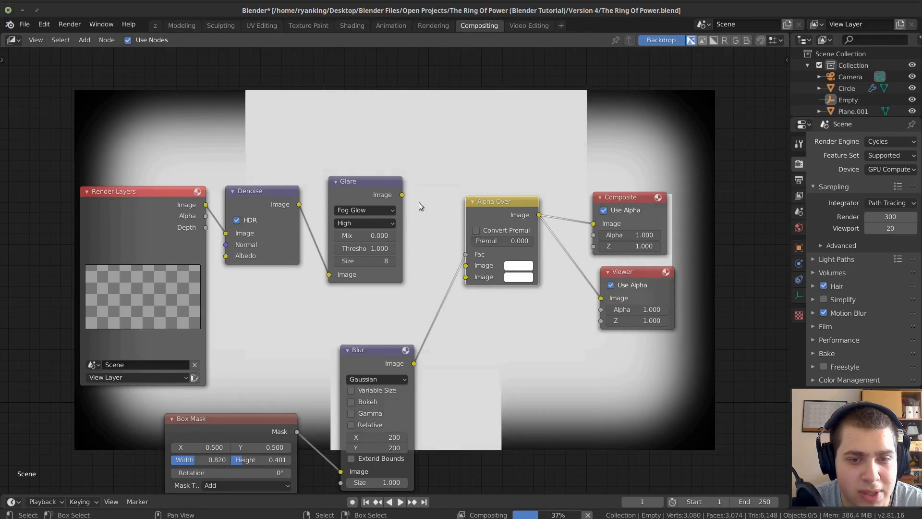
left_click_drag(402, 195, 433, 232)
left_click_drag(456, 267, 464, 265)
left_click_drag(174, 221, 171, 220)
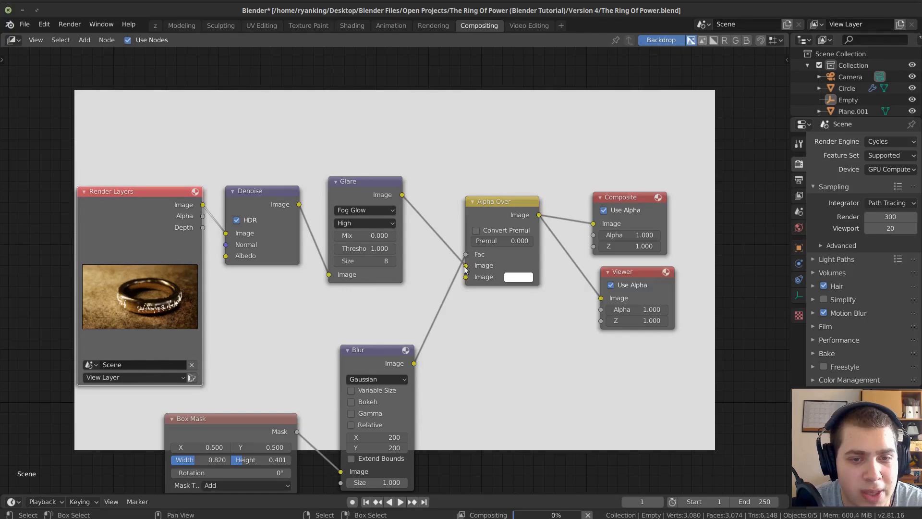
Set Alpha Over's second Image colour to black and shift the Blur and Box Mask nodes away from it to make room.
left_click(512, 278)
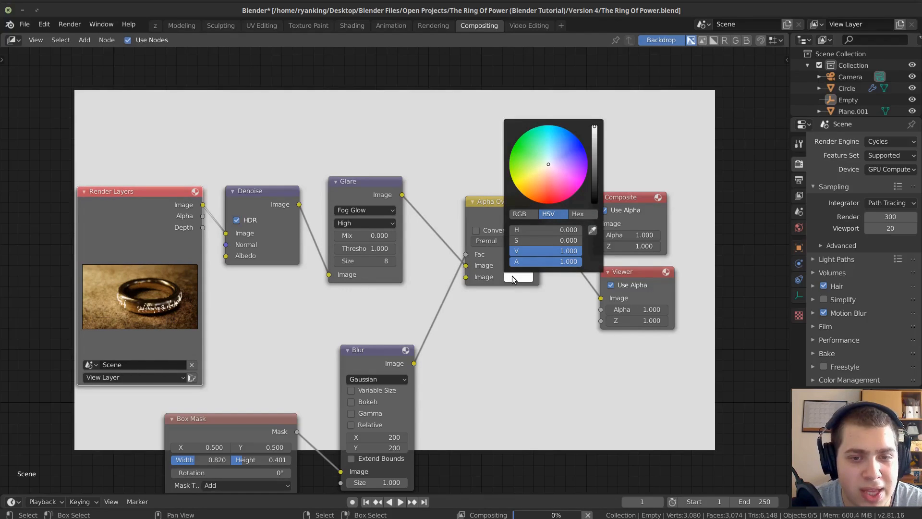
left_click(596, 199)
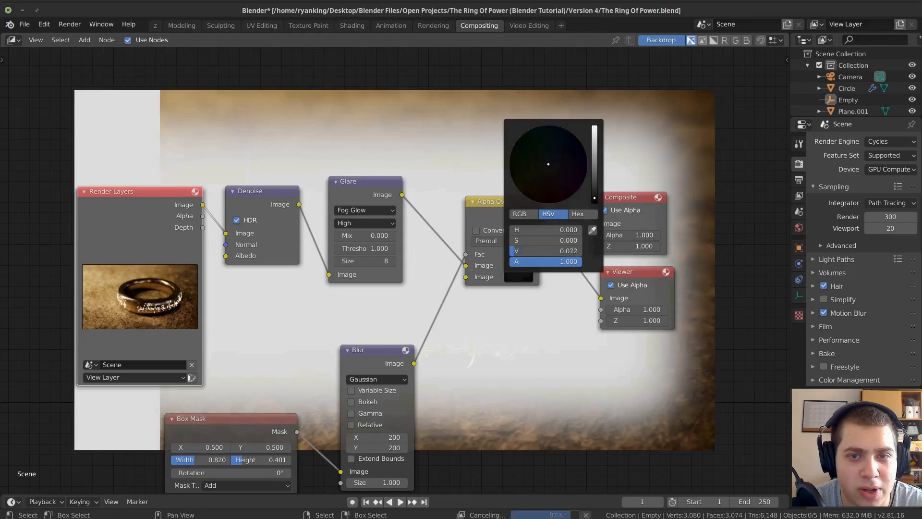
left_click_drag(372, 357, 349, 356)
left_click_drag(253, 422, 232, 423)
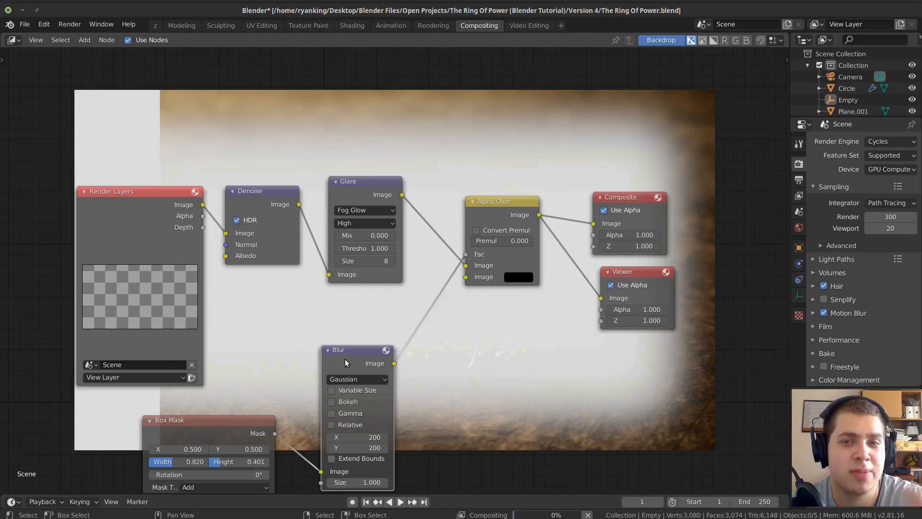
Insert an Invert node on the link between the Blur node and Alpha Over's Fac input.
scroll(367, 363, "up", 1)
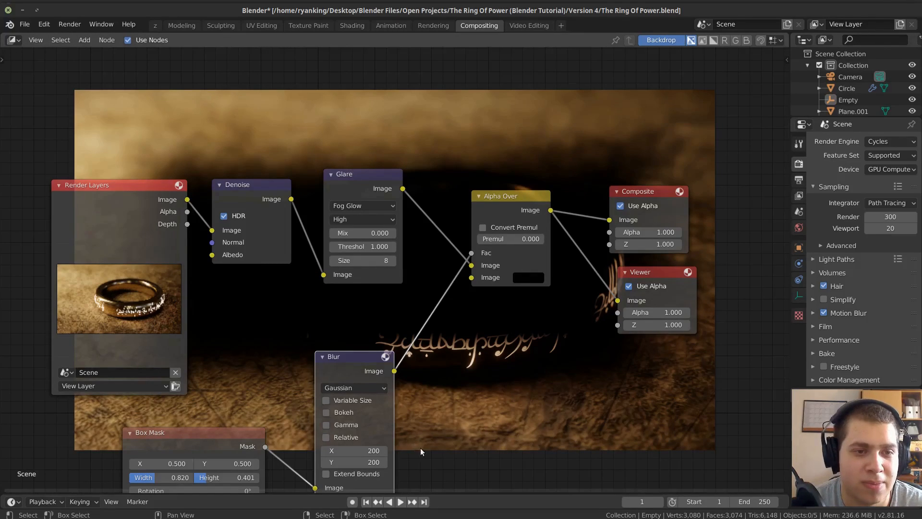
key("shift+a")
left_click(463, 300)
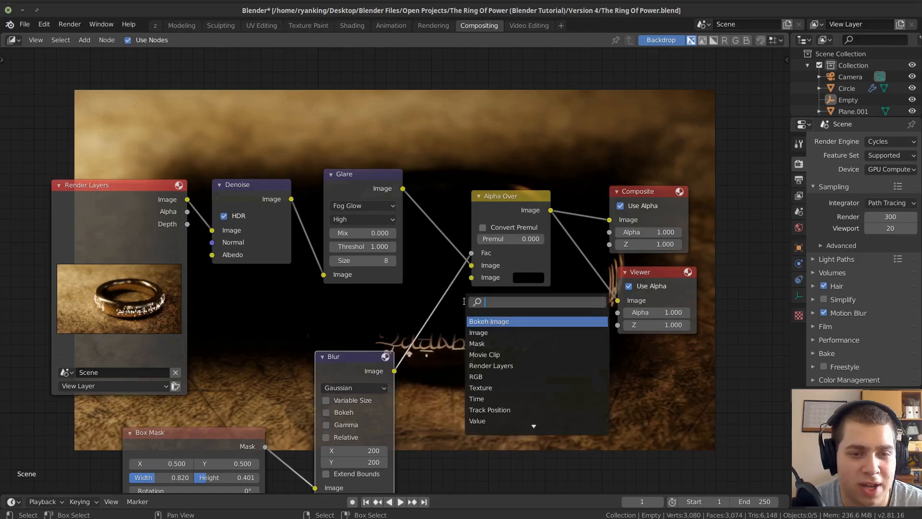
type("in")
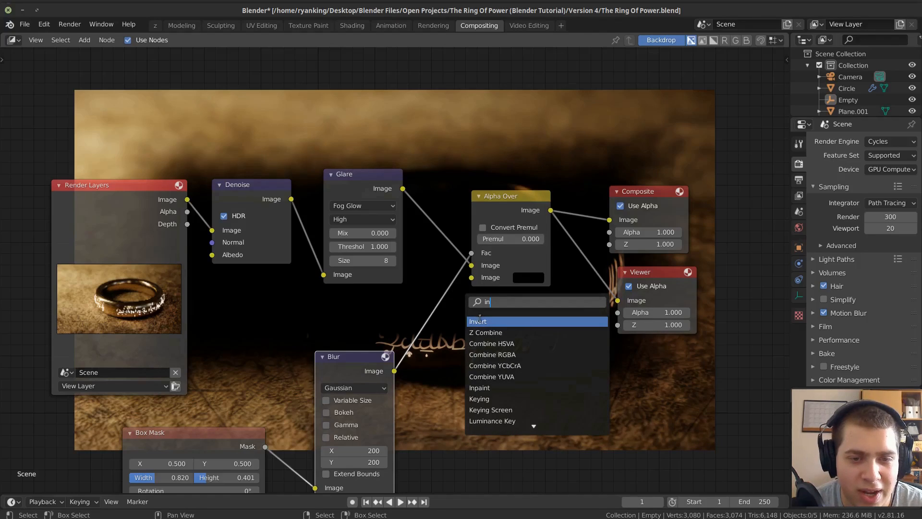
left_click(479, 320)
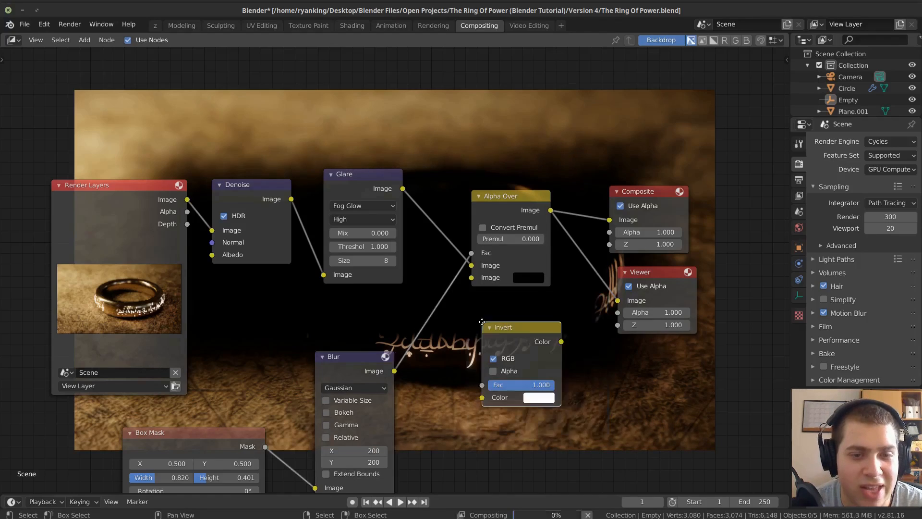
left_click(412, 314)
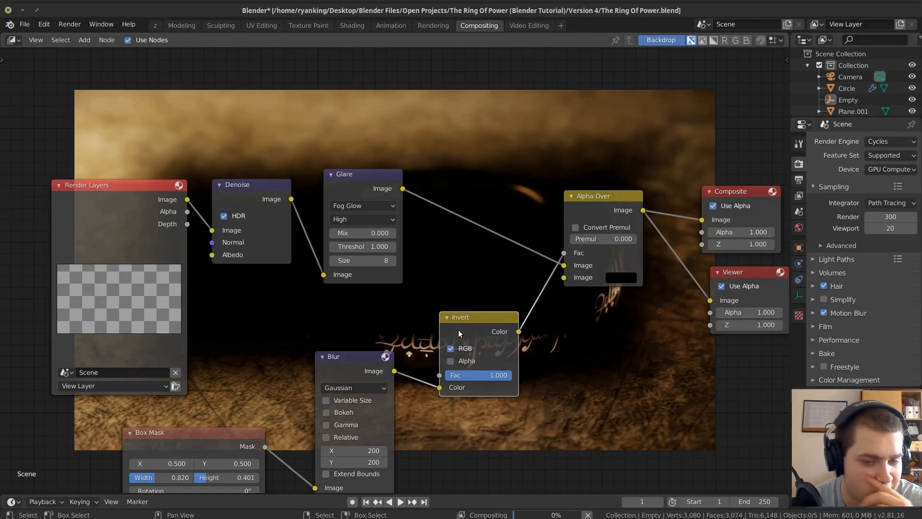
Examine the dark vignette around the composited ring in the backdrop, clear of the nodes.
scroll(446, 312, "down", 2)
middle_click_drag(479, 217, 418, 427)
scroll(463, 293, "down", 1)
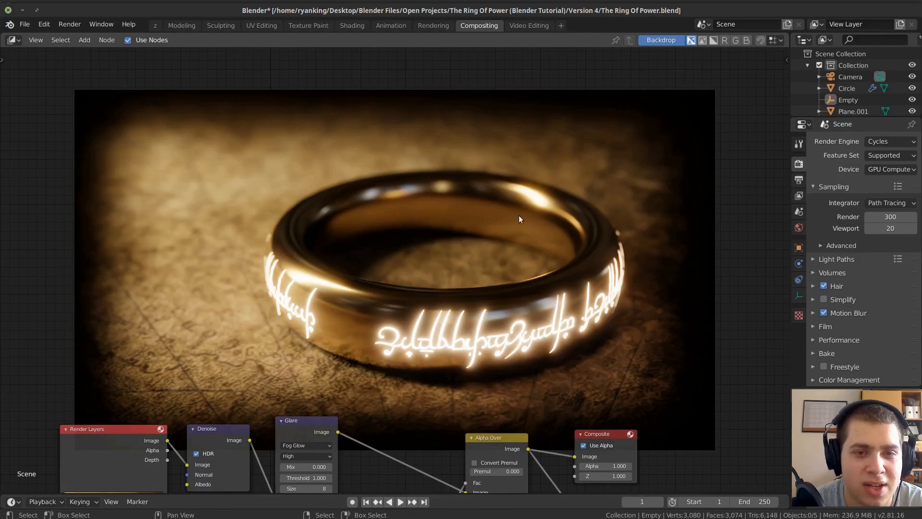
scroll(444, 229, "down", 5)
middle_click_drag(428, 352, 374, 279)
scroll(425, 328, "up", 5)
scroll(414, 306, "up", 1)
scroll(373, 278, "up", 1)
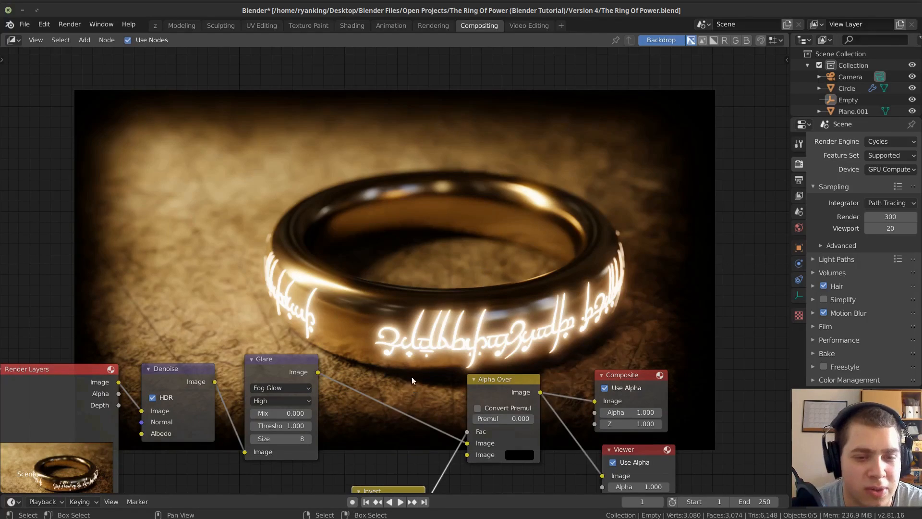
Insert an RGB Curves node on the link between the Glare and Alpha Over nodes.
middle_click_drag(413, 380, 394, 301)
scroll(386, 257, "up", 1)
key("shift+a")
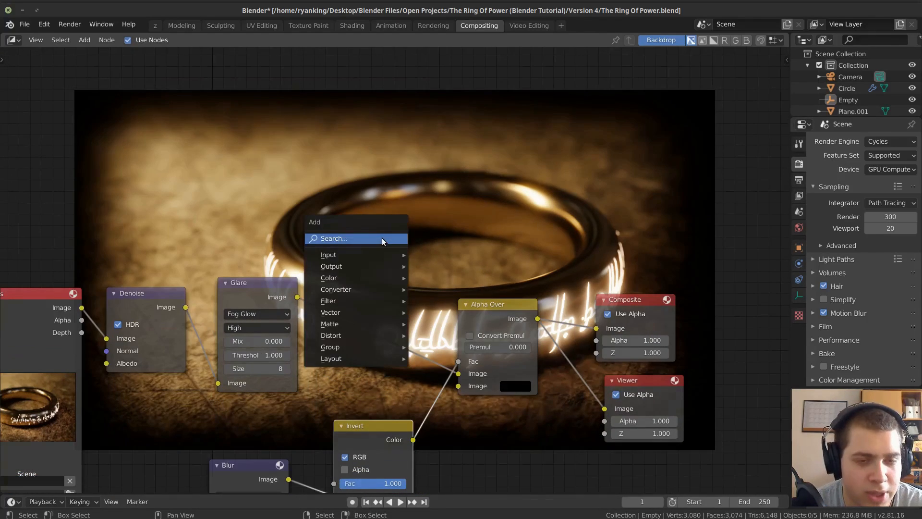
left_click(383, 239)
type("rgb")
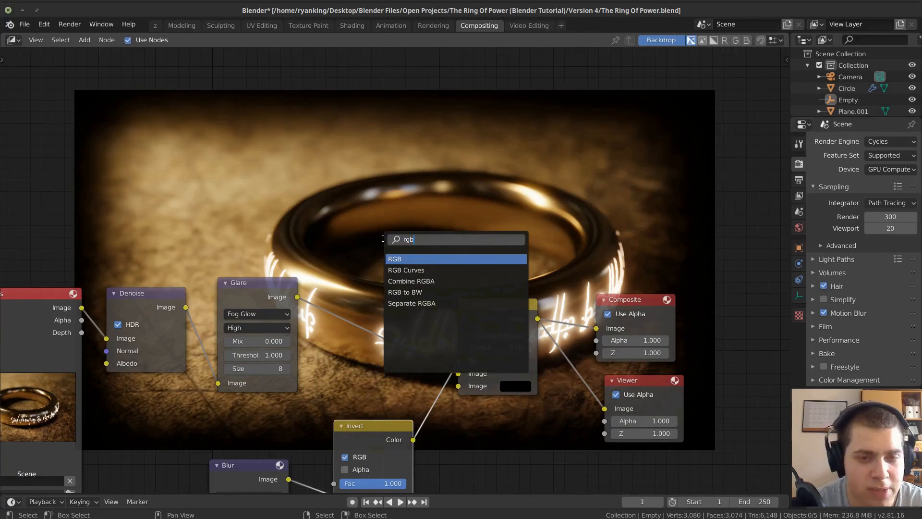
left_click(416, 270)
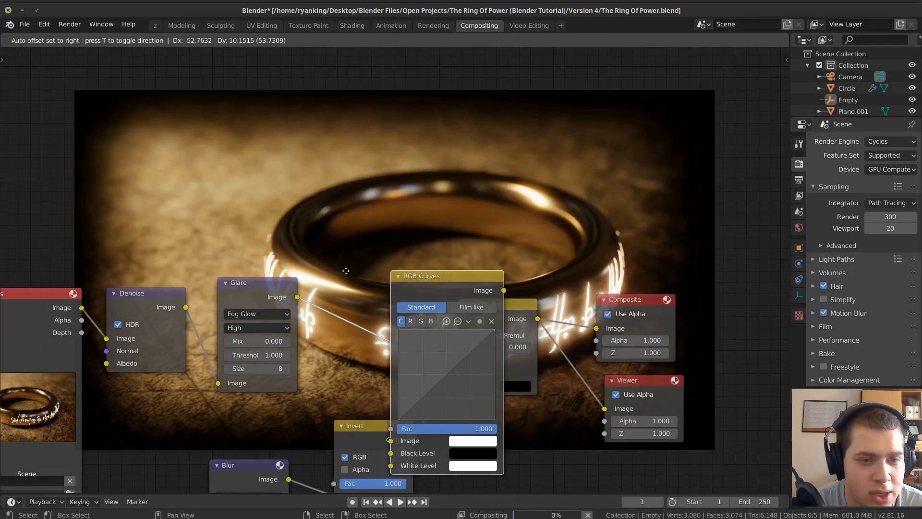
left_click(320, 215)
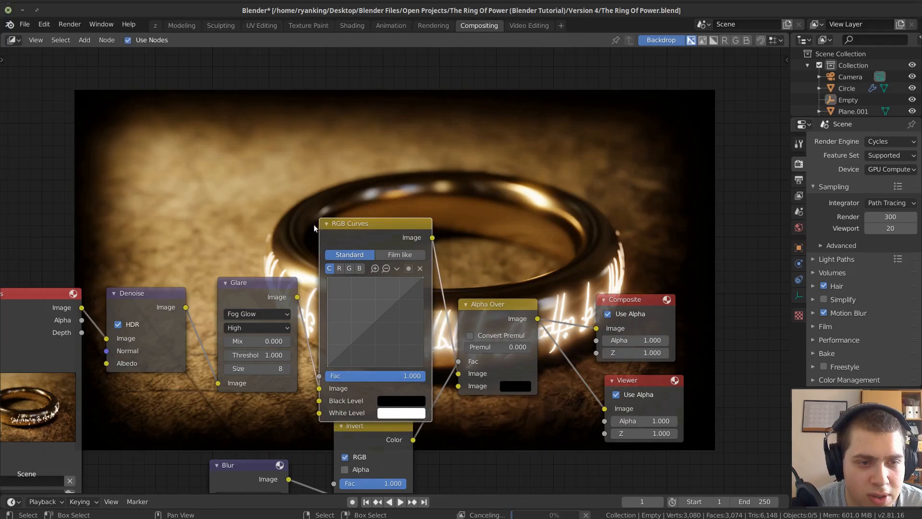
Raise the Glare and RGB Curves nodes to tidy the node layout.
left_click(241, 224)
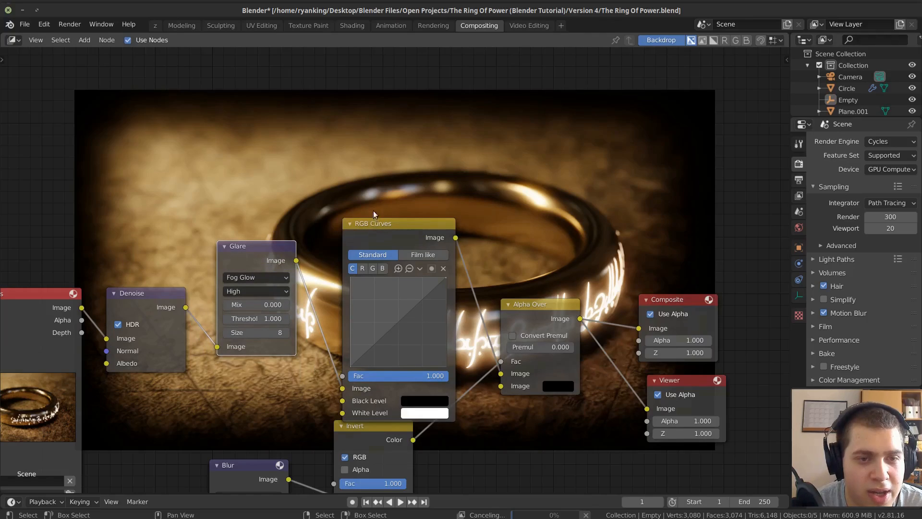
left_click_drag(375, 215, 378, 198)
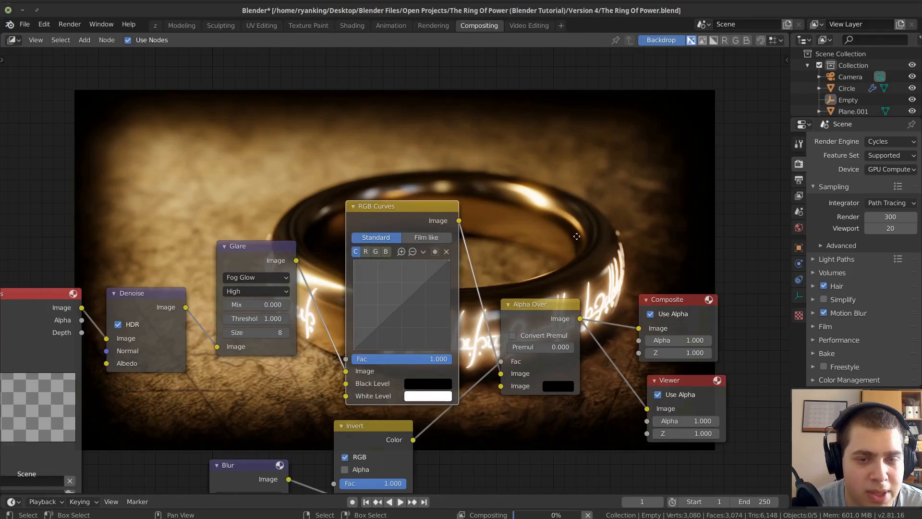
middle_click_drag(569, 236, 757, 241)
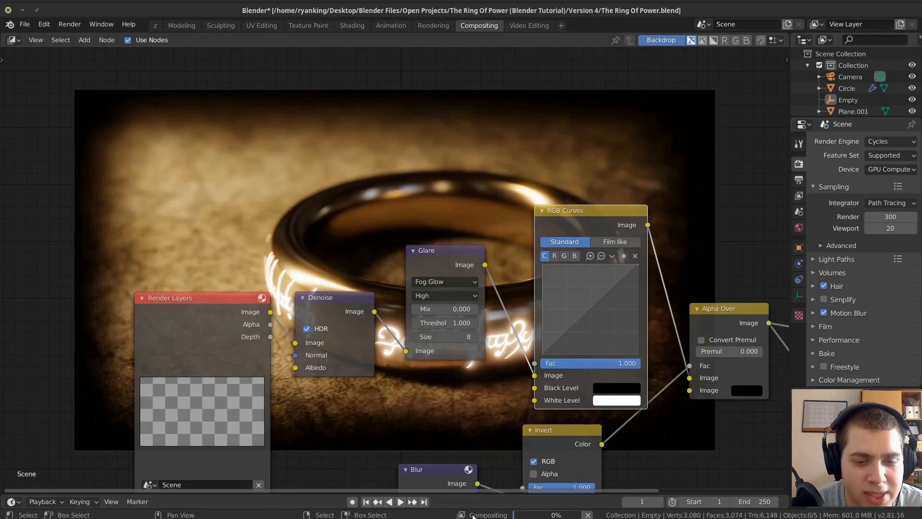
Mute the Glare and Denoise nodes.
scroll(452, 364, "down", 2)
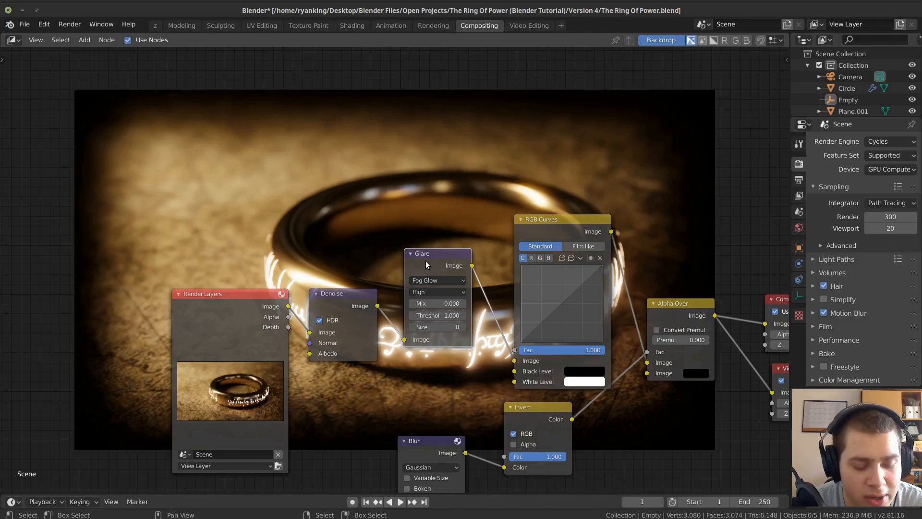
key("m")
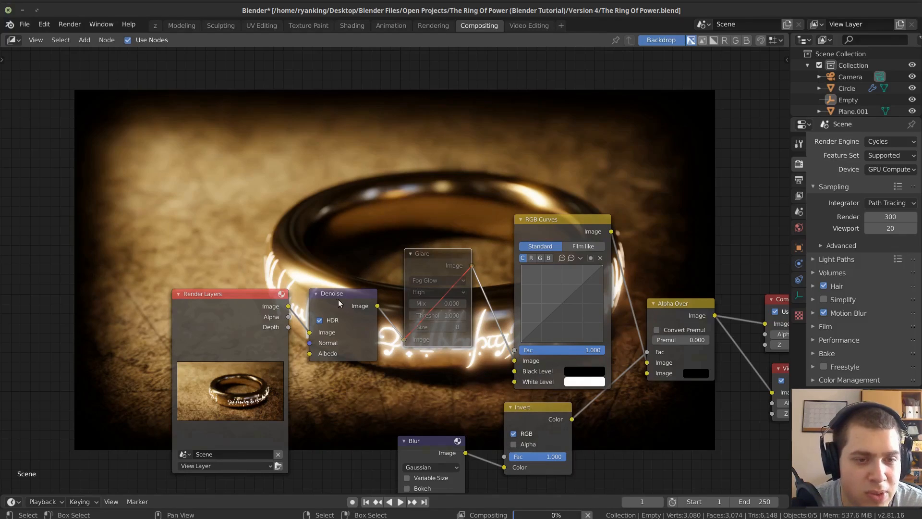
left_click(335, 299)
key("m")
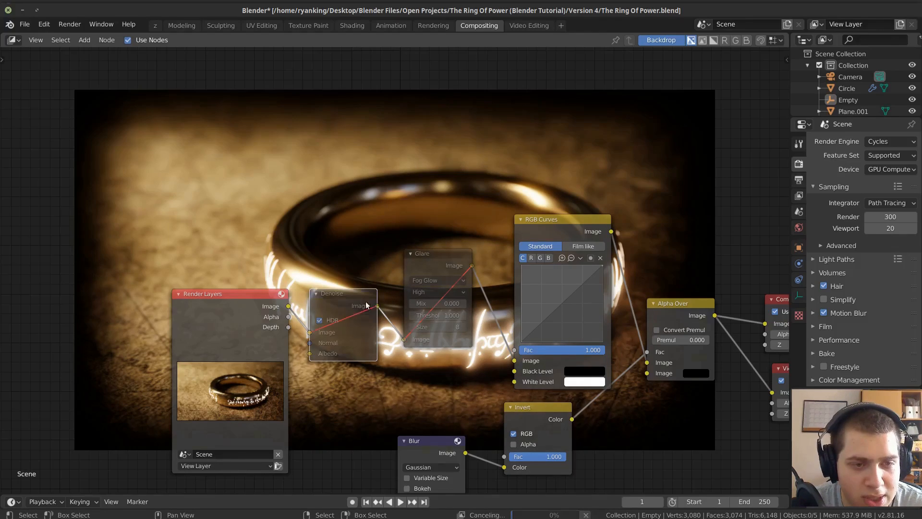
middle_click_drag(484, 290, 312, 291)
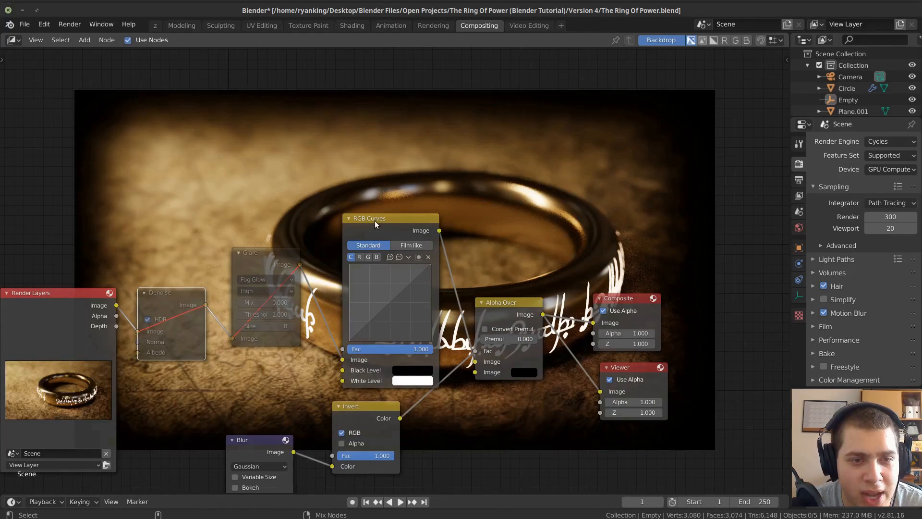
Preview the RGB Curves output through the Viewer node and lower the Glare node level with the Denoise node.
scroll(407, 286, "up", 6)
middle_click_drag(215, 314, 288, 295)
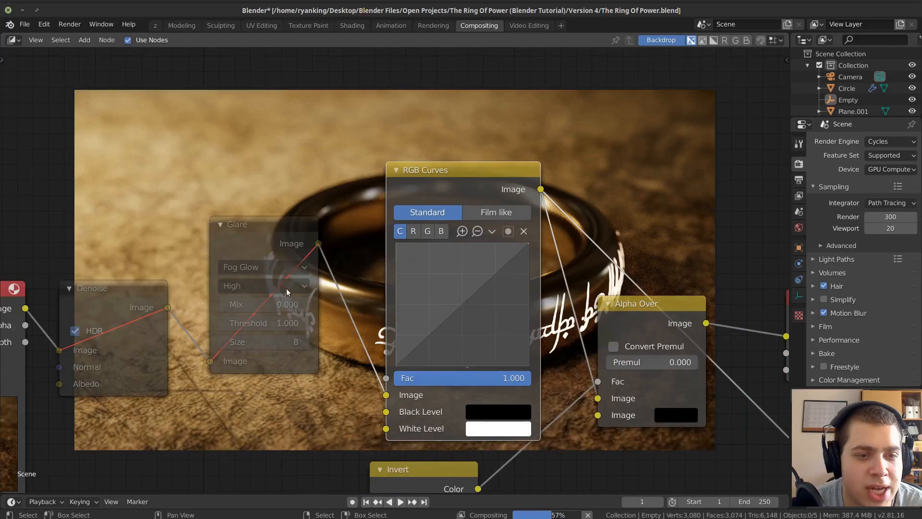
scroll(403, 367, "down", 1)
middle_click_drag(404, 369, 501, 436)
scroll(502, 435, "down", 2)
left_click_drag(372, 312, 372, 365)
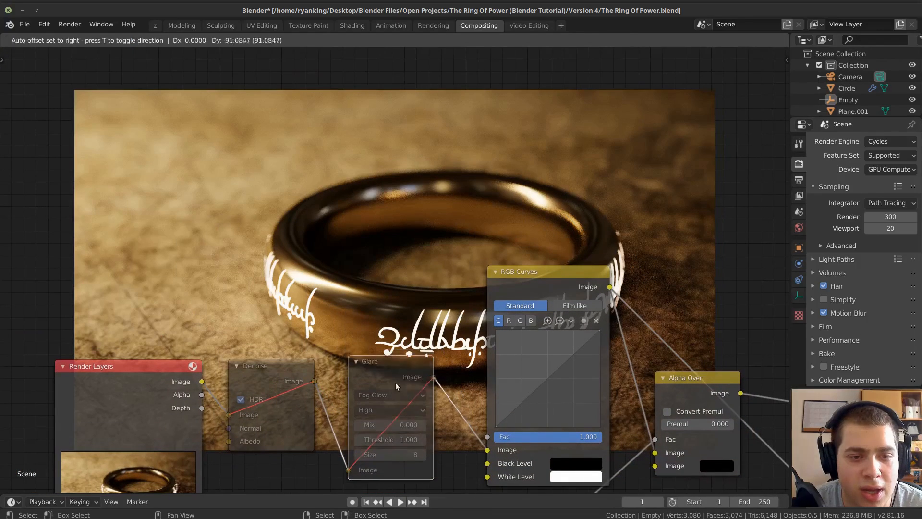
Shape the combined RGB curve into an S with points at about X 0.36, Y 0.28 and X 0.59, Y 0.66.
mouse_move(549, 385)
left_mouse_down()
mouse_move(561, 368)
mouse_move(531, 392)
mouse_move(540, 400)
left_mouse_up()
left_click_drag(561, 368, 561, 365)
left_click_drag(543, 397, 539, 398)
left_click(561, 363)
left_click_drag(562, 367, 557, 362)
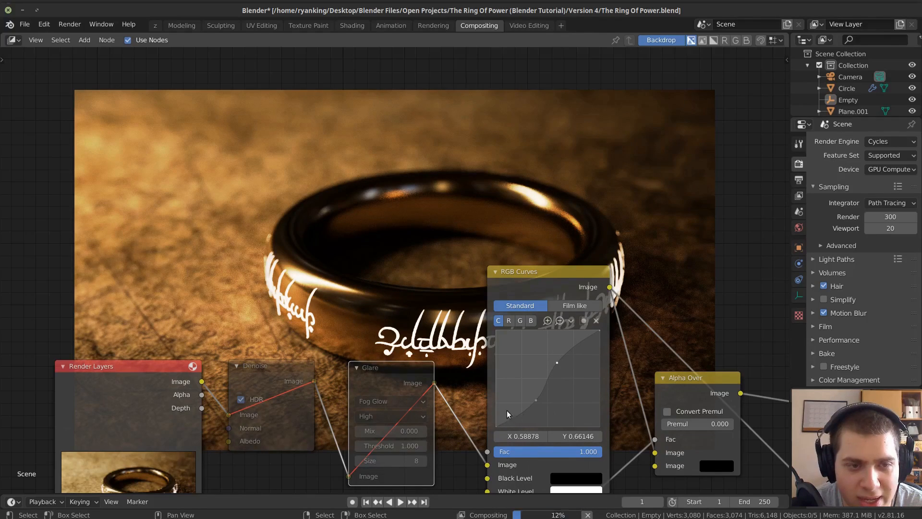
left_click_drag(536, 400, 533, 402)
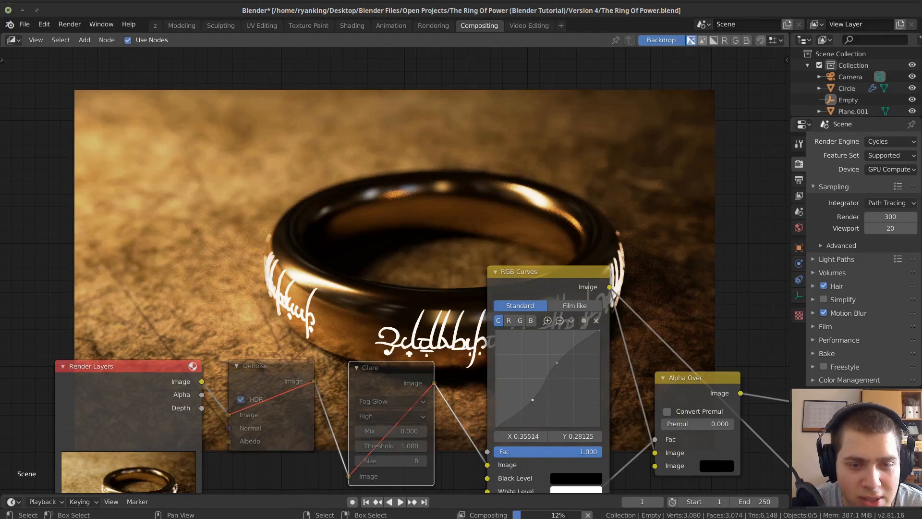
Add a point to the red channel curve at about X 0.46, Y 0.51.
left_click(509, 321)
middle_click_drag(495, 347, 546, 390, "ctrl")
left_click(587, 410)
left_click_drag(586, 407, 583, 406)
scroll(494, 376, "down", 2)
scroll(509, 359, "up", 3)
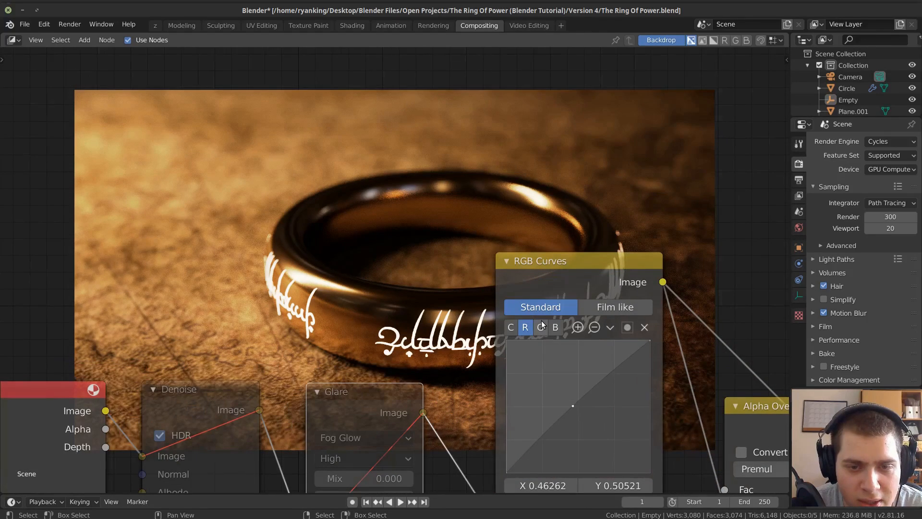
Add a point to the green channel curve at about X 0.50, Y 0.49, then display the blue channel's curve.
left_click(542, 324)
left_click(578, 408)
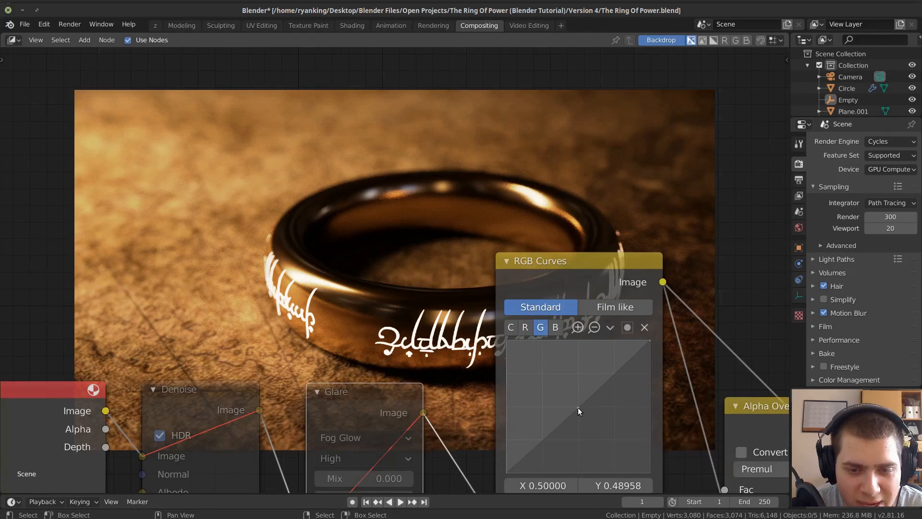
left_click(555, 327)
scroll(527, 397, "down", 1)
middle_click_drag(527, 398, 532, 69)
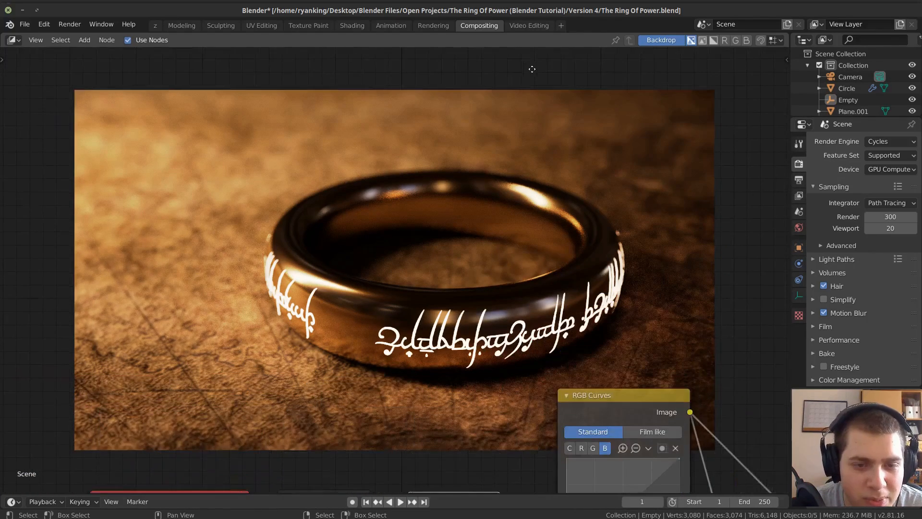
middle_click_drag(525, 380, 418, 261)
scroll(414, 264, "up", 2)
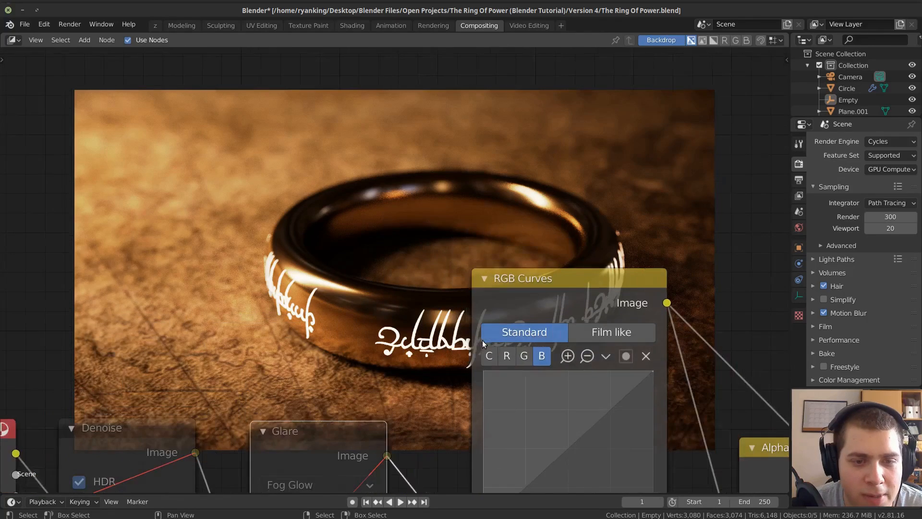
Review the combined curve and set the red channel's midpoint to about X 0.49, Y 0.51.
left_click(490, 356)
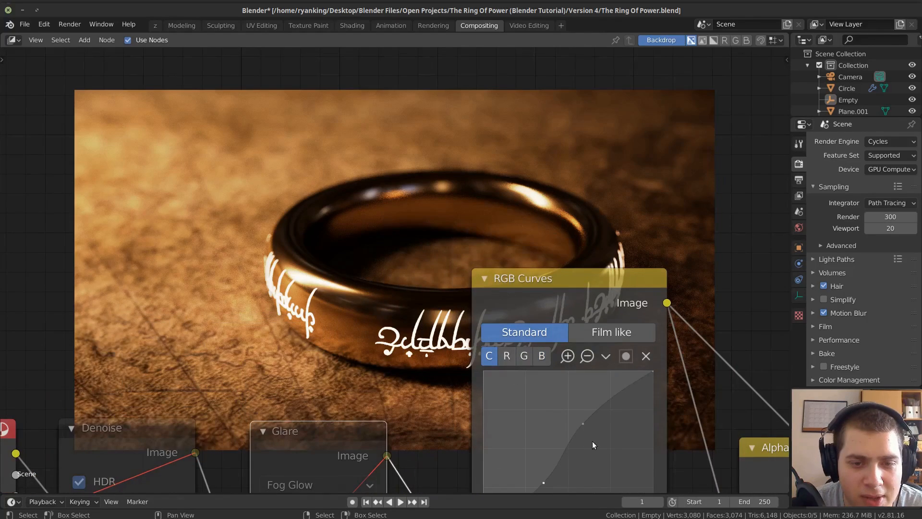
left_click(508, 357)
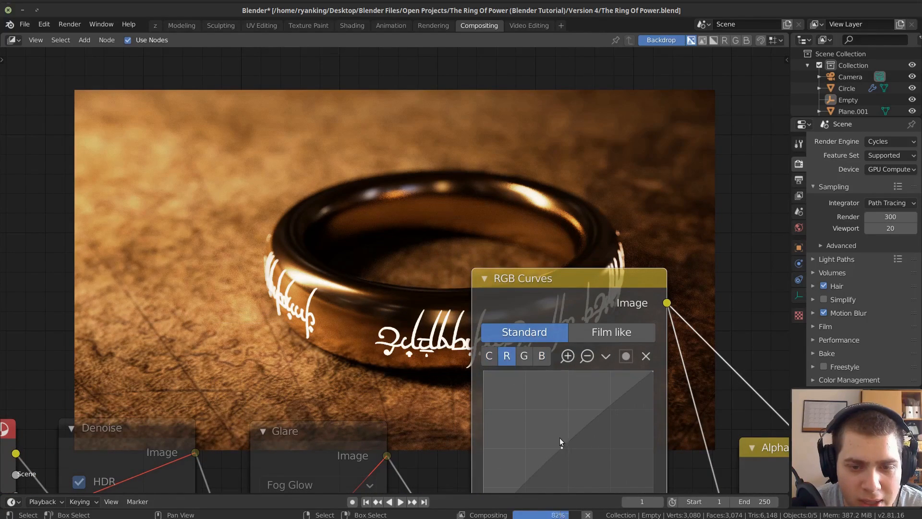
left_click_drag(563, 448, 566, 447)
scroll(589, 418, "down", 7)
middle_click_drag(639, 389, 462, 313)
scroll(462, 313, "down", 3)
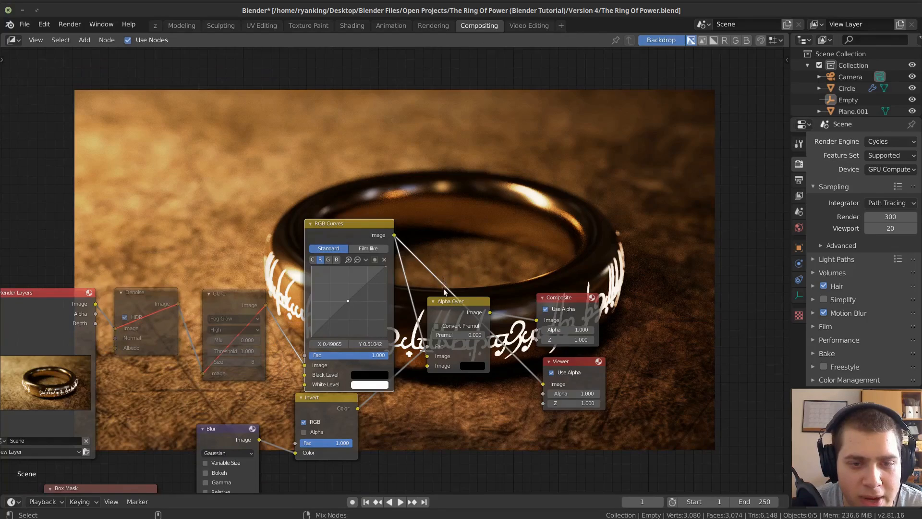
Preview the Alpha Over node's output through the Viewer node.
left_click(444, 304, "ctrl+shift")
scroll(363, 262, "down", 4)
middle_click_drag(351, 265, 453, 309)
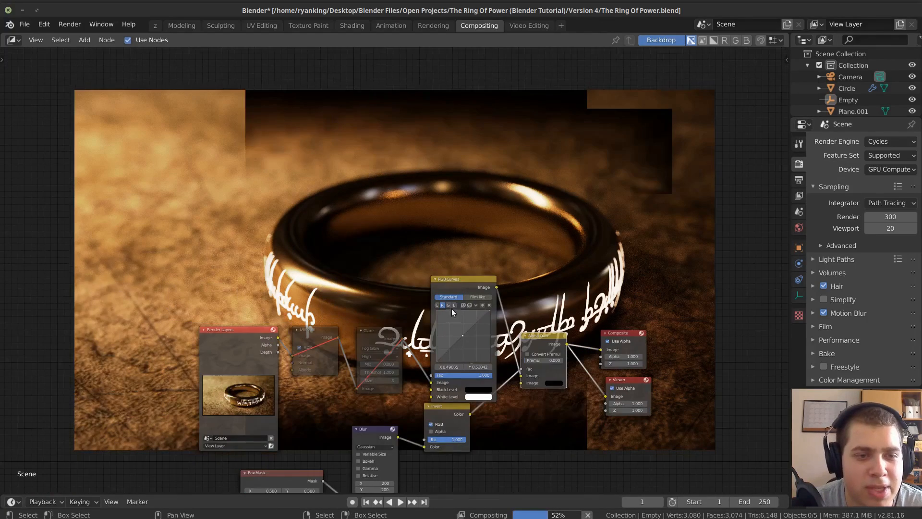
scroll(446, 313, "up", 1)
Unmute the Glare and Denoise nodes and check the complete composite in the backdrop.
left_click(382, 341)
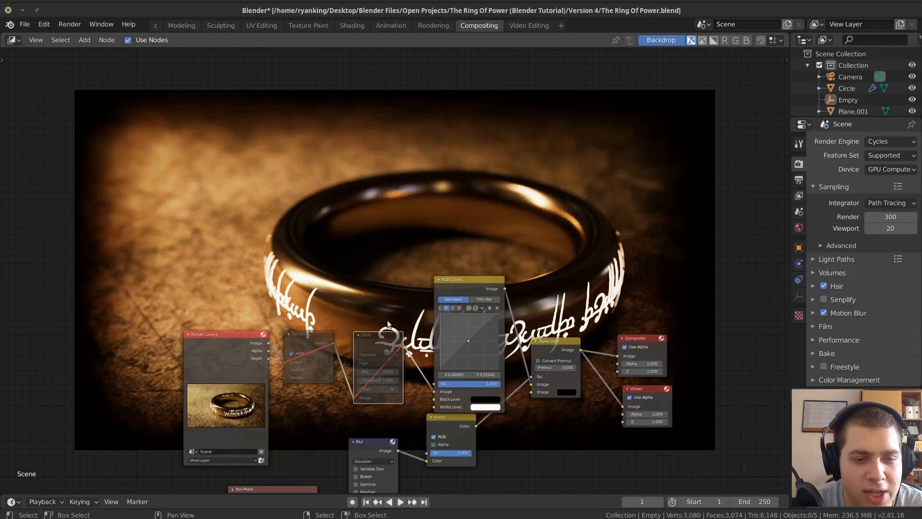
middle_click_drag(387, 316, 387, 282)
scroll(387, 283, "up", 1)
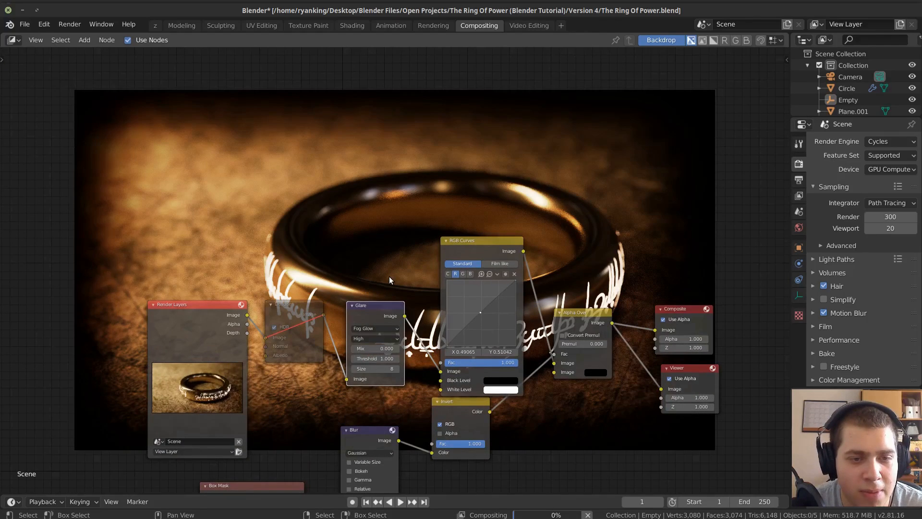
left_click(292, 313)
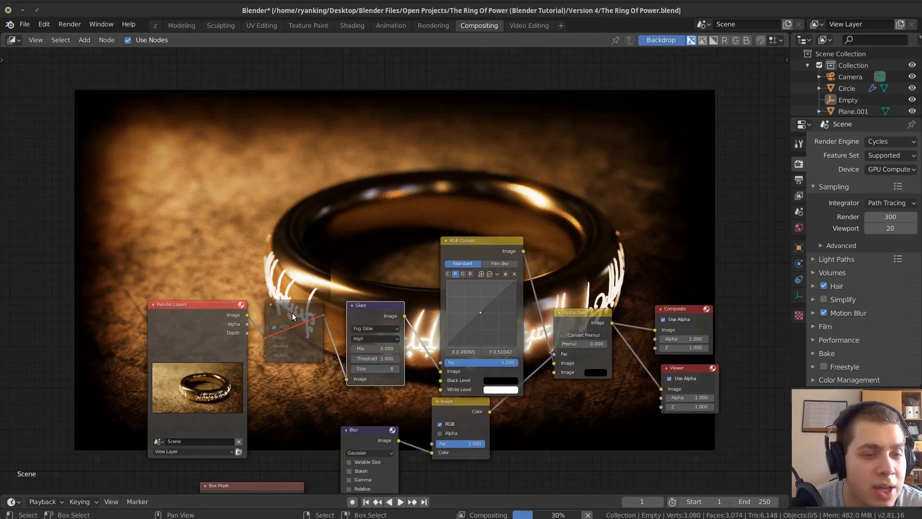
key("m")
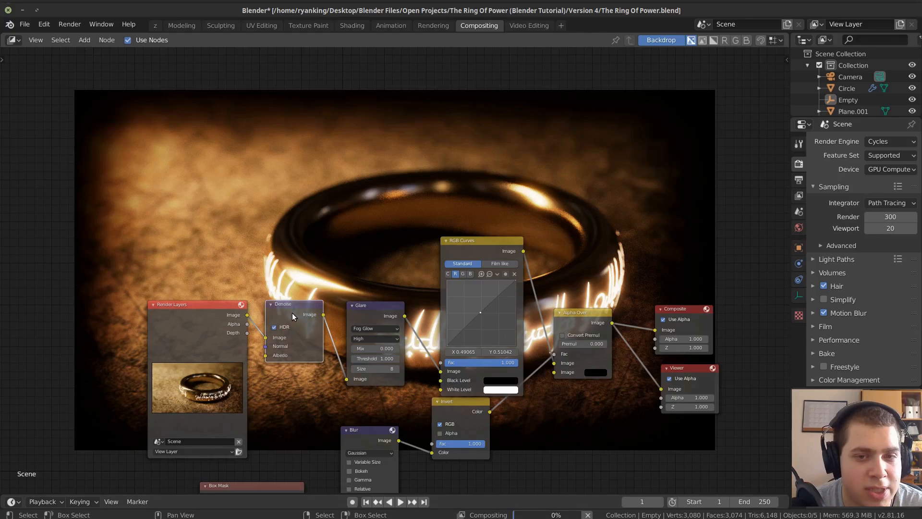
scroll(301, 351, "down", 1)
scroll(301, 351, "down", 4)
middle_click_drag(331, 269, 346, 473)
middle_click_drag(433, 230, 480, 277)
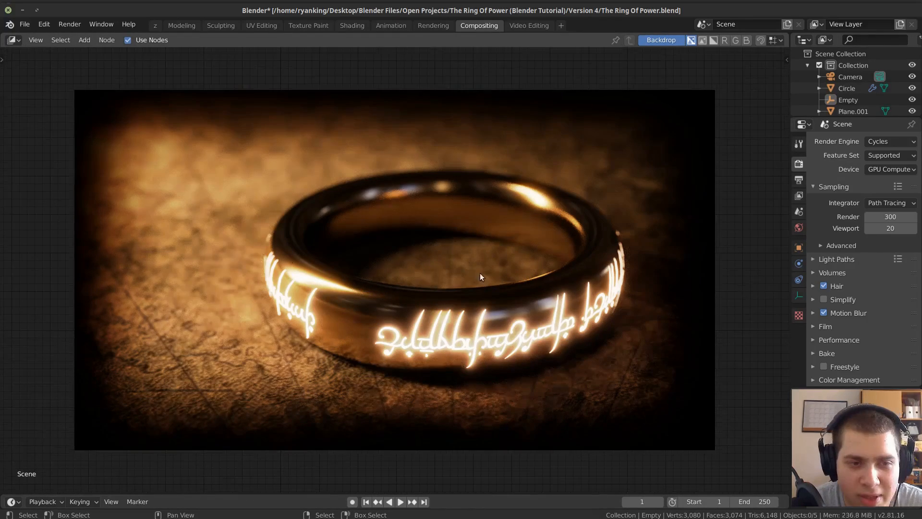
middle_click_drag(499, 337, 536, 199)
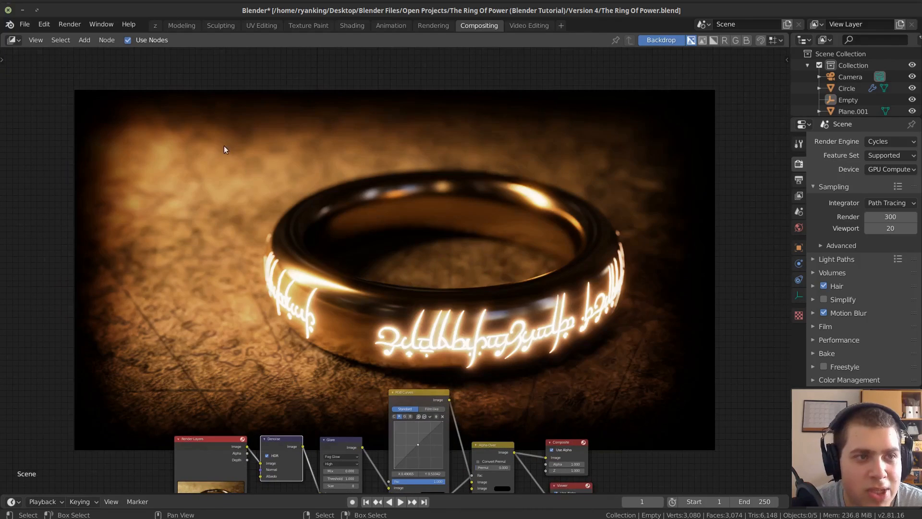
In the Modeling workspace, move the tall light plane about 1.4 m, mostly upward, and enlarge it.
left_click(180, 26)
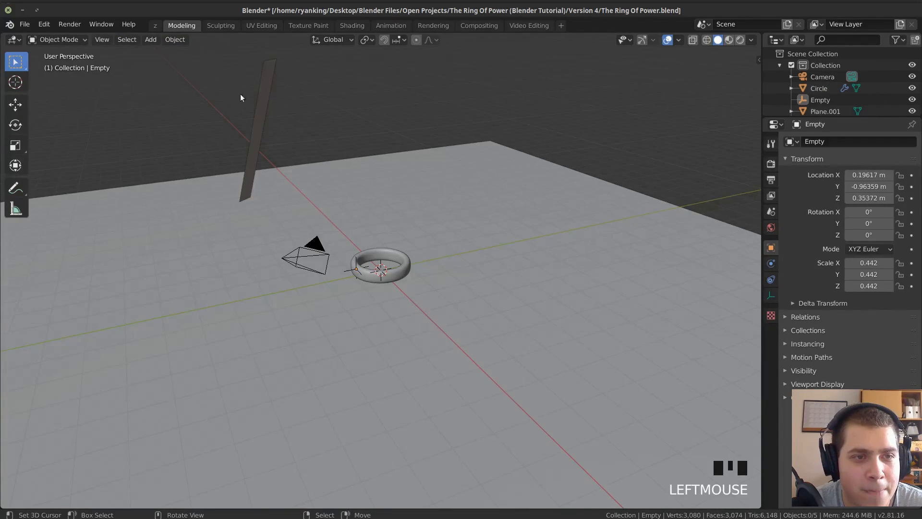
right_click(261, 103)
middle_click_drag(261, 102, 430, 166)
key("g")
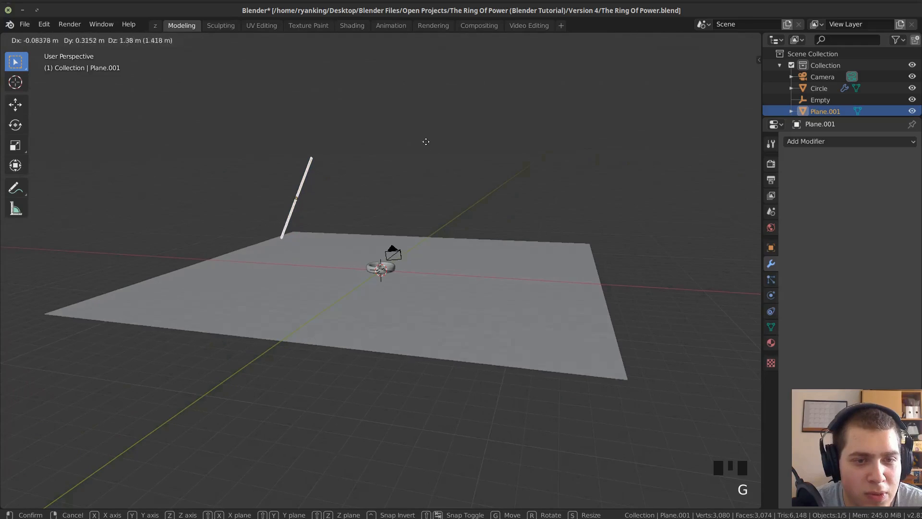
left_click(426, 141)
key("s")
left_click(481, 129)
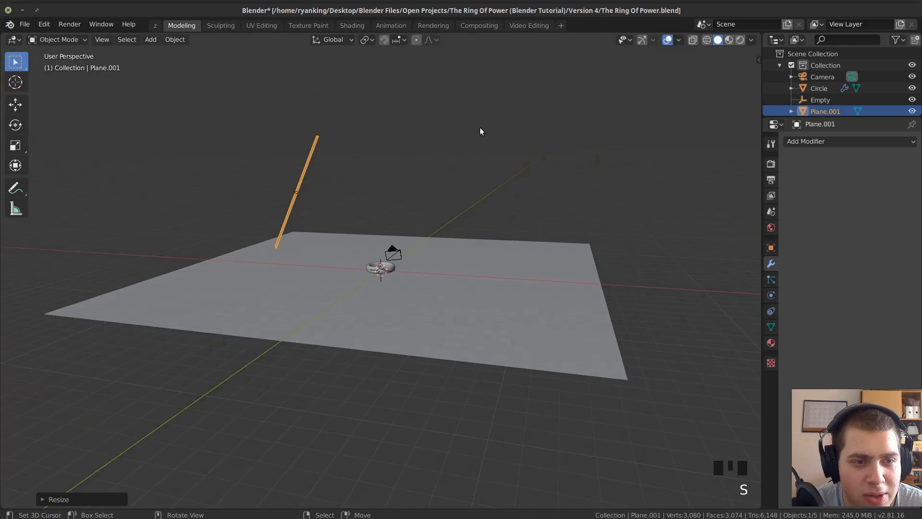
Fine-tune the light plane's scale in the rendered camera view and save the file.
key("KP_0")
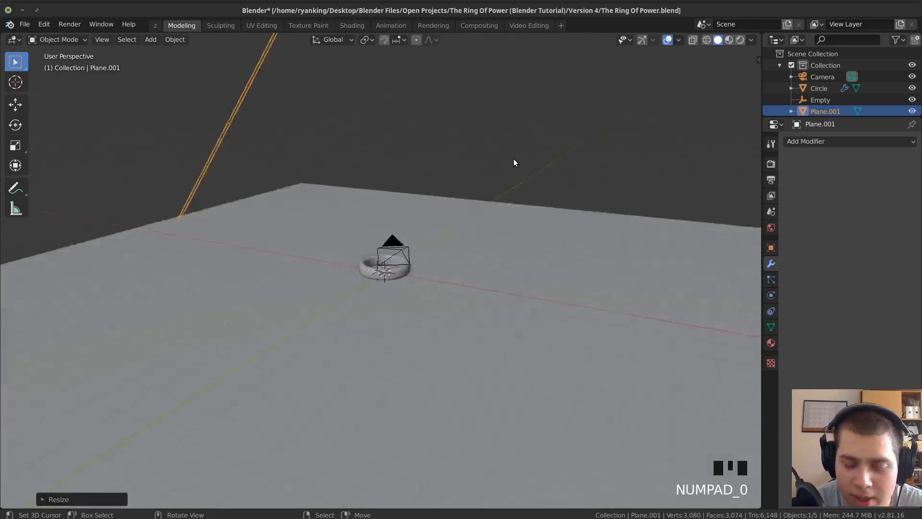
key("z")
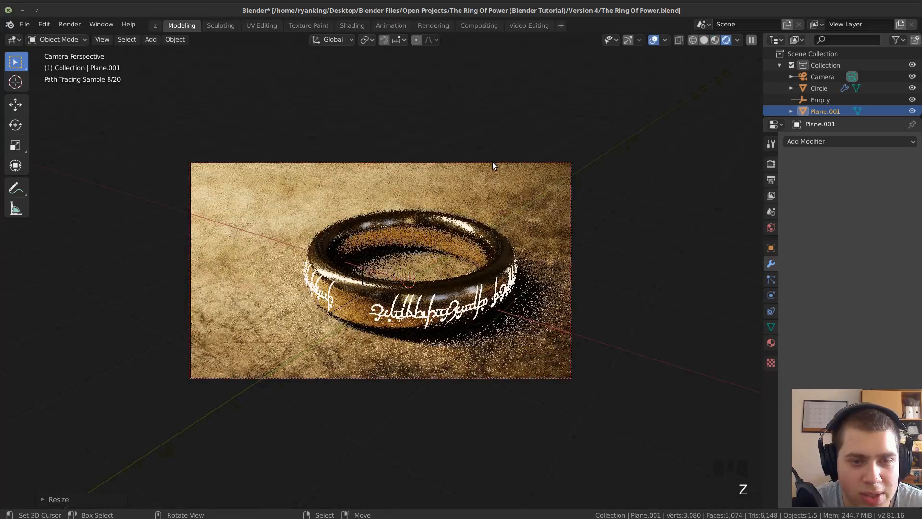
key("s")
left_click(460, 140)
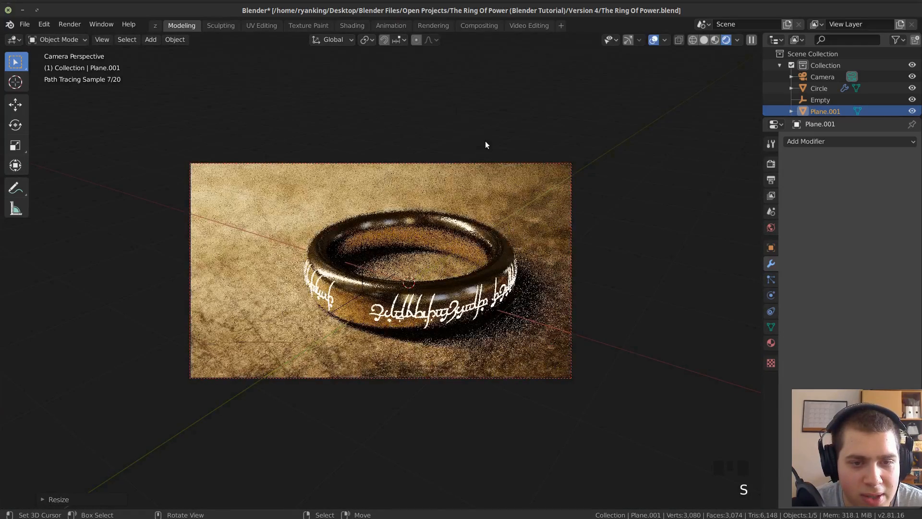
key("s")
left_click(436, 132)
key("ctrl+s")
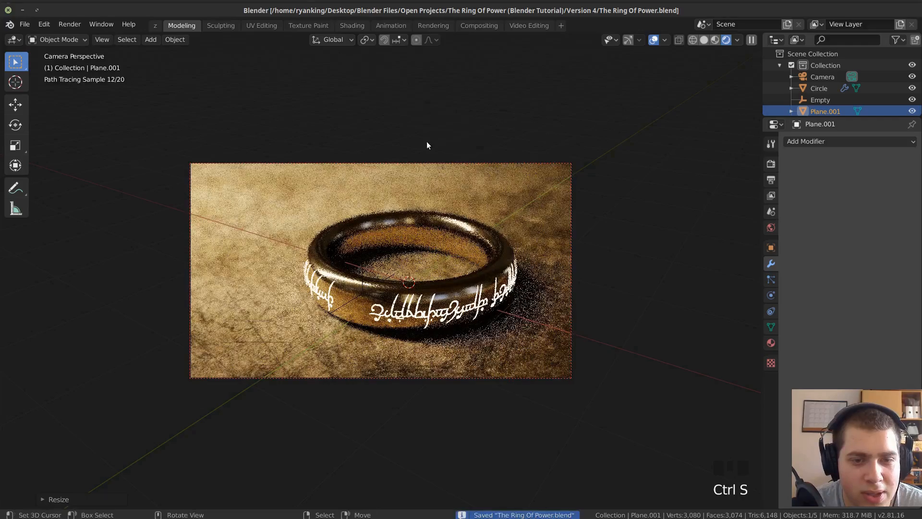
key("s")
left_click(393, 140)
key("ctrl+s")
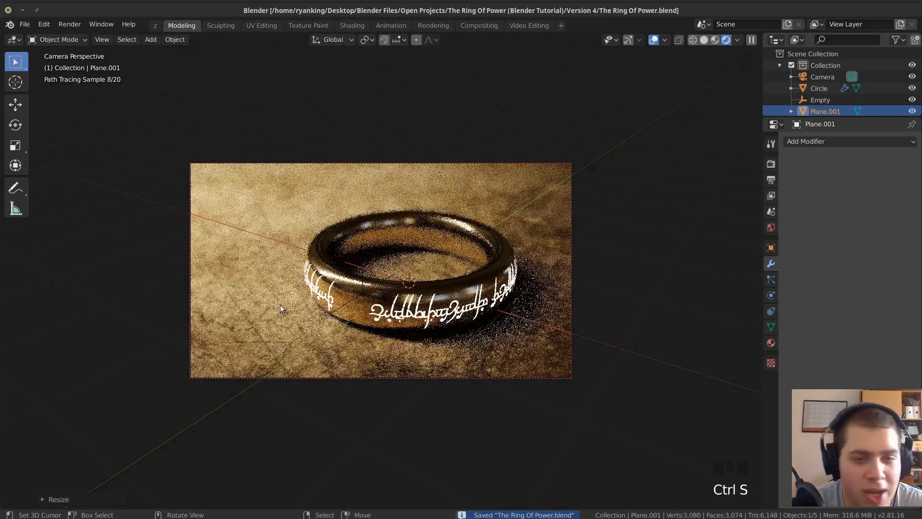
Render the image from solid view and review the updated composite in the Compositing workspace.
key("z")
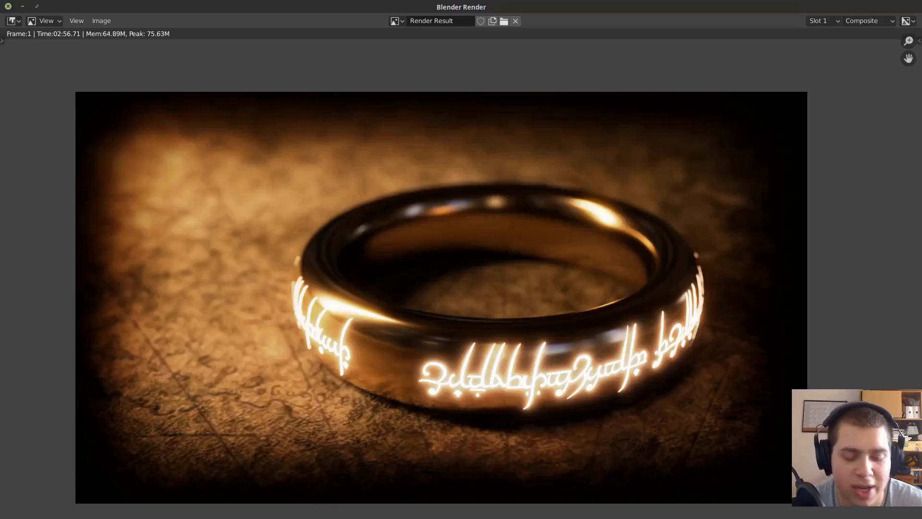
key("F12")
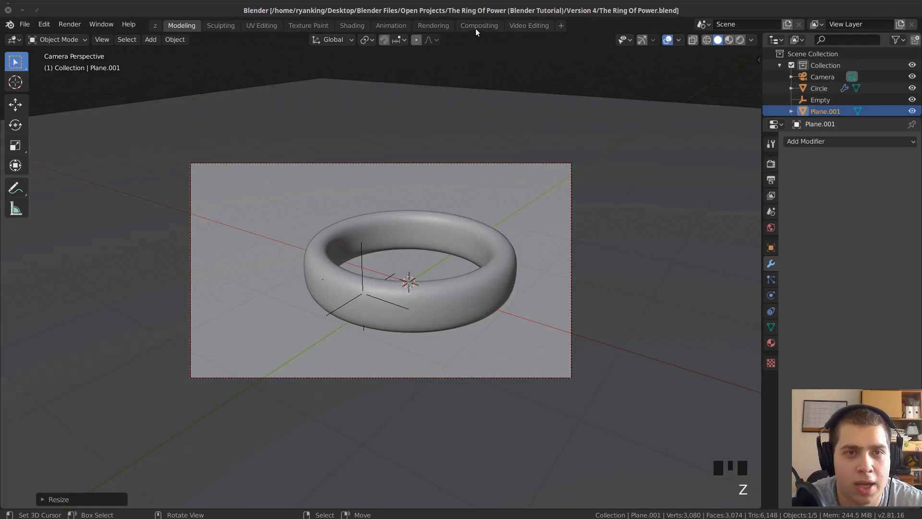
left_click(476, 28)
scroll(340, 348, "down", 2)
middle_click_drag(338, 341, 326, 232)
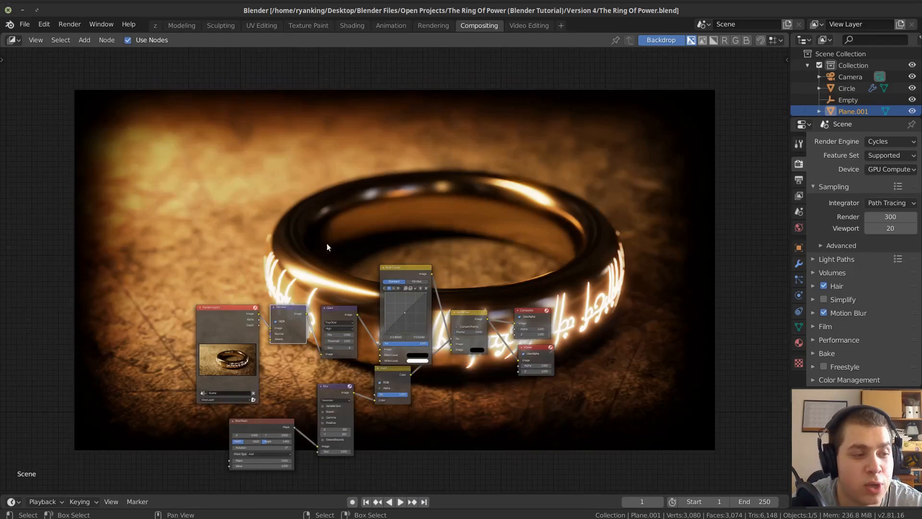
scroll(323, 245, "up", 2)
middle_click_drag(311, 290, 327, 213)
scroll(327, 213, "up", 3)
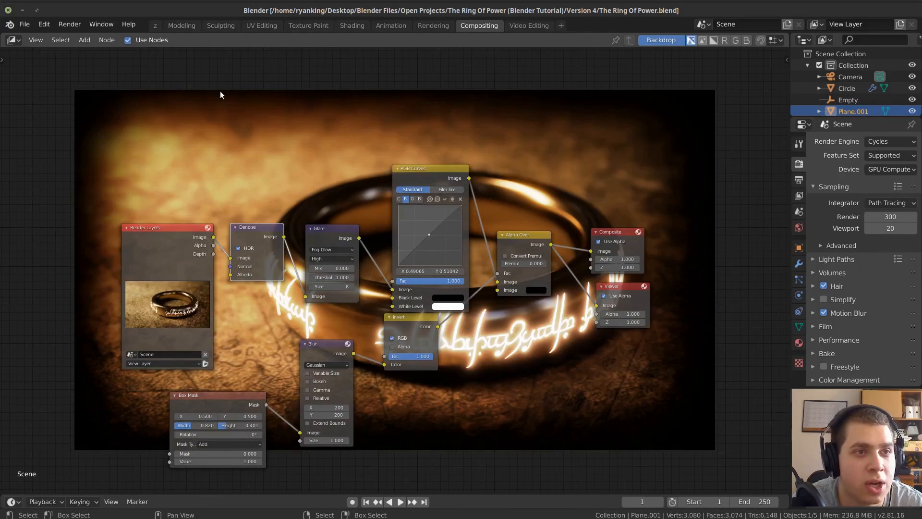
Show the Viewer Node image in a UV Editor in place of the compositor and save the blend file.
left_click(18, 41)
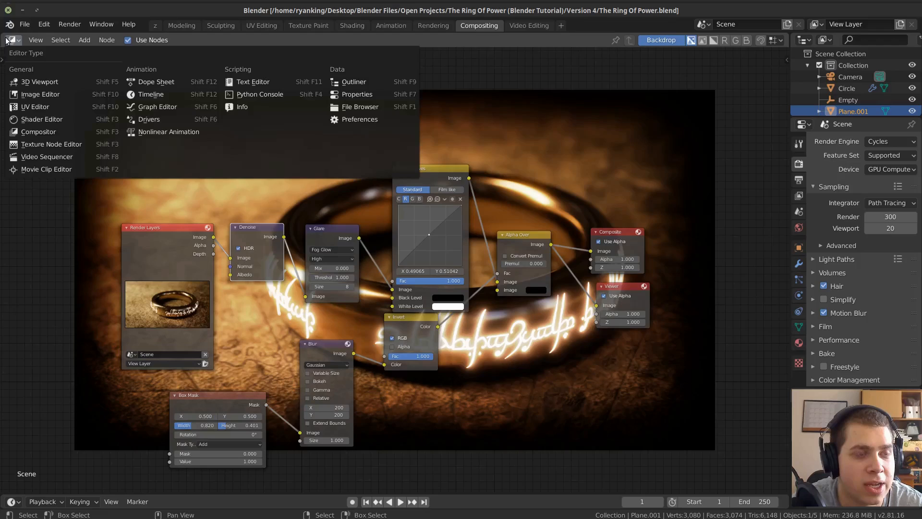
left_click(60, 110)
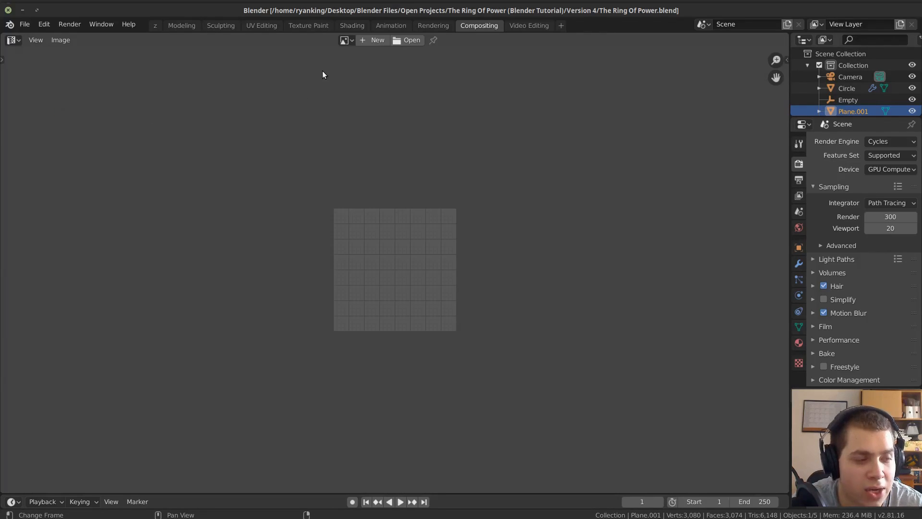
left_click(345, 40)
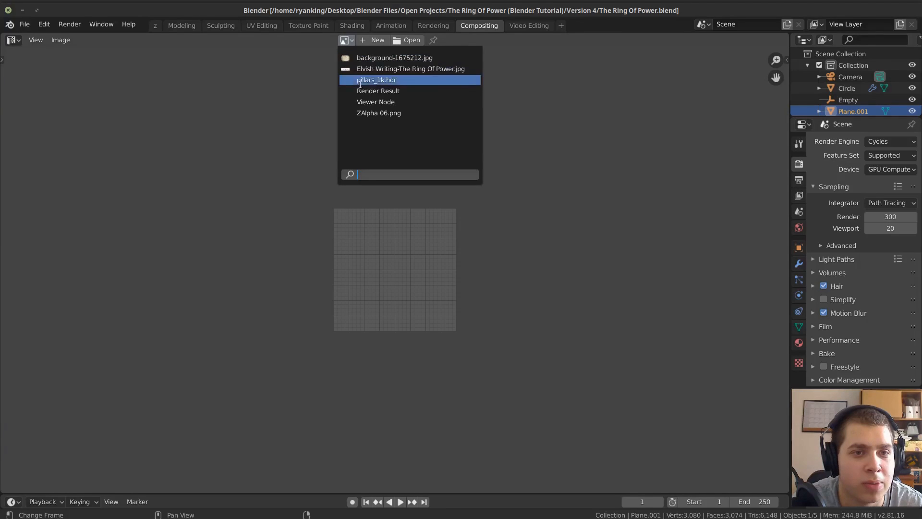
left_click(364, 101)
scroll(369, 326, "down", 2)
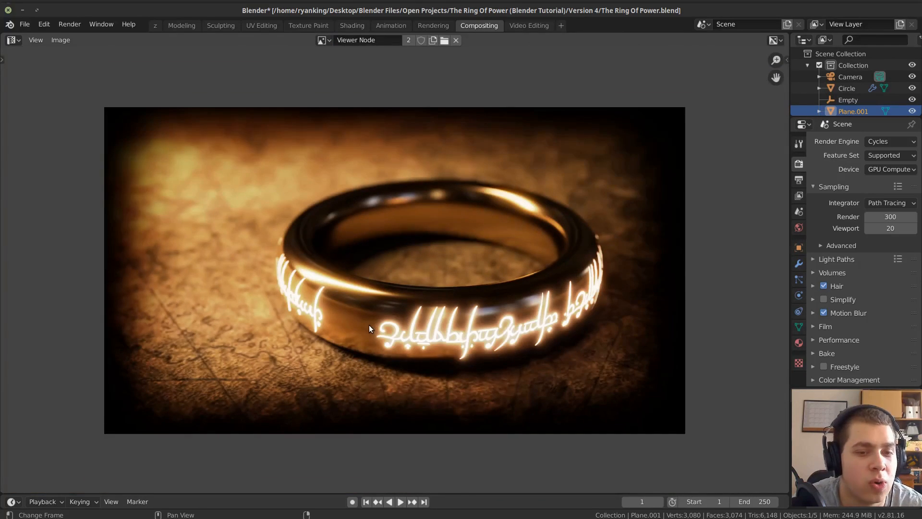
scroll(370, 326, "up", 1)
key("ctrl+s")
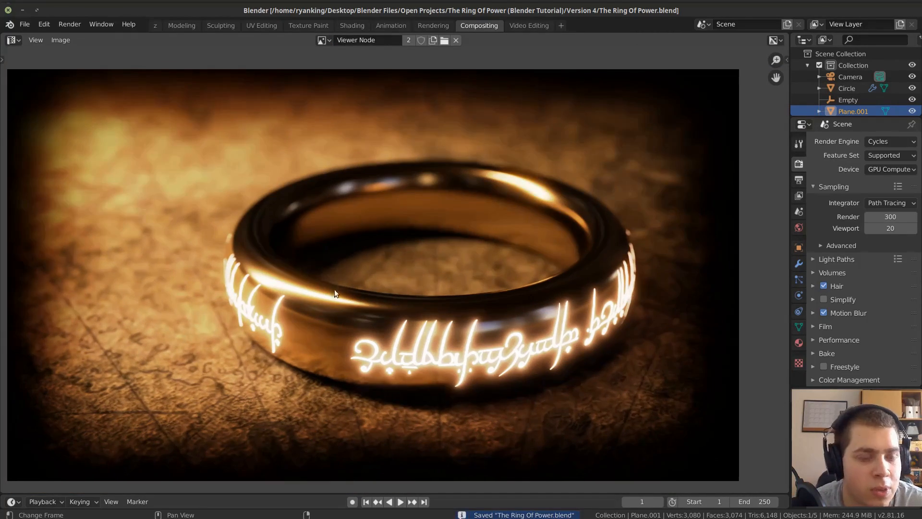
Save the Viewer Node image as The Ring Of Power.png in the Version 4 folder.
key("shift+alt+s")
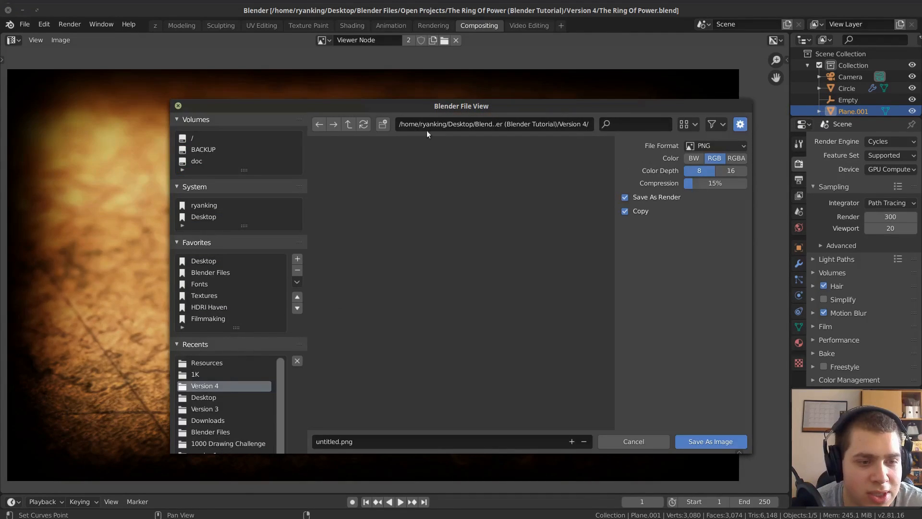
left_click(359, 438)
type("The ")
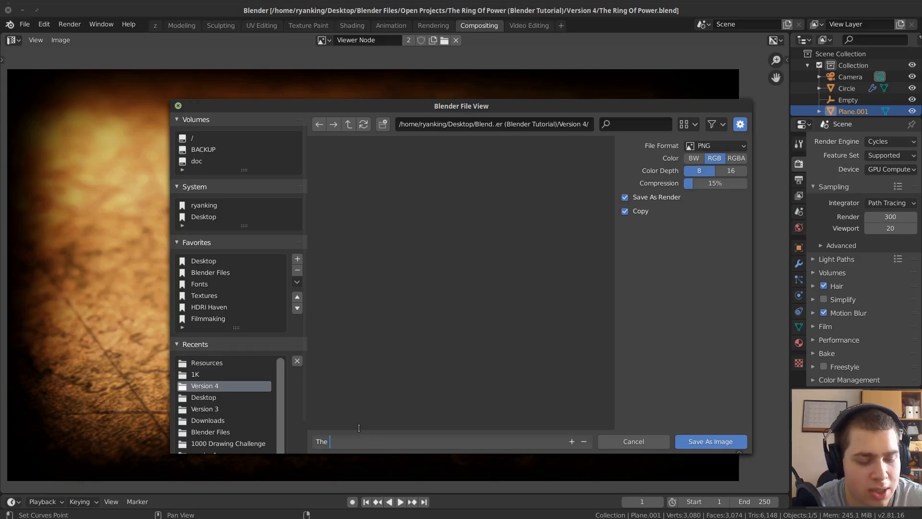
type("Ring Of Power")
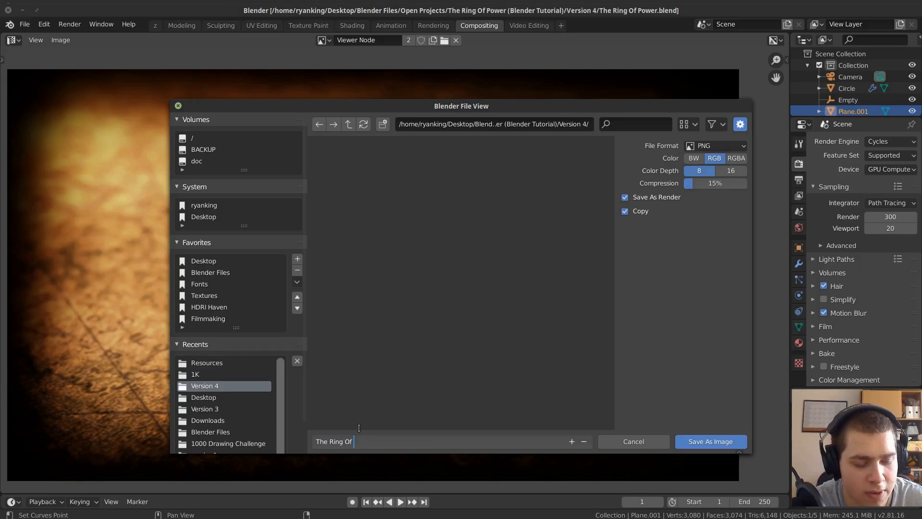
key("Return")
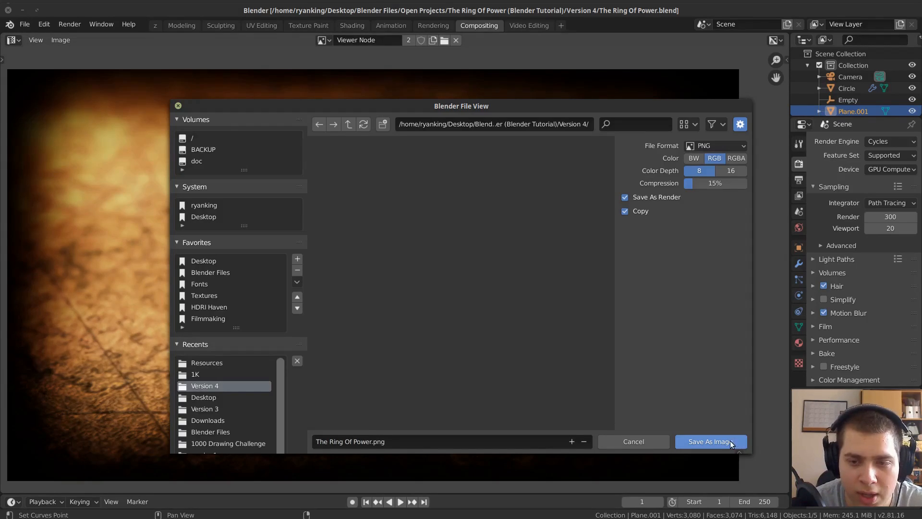
left_click(711, 441)
Inspect the render result and compare it with the reference One Ring picture in the image viewer at full screen.
scroll(616, 365, "up", 1)
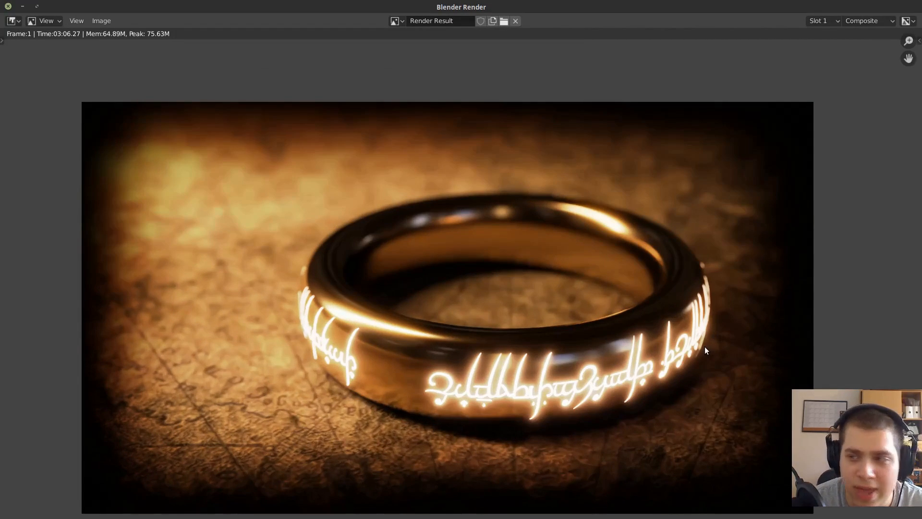
left_click_drag(836, 518, 432, 2)
scroll(541, 182, "up", 1)
scroll(542, 183, "down", 1)
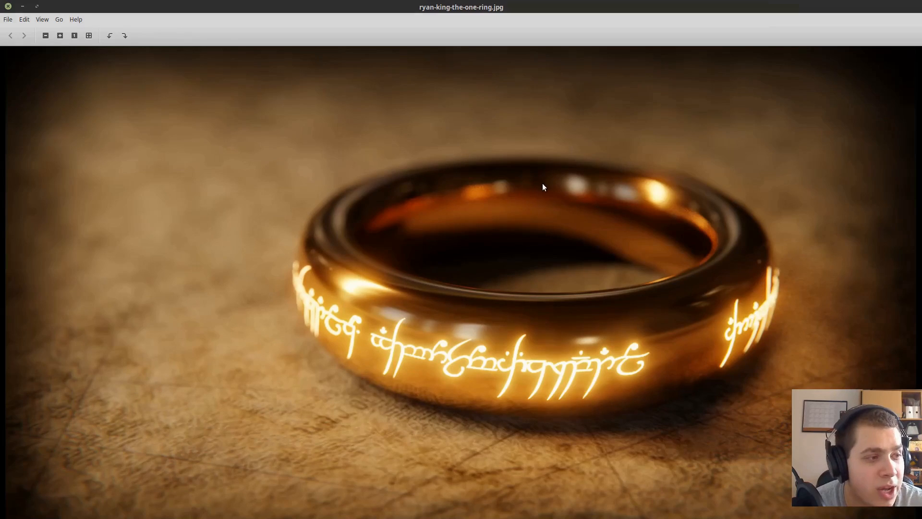
key("F11")
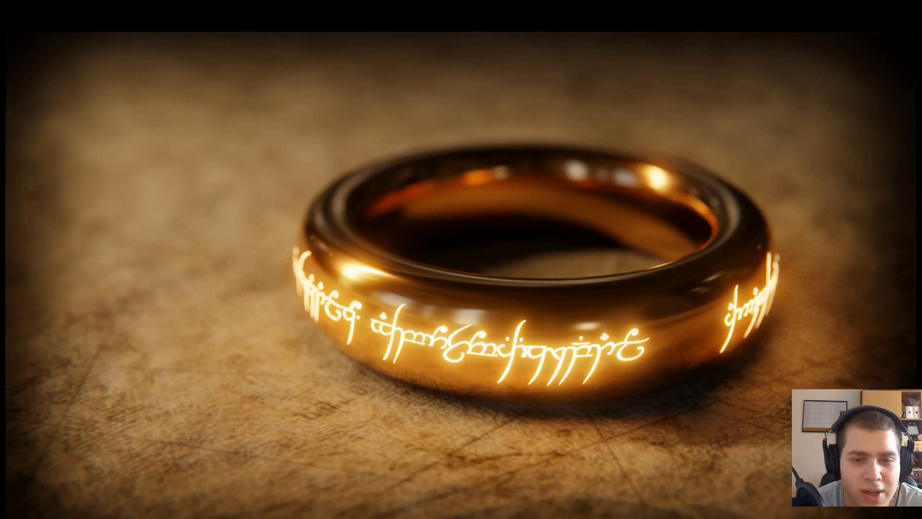